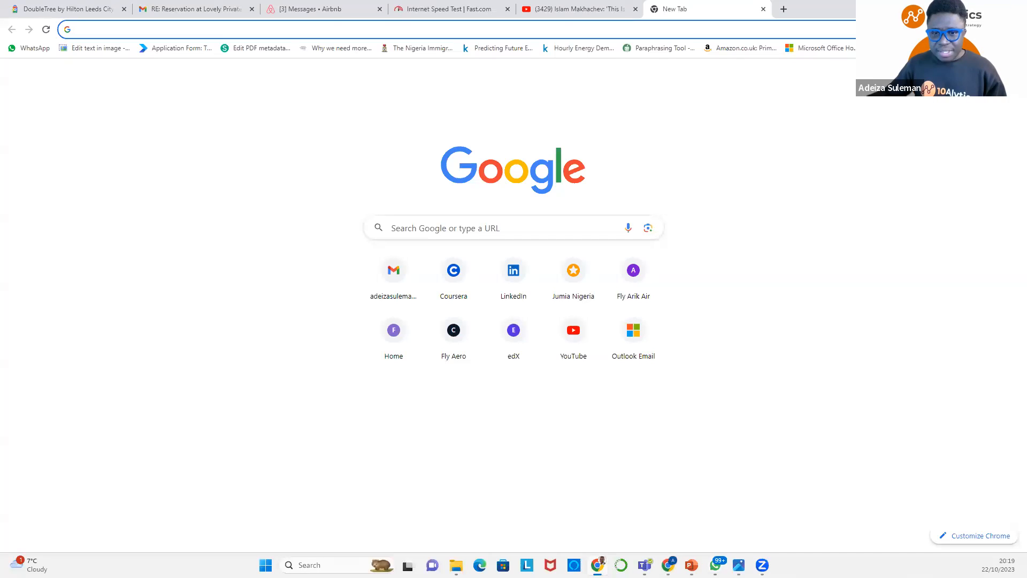
Switch to the Talent Sourcing2 spreadsheet in Google Sheets and look over its first columns.
key(alt+Tab)
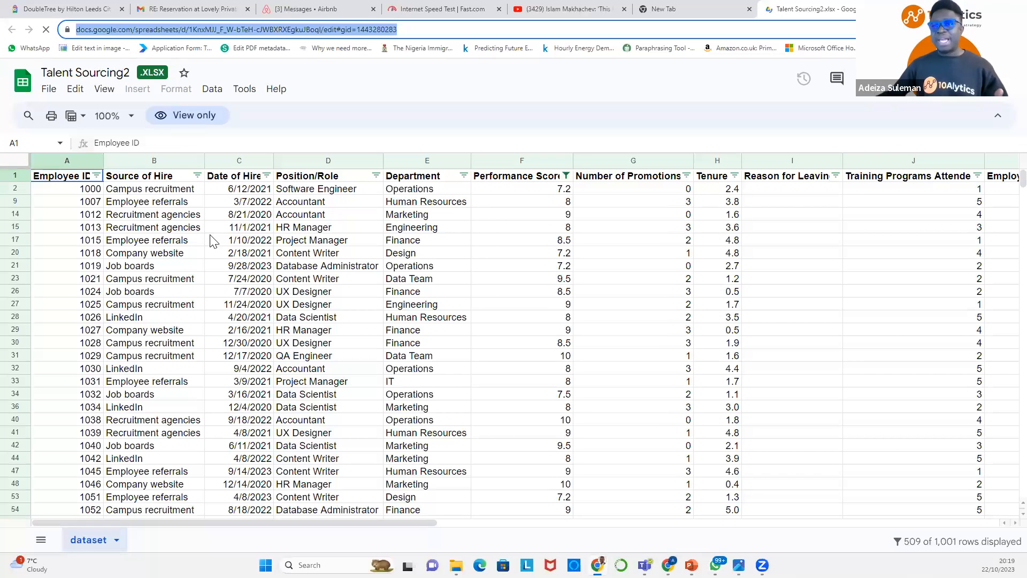
click(264, 219)
click(348, 229)
click(468, 241)
click(636, 242)
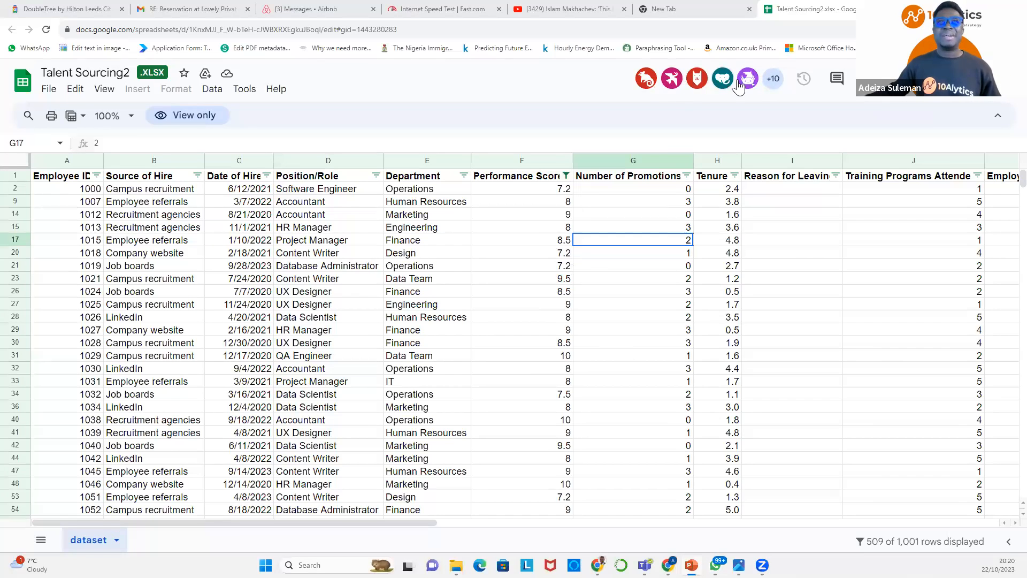
Download the Talent Sourcing2 spreadsheet as a Microsoft Excel (.xlsx) file.
click(50, 95)
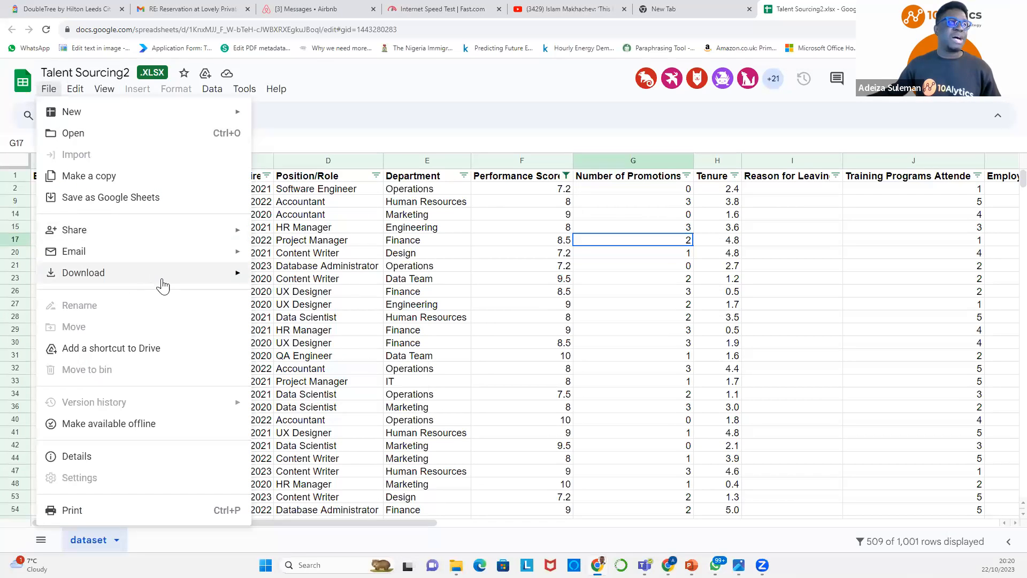
mouse_move(174, 282)
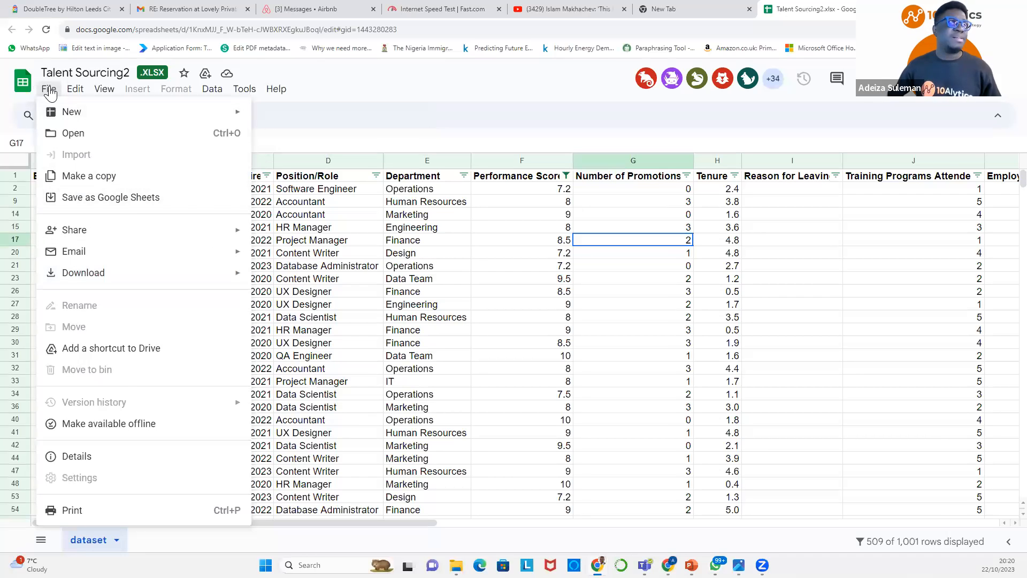
mouse_move(136, 277)
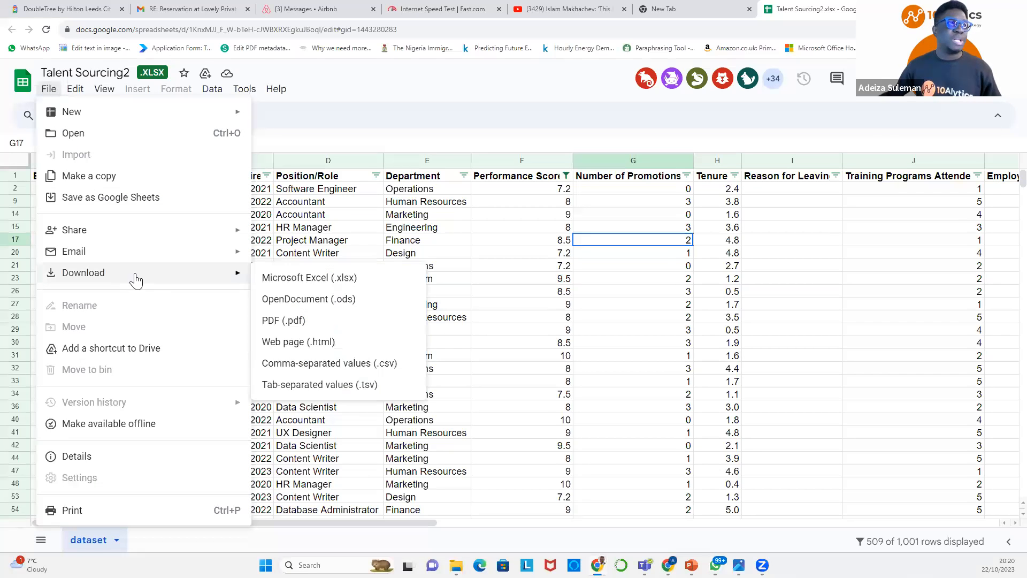
click(338, 276)
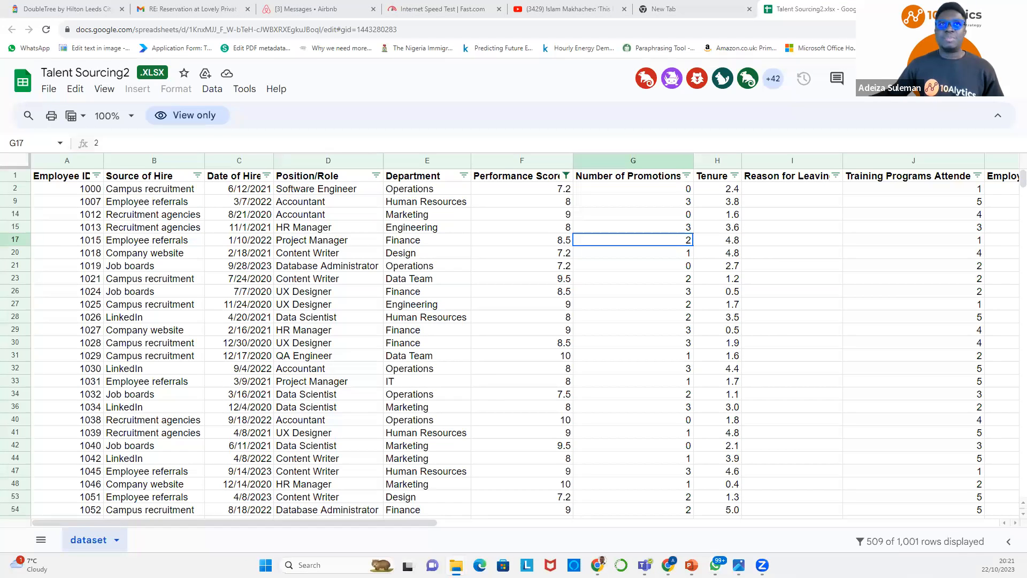
Open the downloaded Talent Sourcing2 (1) file from the Downloads folder in Excel and enable editing.
click(741, 124)
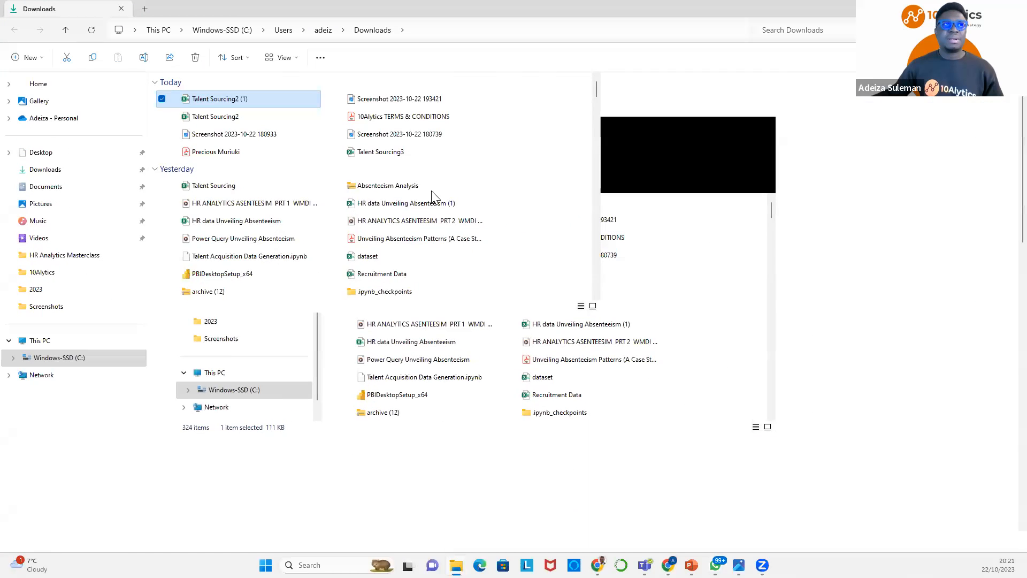
double_click(227, 99)
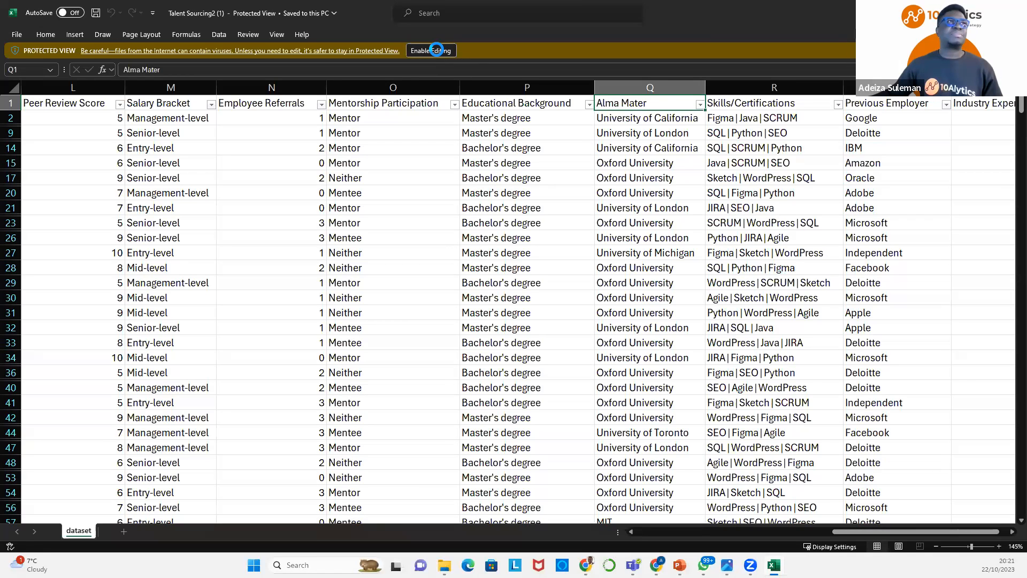
click(437, 50)
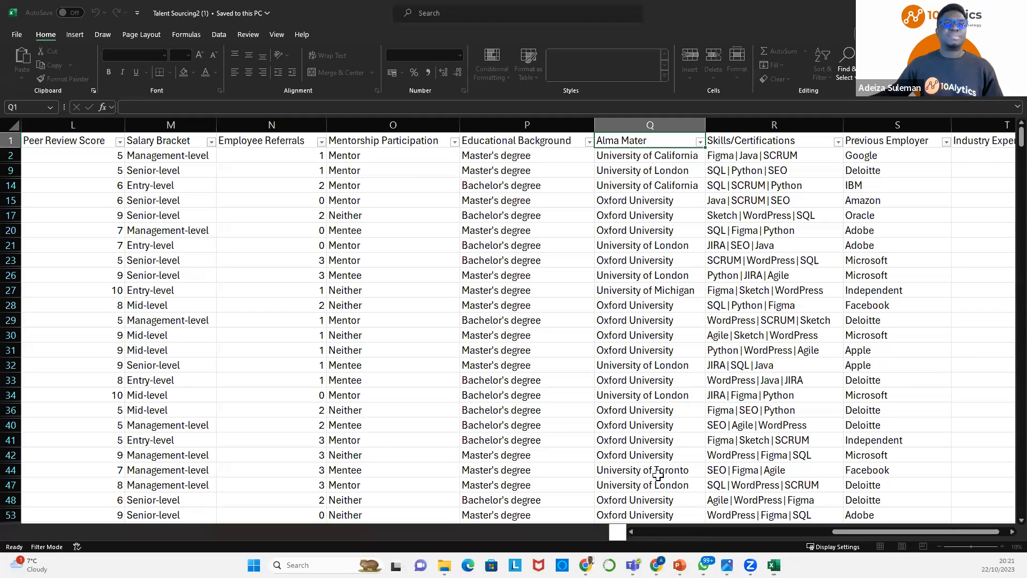
Clear the filter from the Performance Score column.
drag(845, 529, 622, 529)
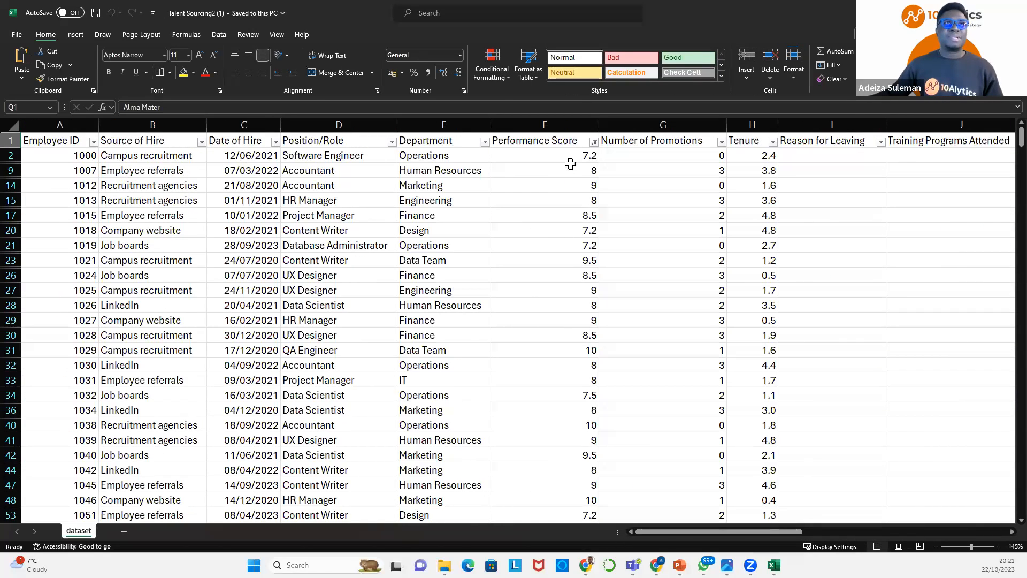
click(594, 141)
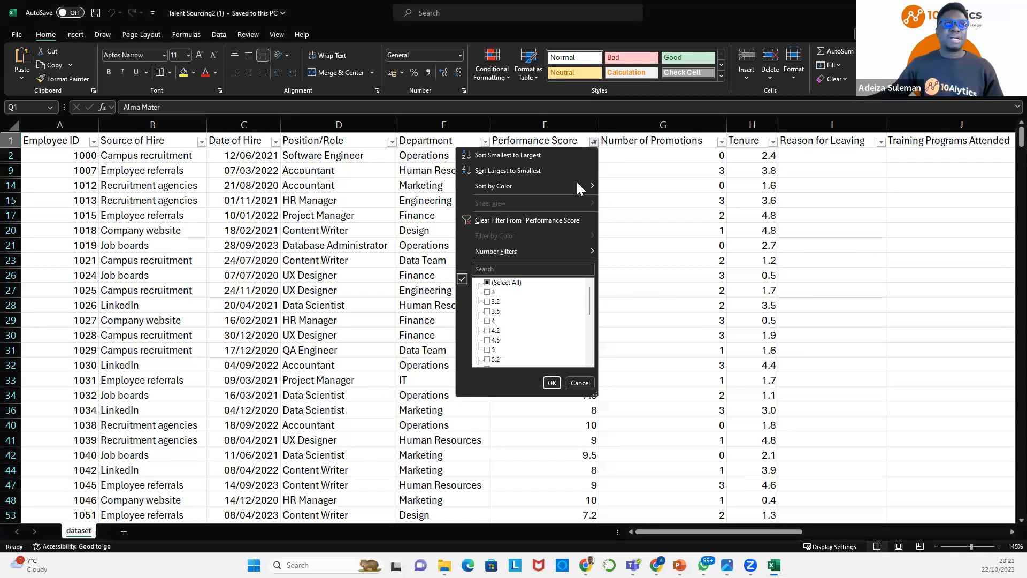
click(501, 219)
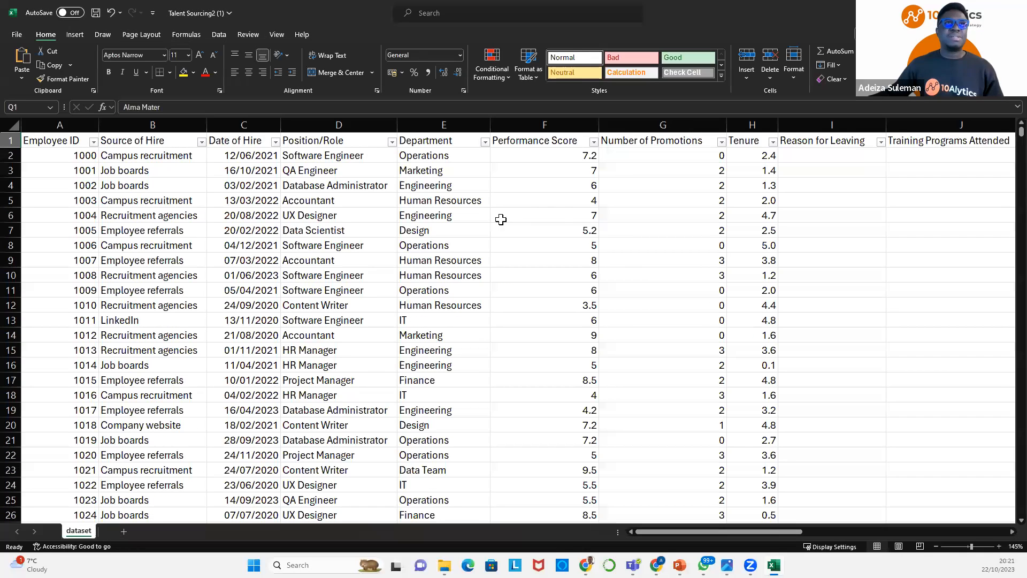
Examine the dataset's columns from Employee ID through Performance Score, including several individual performance scores.
drag(674, 530, 859, 546)
drag(736, 545, 626, 531)
click(70, 155)
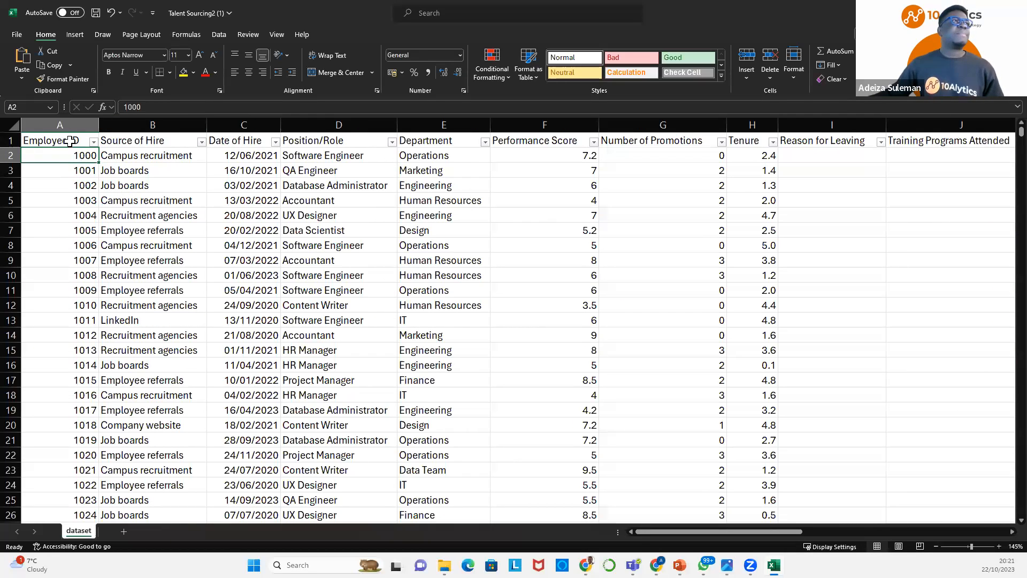
click(66, 140)
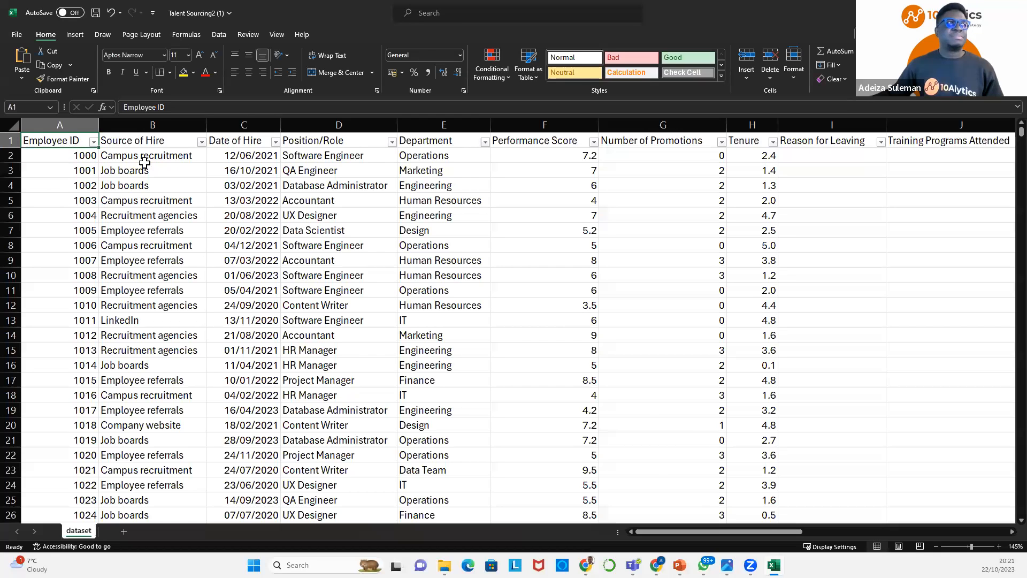
click(146, 141)
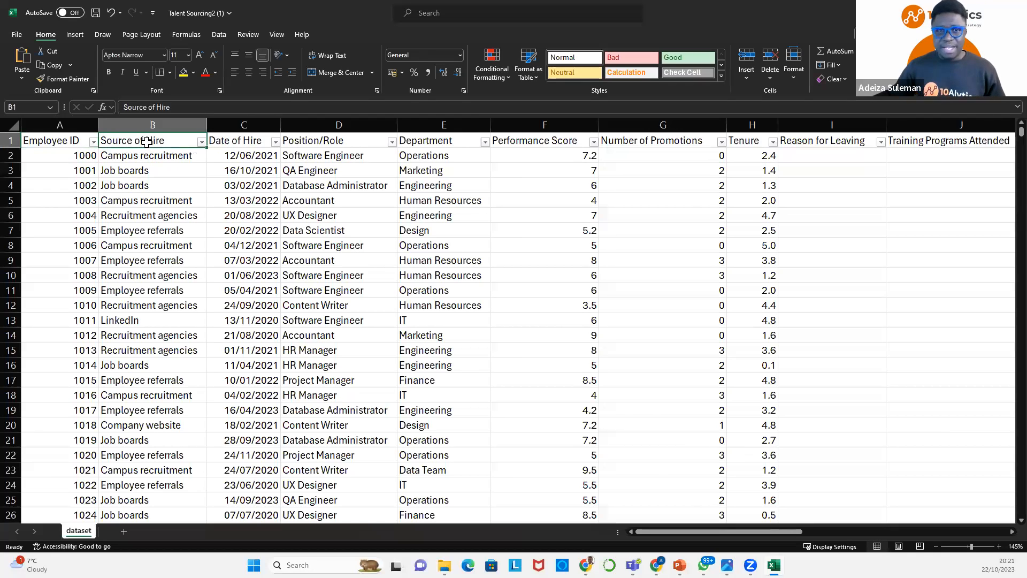
click(245, 143)
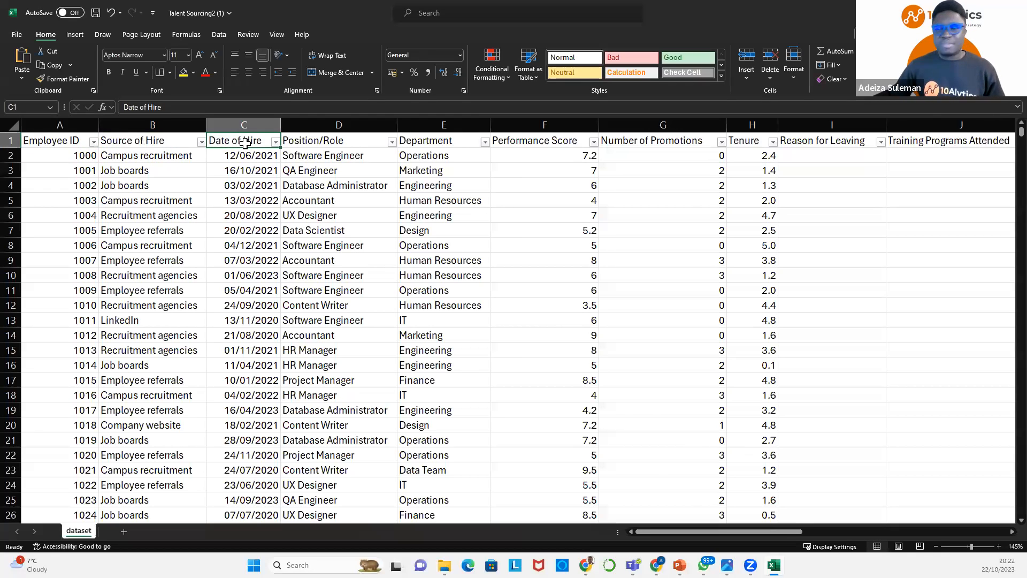
click(341, 141)
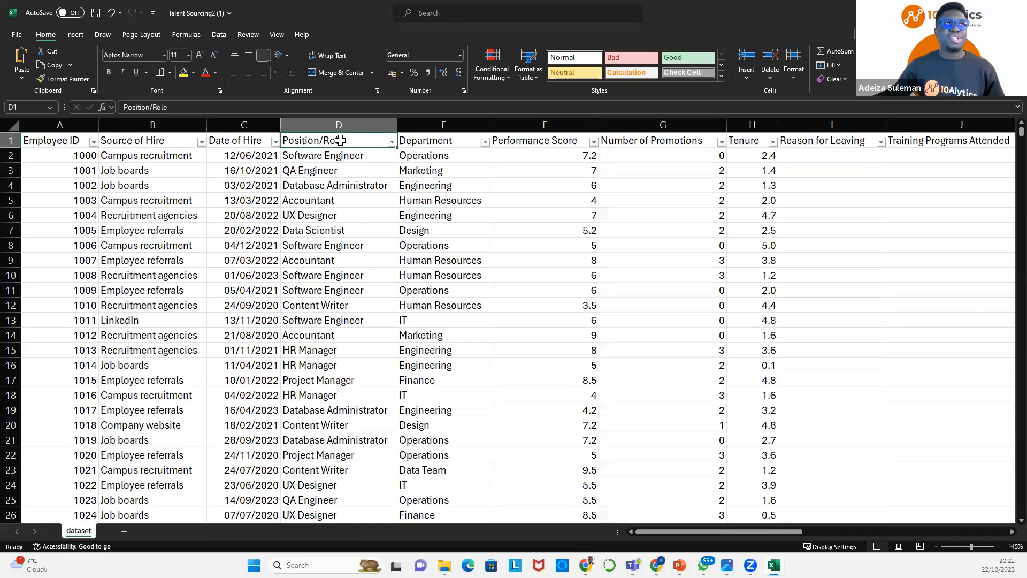
click(448, 141)
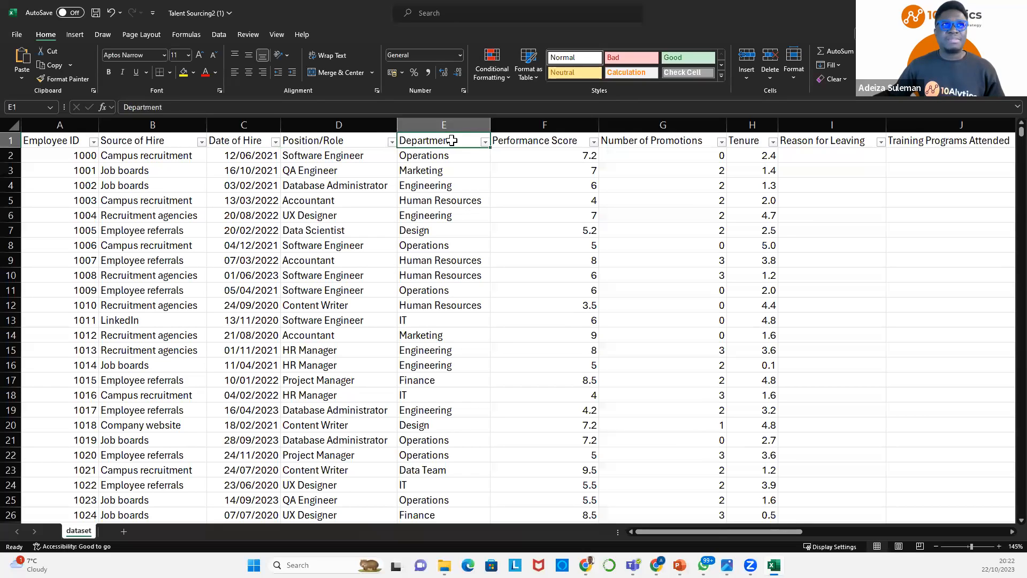
click(542, 141)
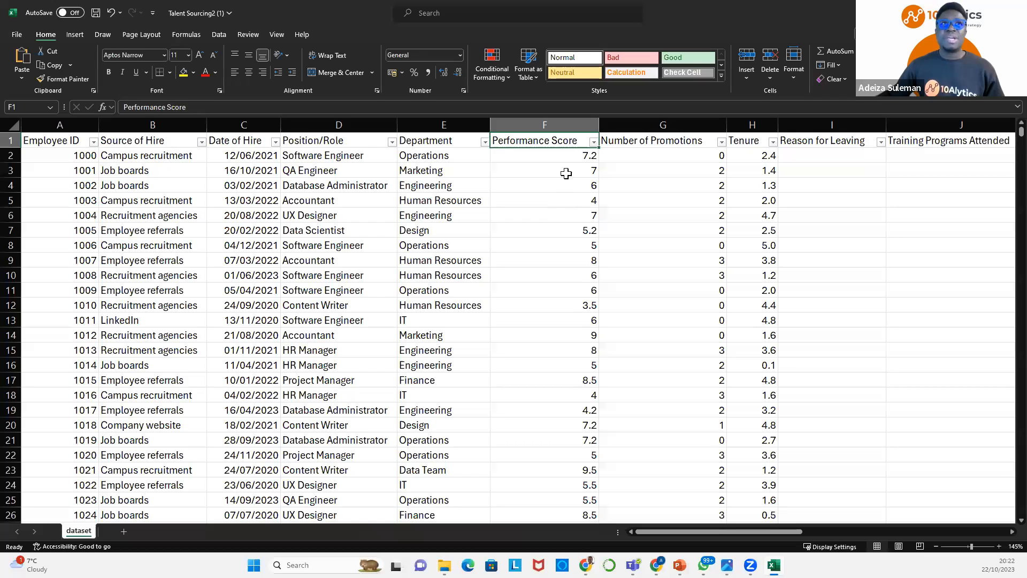
click(568, 156)
click(573, 185)
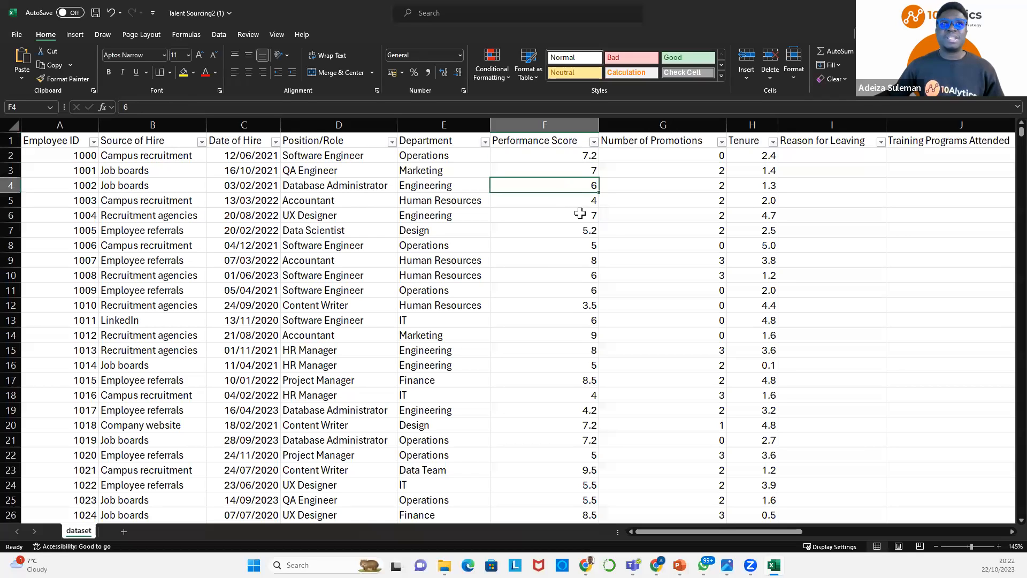
click(577, 234)
click(571, 302)
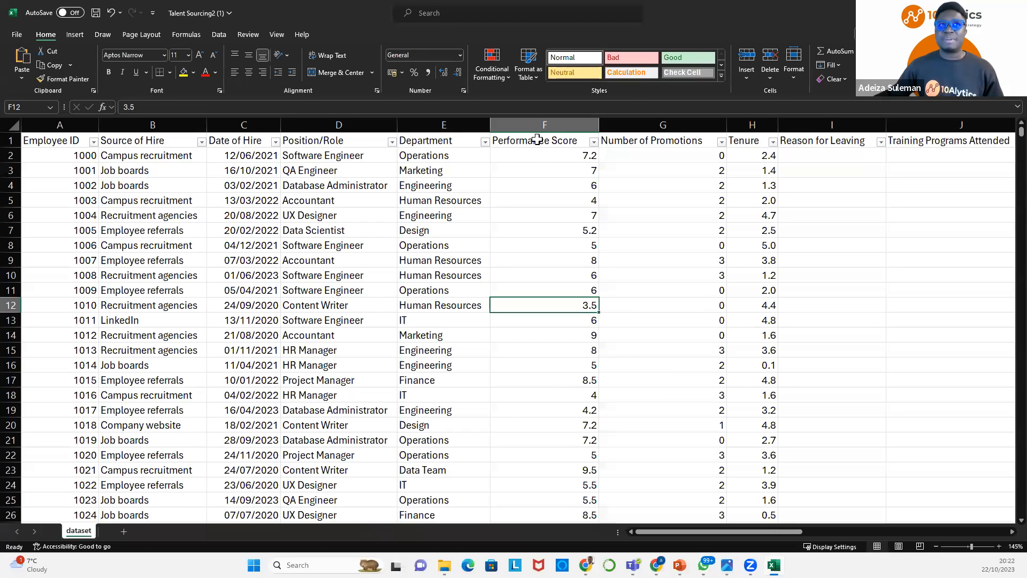
Examine the Number of Promotions, Tenure, Reason for Leaving and Training Programs Attended columns.
click(653, 141)
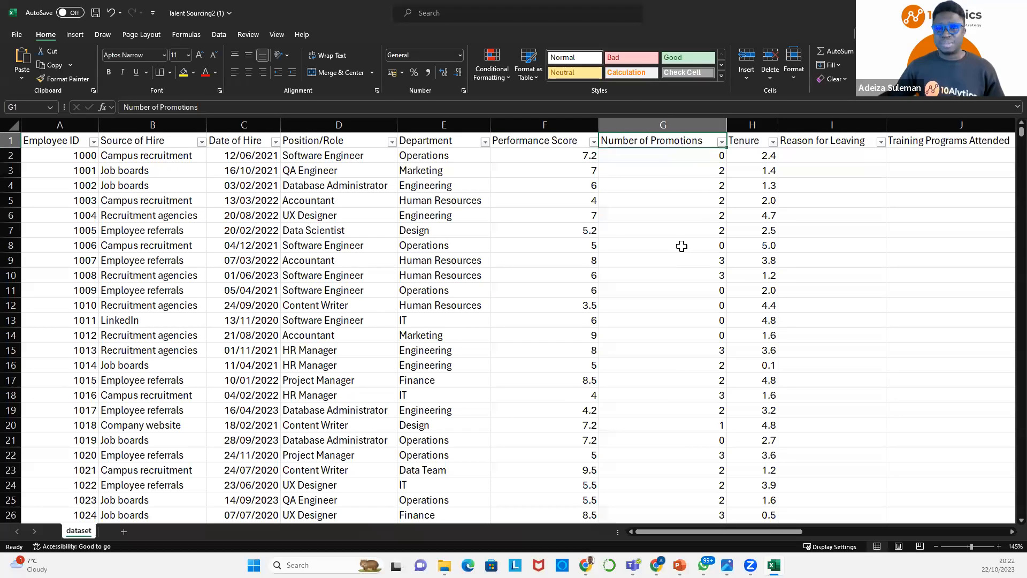
click(748, 156)
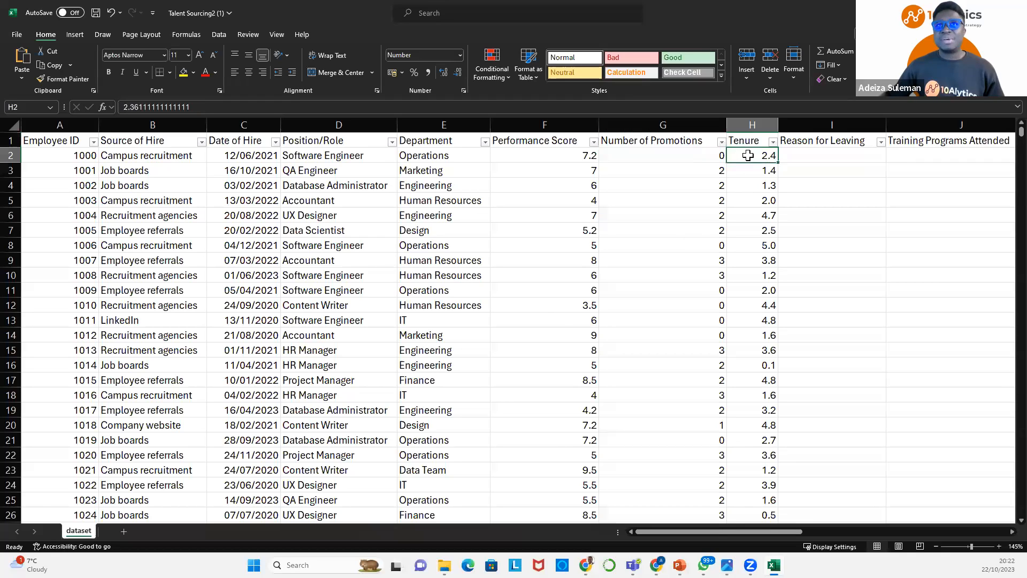
click(750, 201)
click(759, 216)
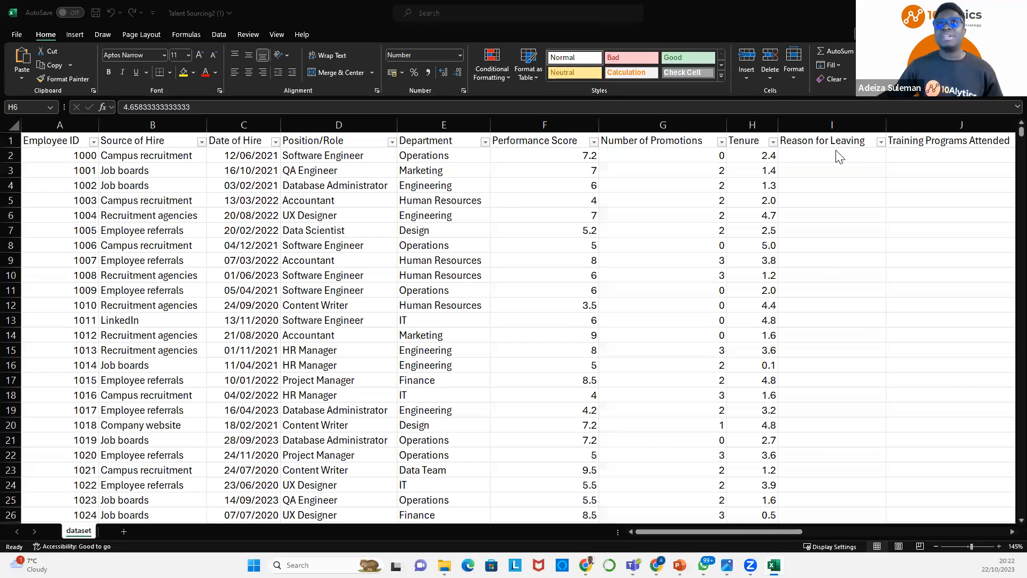
click(849, 150)
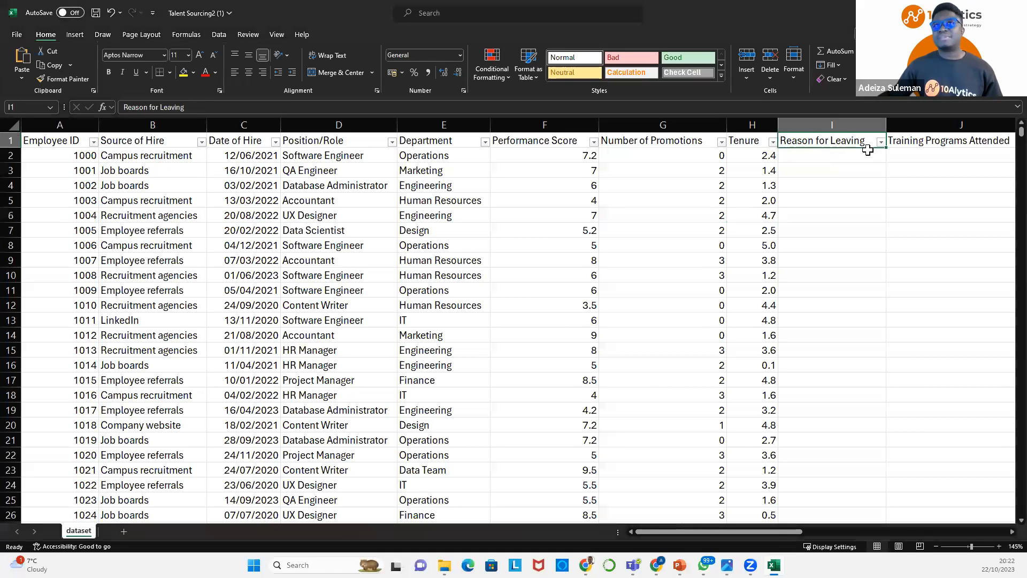
drag(753, 529, 818, 526)
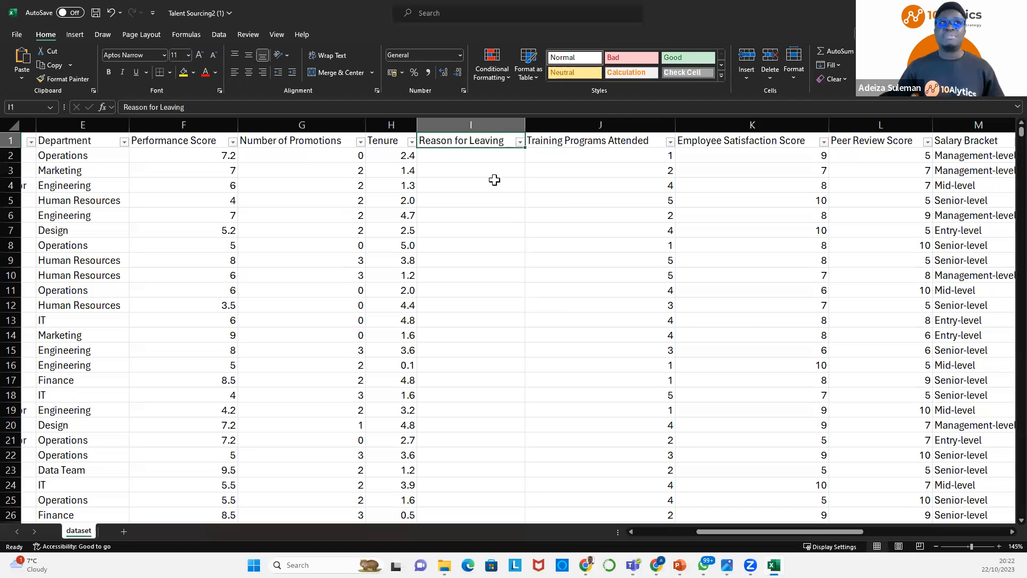
click(553, 144)
drag(589, 159, 592, 210)
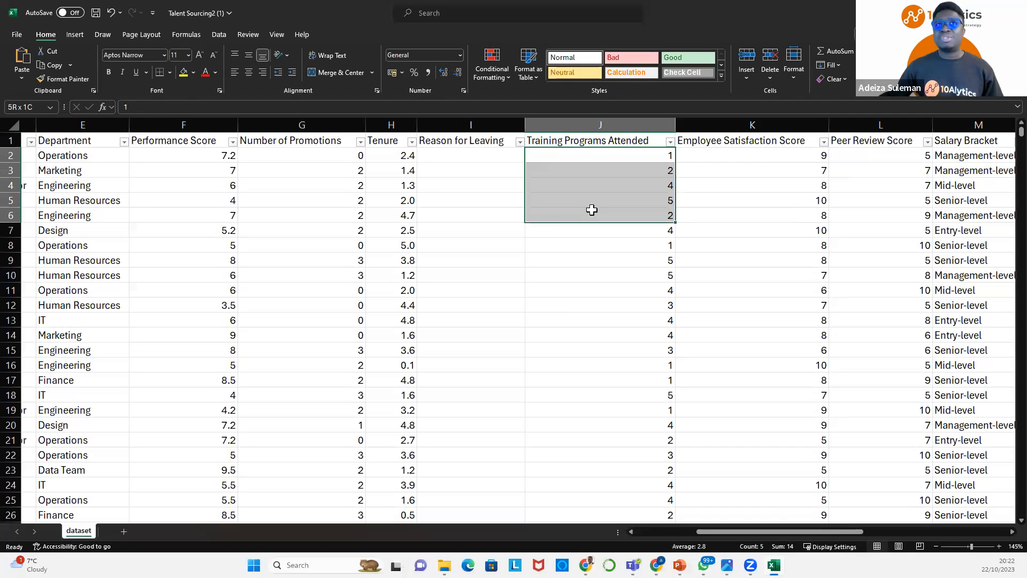
click(589, 156)
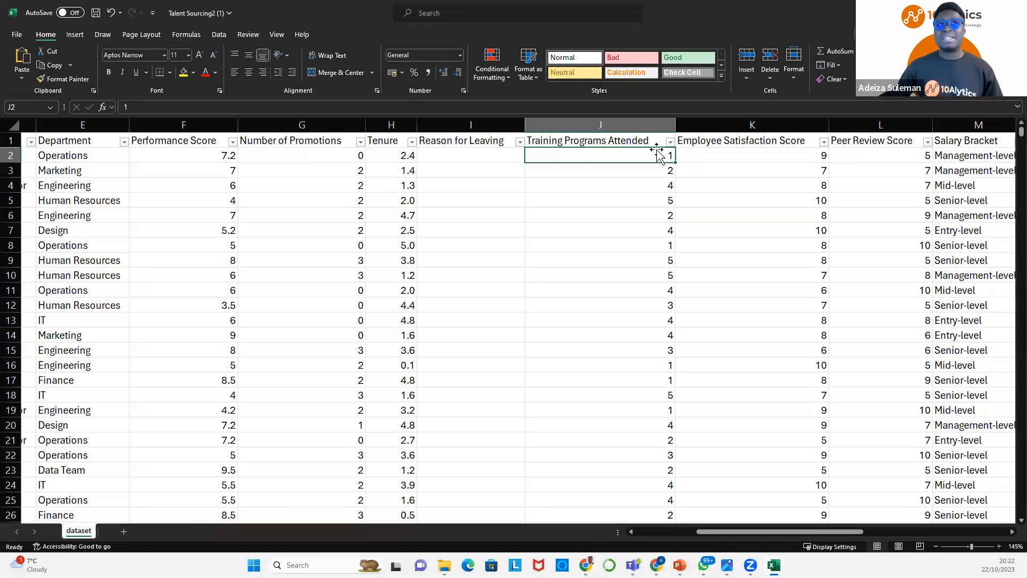
Examine the Employee Satisfaction Score, Peer Review Score, Salary Bracket, Employee Referrals and Mentorship Participation columns.
click(735, 142)
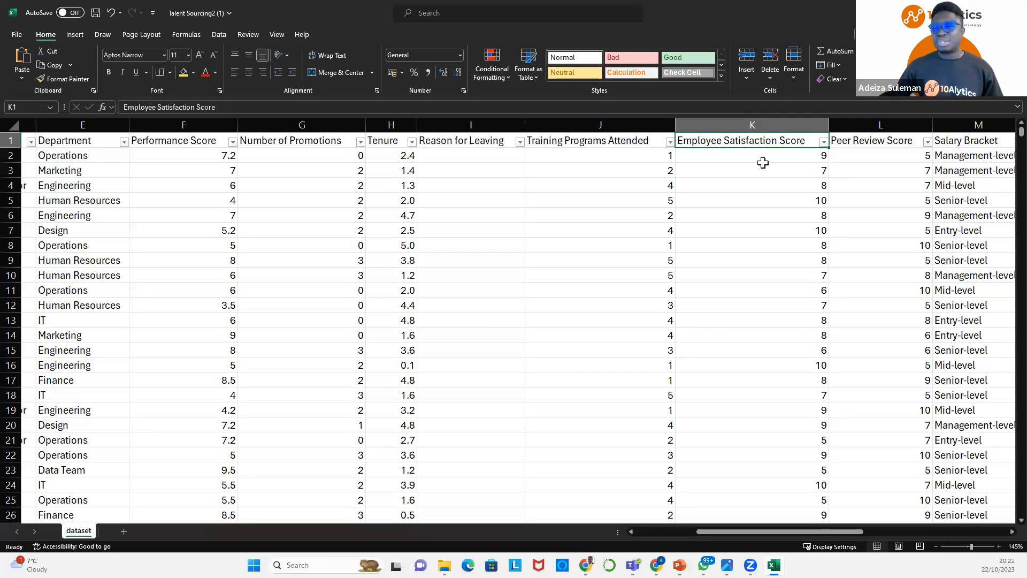
click(764, 165)
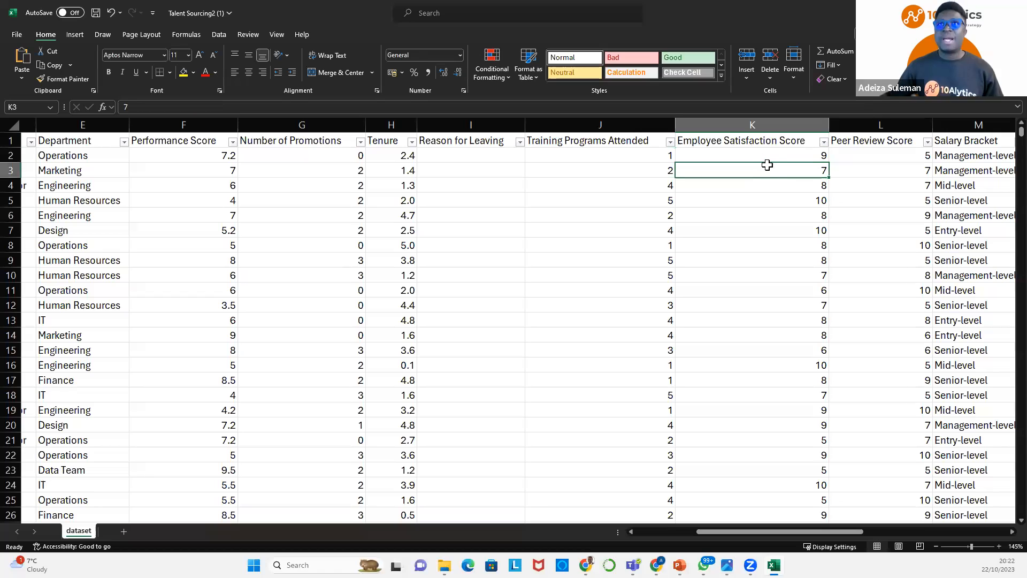
click(877, 143)
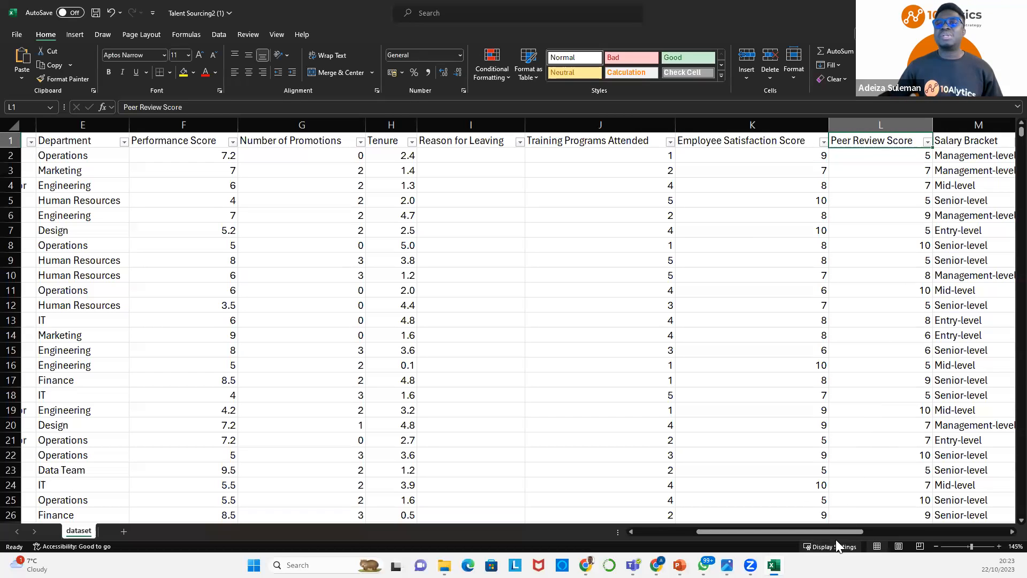
drag(843, 528, 974, 532)
click(411, 148)
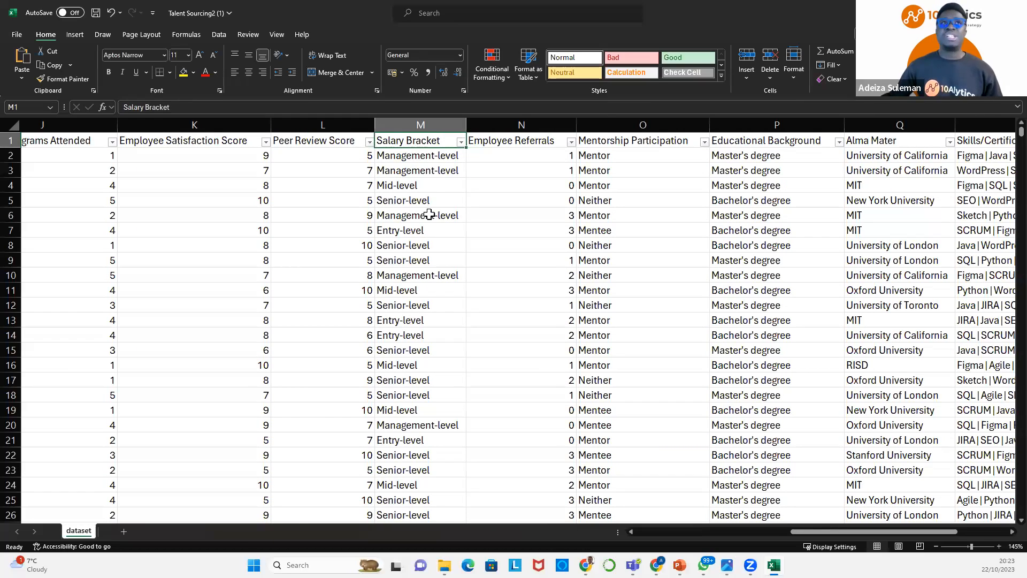
key(Right)
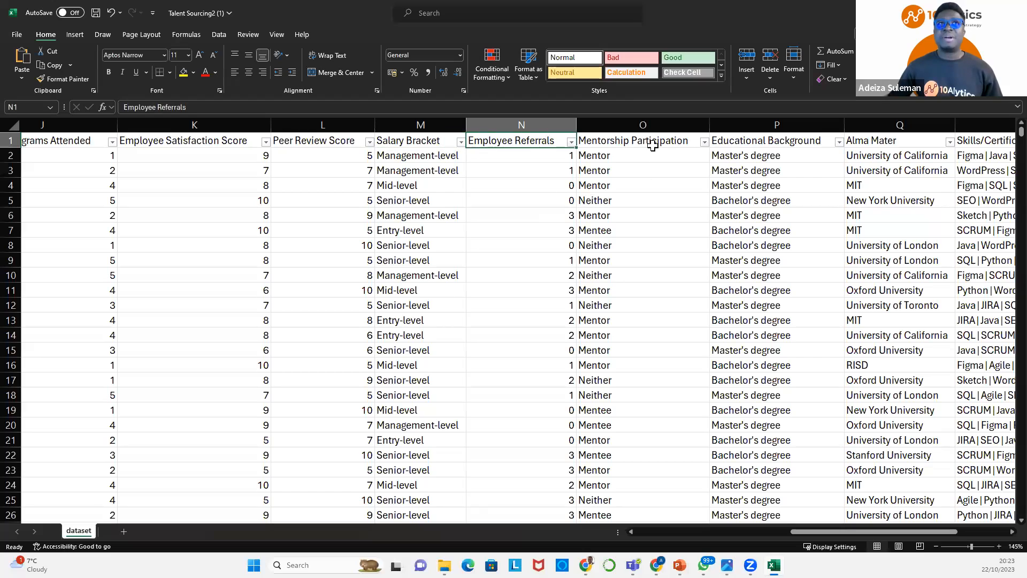
key(Right)
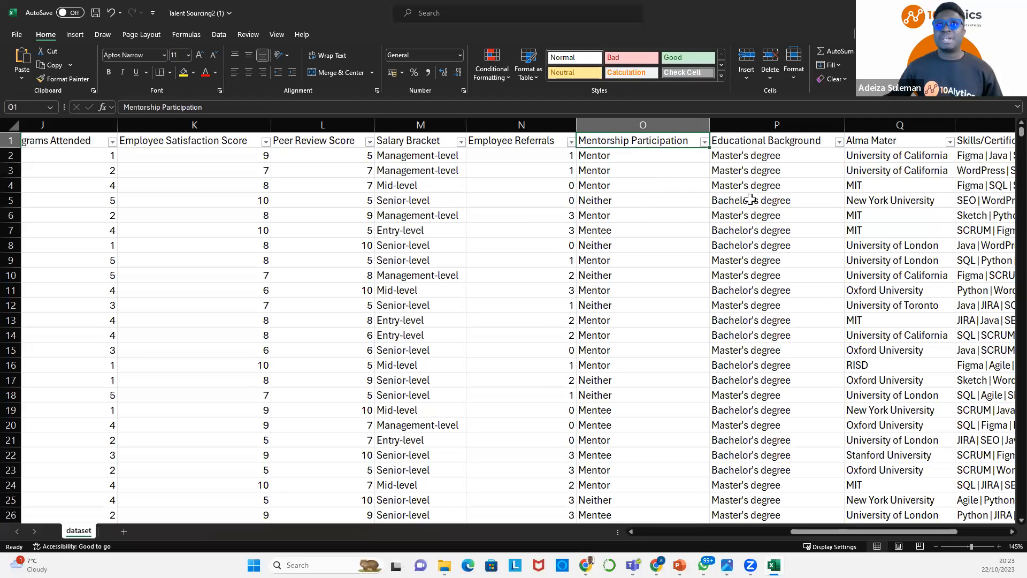
Examine the Educational Background, Alma Mater, Skills/Certifications, Previous Employer and Industry Experience columns, then return to the start of the sheet.
click(764, 147)
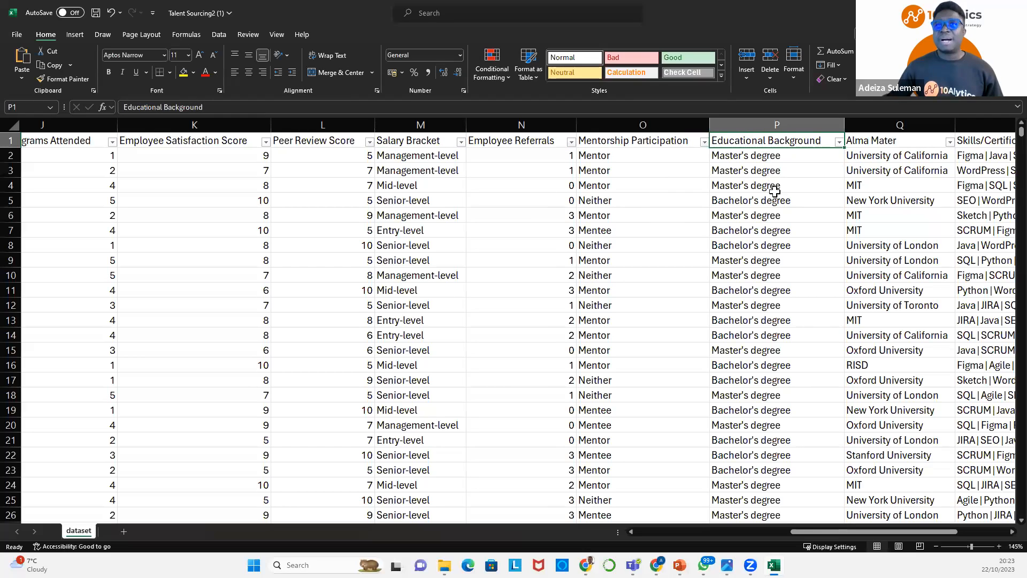
click(769, 169)
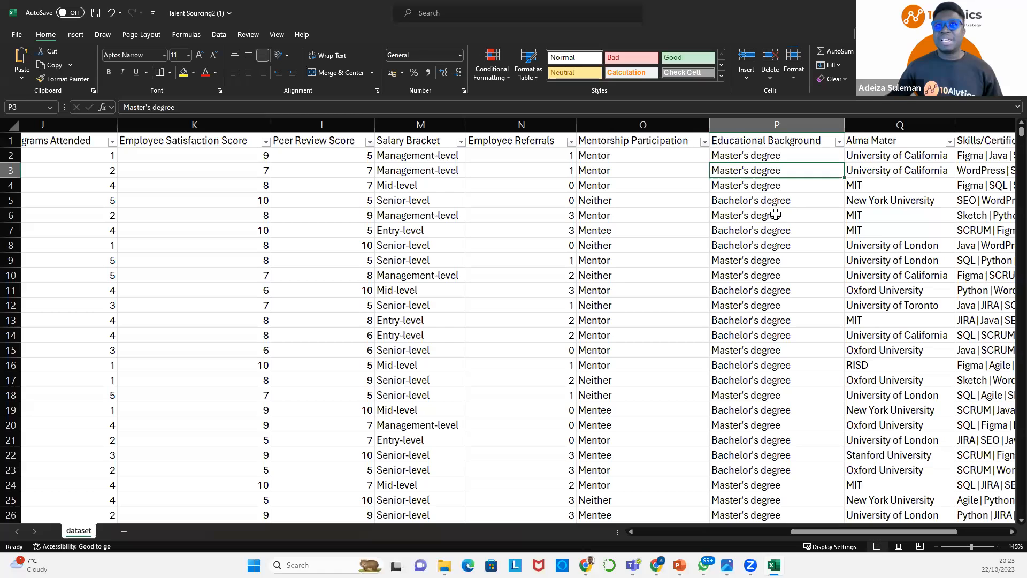
drag(913, 532, 958, 530)
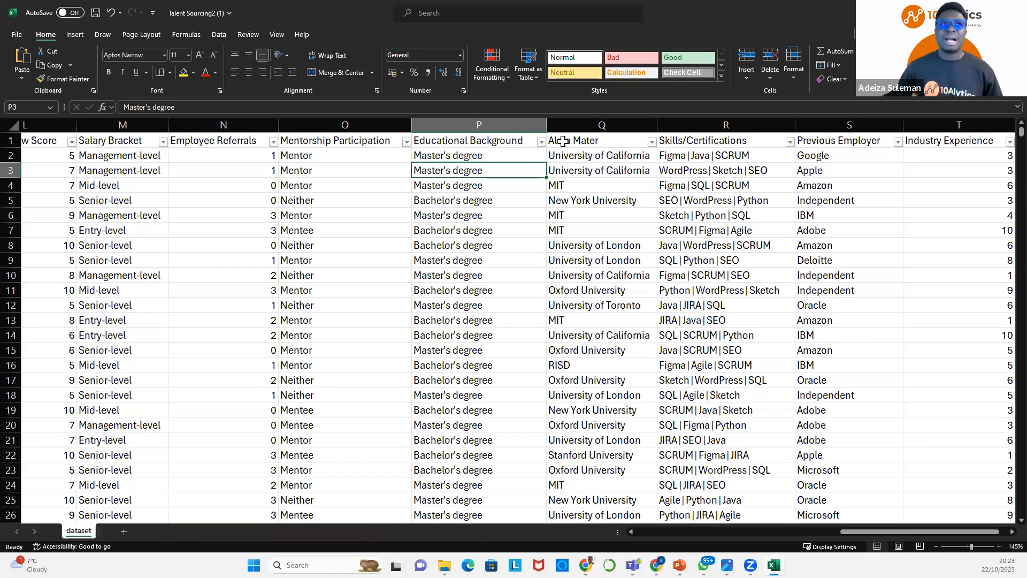
click(589, 155)
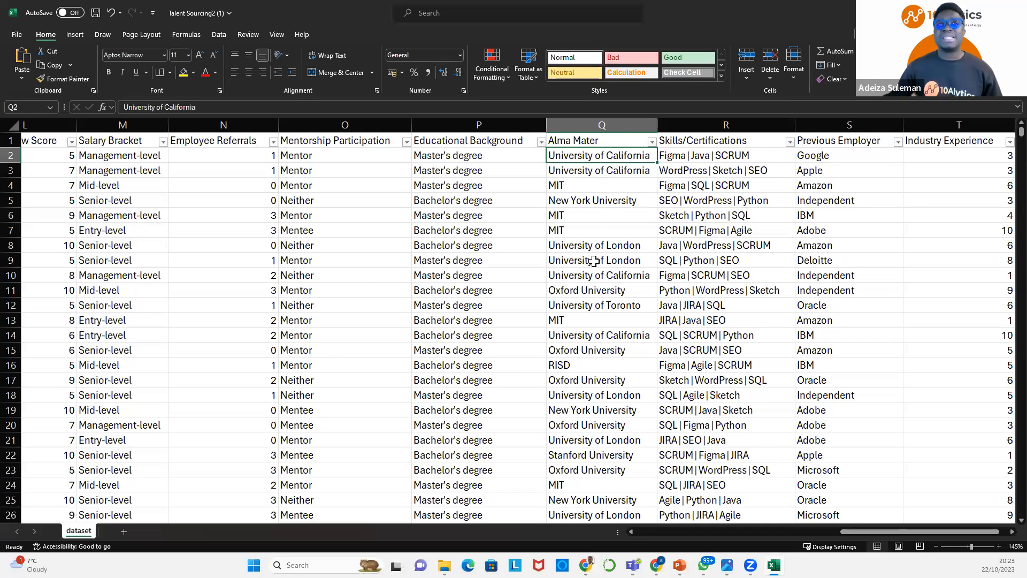
click(686, 147)
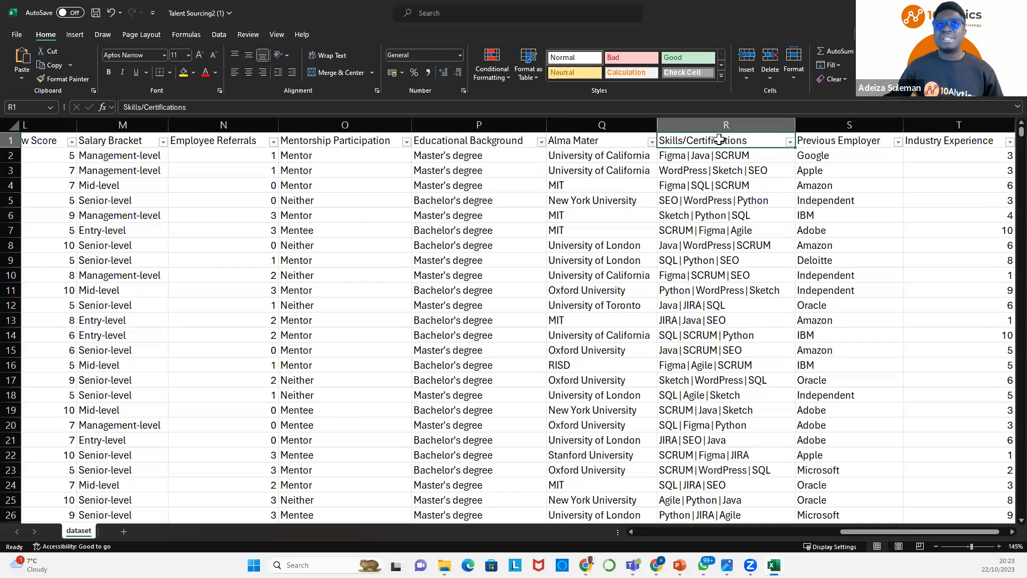
click(840, 143)
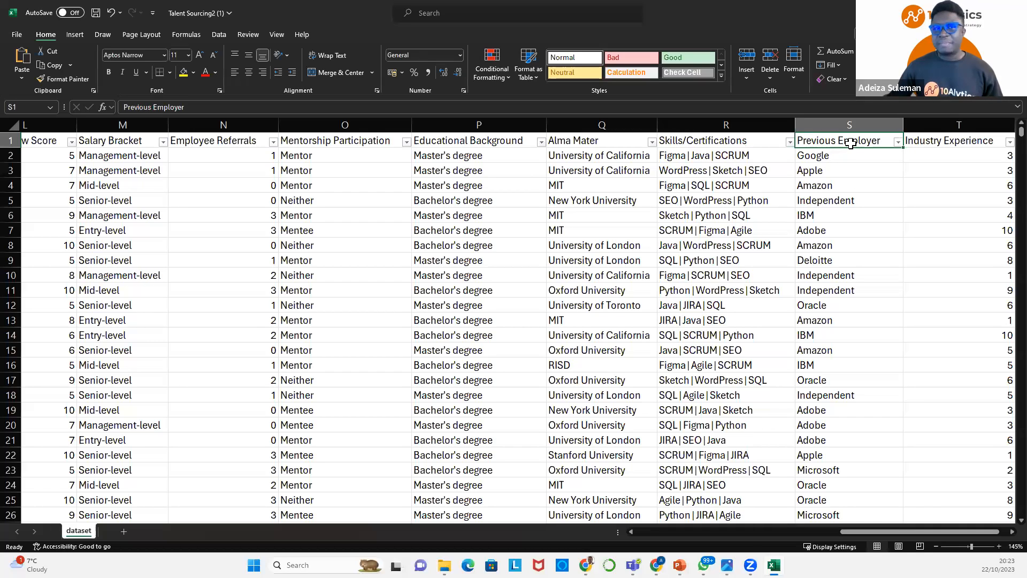
click(954, 149)
drag(958, 532, 735, 523)
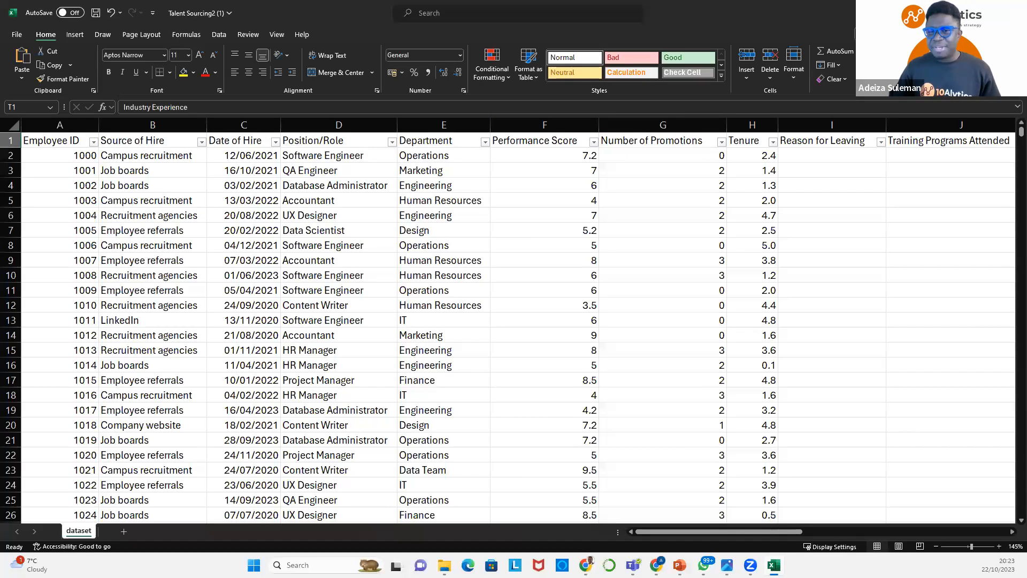
key(alt+Tab)
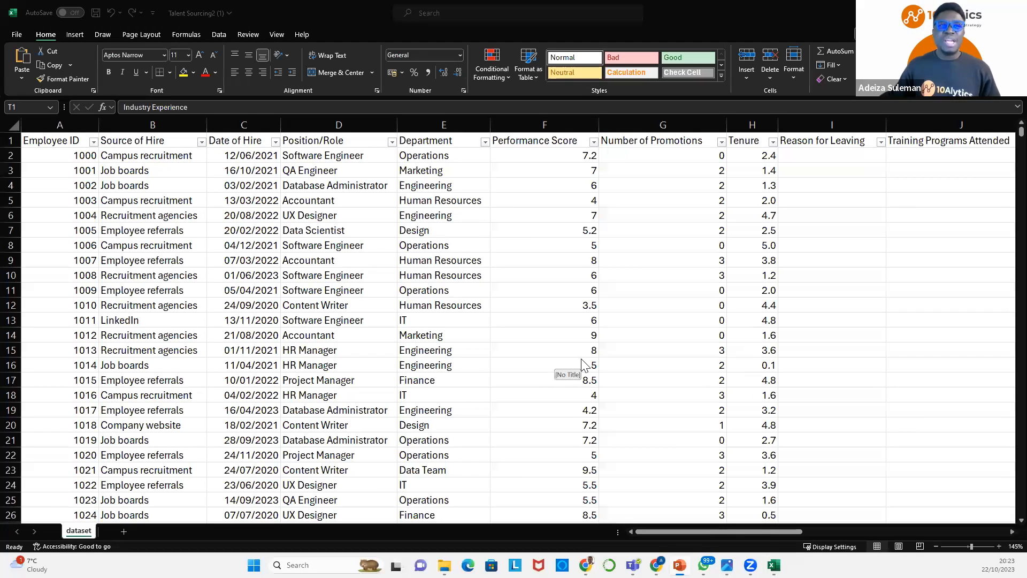
key(alt+Tab)
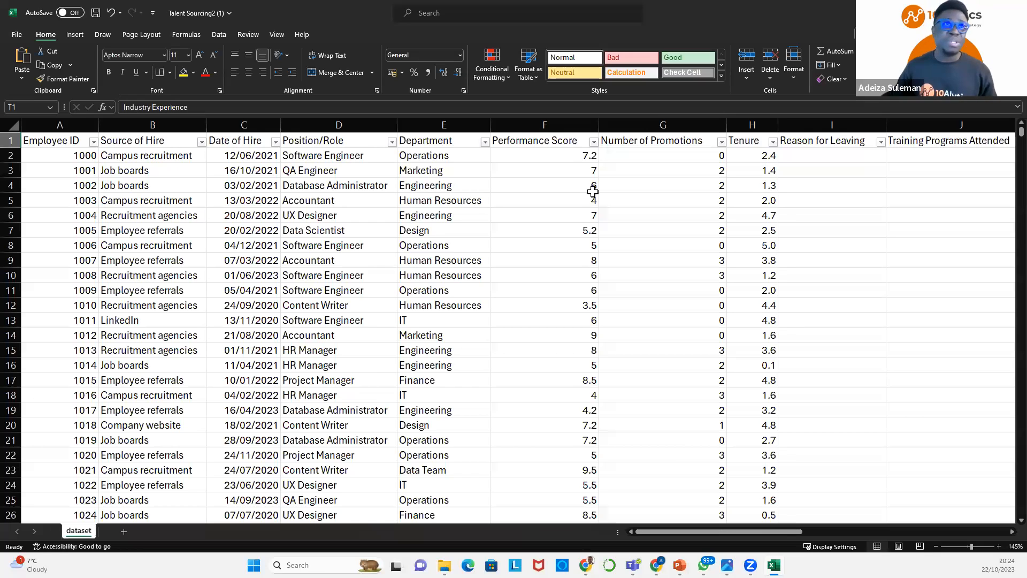
click(142, 215)
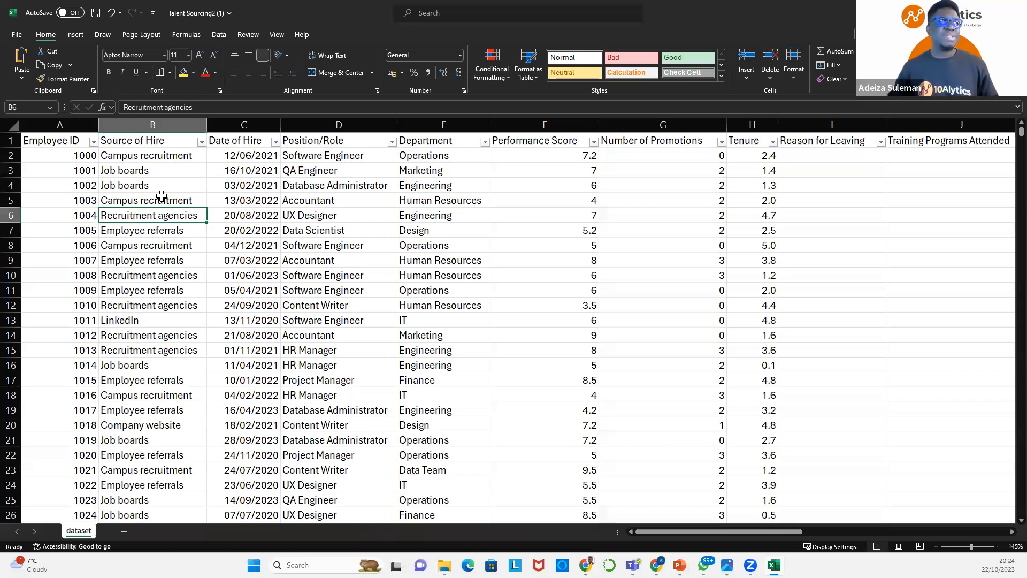
click(161, 199)
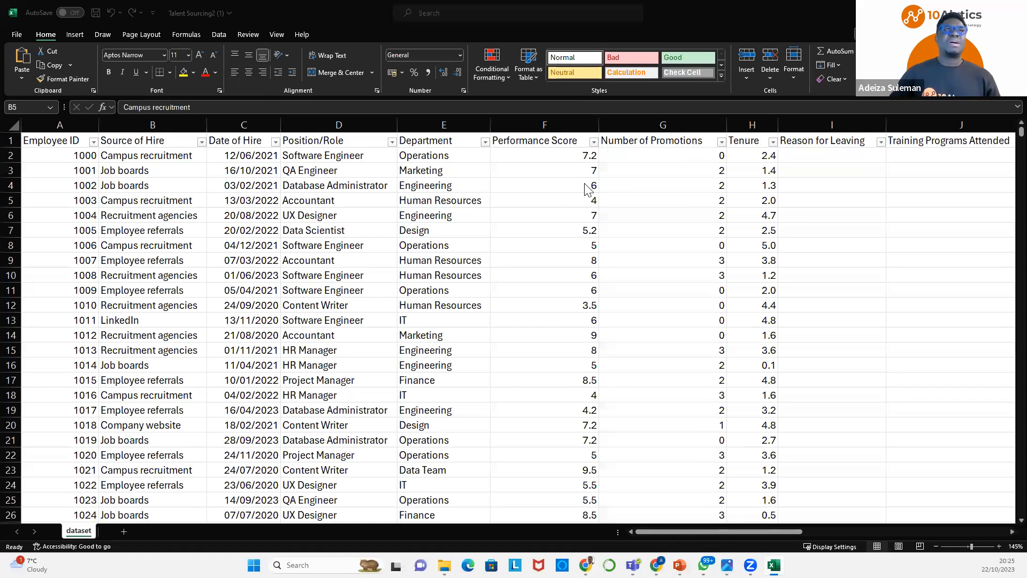
click(554, 196)
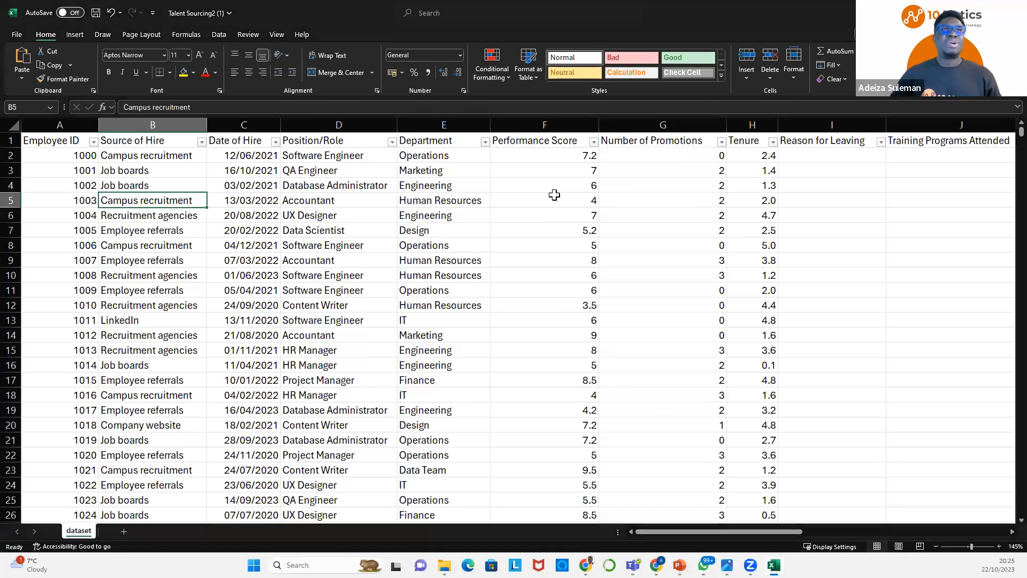
click(251, 204)
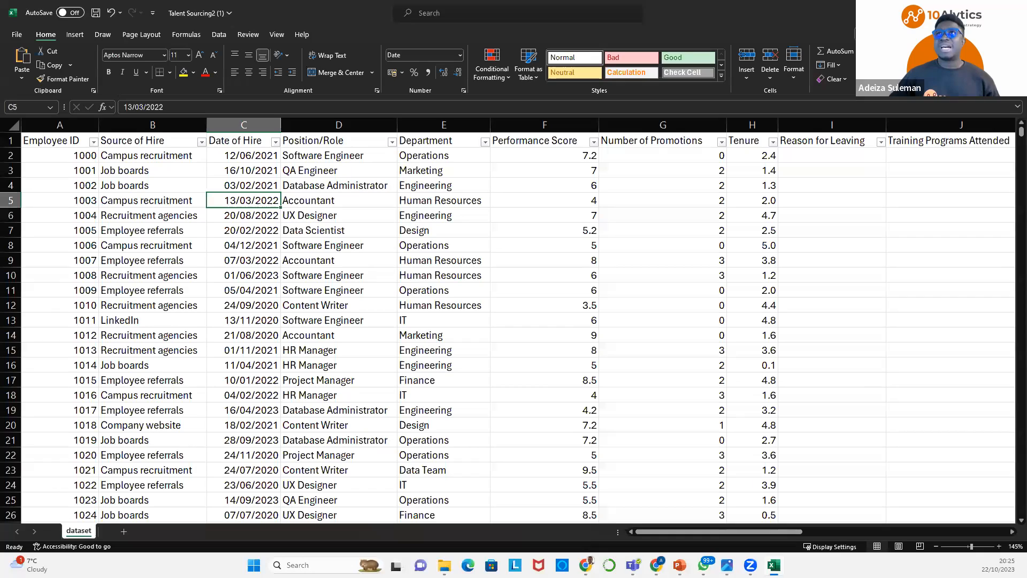
Close the Talent Sourcing2 (1) workbook without saving its changes and switch to Chrome.
click(1015, 12)
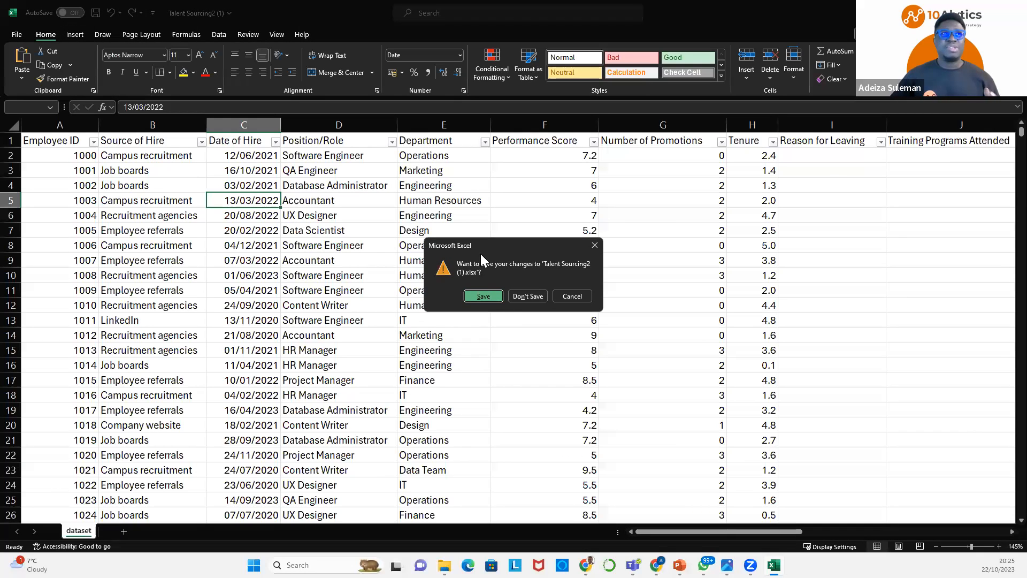
click(529, 297)
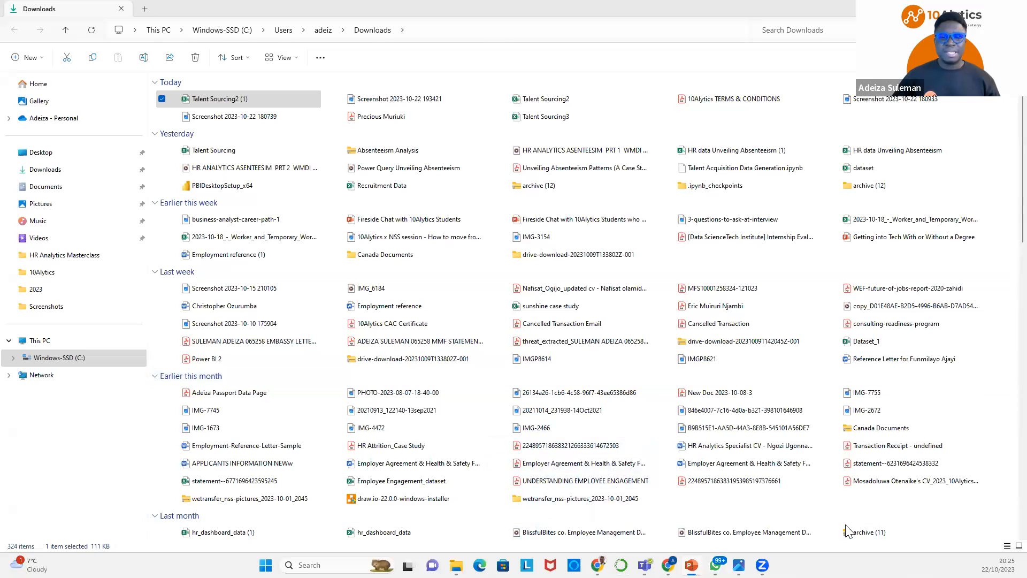
key(alt+Tab)
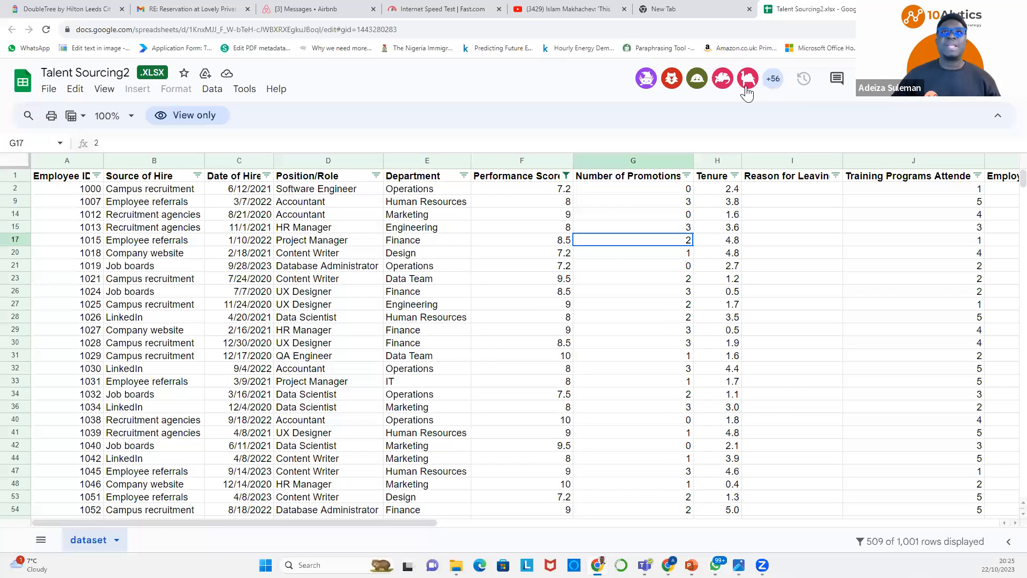
Search Google for "download power bi desktop" in a new browser tab.
key(ctrl+t)
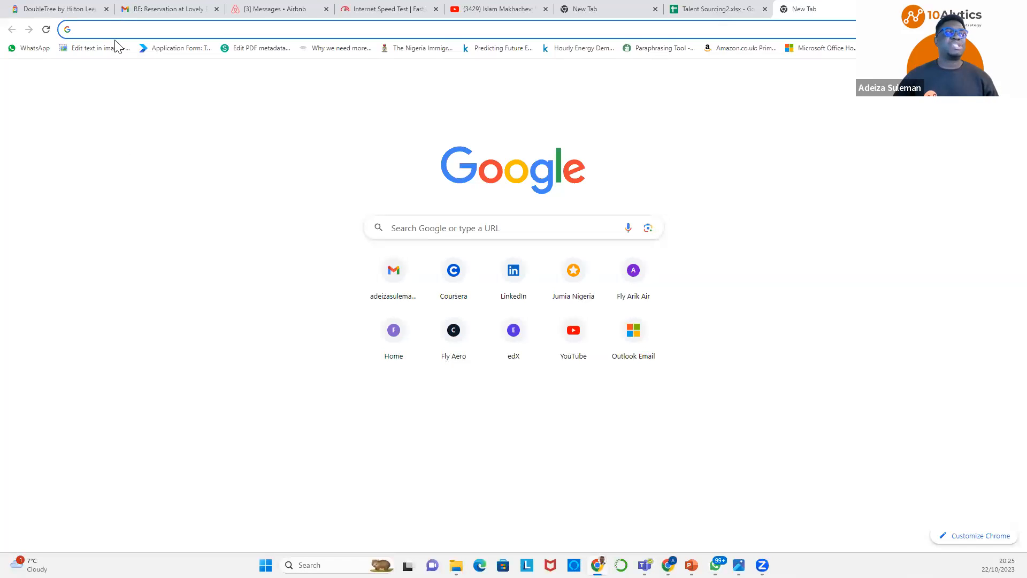
text(downlo)
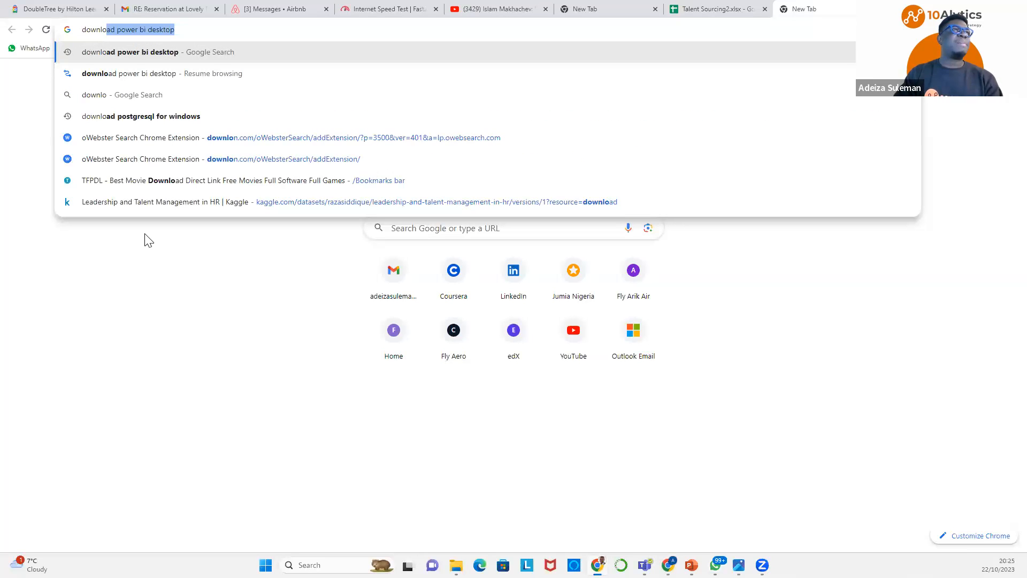
key(Right)
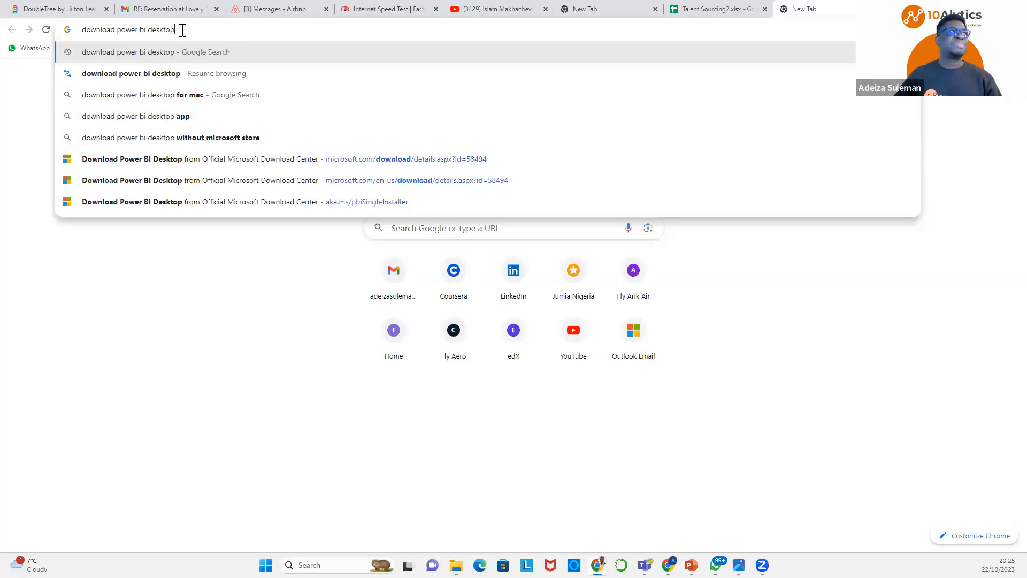
drag(178, 30, 80, 29)
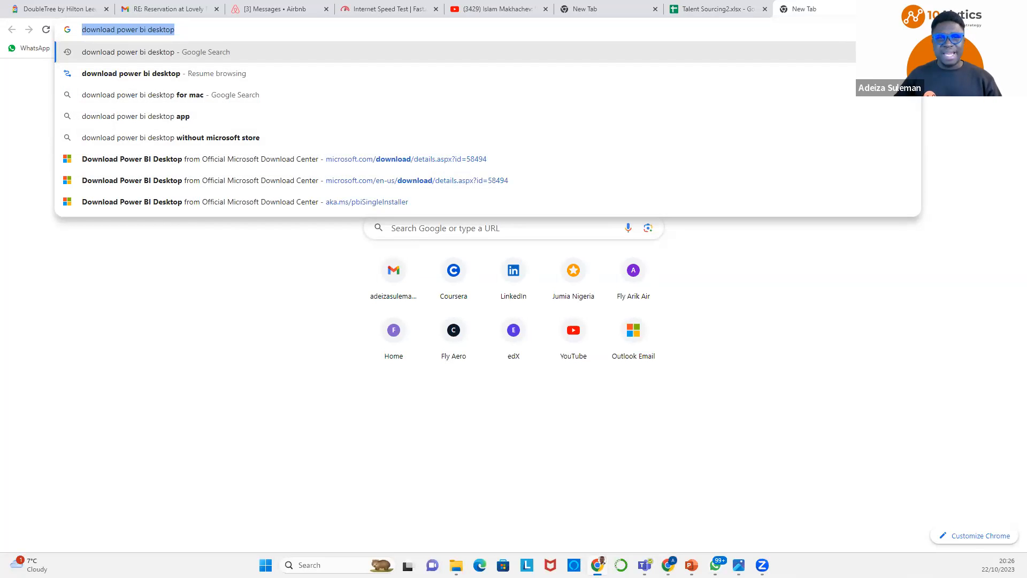
click(187, 278)
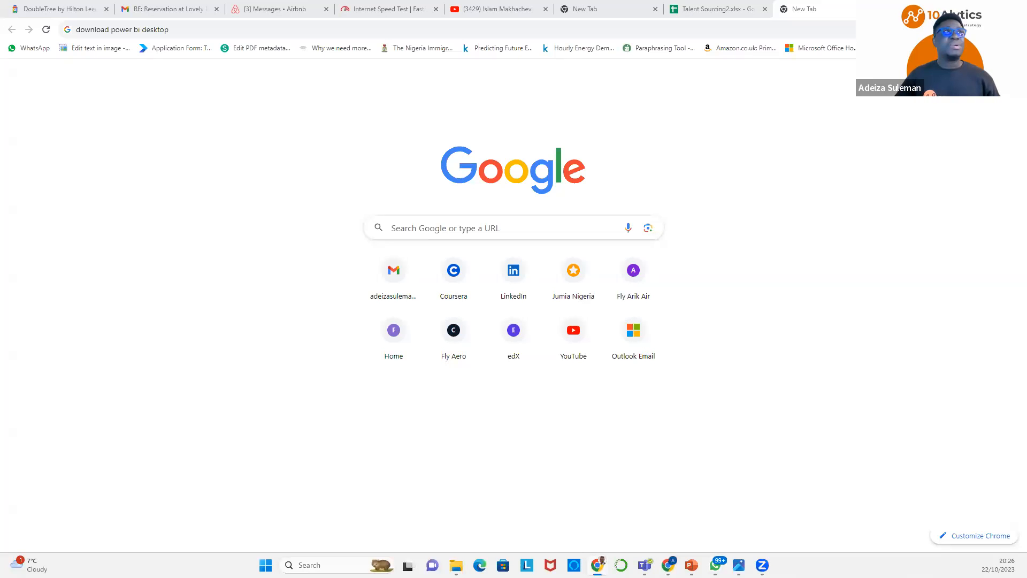
click(184, 28)
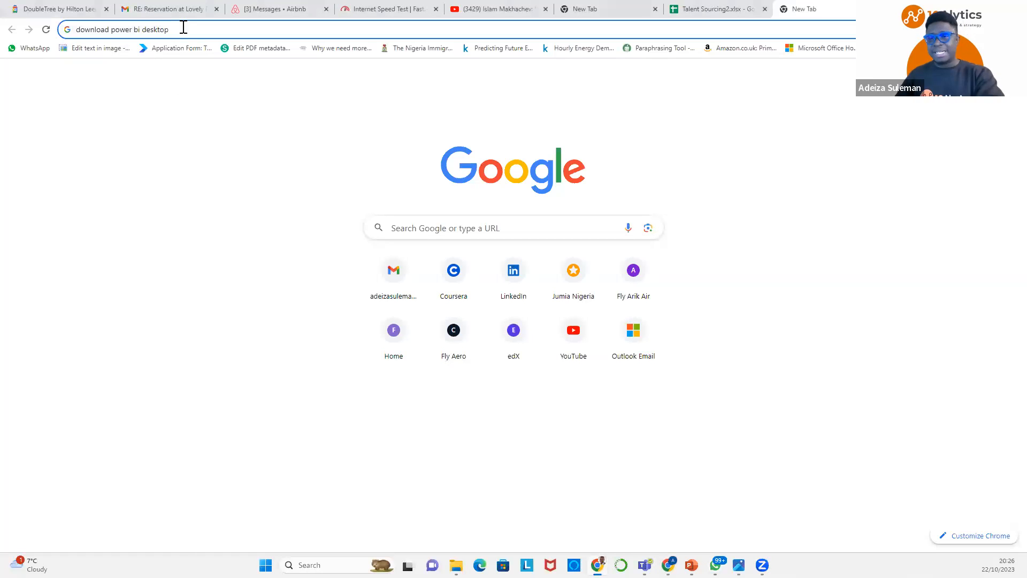
key(Return)
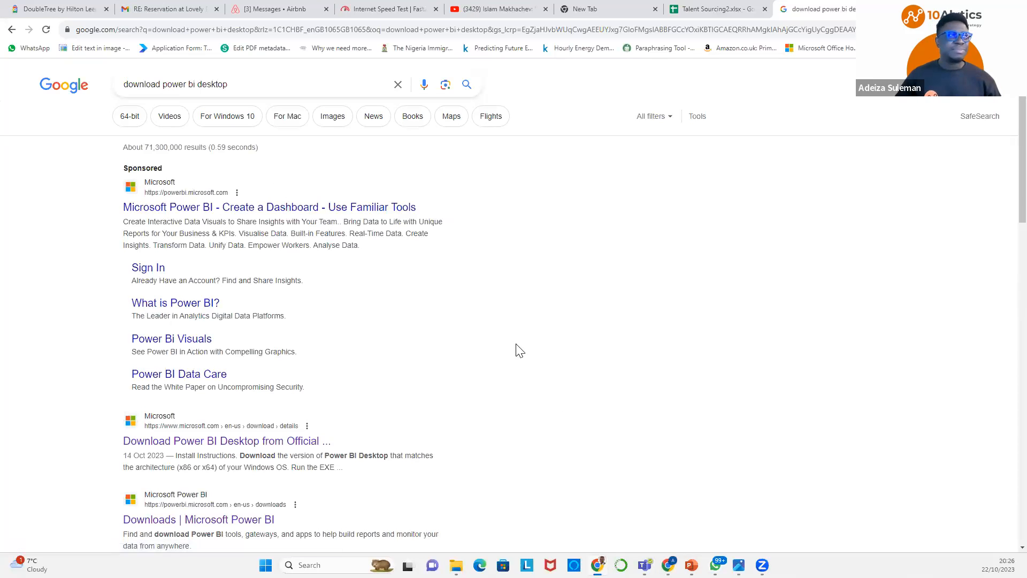
Copy the link address of the "Downloads | Microsoft Power BI" search result and open that result in a new tab.
scroll(488, 298, down, 3)
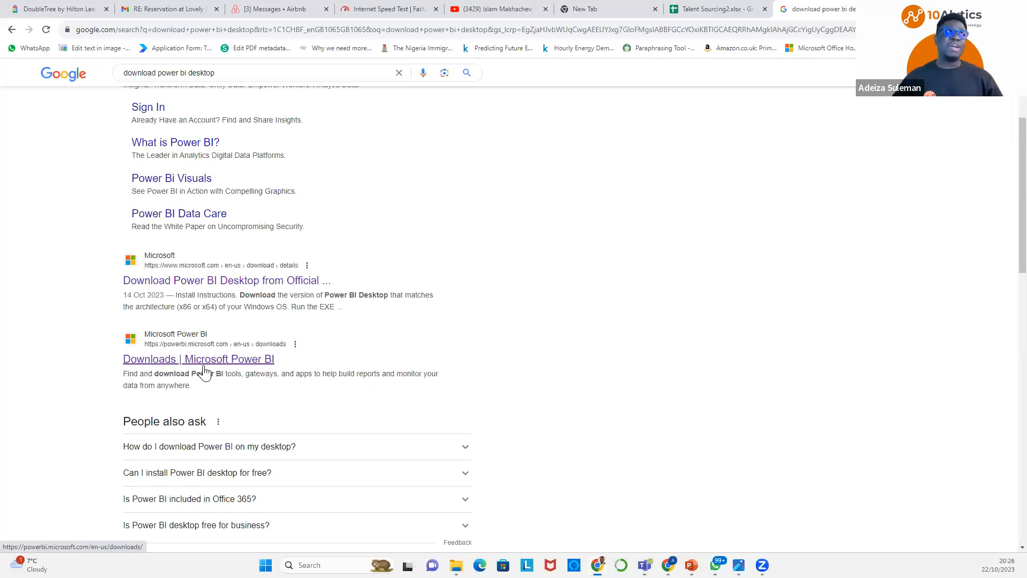
scroll(410, 383, up, 3)
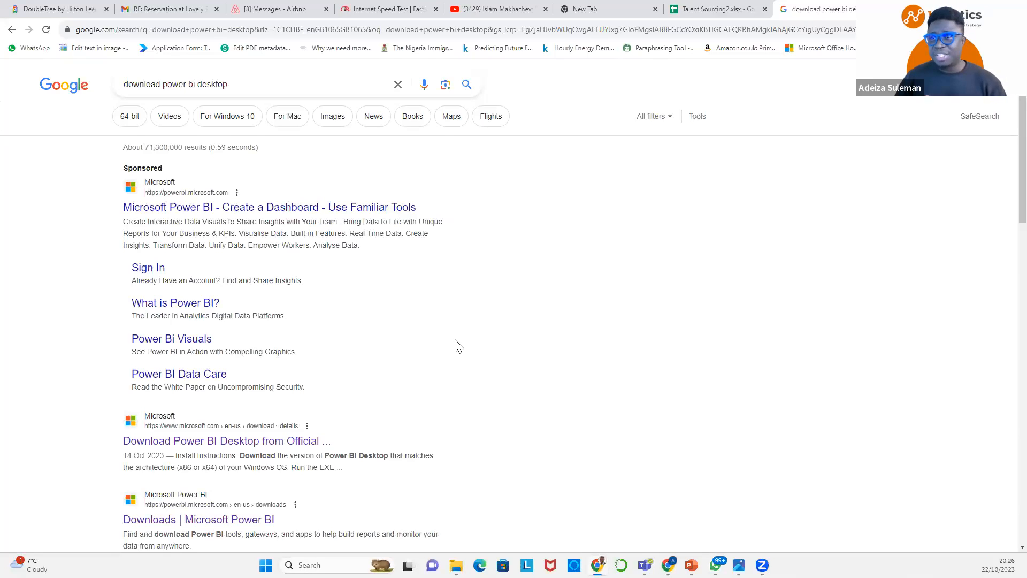
scroll(459, 346, down, 3)
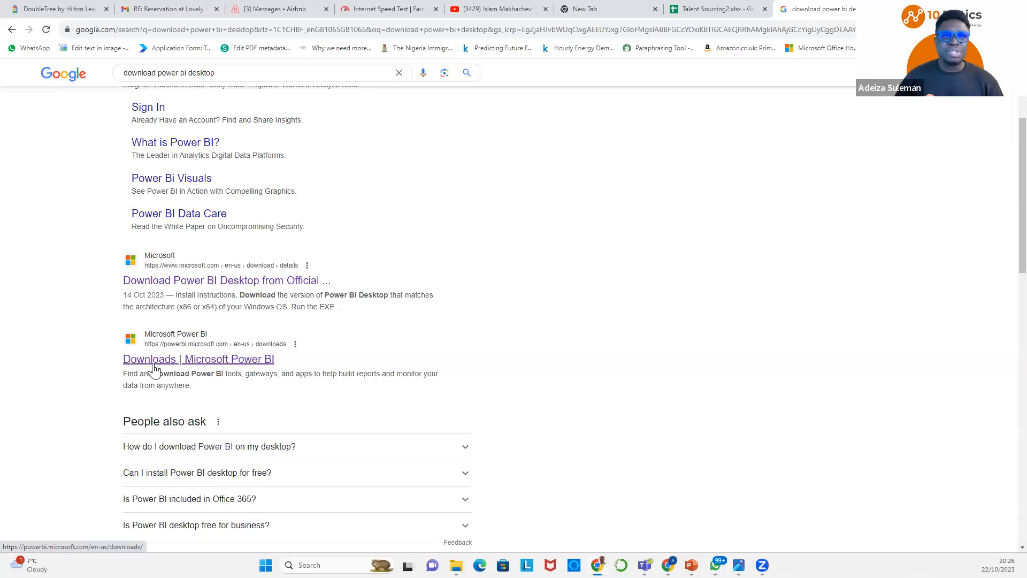
right_click(228, 367)
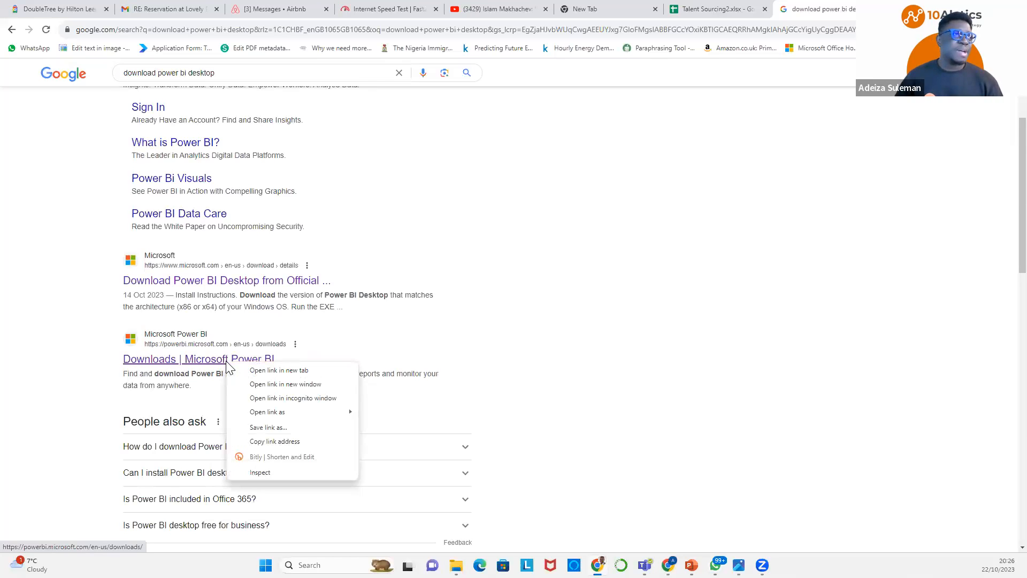
click(276, 442)
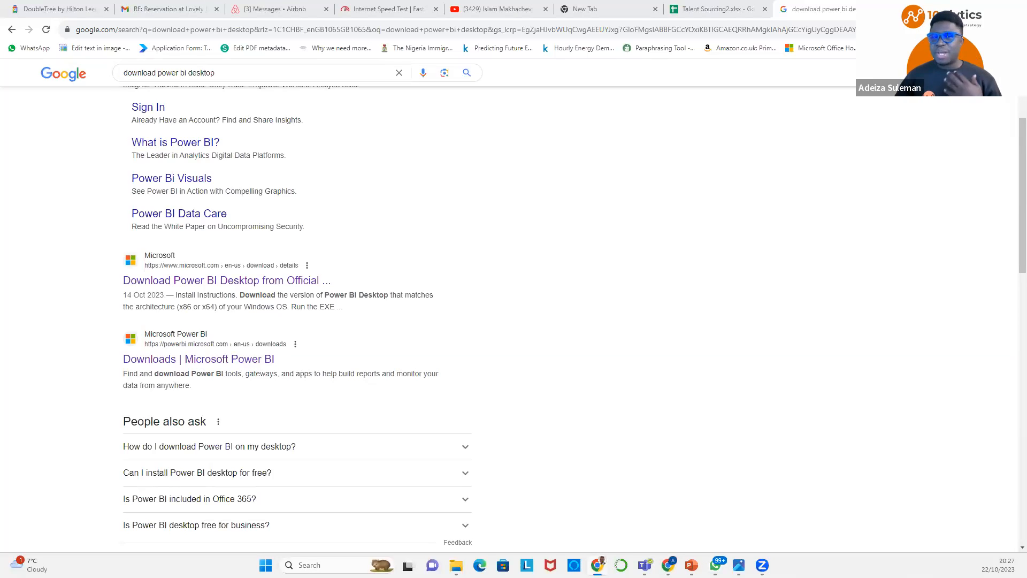
right_click(199, 363)
click(235, 368)
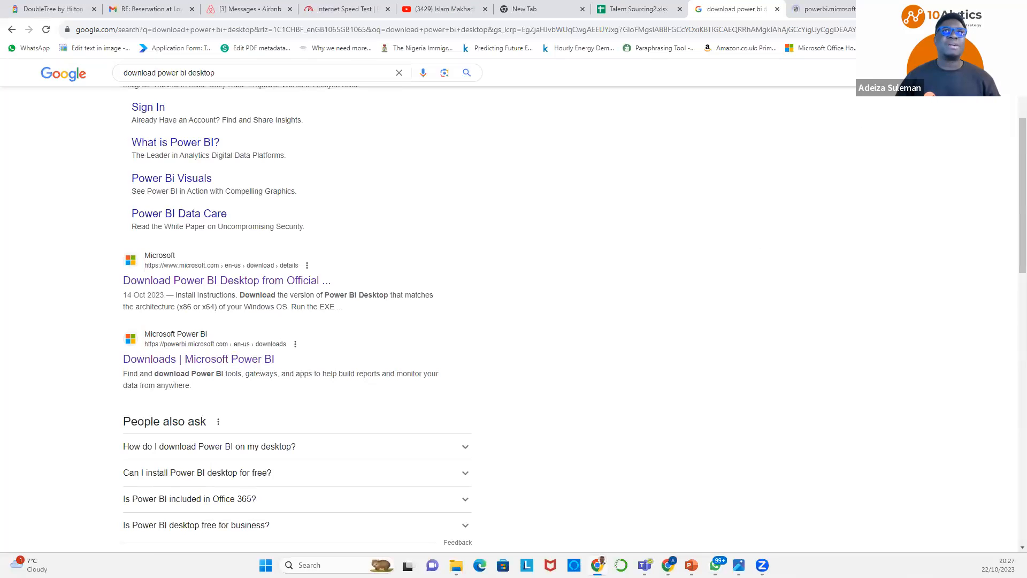
Switch to the Microsoft Power BI downloads page and examine its Power BI Desktop and Power BI Mobile sections.
click(836, 10)
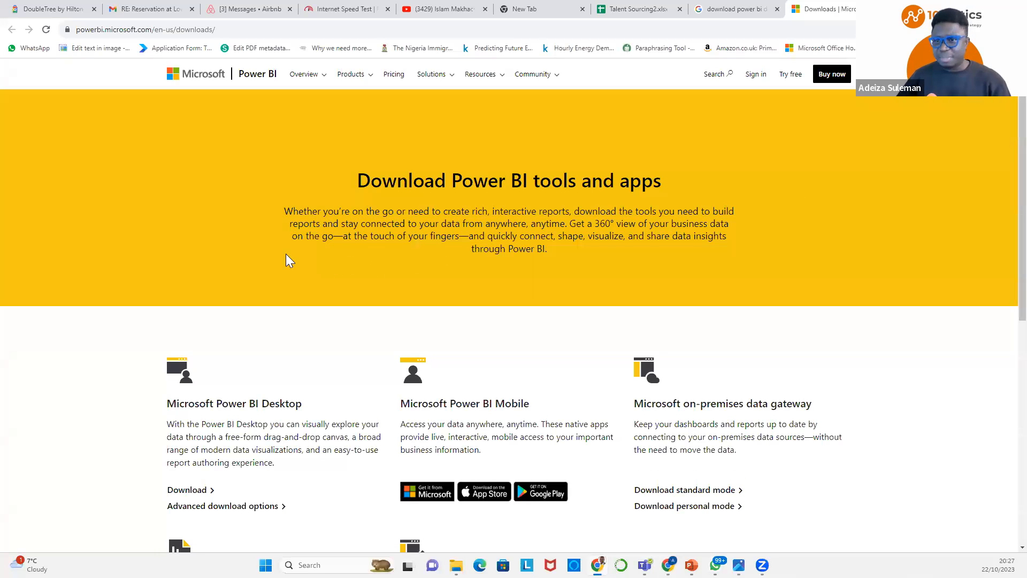
drag(357, 181, 701, 183)
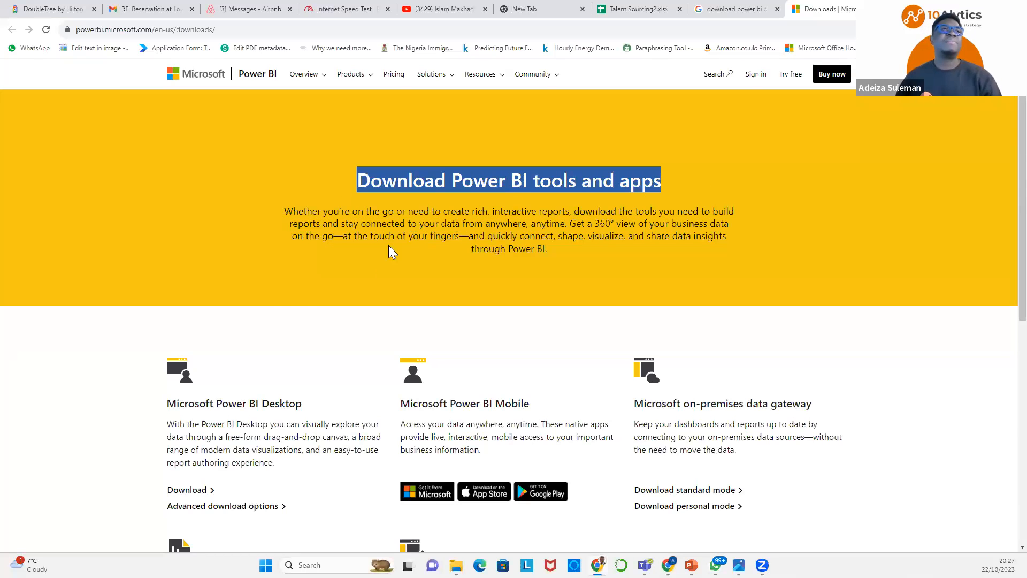
scroll(256, 251, down, 3)
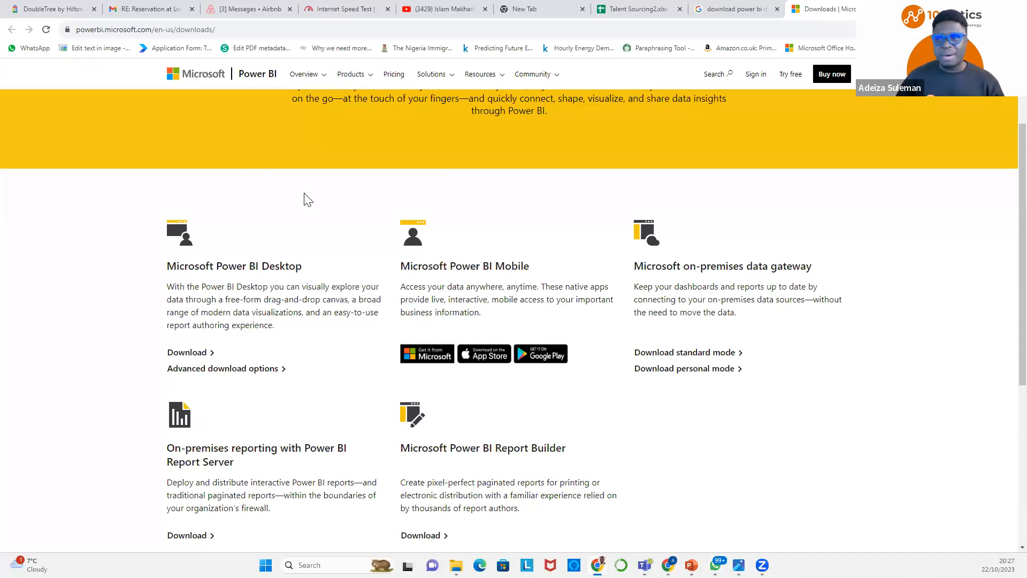
drag(193, 265, 315, 273)
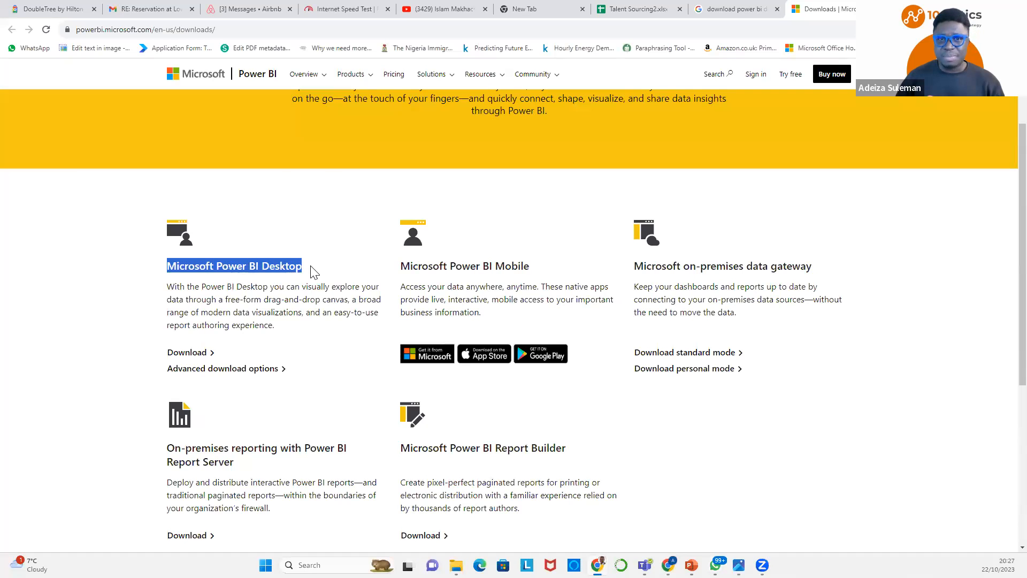
click(284, 228)
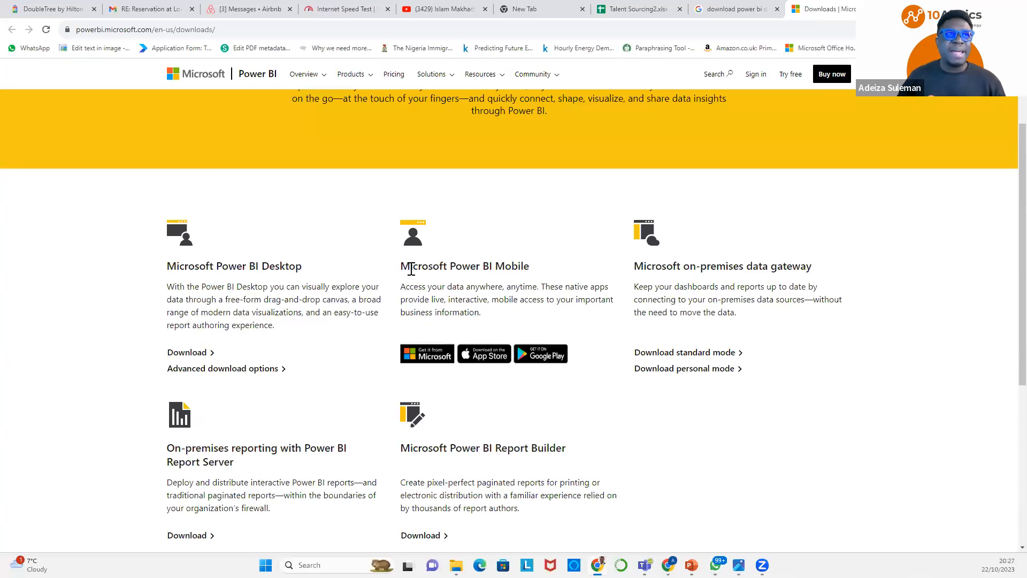
drag(410, 266, 525, 266)
click(511, 243)
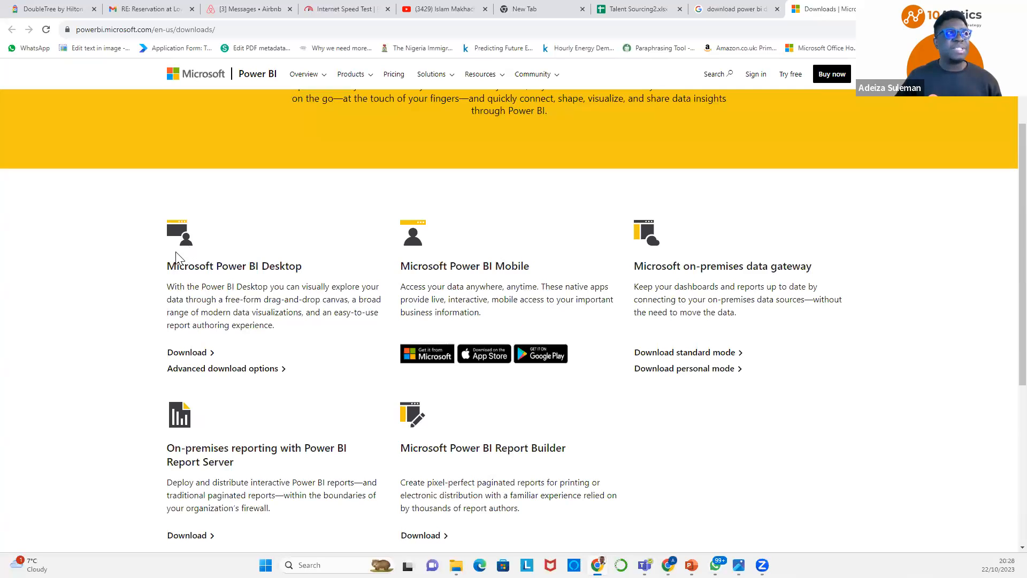
Open the advanced download options for Microsoft Power BI Desktop.
drag(168, 263, 307, 271)
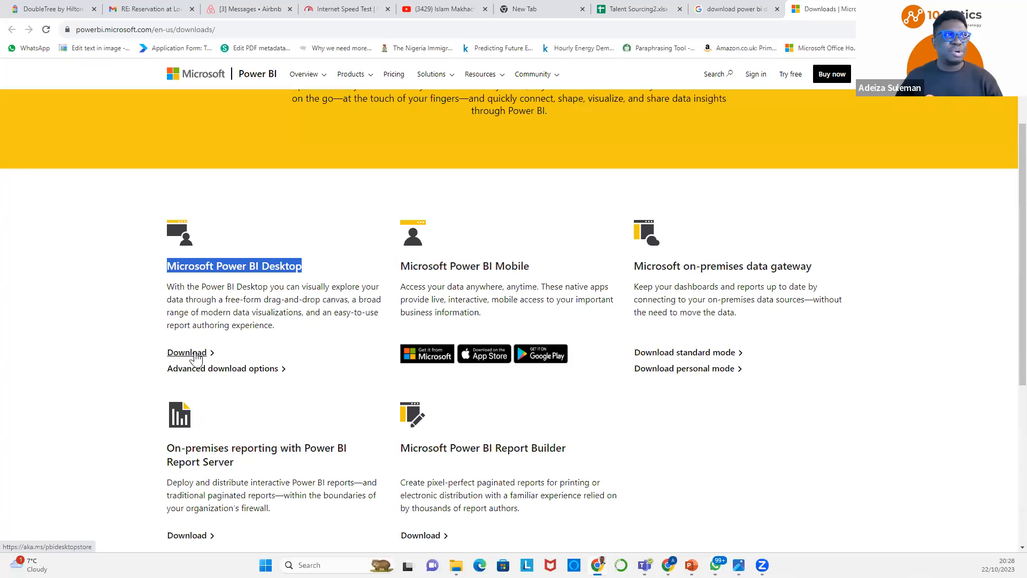
drag(142, 360, 242, 352)
drag(145, 374, 293, 367)
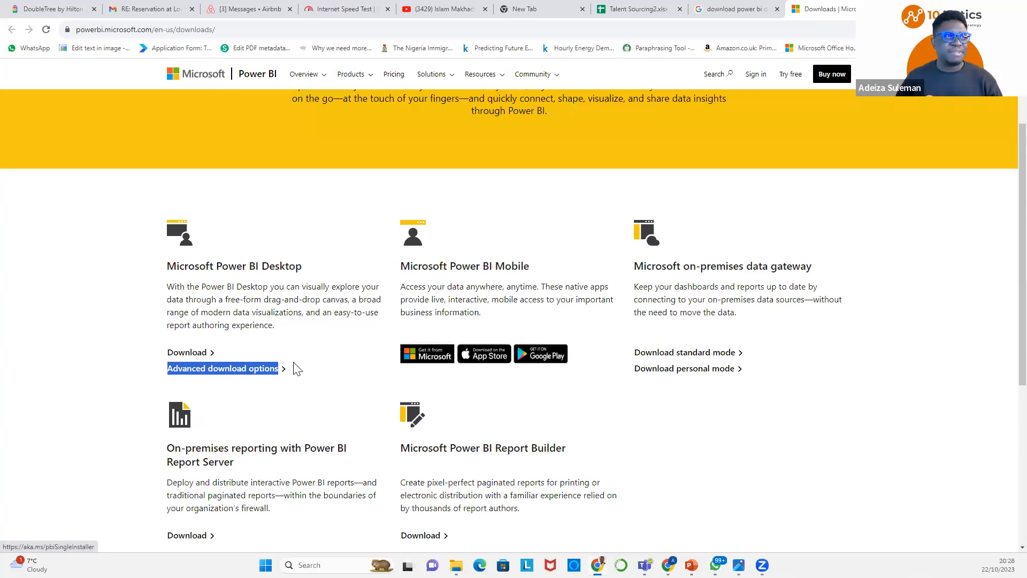
click(138, 373)
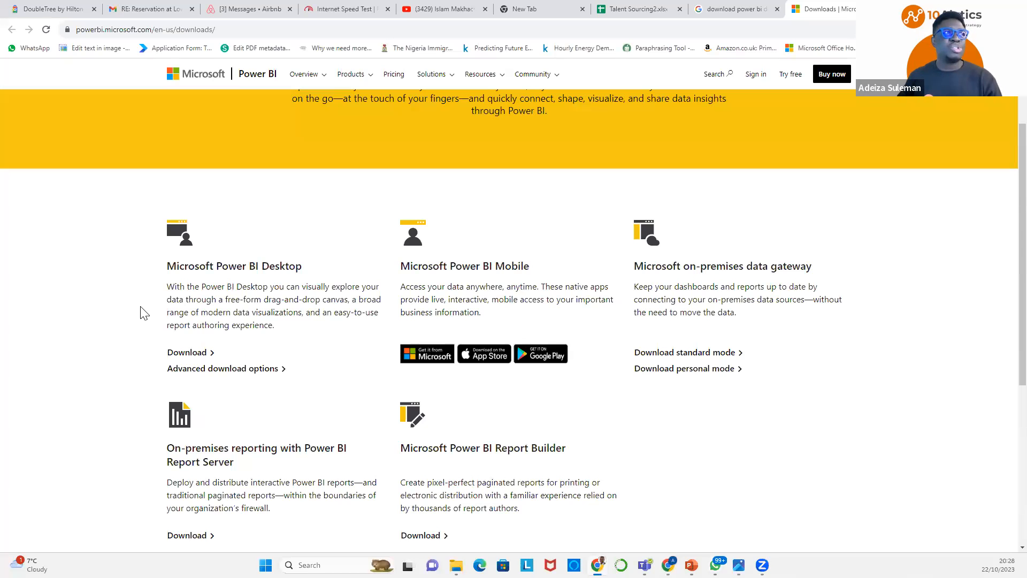
click(216, 371)
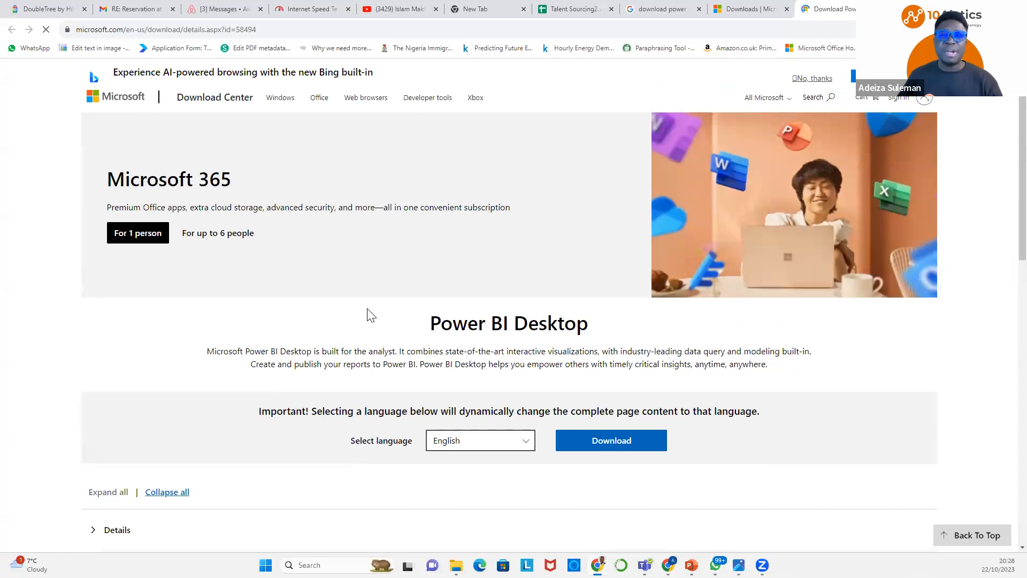
Examine the Power BI Desktop download details, comparing the PBIDesktopSetup.exe and PBIDesktopSetup_x64.exe file names.
scroll(514, 331, down, 3)
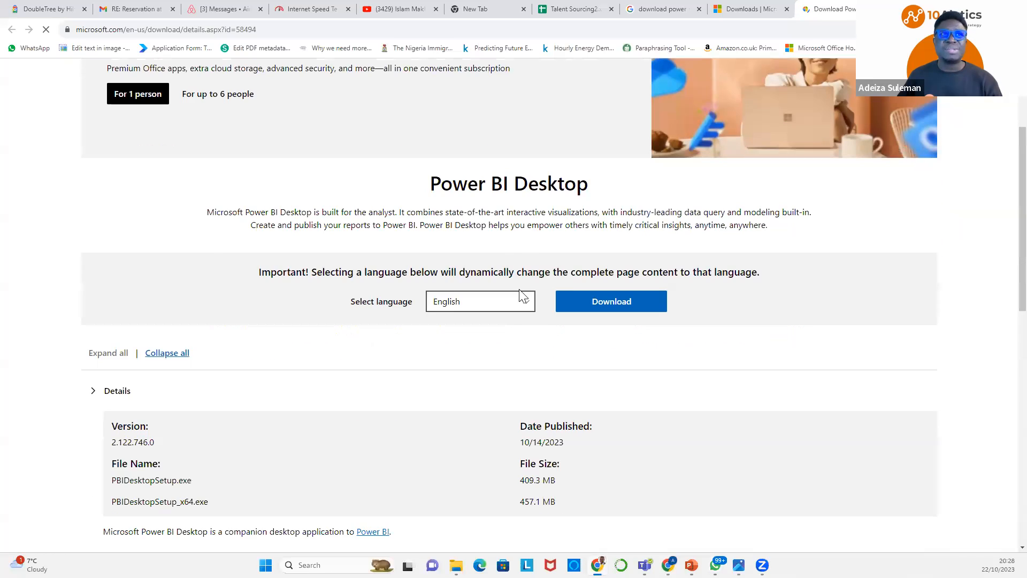
scroll(556, 208, down, 1)
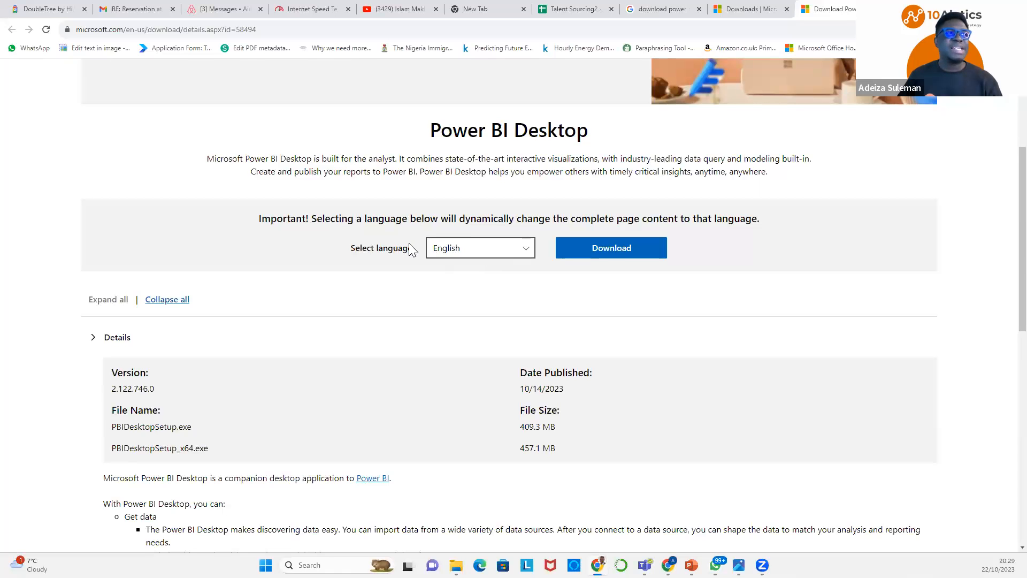
scroll(436, 317, down, 7)
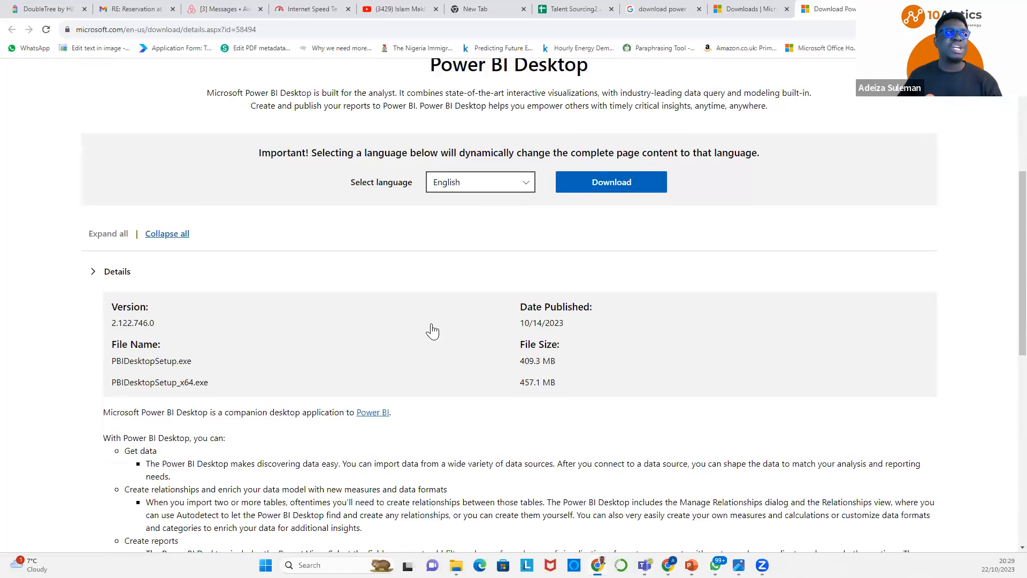
scroll(437, 316, up, 7)
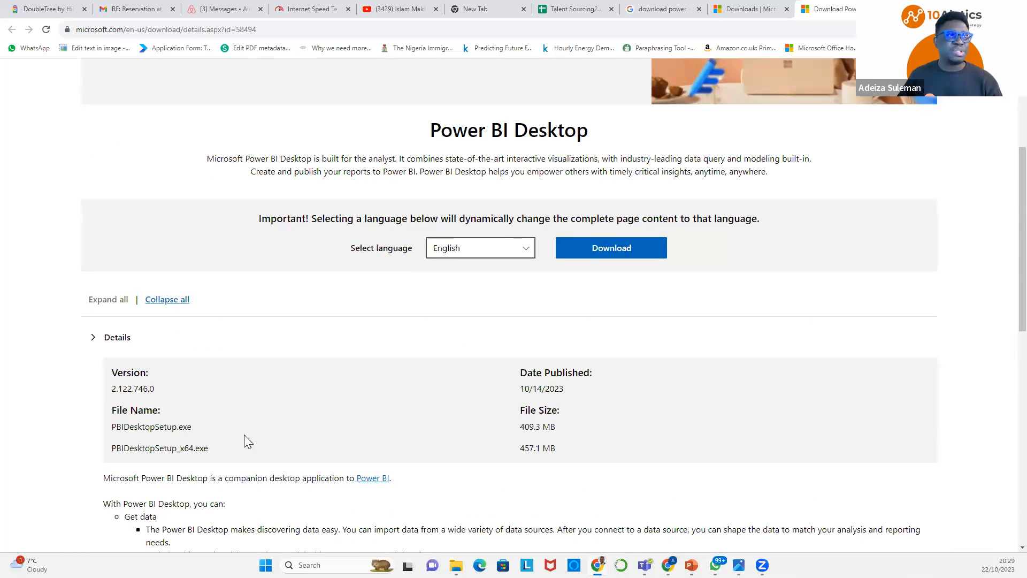
drag(133, 427, 205, 429)
drag(154, 449, 231, 452)
click(220, 456)
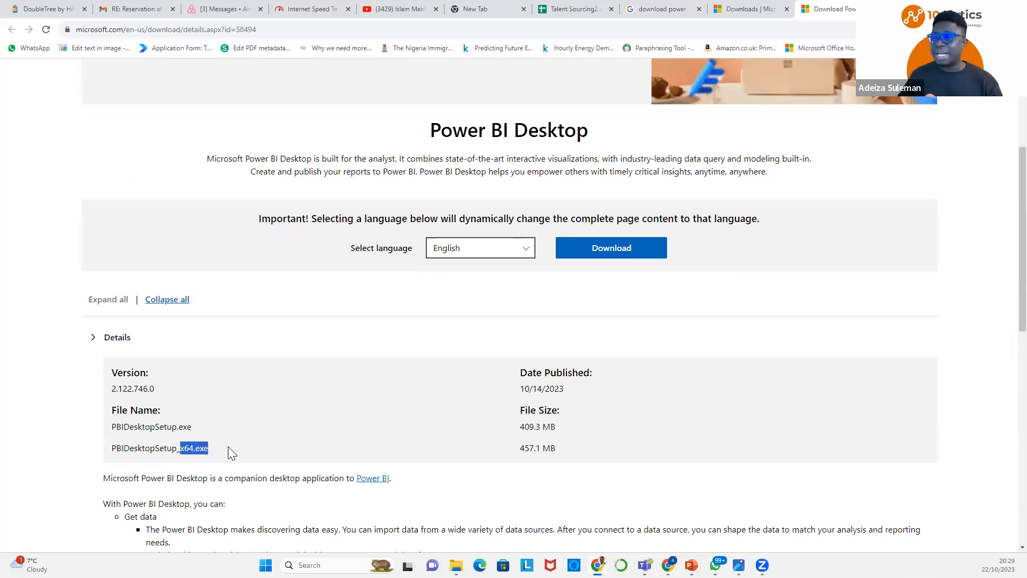
click(227, 447)
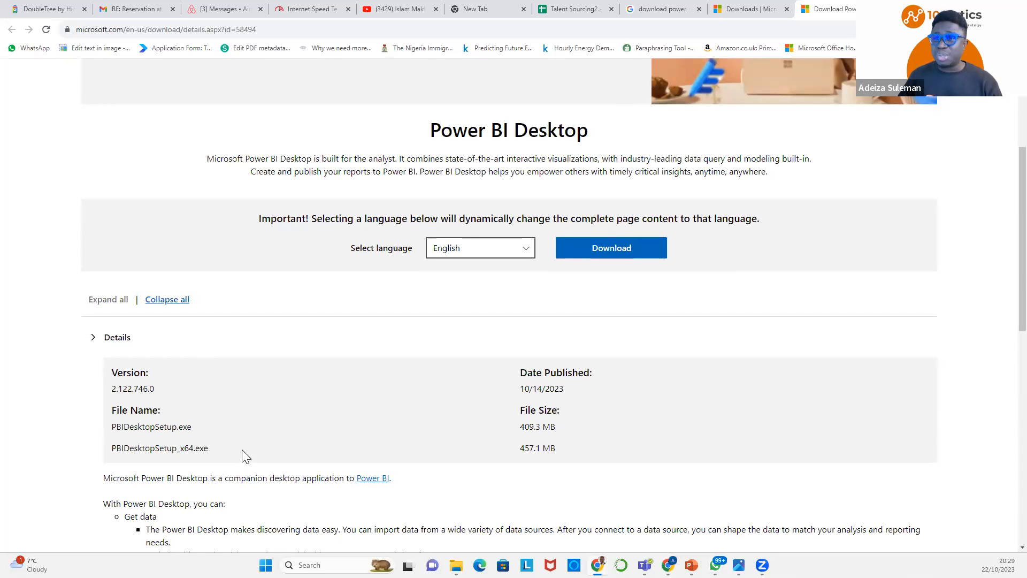
drag(173, 427, 254, 438)
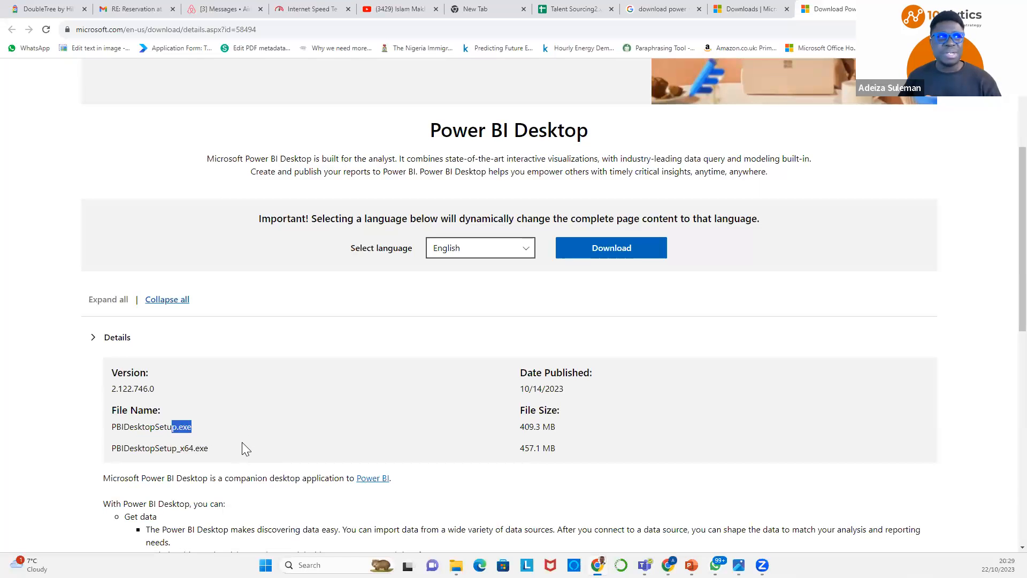
click(240, 444)
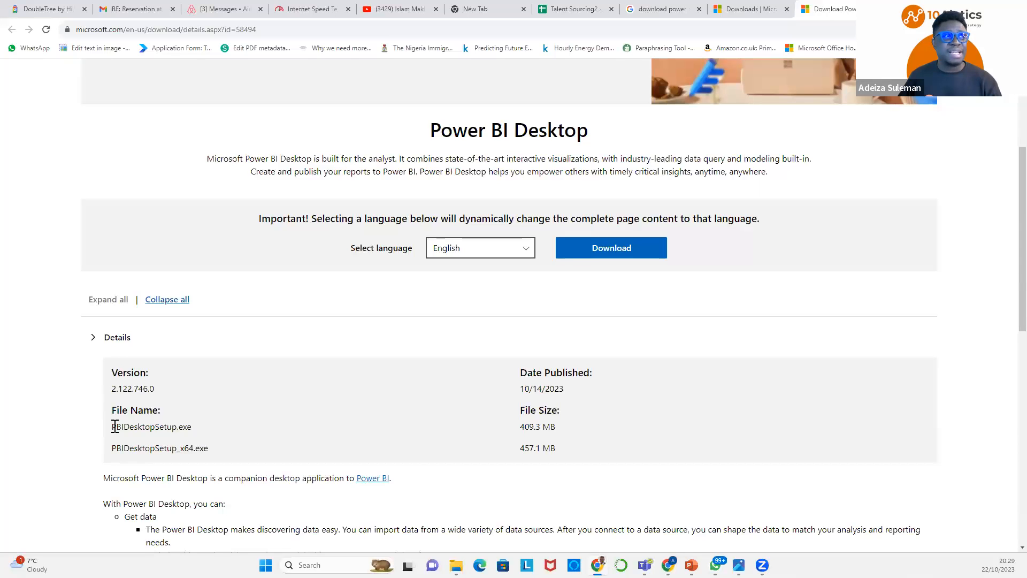
drag(116, 427, 268, 428)
drag(117, 451, 236, 457)
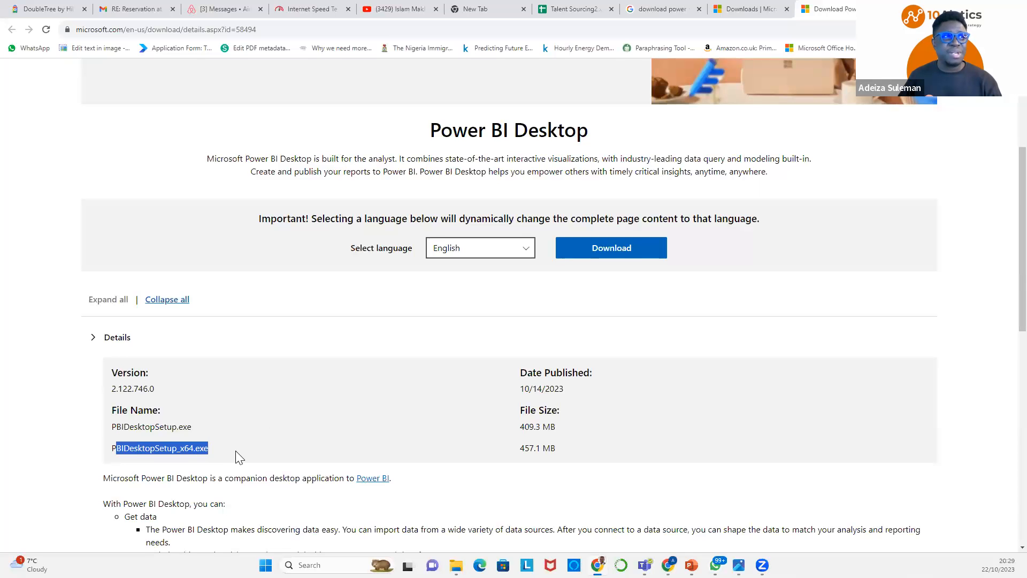
click(248, 448)
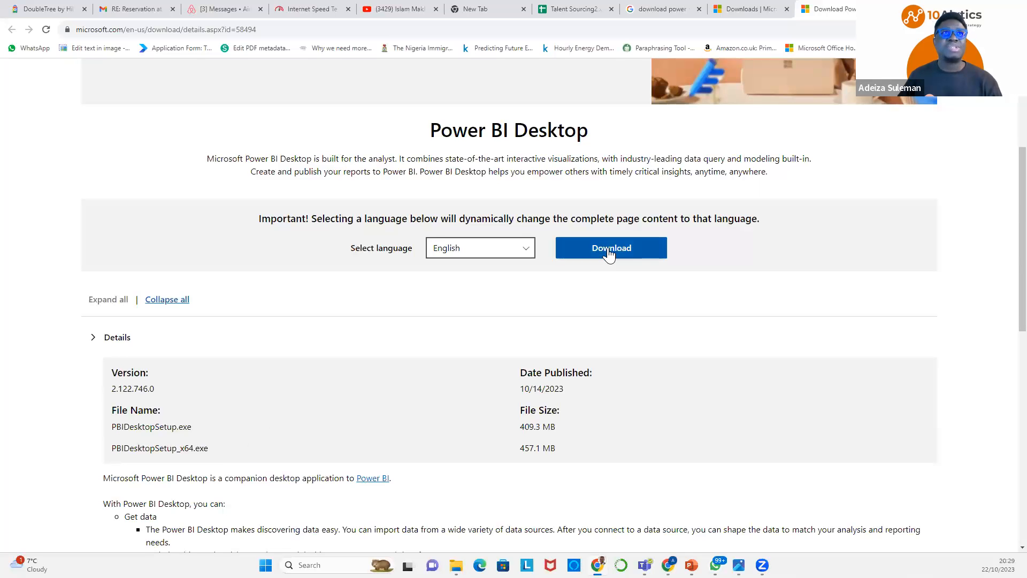
Start the English Power BI Desktop download and select PBIDesktopSetup_x64.exe as the file wanted.
click(609, 252)
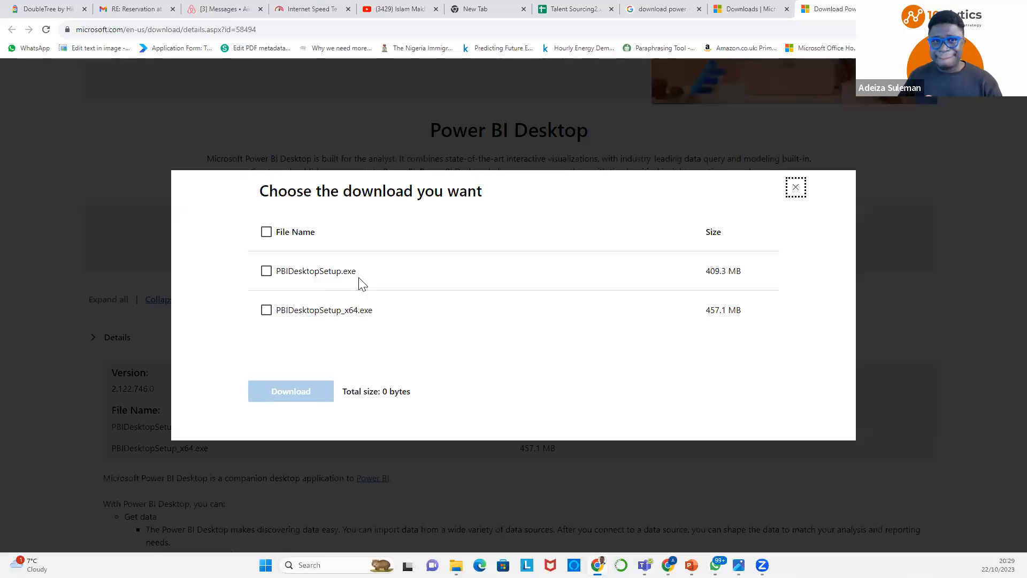
drag(278, 272, 370, 274)
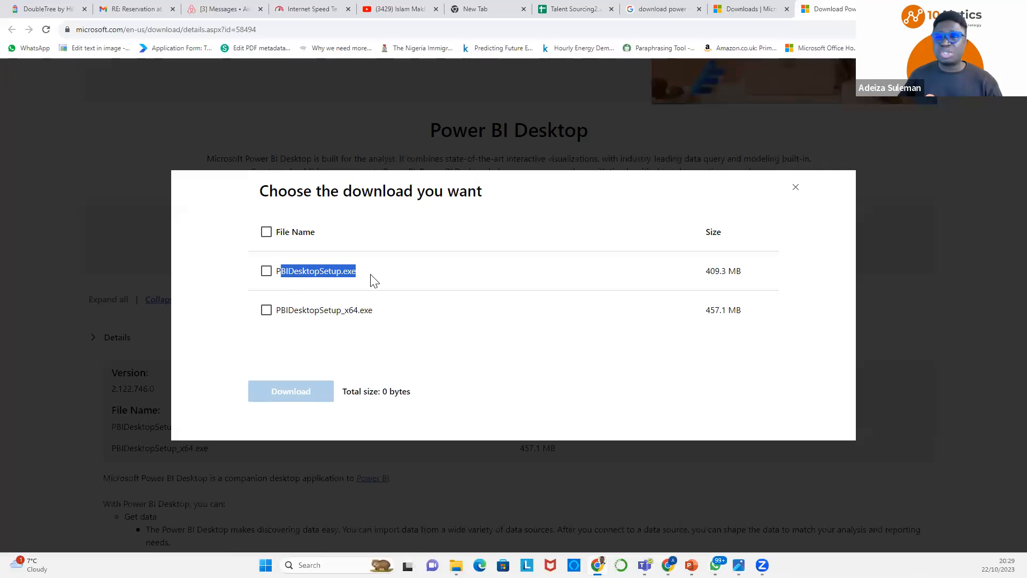
click(374, 279)
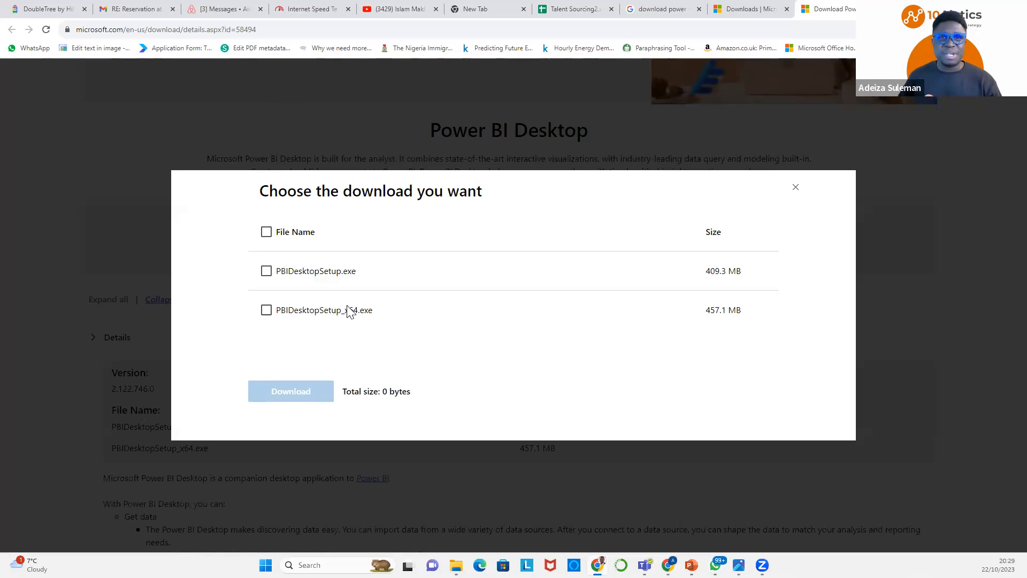
click(267, 309)
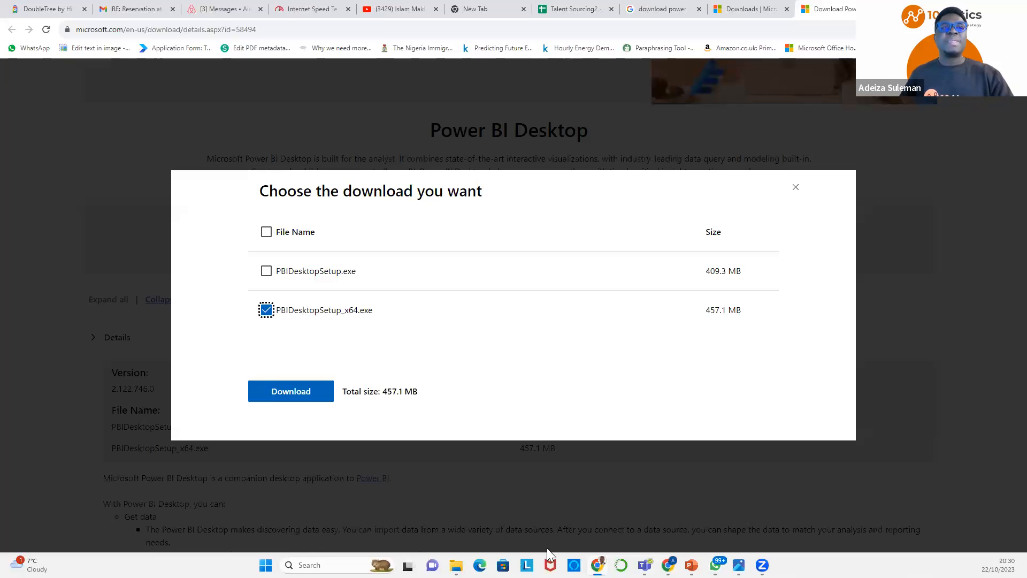
Switch to the Downloads window in File Explorer, open the properties of This PC and maximize the resulting Settings window.
mouse_move(455, 566)
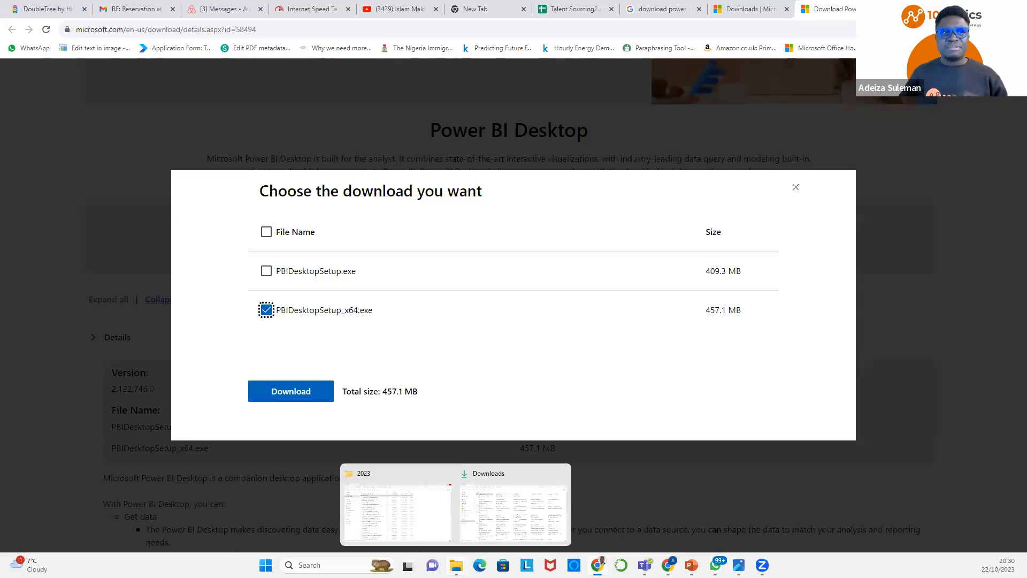
click(523, 514)
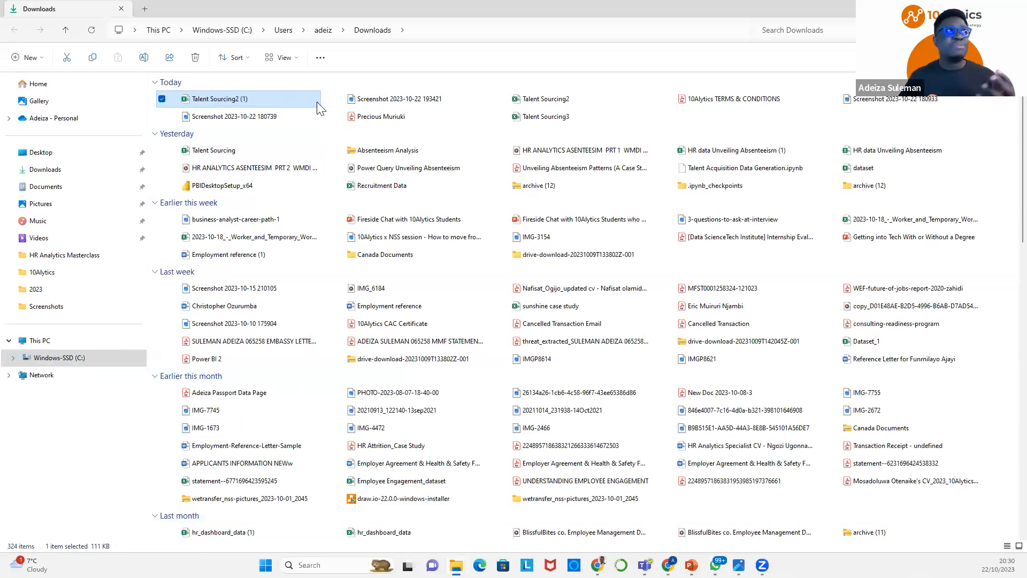
click(45, 342)
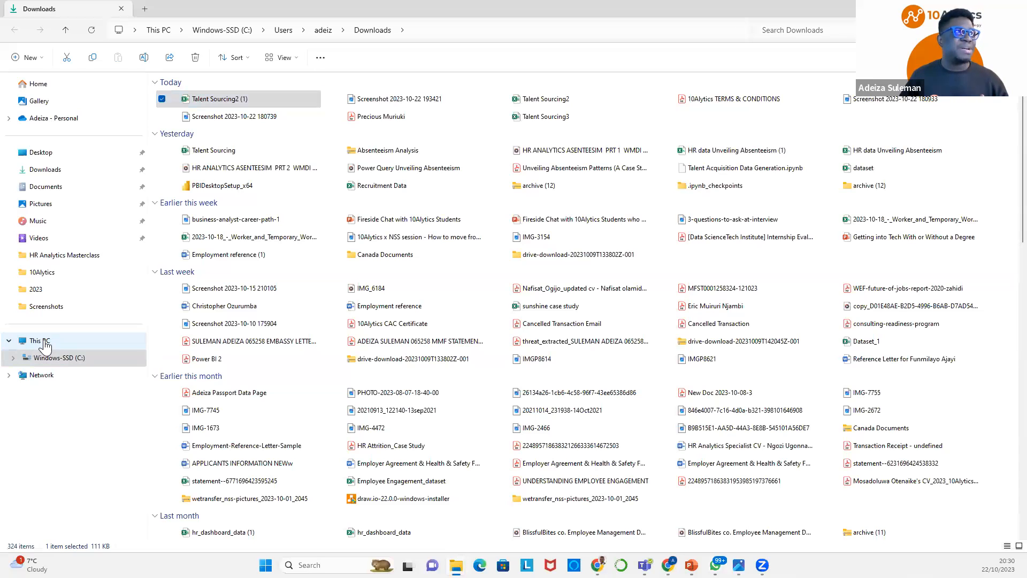
right_click(45, 345)
right_click(37, 342)
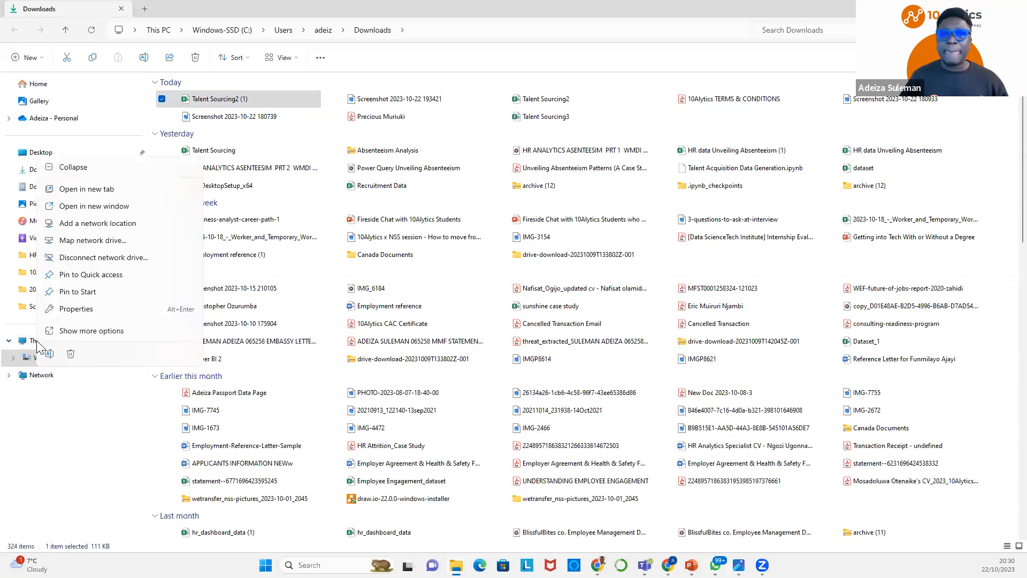
click(84, 309)
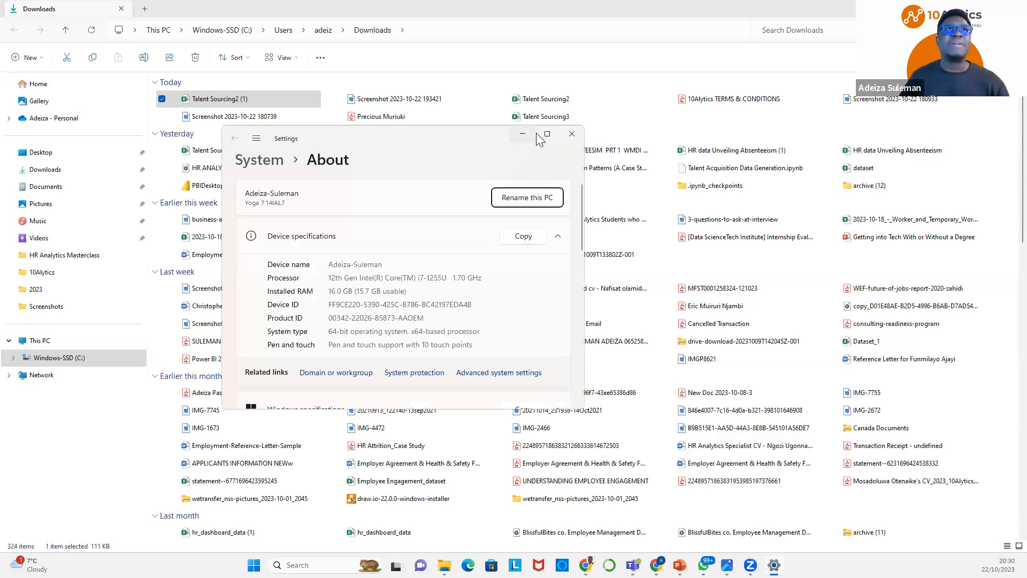
click(536, 133)
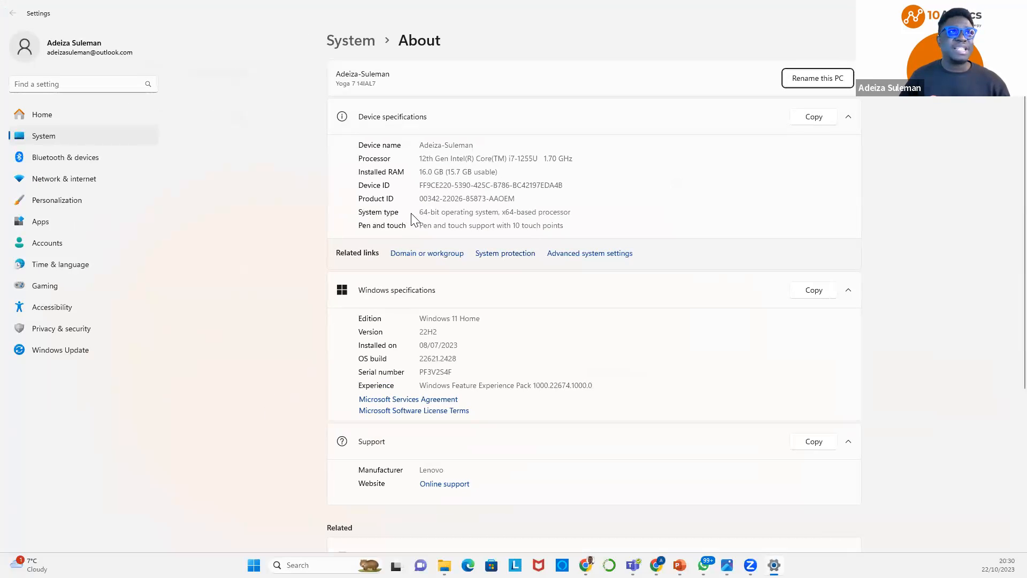
Examine the System type entry in the device specifications to check the computer's architecture.
drag(421, 213, 579, 212)
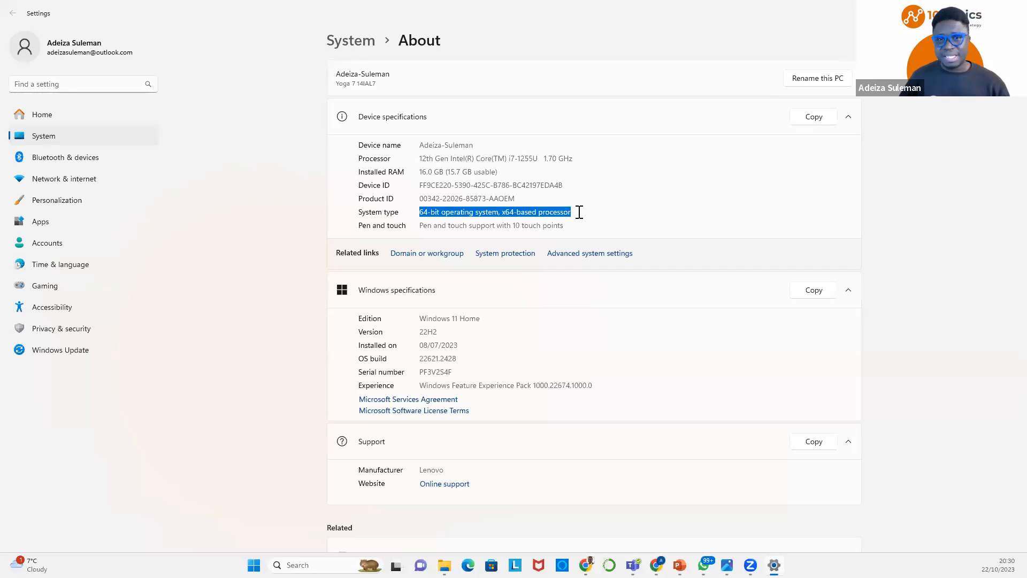
click(580, 212)
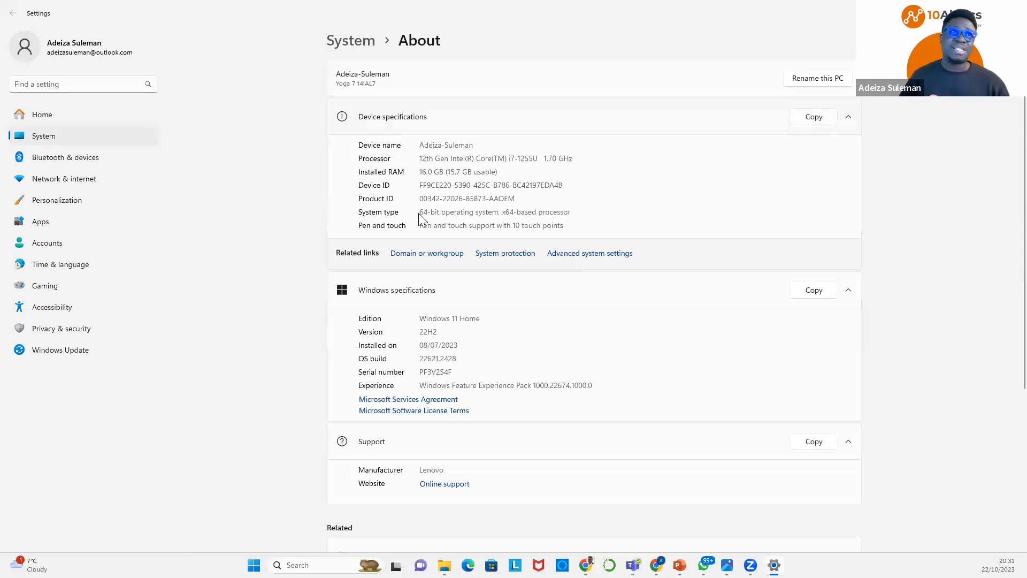
drag(420, 212, 570, 213)
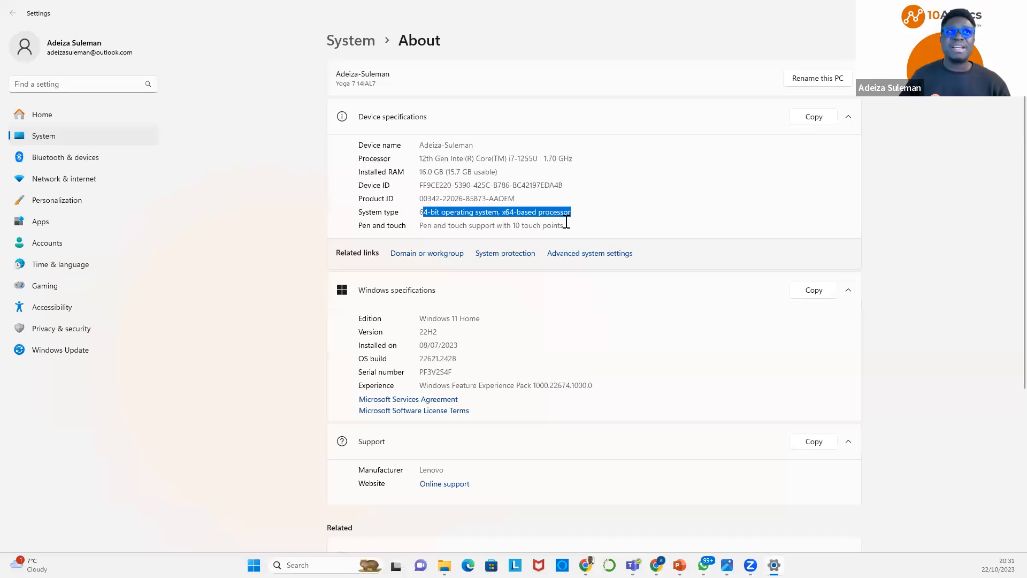
click(421, 211)
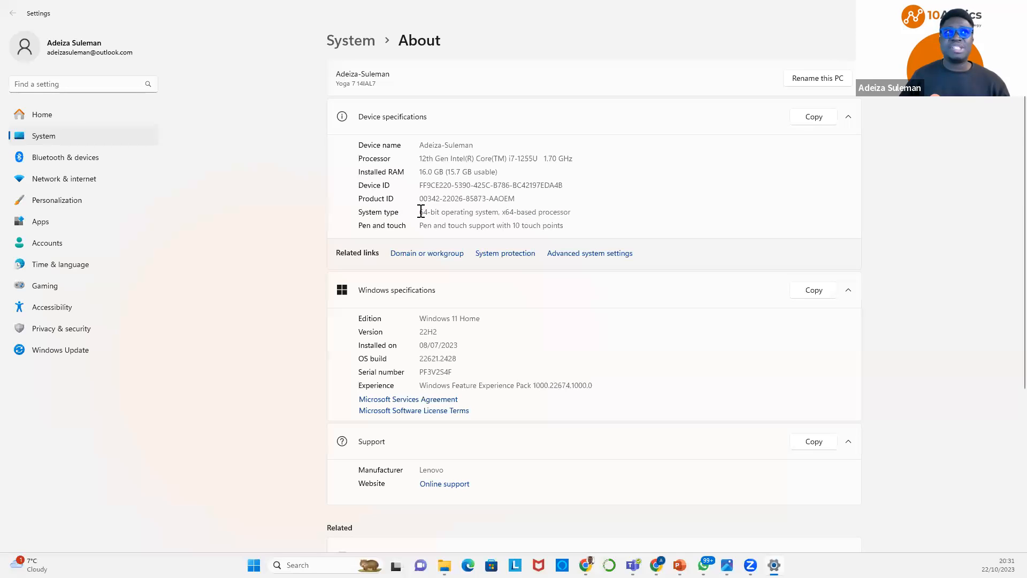
drag(421, 212, 436, 212)
click(437, 213)
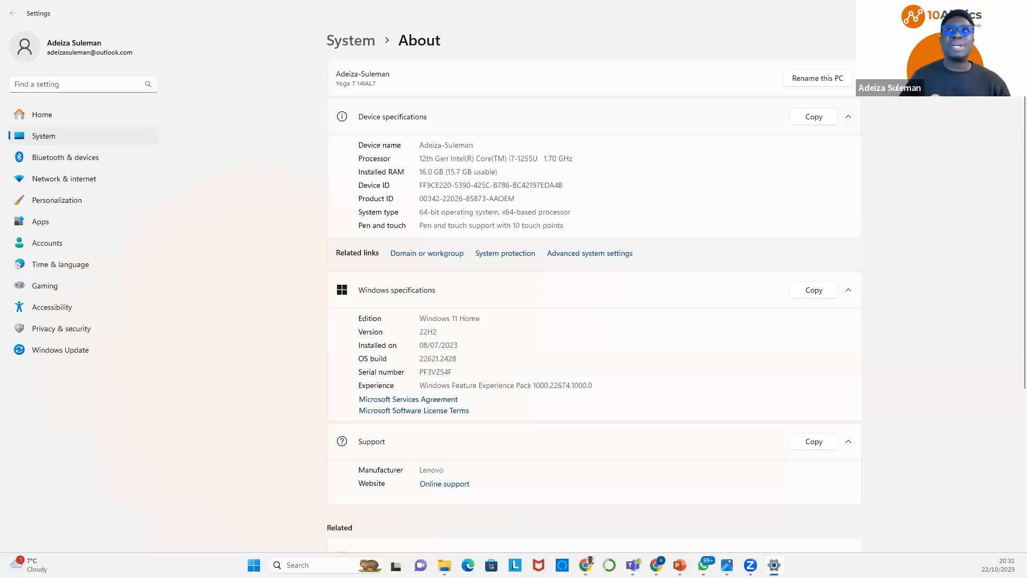
Close the Settings window, reopen the properties of This PC to show the system type again, and close them.
click(1015, 7)
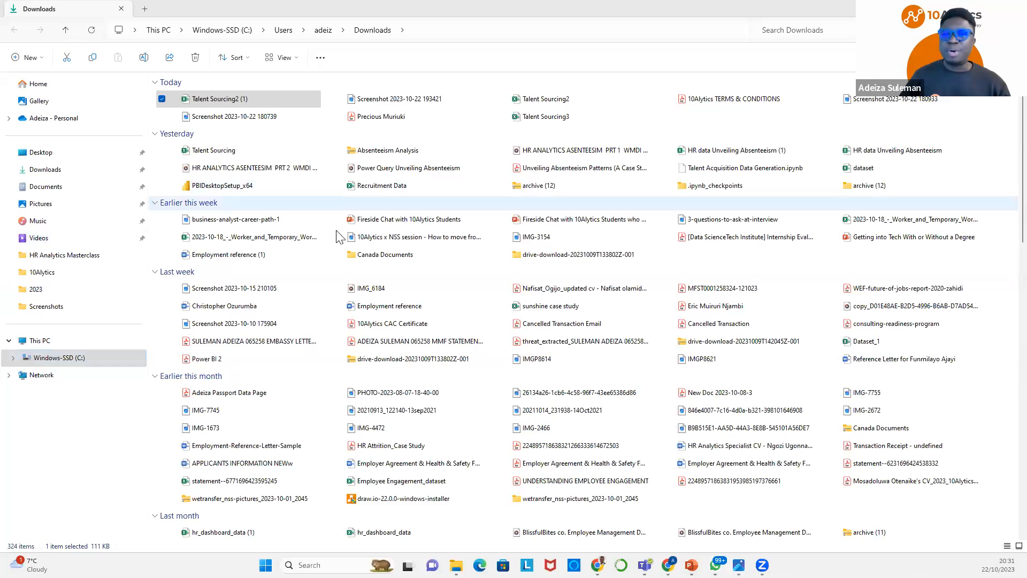
right_click(37, 343)
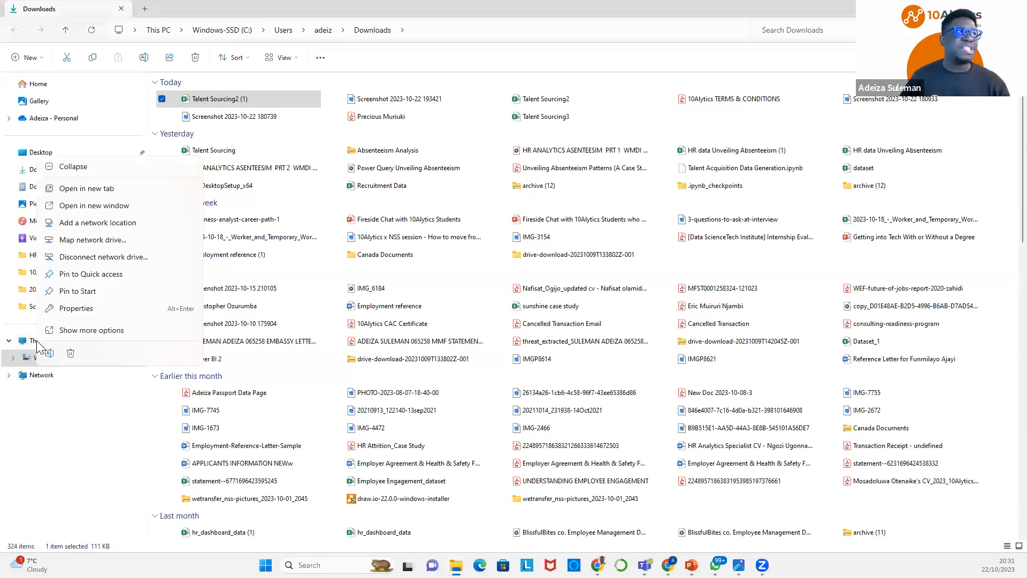
click(79, 309)
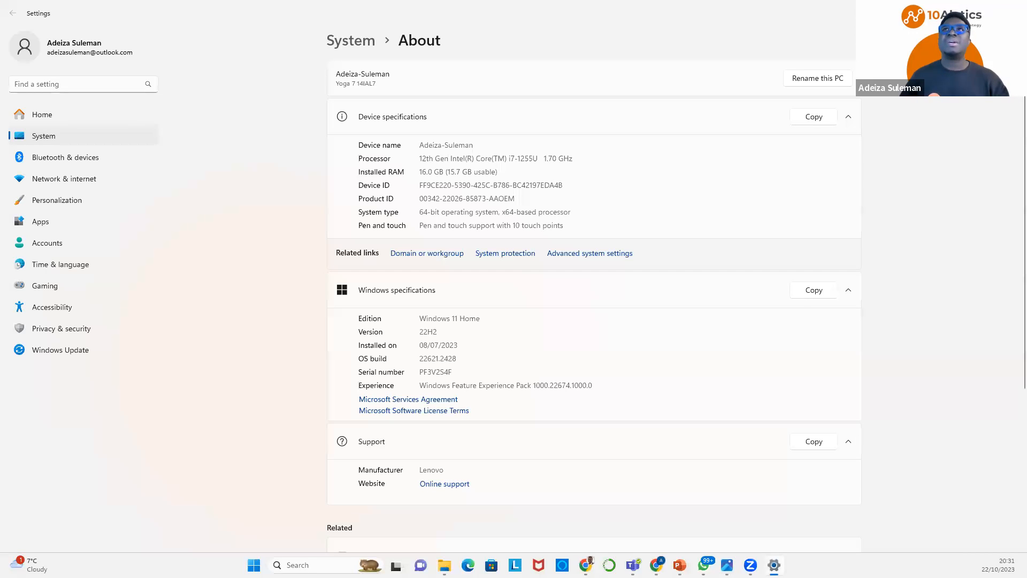
click(1014, 9)
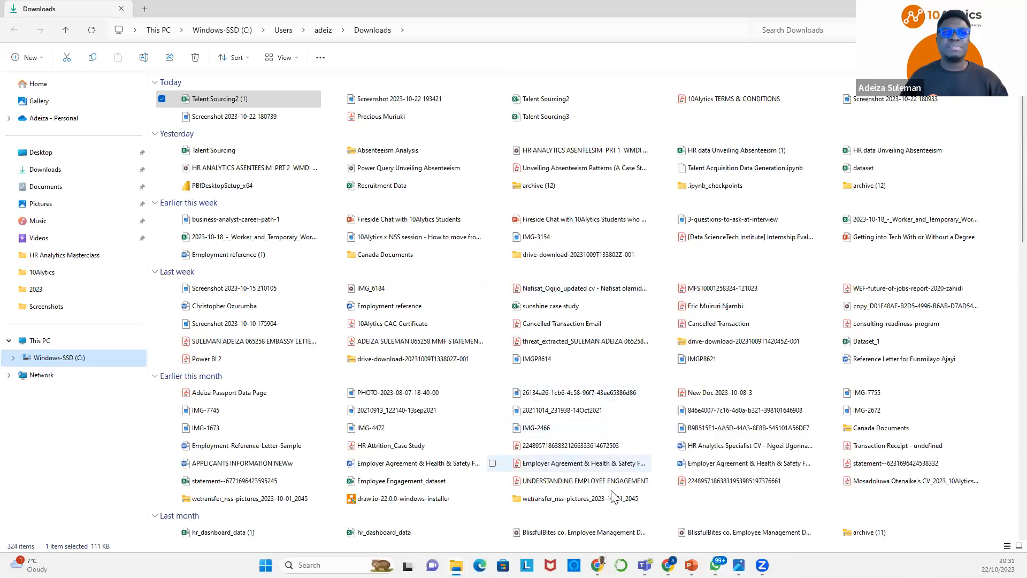
Switch to the Power BI download page in Chrome, choose PBIDesktopSetup.exe instead of PBIDesktopSetup_x64.exe, and dismiss the file choice without downloading.
mouse_move(667, 566)
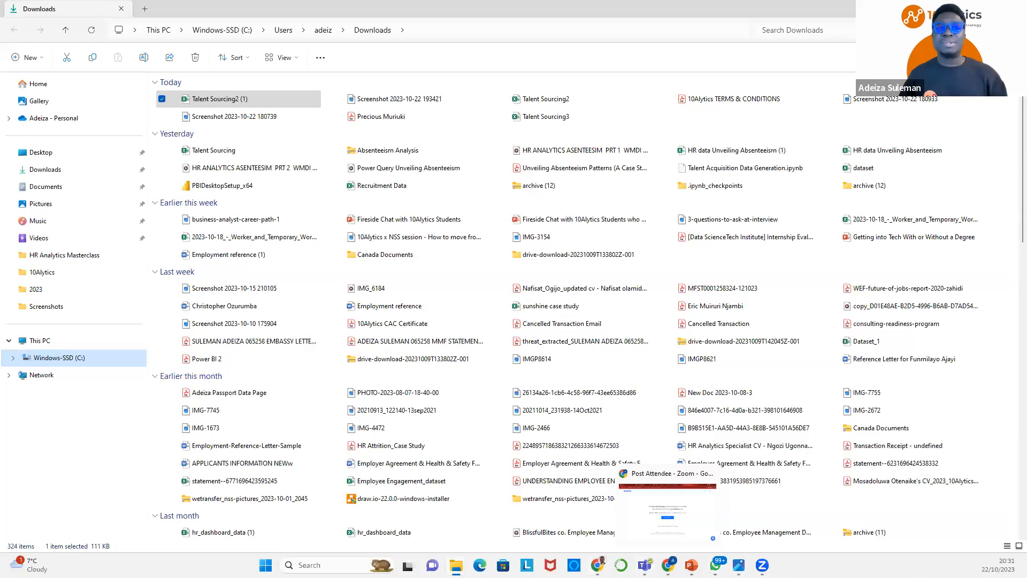
click(611, 517)
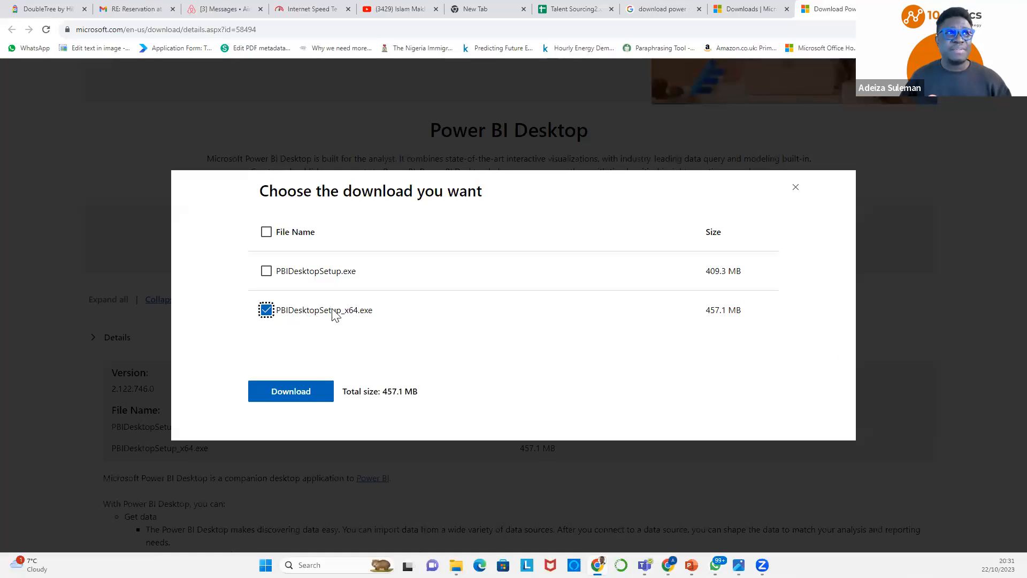
double_click(272, 318)
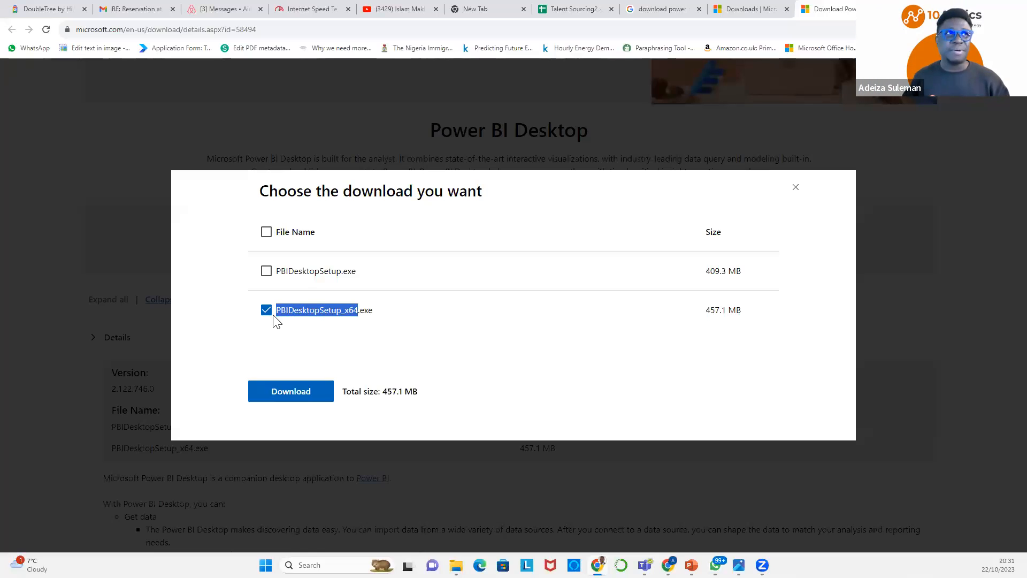
click(266, 266)
click(266, 271)
click(266, 310)
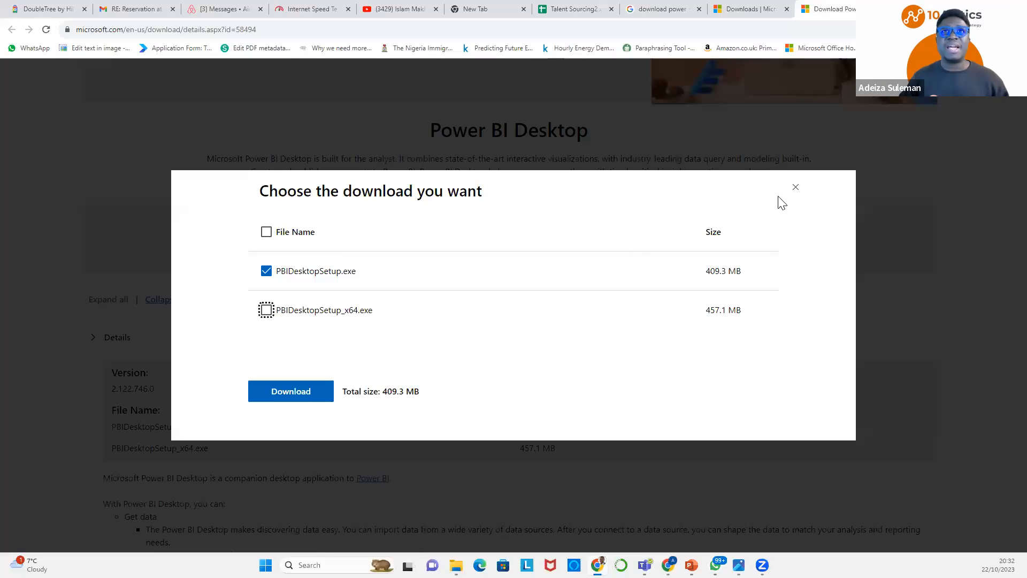
click(796, 186)
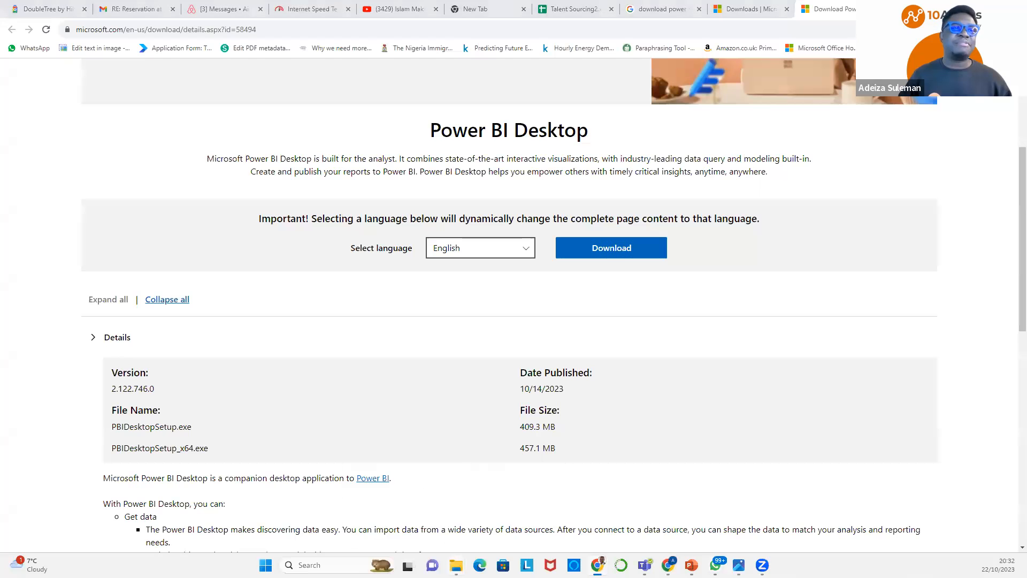
Switch to the Downloads folder in File Explorer, launch the PBIDesktopSetup_x64 installer, and cancel and close its setup wizard.
mouse_move(456, 565)
click(504, 523)
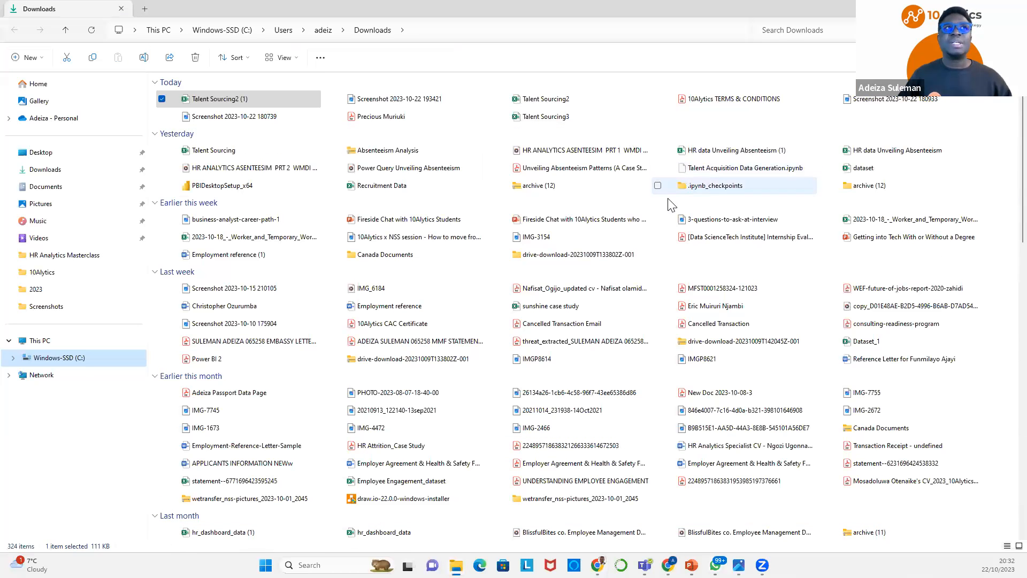
click(227, 188)
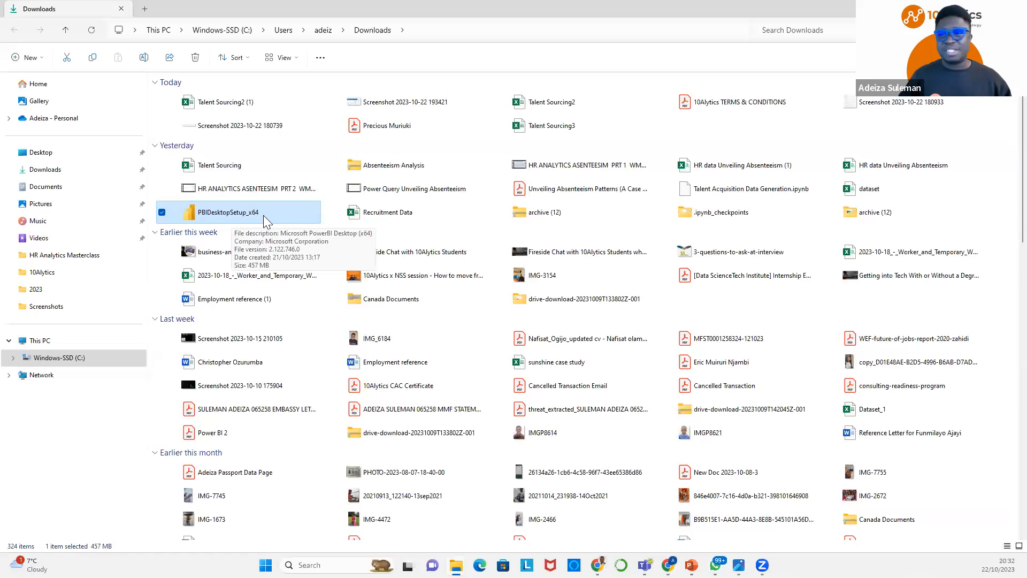
double_click(231, 212)
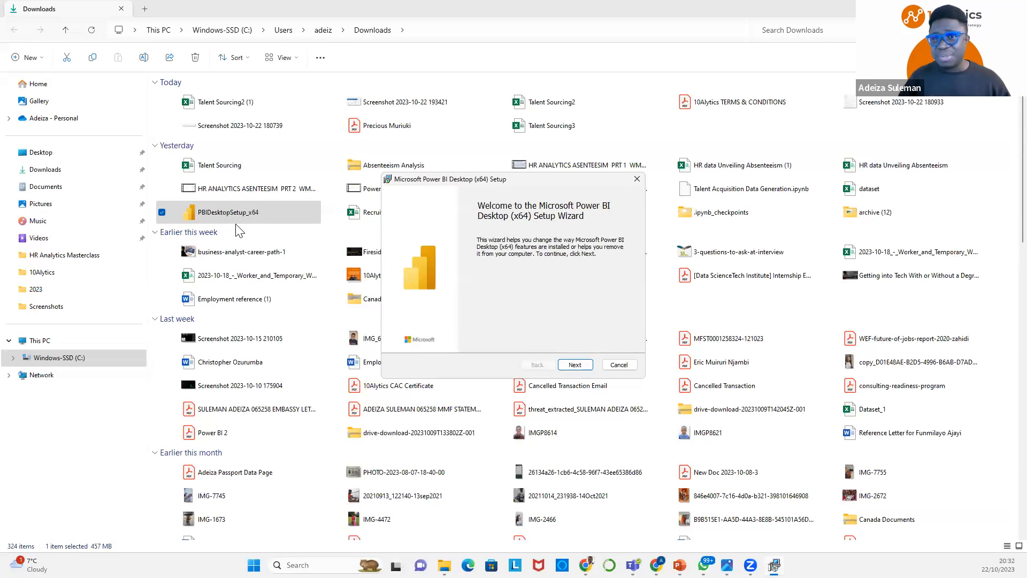
click(608, 368)
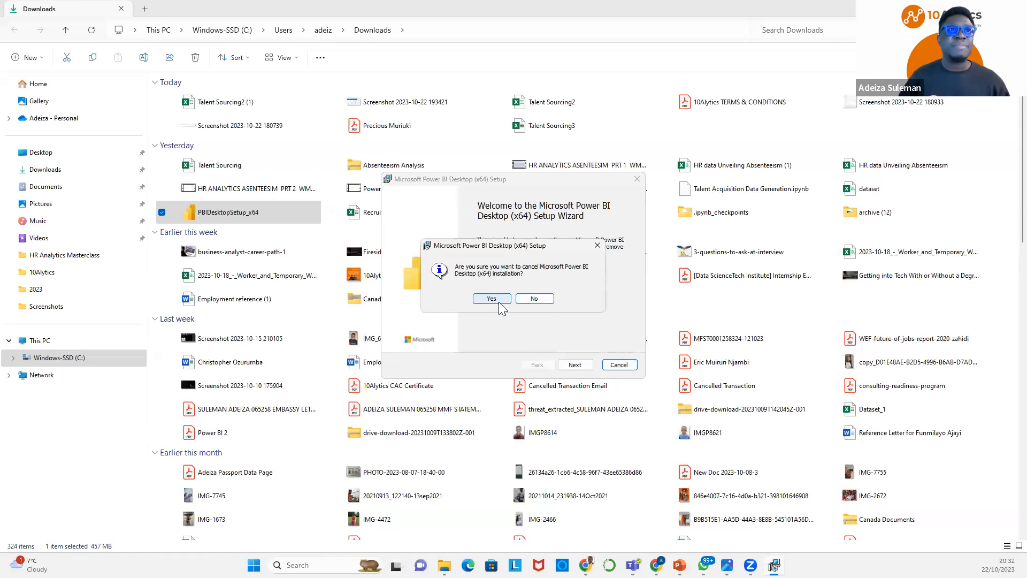
click(498, 300)
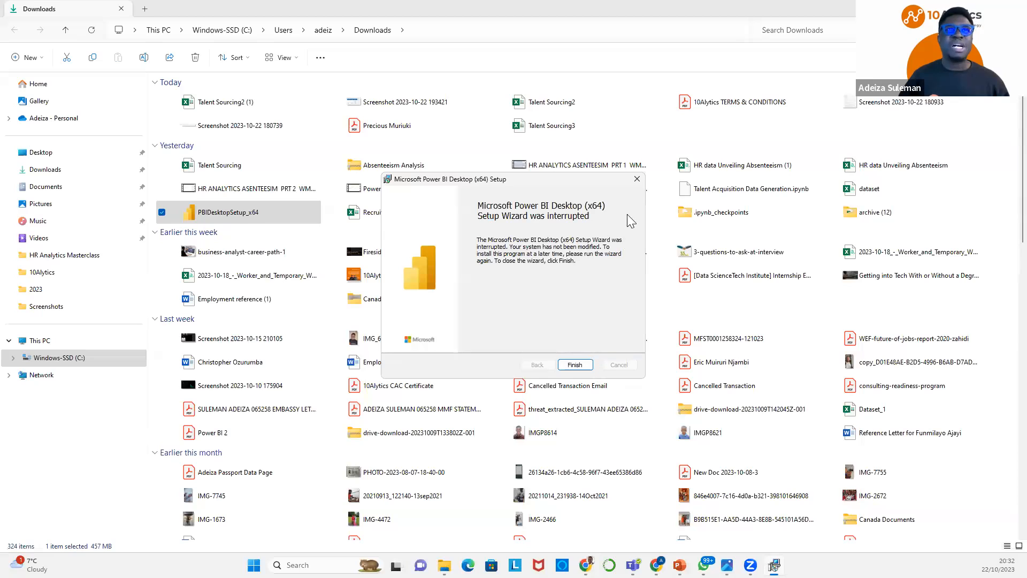
click(574, 365)
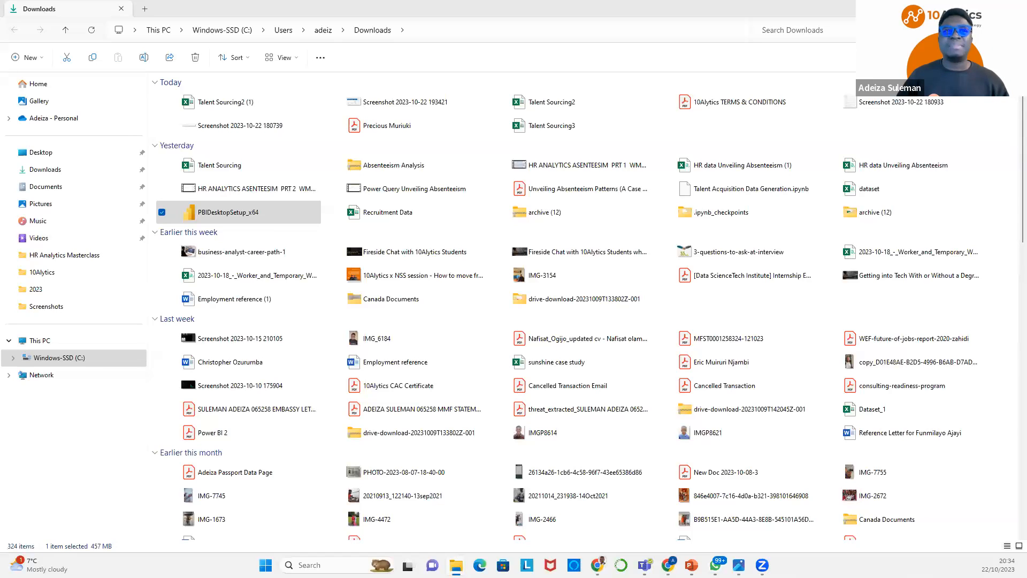
Minimize the open windows to reach the desktop, search Windows for "power bi" and launch Power BI Desktop.
click(966, 9)
click(966, 8)
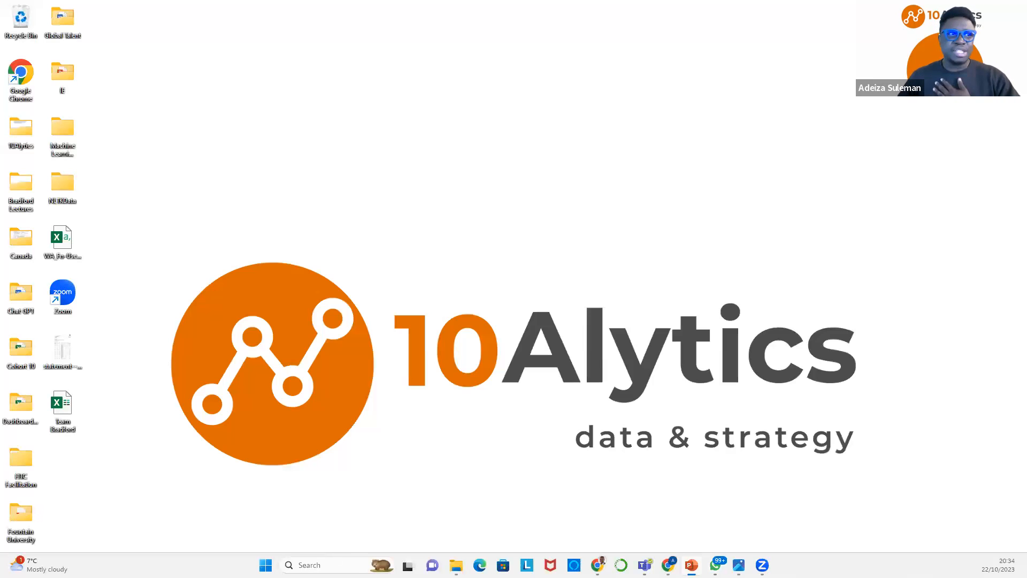
click(326, 565)
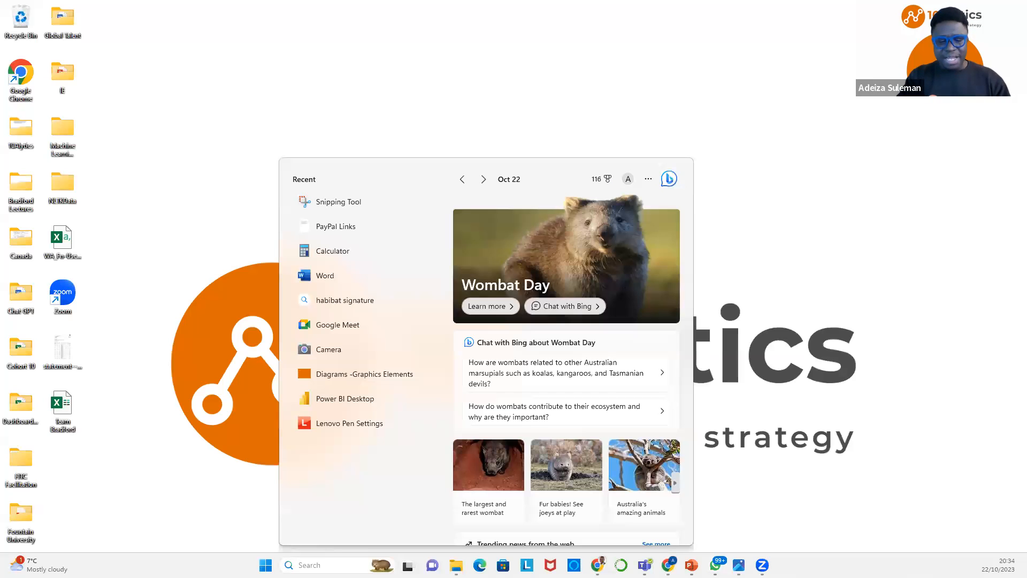
text(power bi)
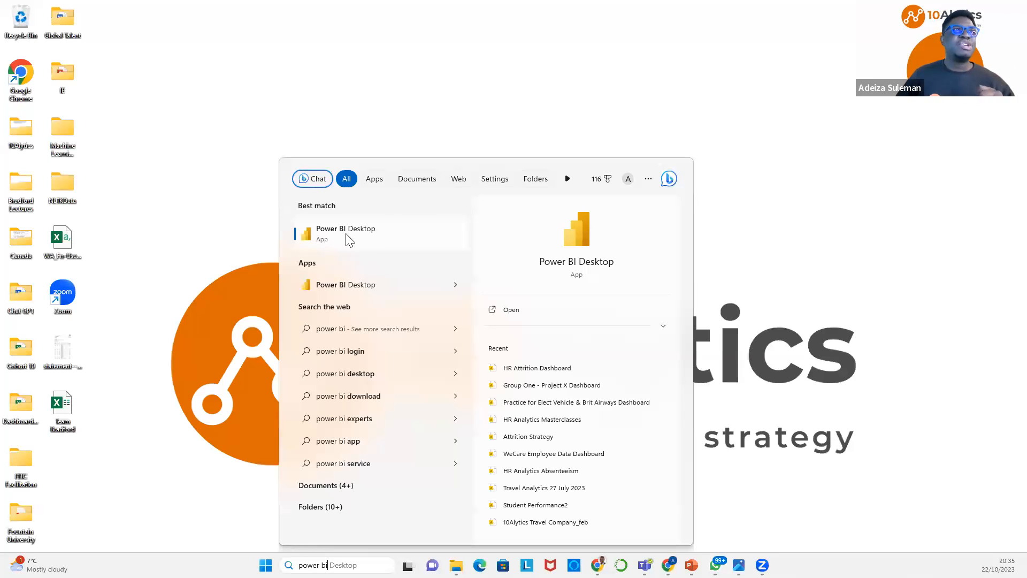
click(338, 231)
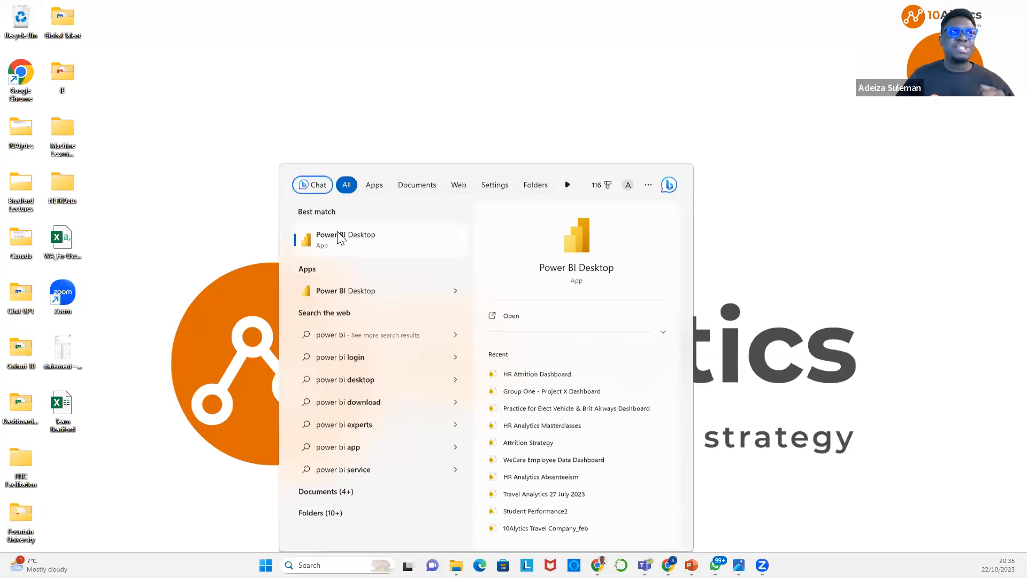
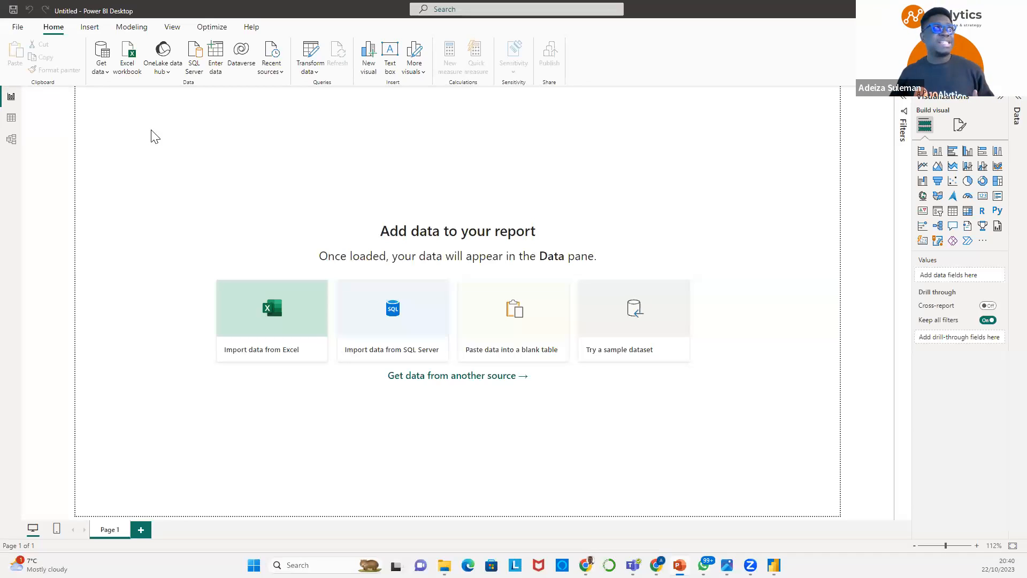
Connect the blank report to an Excel workbook, opening Talent Sourcing2 (1) from the Downloads folder.
click(104, 77)
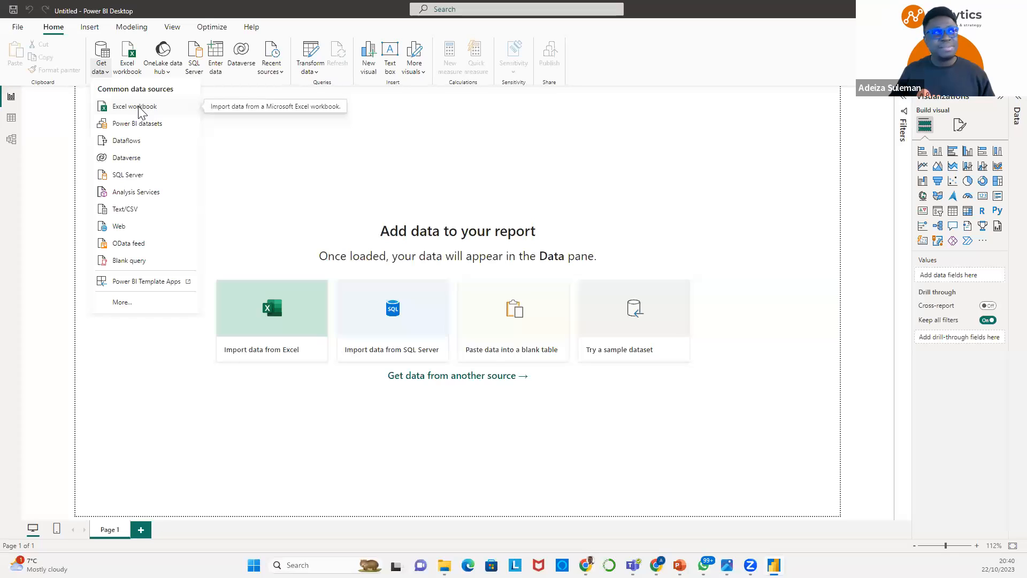
click(121, 113)
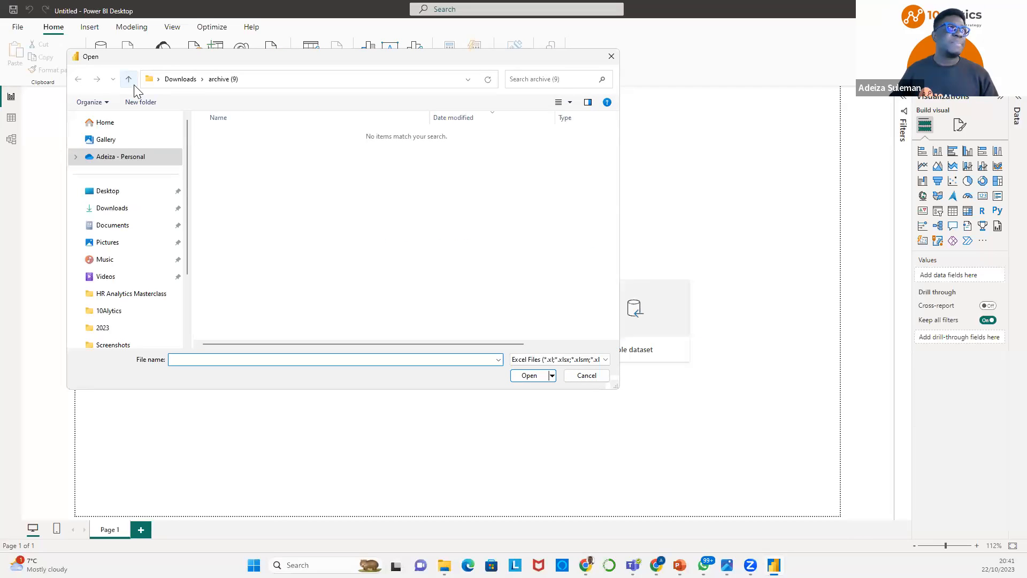
click(124, 214)
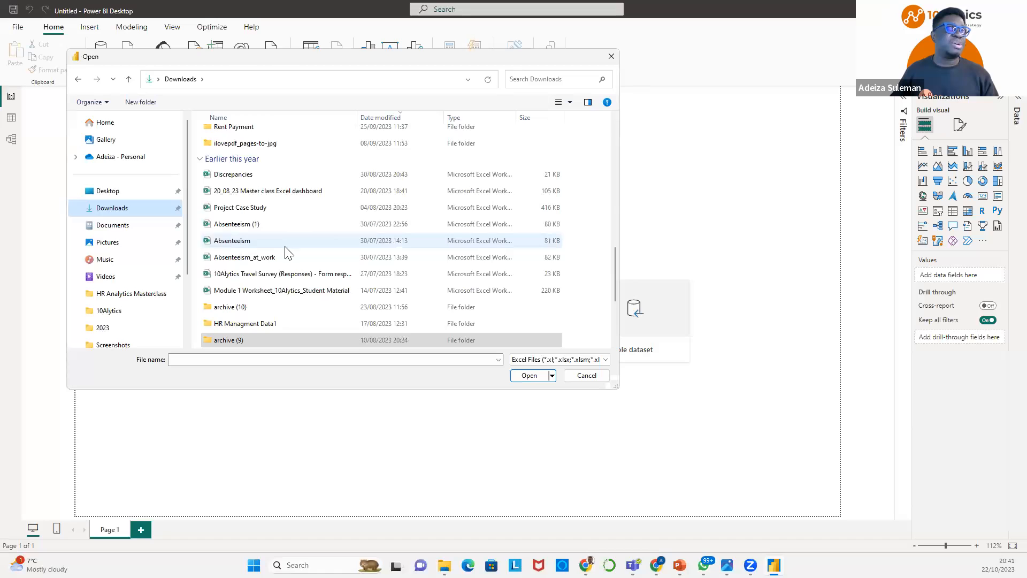
scroll(287, 252, up, 10)
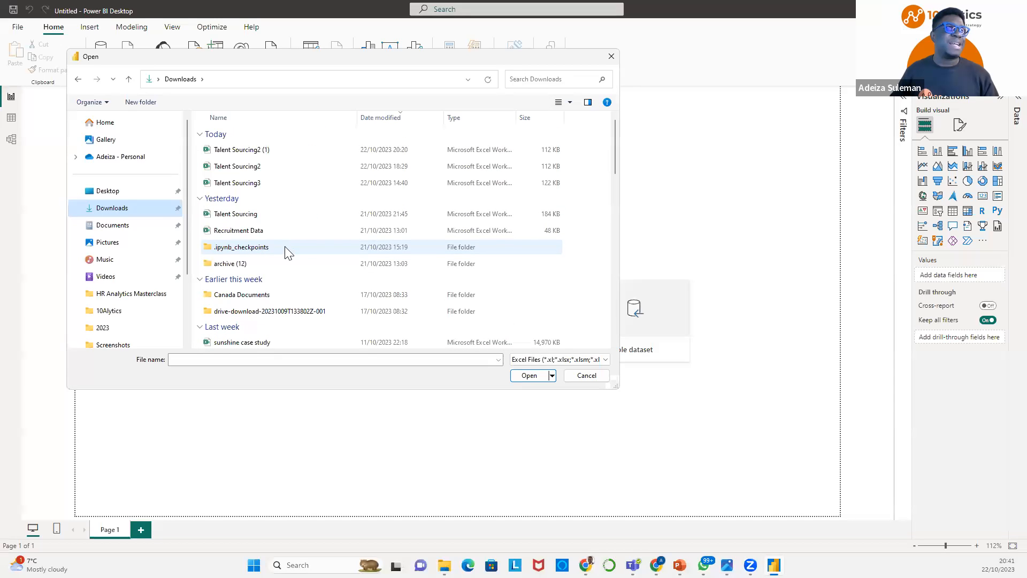
click(113, 212)
scroll(316, 269, up, 10)
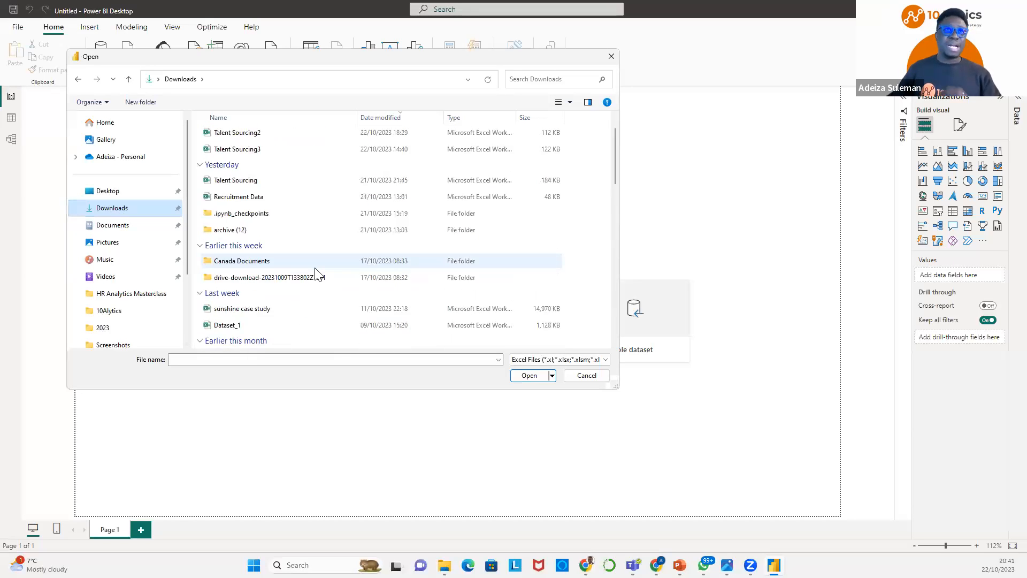
scroll(316, 273, up, 2)
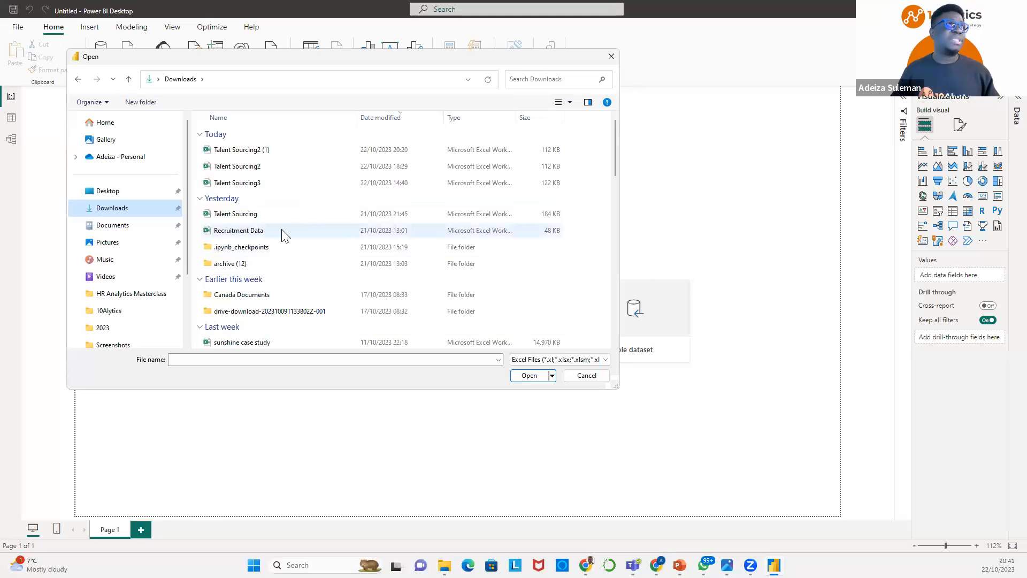
scroll(254, 181, up, 2)
scroll(259, 183, up, 2)
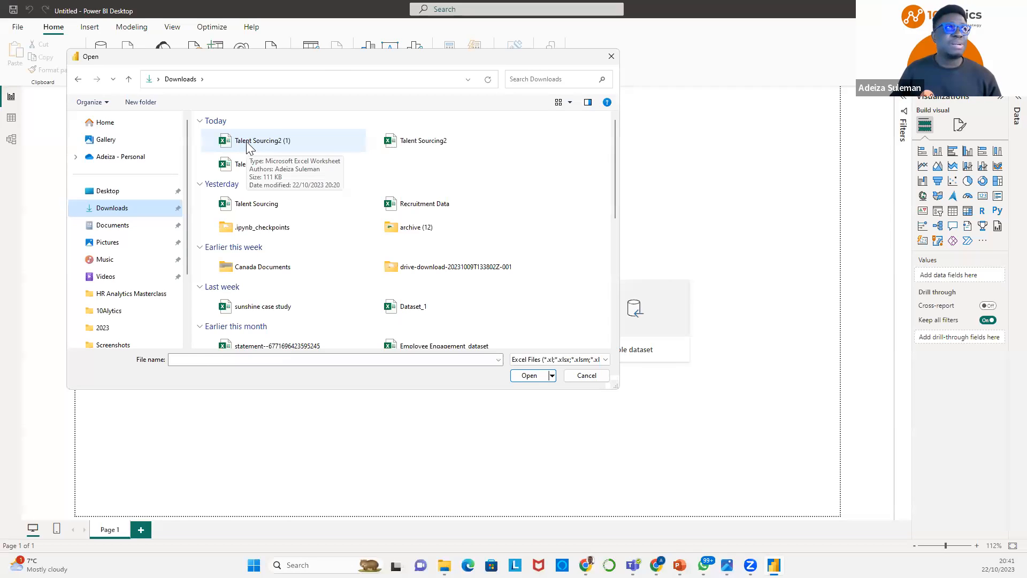
click(257, 142)
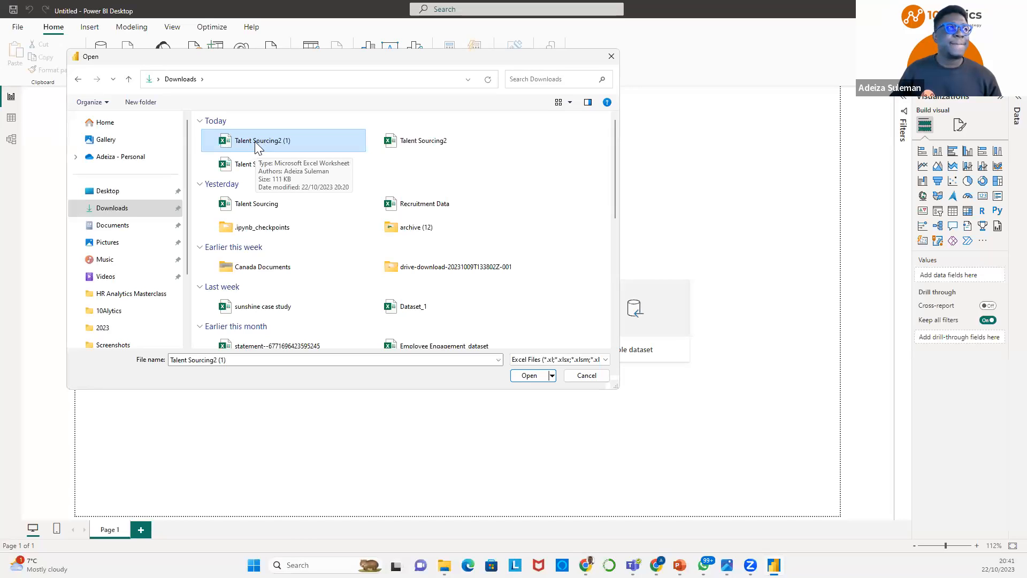
click(531, 376)
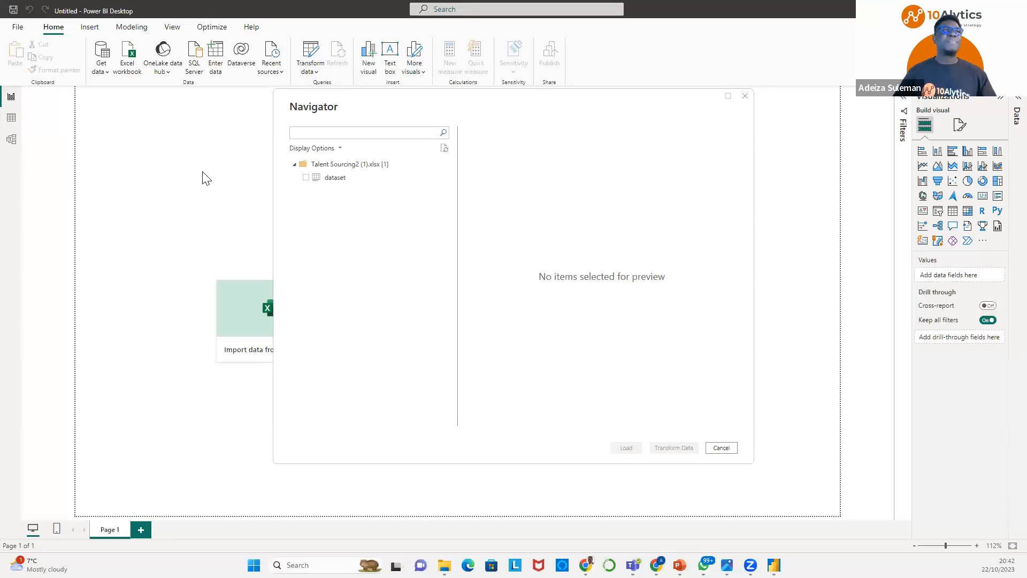
Preview the dataset table of Talent Sourcing2 (1).xlsx in an enlarged Navigator window and look through its columns.
drag(315, 105, 268, 117)
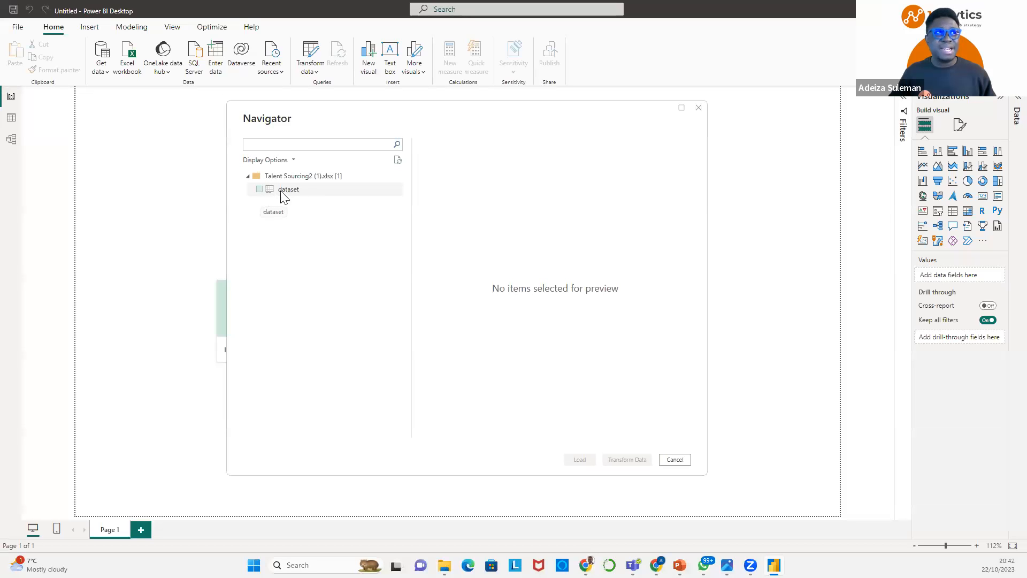
click(298, 191)
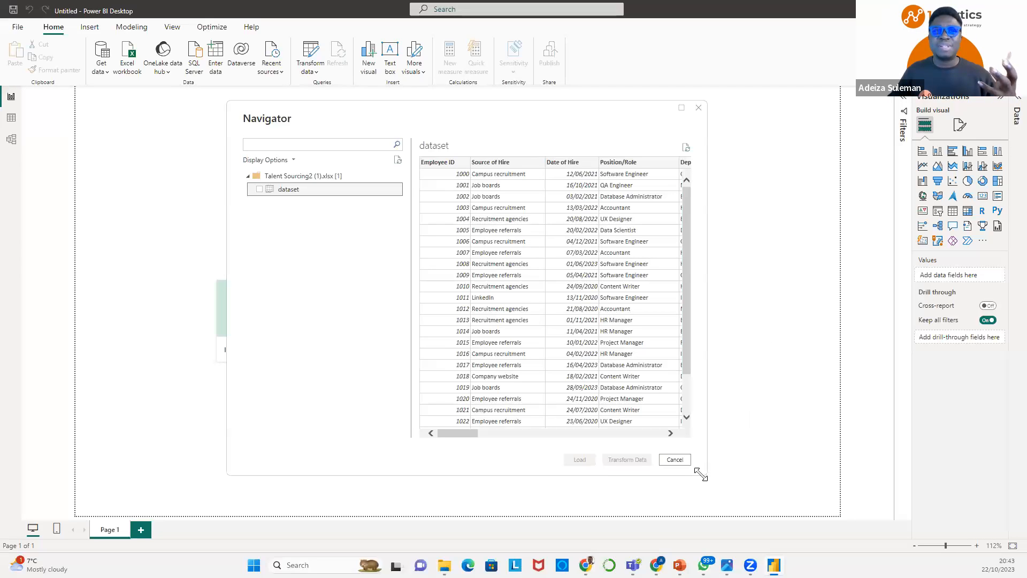
drag(702, 474, 823, 479)
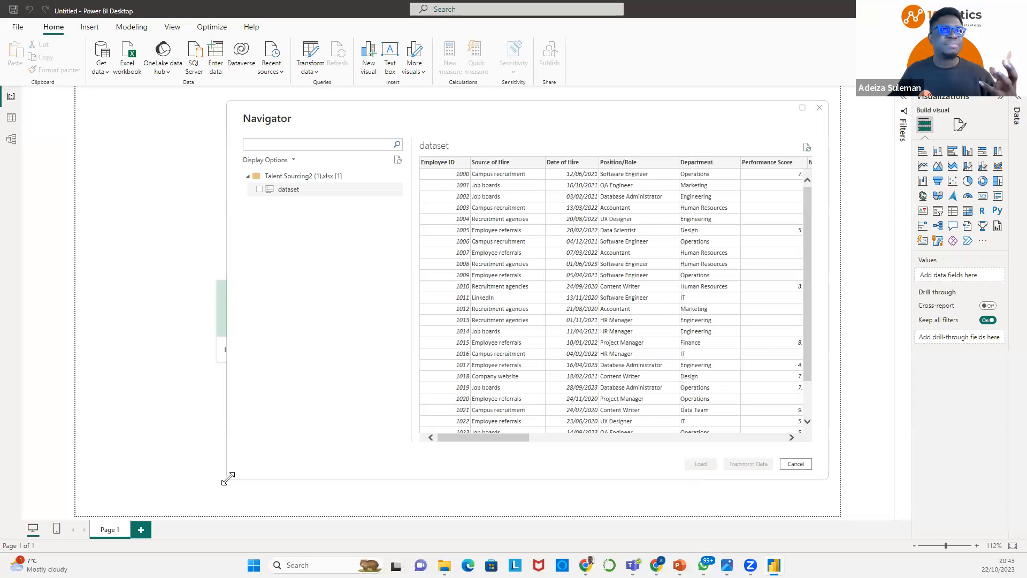
drag(228, 478, 101, 485)
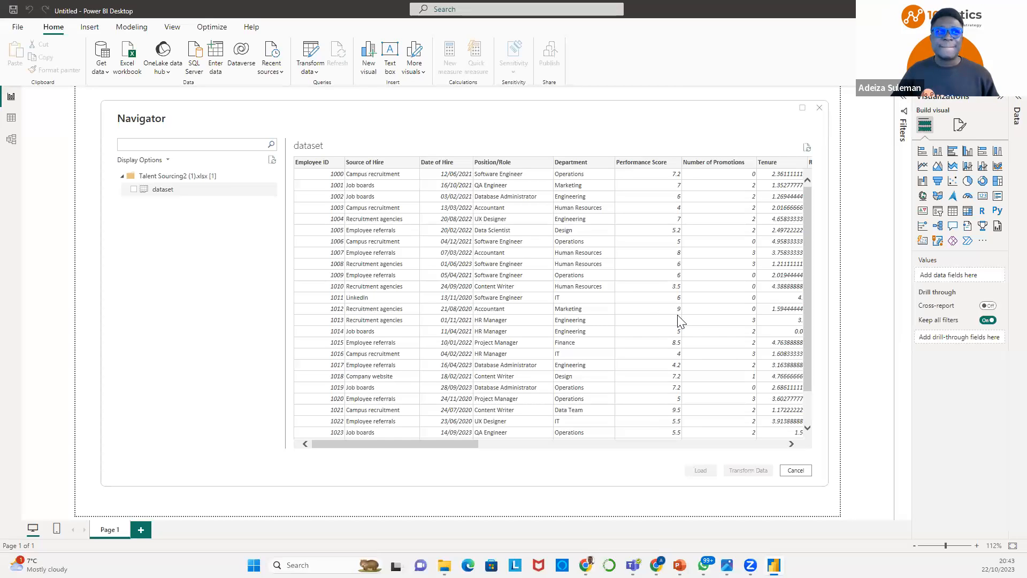
drag(380, 447, 743, 448)
drag(666, 448, 321, 449)
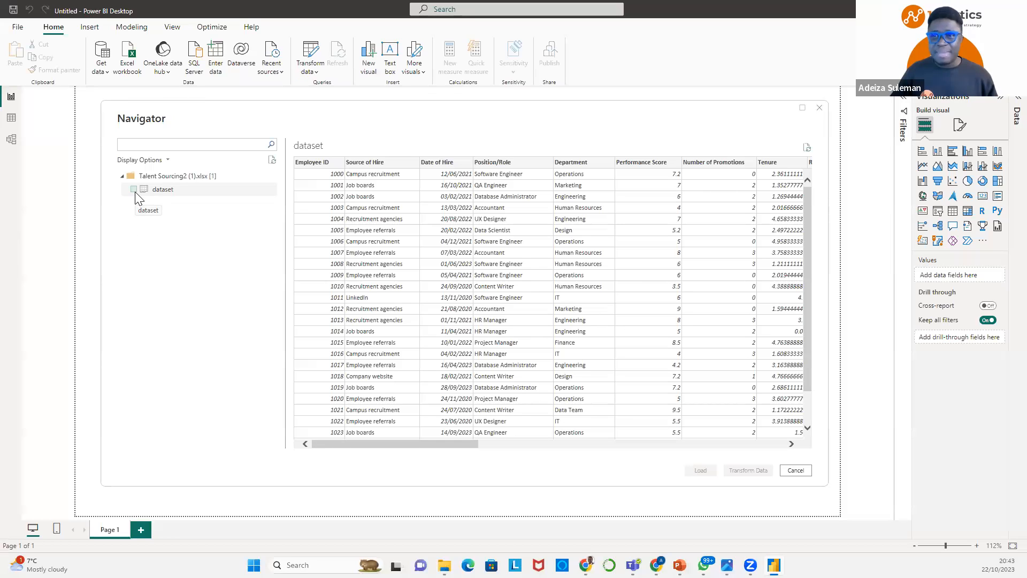
click(162, 192)
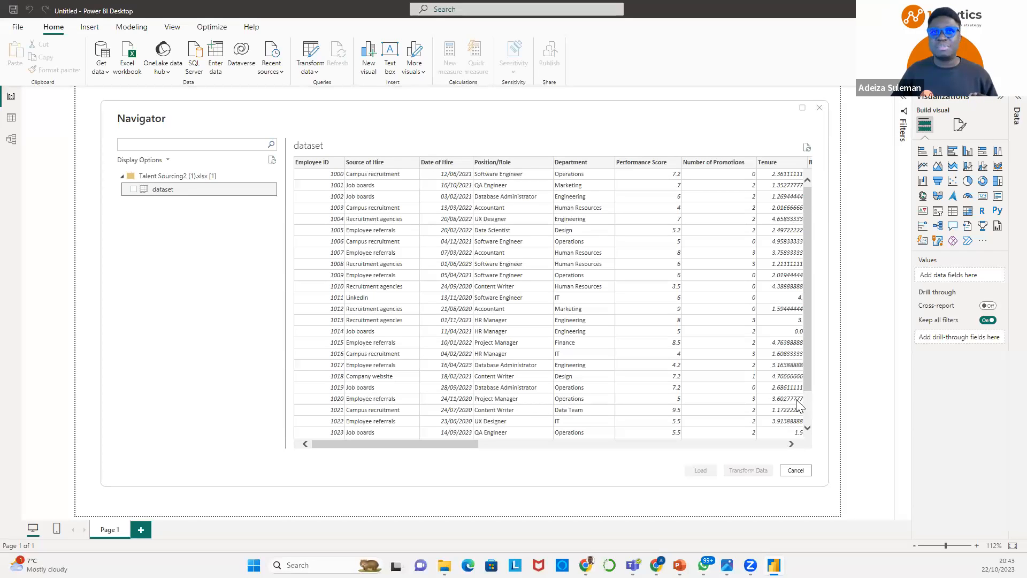
Select the dataset table of the Talent Sourcing2 (1) workbook and open it in Power Query Editor for transformation.
click(133, 190)
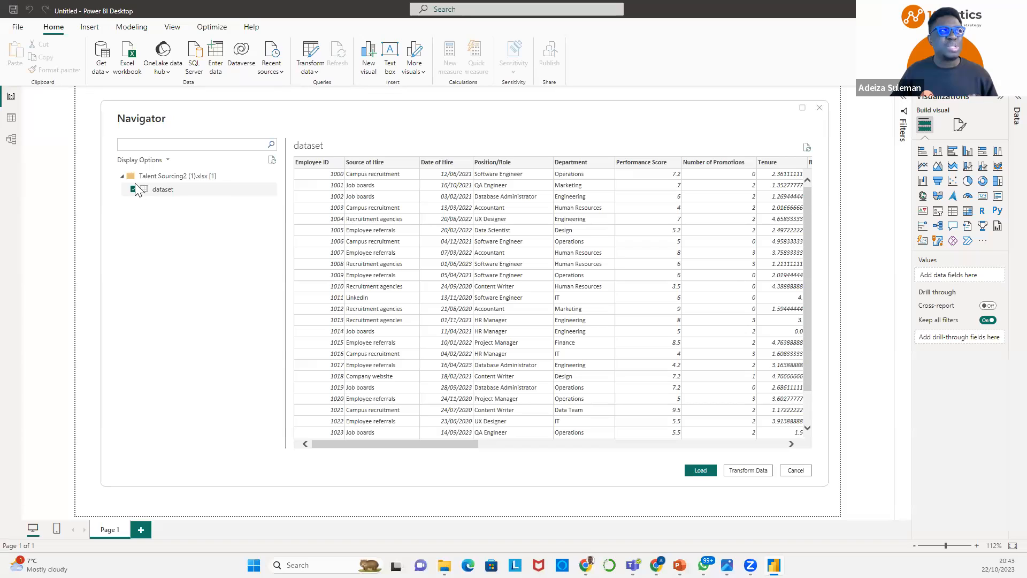
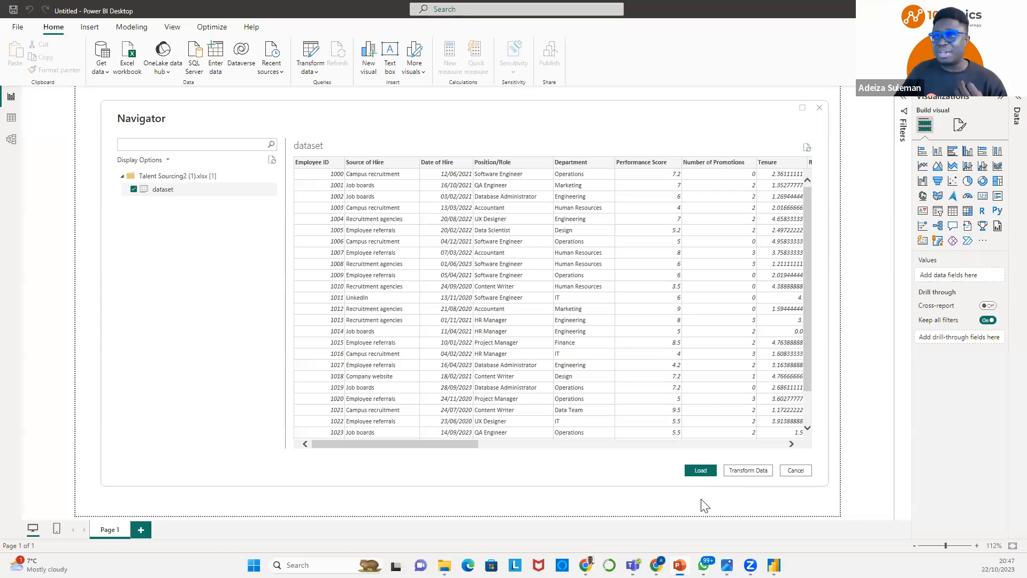
click(749, 471)
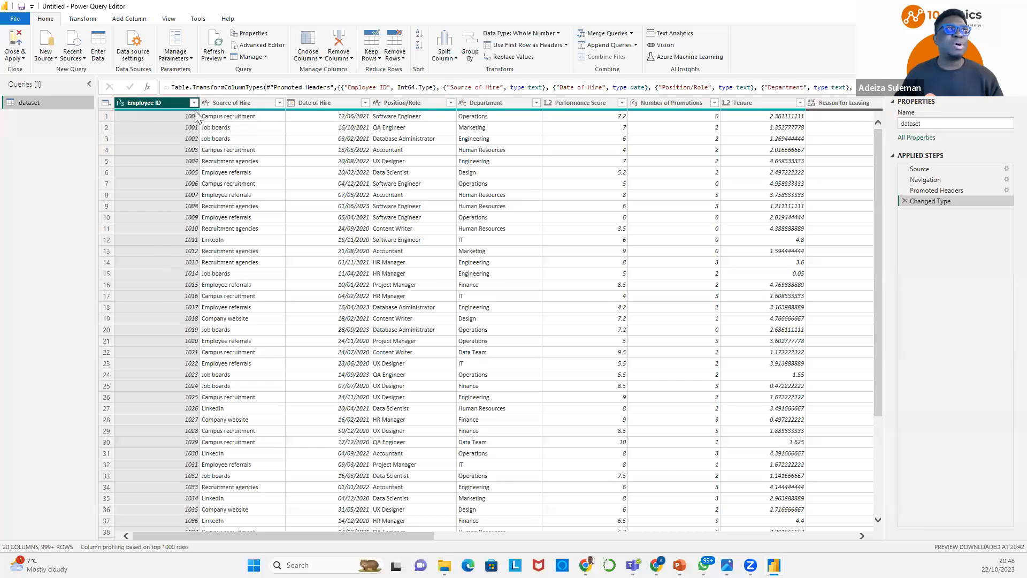
Examine the Employee ID, Source of Hire and Date of Hire columns and their data types in the query table.
click(241, 102)
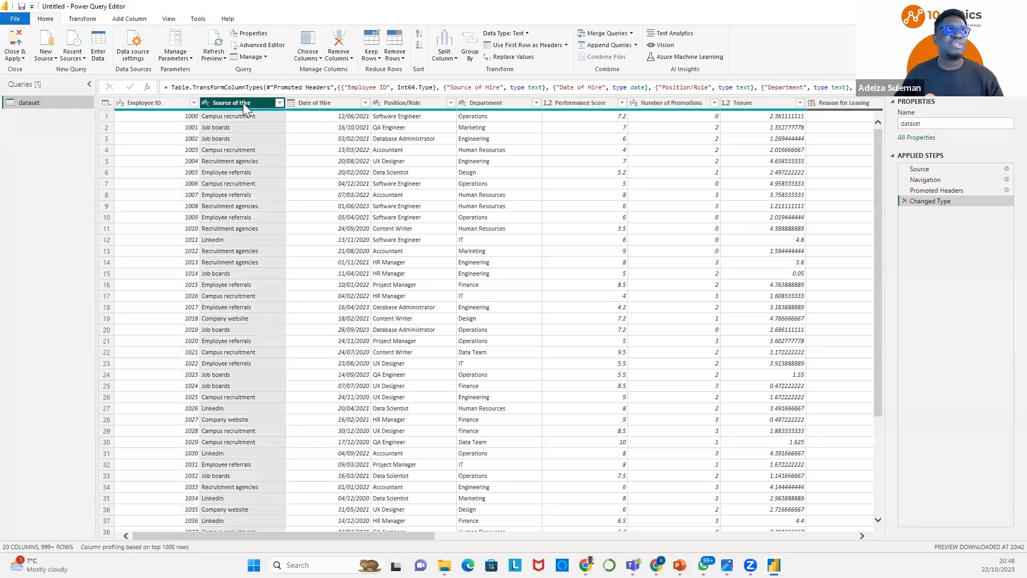
click(331, 101)
click(156, 100)
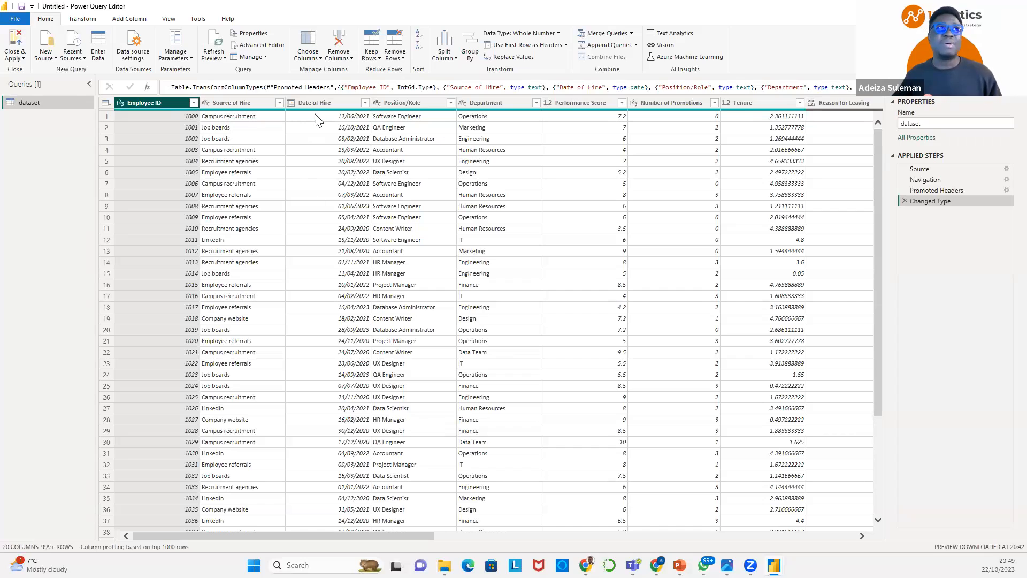
click(329, 102)
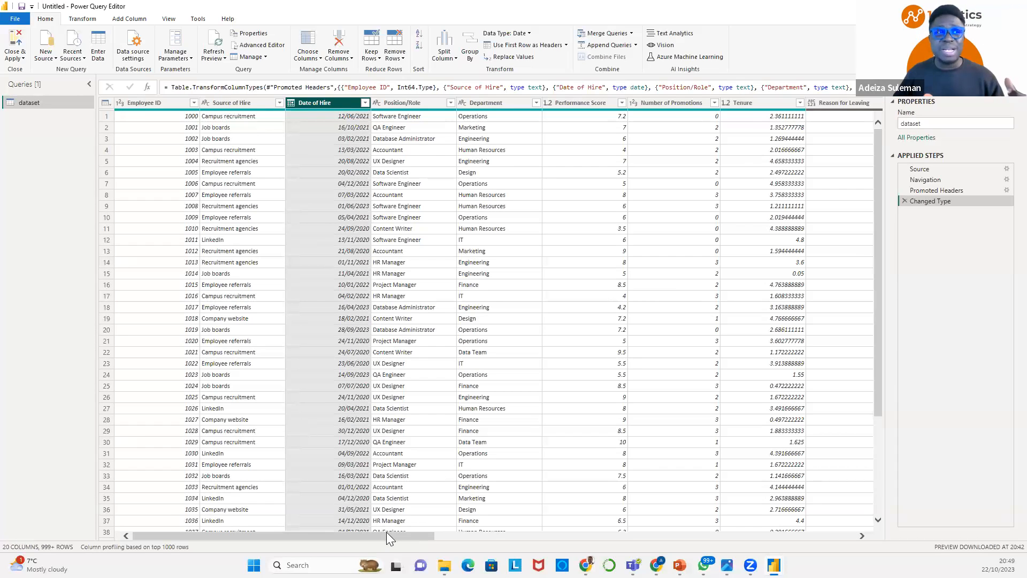
drag(388, 534, 353, 539)
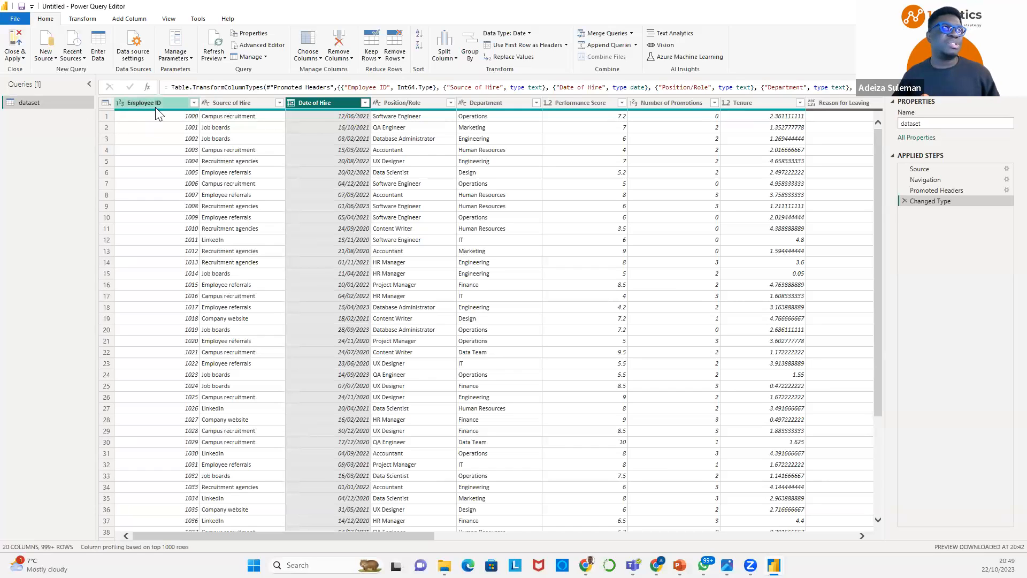
click(168, 102)
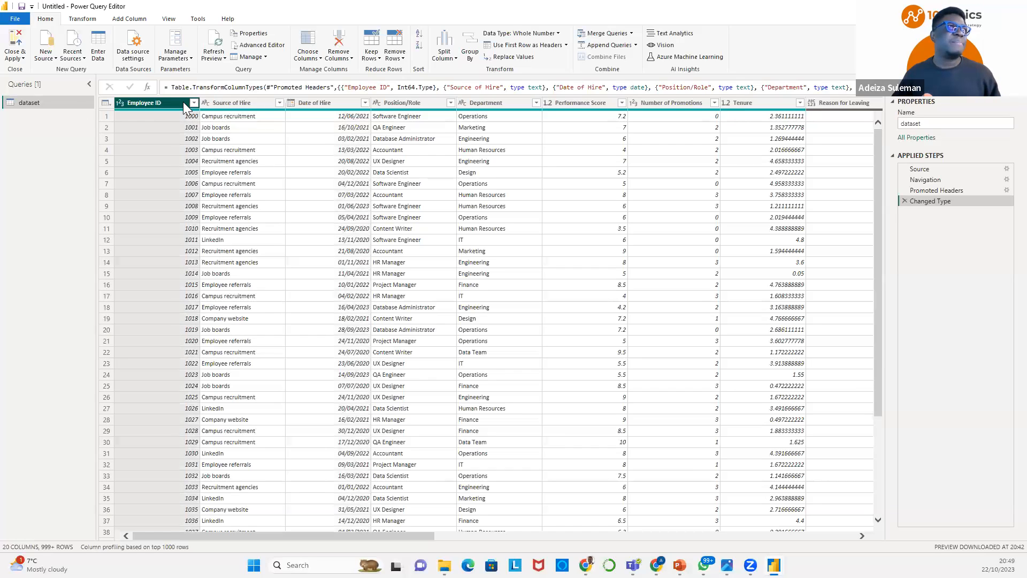
click(242, 102)
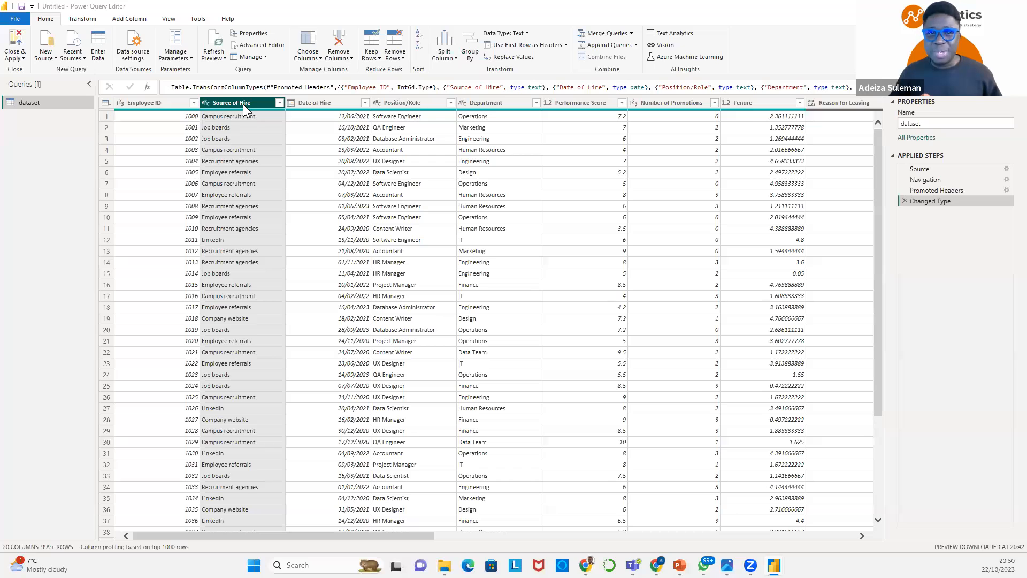
click(134, 102)
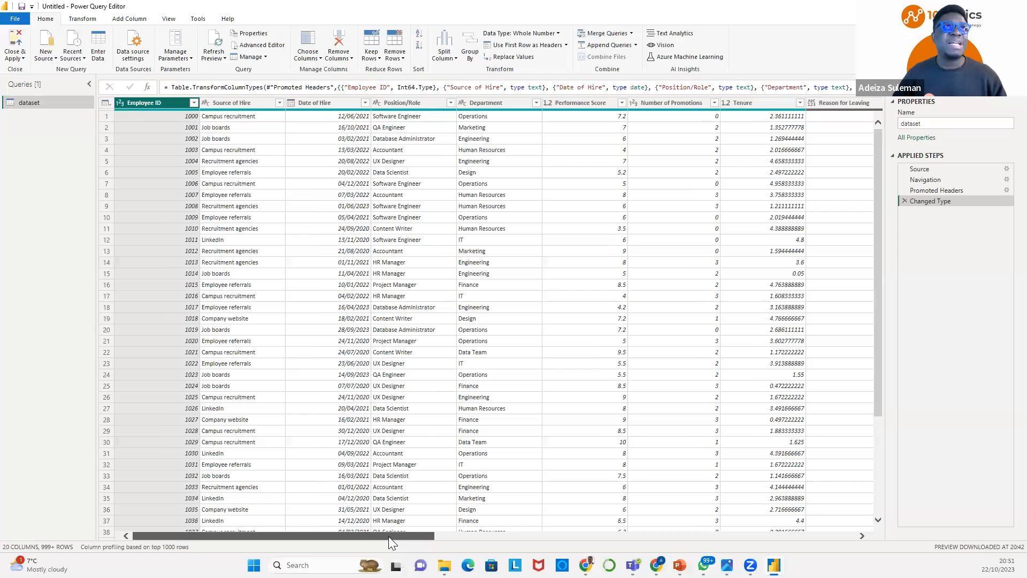
scroll(392, 536, right, 2)
scroll(385, 535, right, 1)
drag(388, 535, 415, 532)
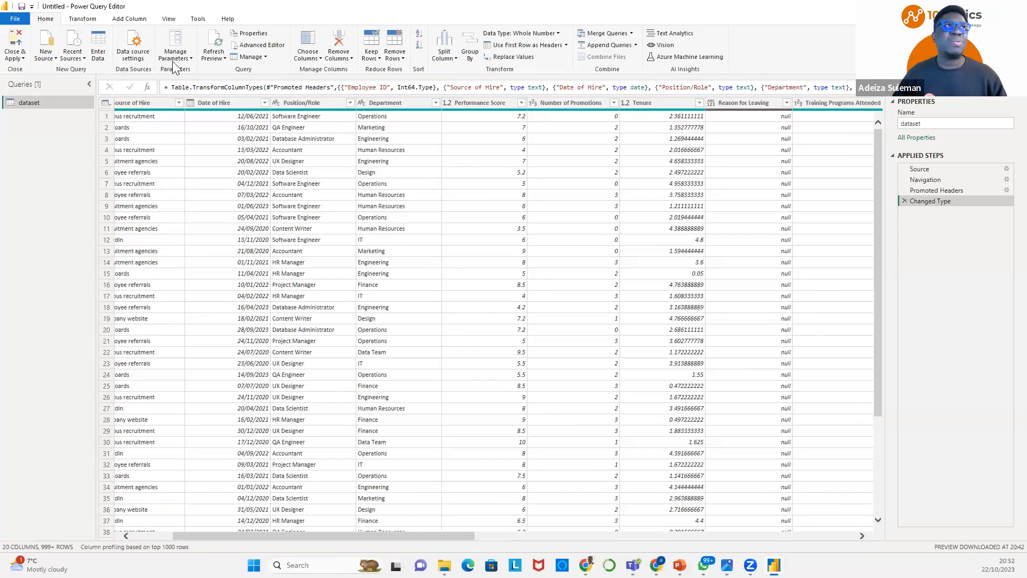
Set the data type of the Date of Hire column to Date.
click(201, 105)
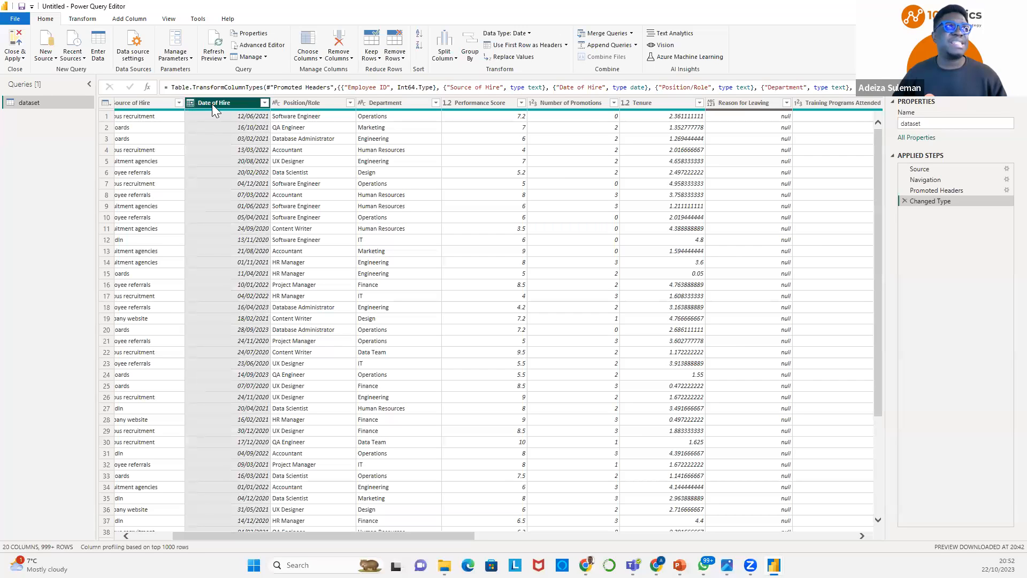
click(190, 103)
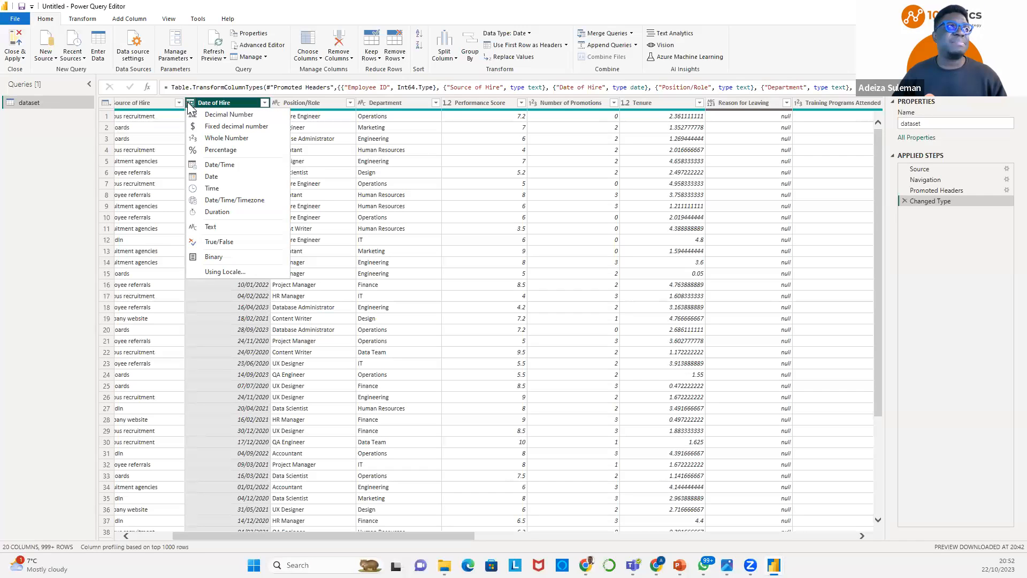
click(223, 174)
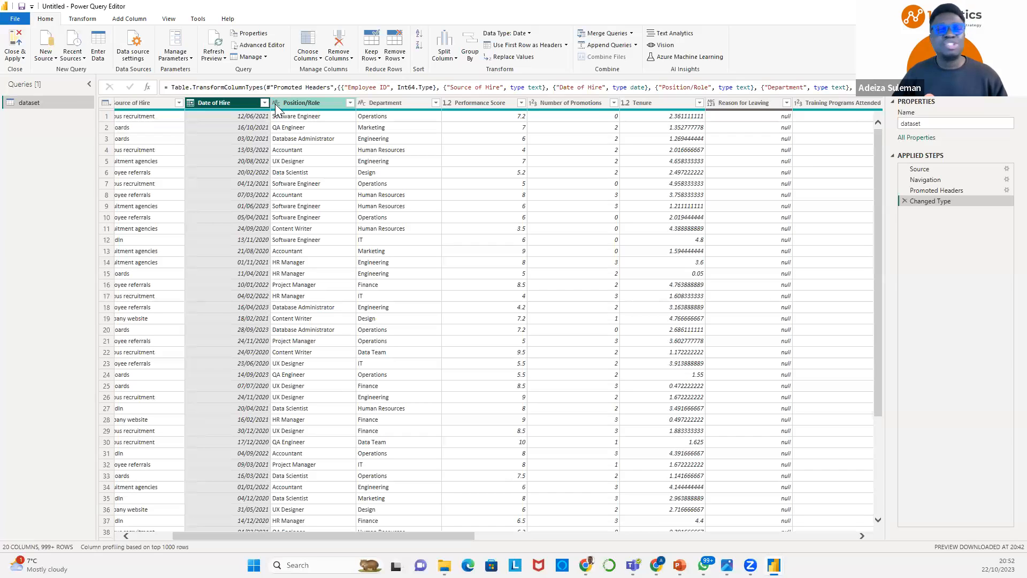
Review the data types of the Position/Role, Department, Performance Score and Reason for Leaving columns.
click(276, 103)
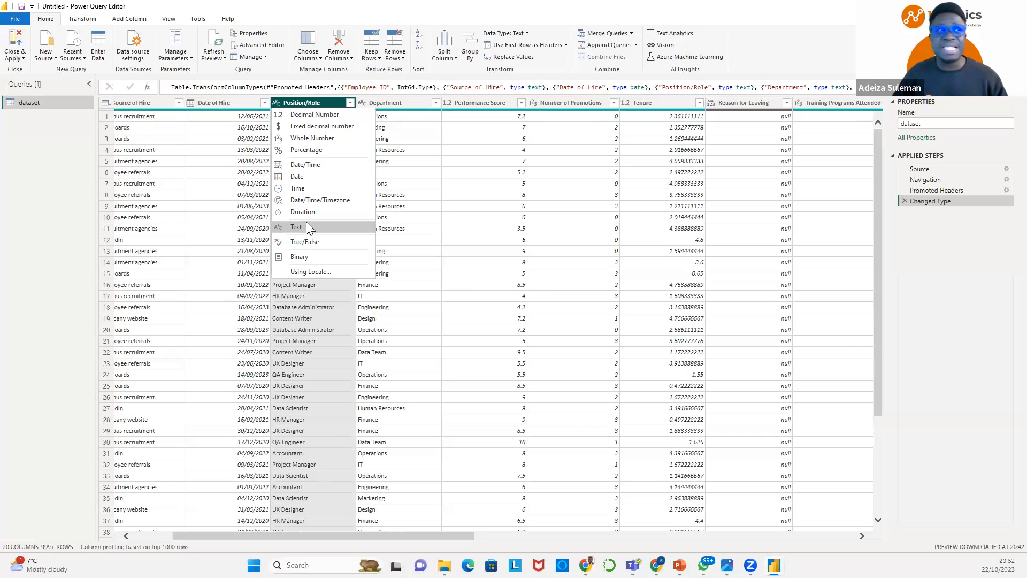
click(279, 105)
click(279, 105)
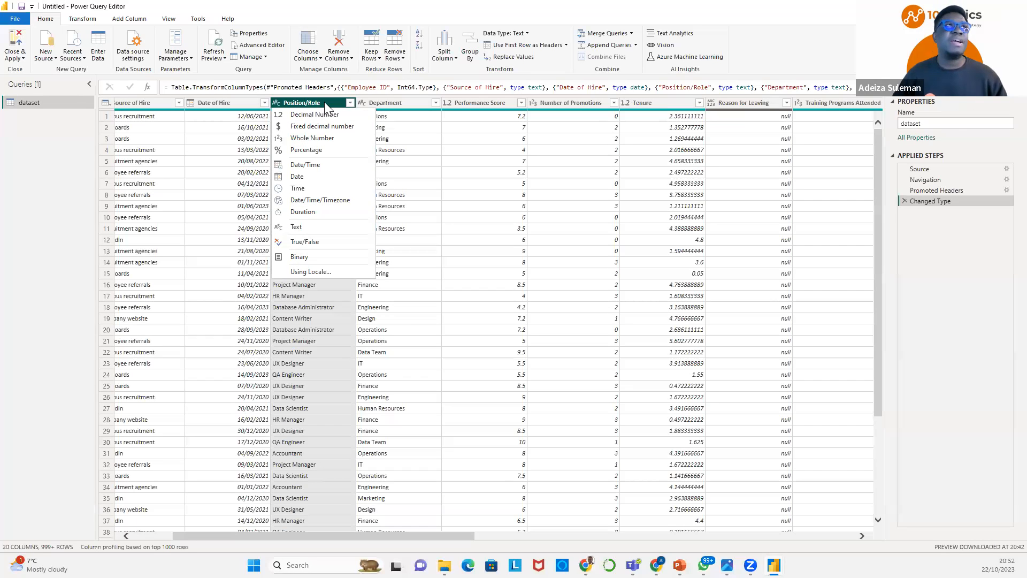
click(408, 103)
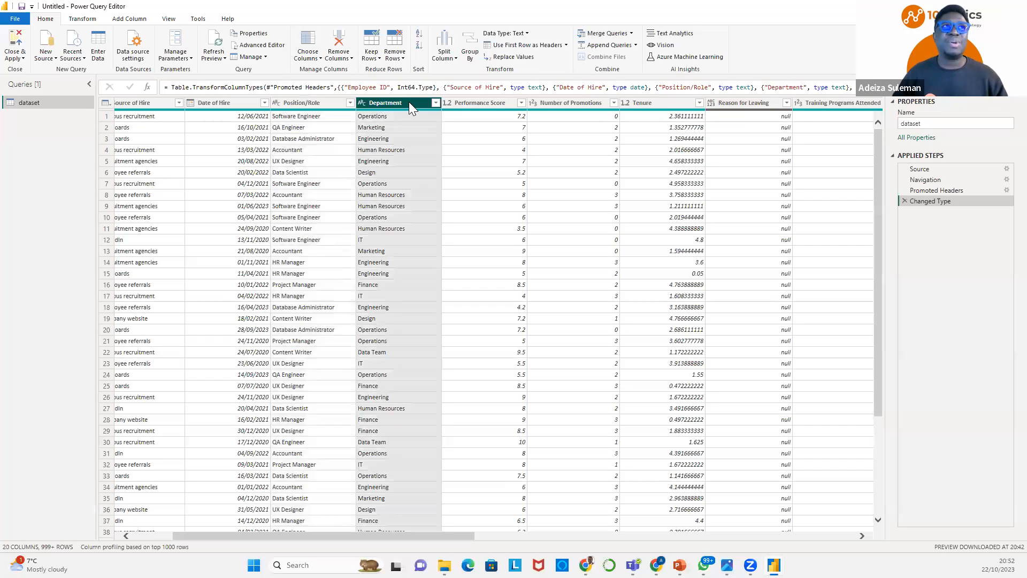
click(479, 106)
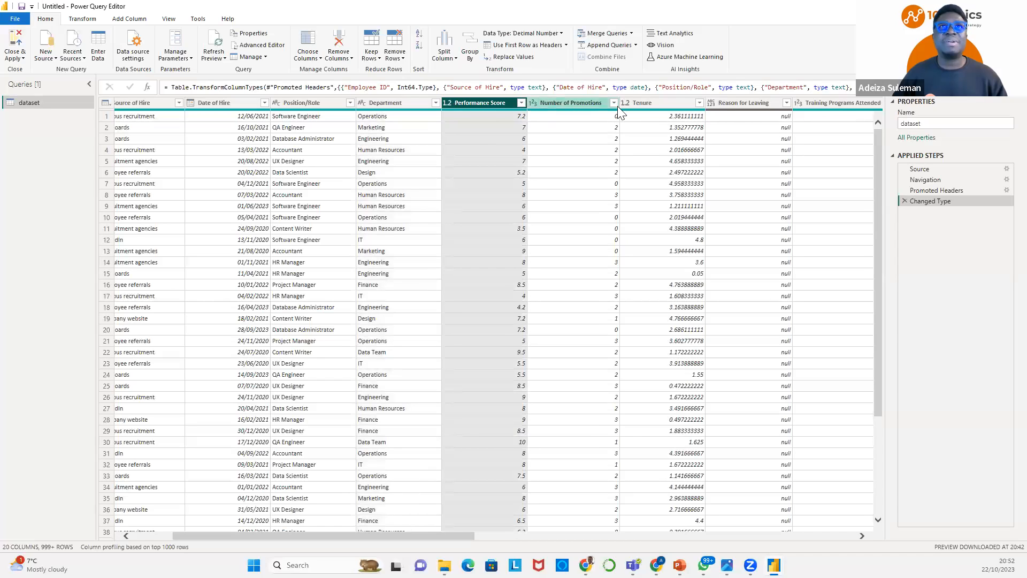
click(745, 106)
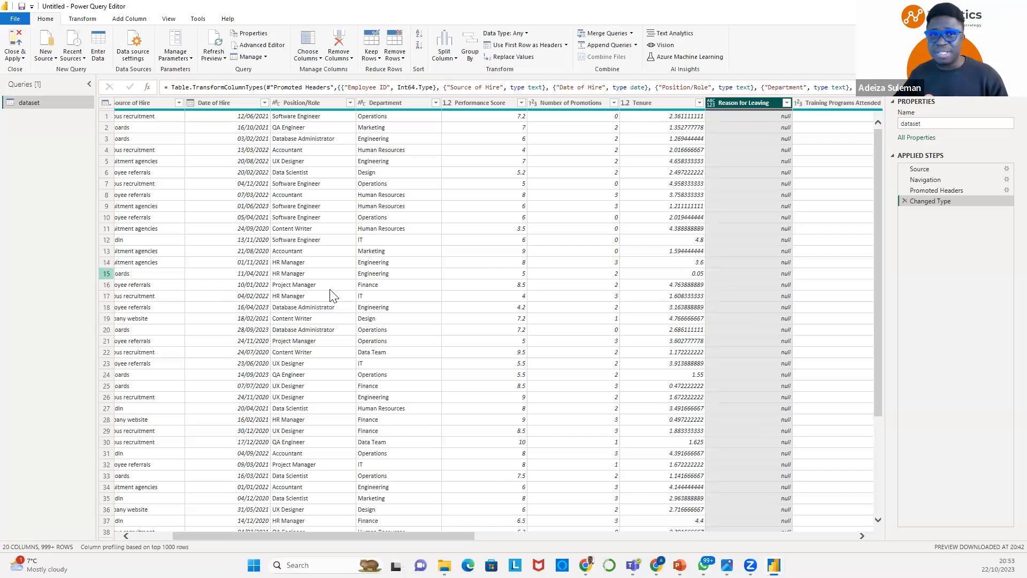
key(alt+Tab)
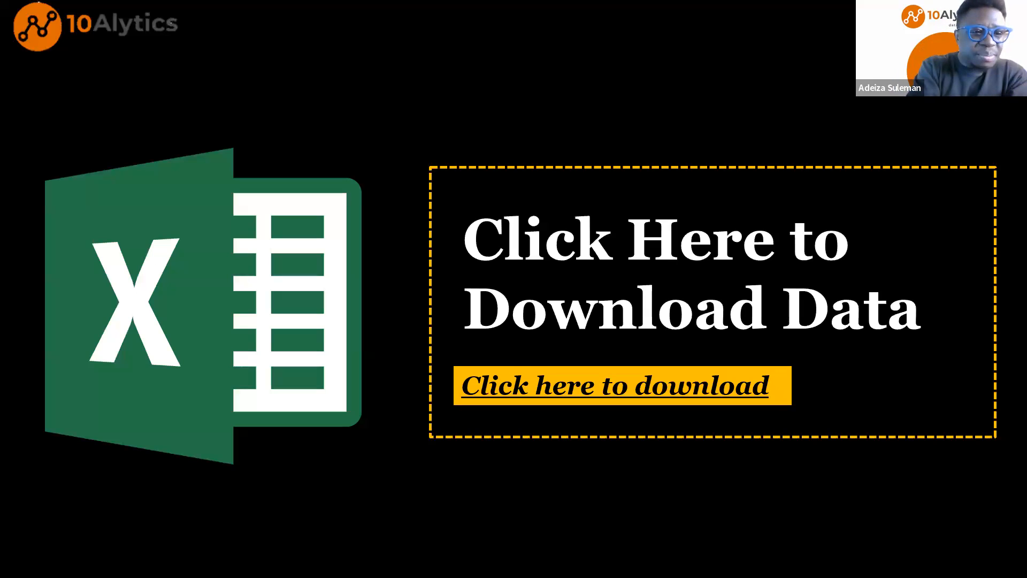
drag(54, 65, 51, 152)
mouse_move(51, 67)
mouse_down()
mouse_move(76, 69)
mouse_move(52, 101)
mouse_up()
mouse_move(94, 83)
mouse_down()
mouse_move(100, 94)
mouse_move(71, 93)
mouse_up()
mouse_move(109, 75)
mouse_down()
mouse_move(164, 80)
mouse_move(198, 70)
mouse_up()
mouse_move(250, 38)
mouse_down()
mouse_move(286, 51)
mouse_move(246, 63)
mouse_up()
drag(265, 81, 266, 117)
mouse_move(295, 75)
mouse_down()
mouse_move(321, 94)
mouse_move(369, 75)
mouse_move(393, 48)
mouse_move(382, 124)
mouse_up()
mouse_move(498, 26)
mouse_down()
mouse_move(471, 86)
mouse_move(500, 107)
mouse_up()
mouse_move(523, 8)
mouse_down()
mouse_move(527, 90)
mouse_move(538, 85)
mouse_up()
drag(544, 58, 543, 97)
drag(574, 26, 571, 91)
mouse_move(573, 64)
mouse_down()
mouse_move(597, 80)
mouse_move(627, 52)
mouse_up()
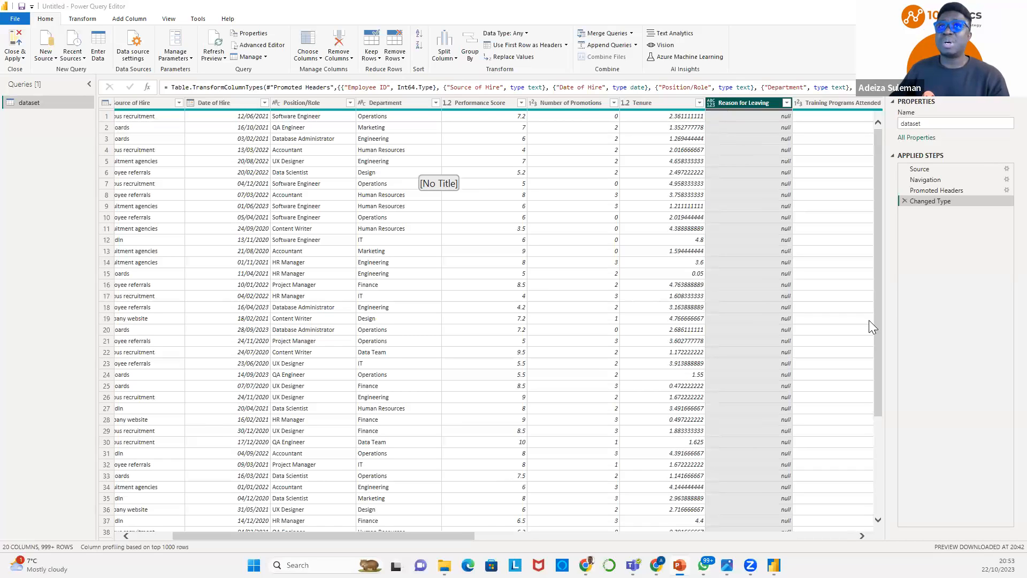
Set the data type of the Reason for Leaving column to Text.
drag(465, 537, 505, 540)
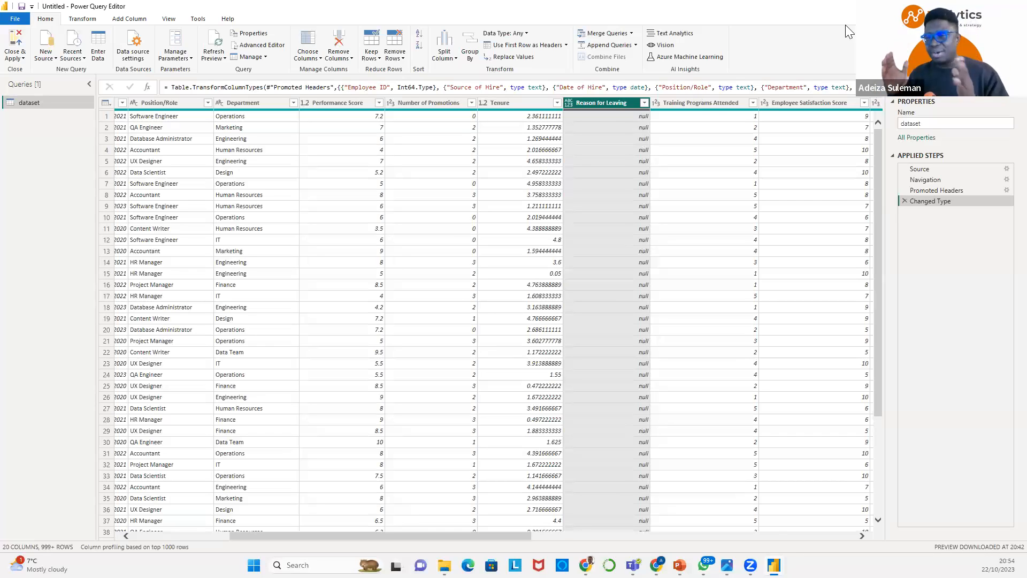
click(569, 104)
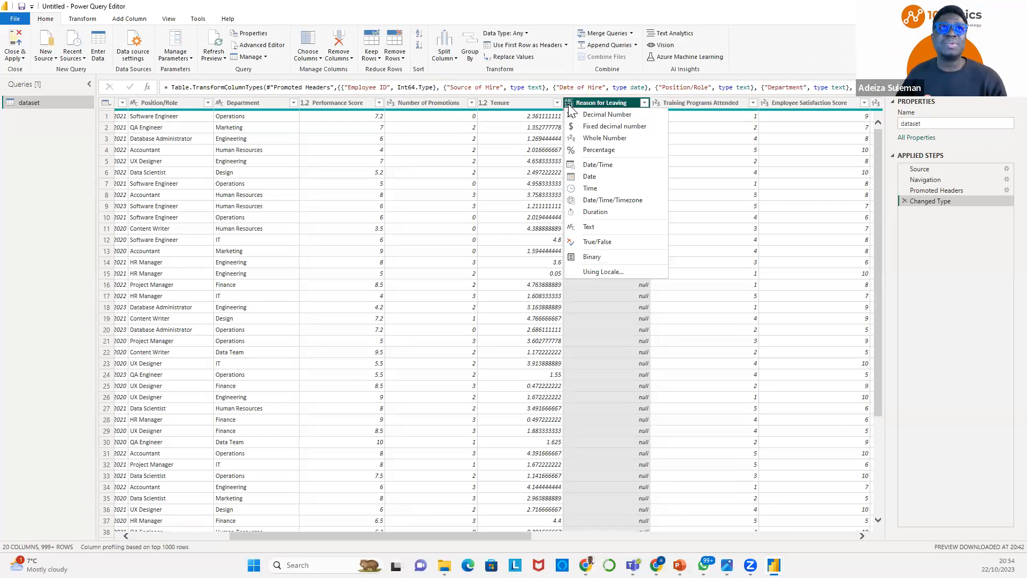
click(593, 227)
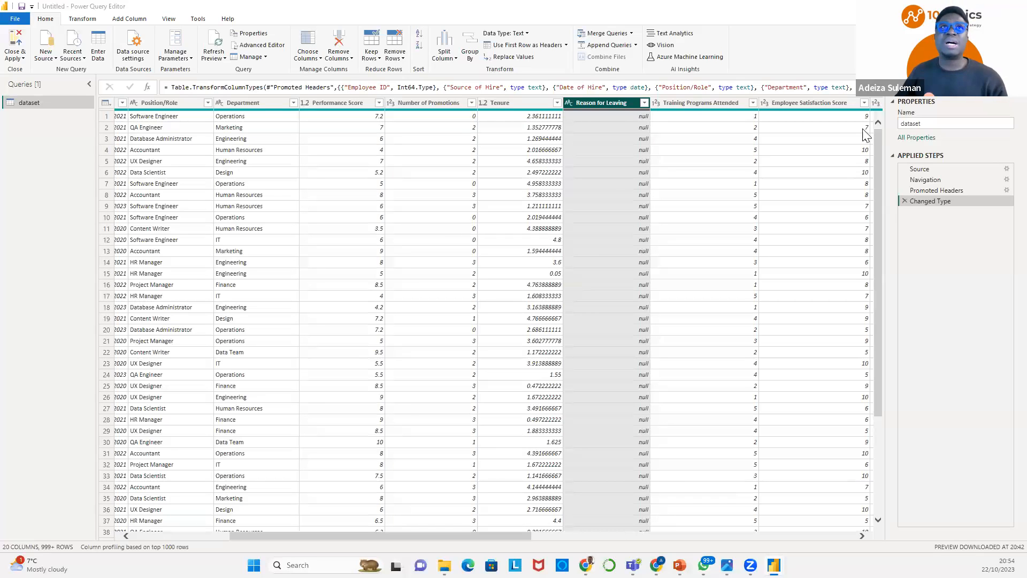
Close Power Query Editor with the changes applied and expand the dataset table's field list in the report.
click(61, 158)
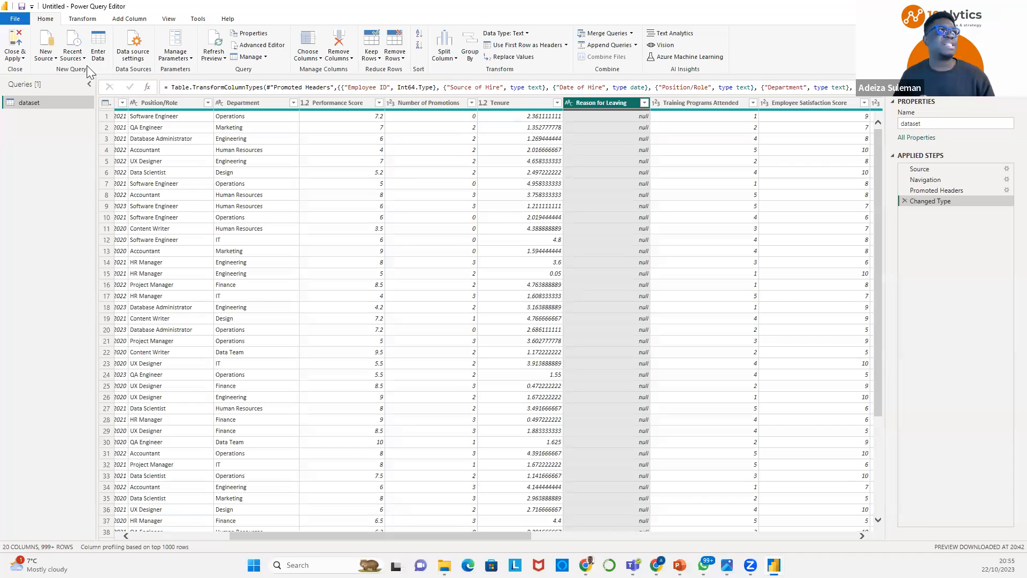
click(16, 58)
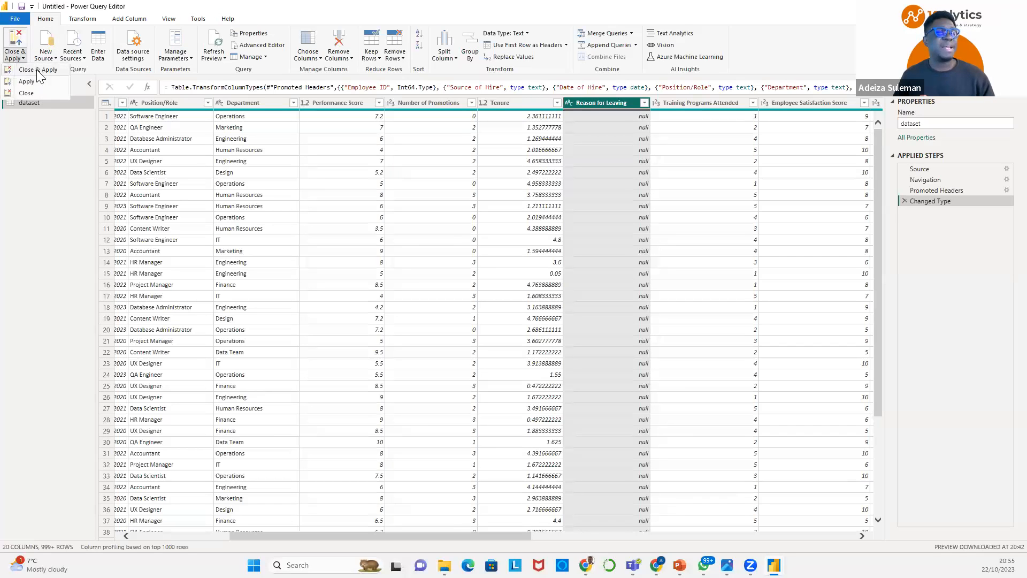
click(33, 71)
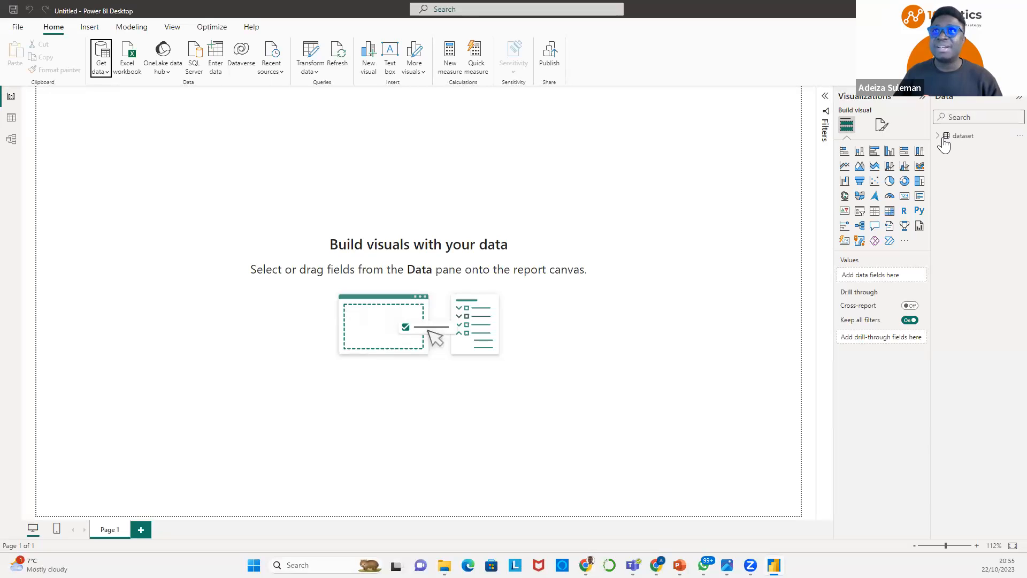
mouse_move(952, 142)
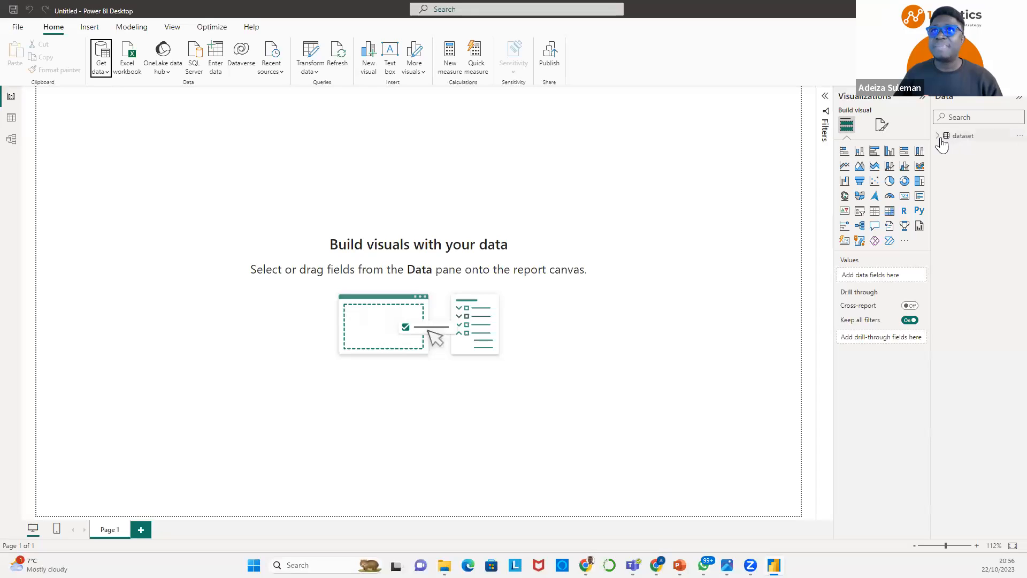
click(937, 137)
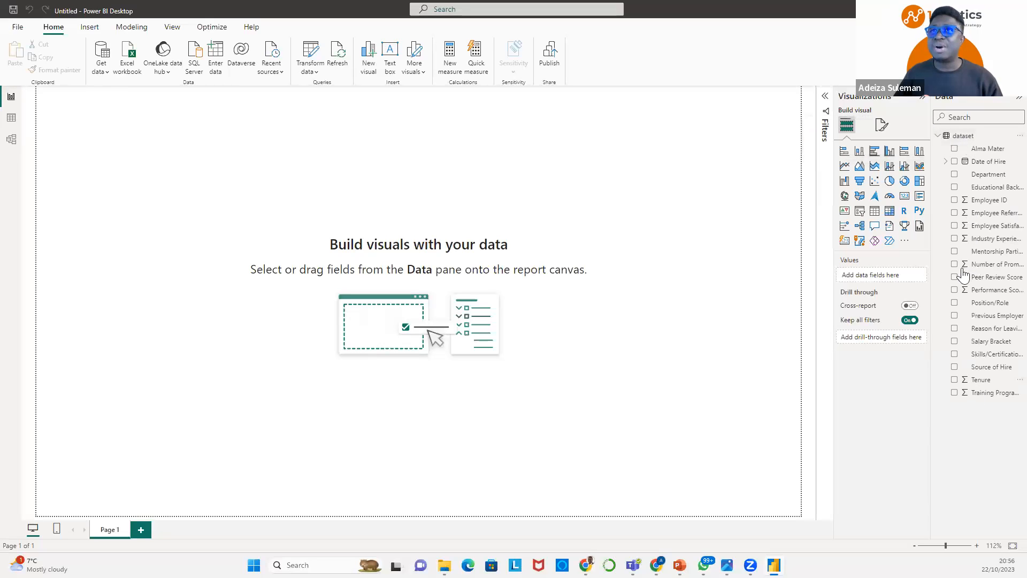
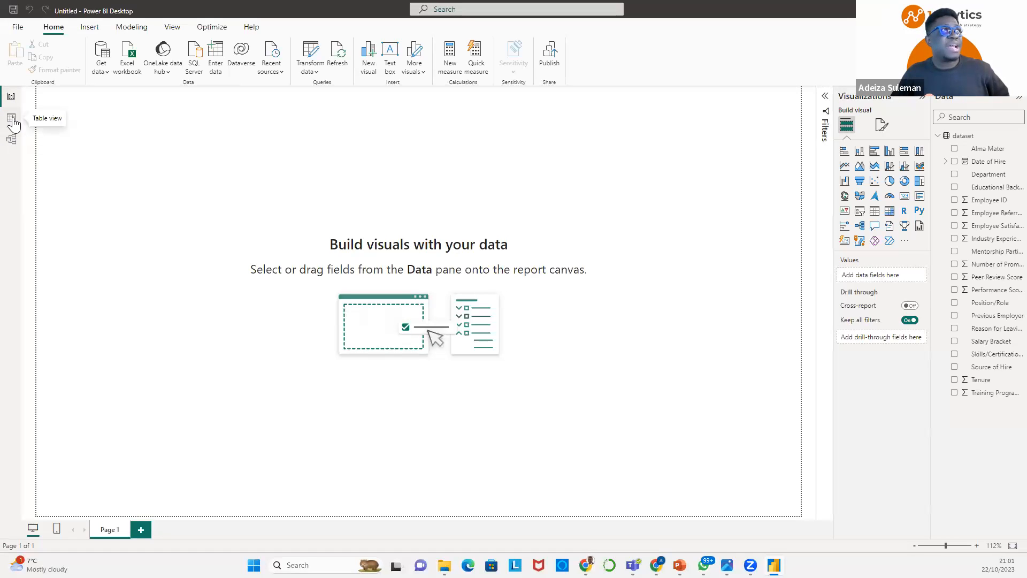
Look over the loaded dataset rows and the Employee ID column in Table view, and return to Report view.
click(12, 120)
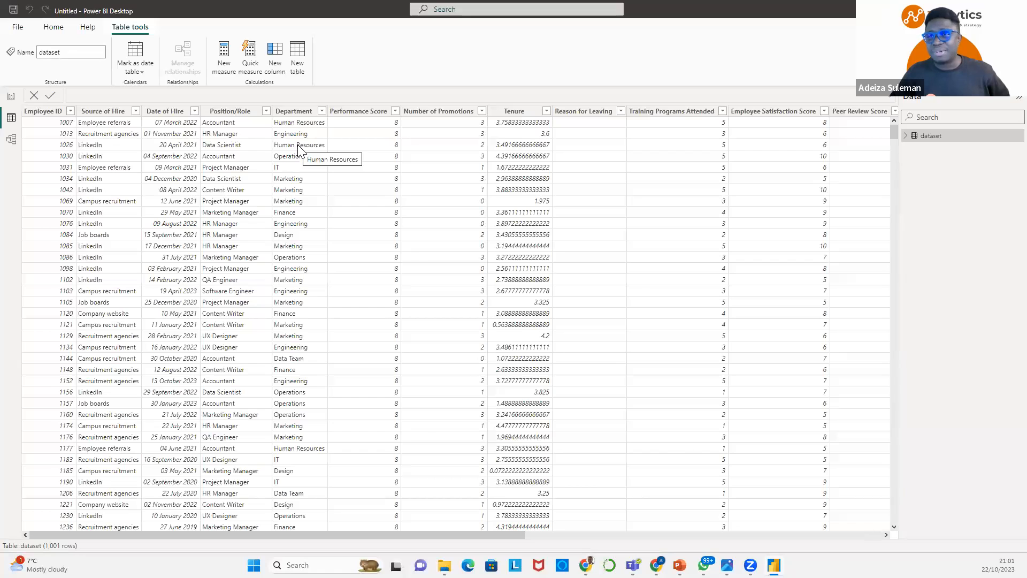
drag(332, 536, 260, 540)
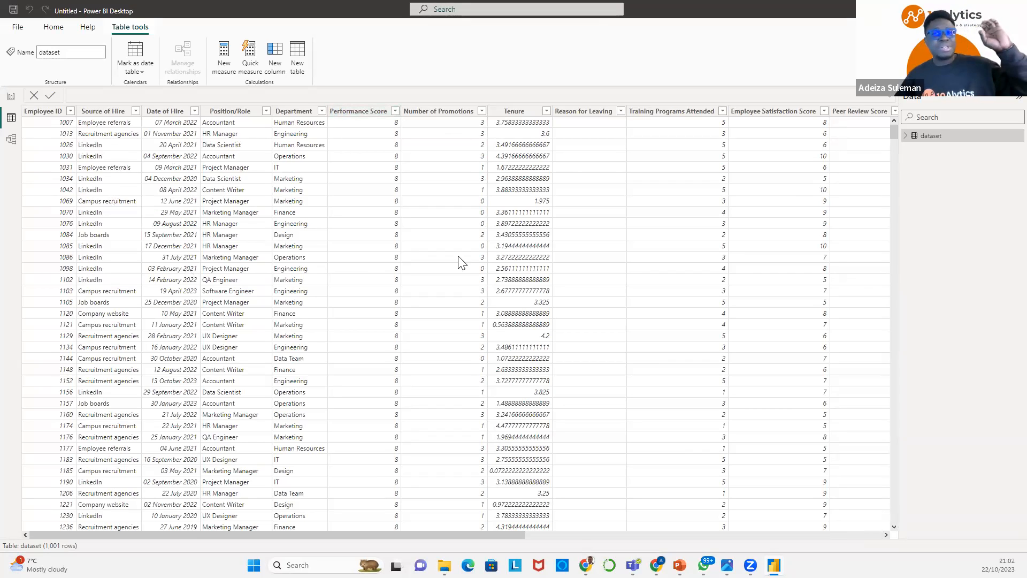
click(68, 142)
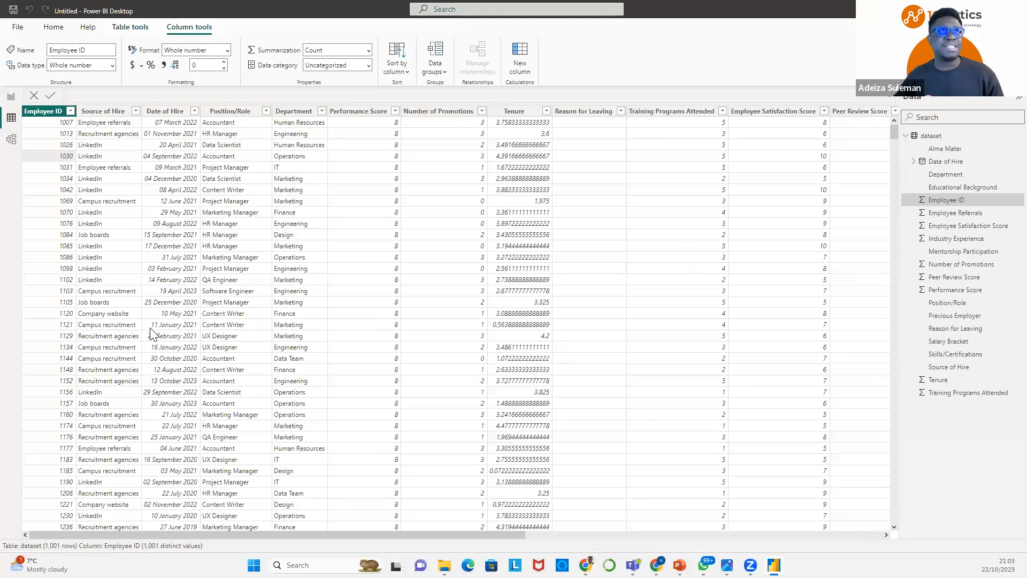
click(11, 97)
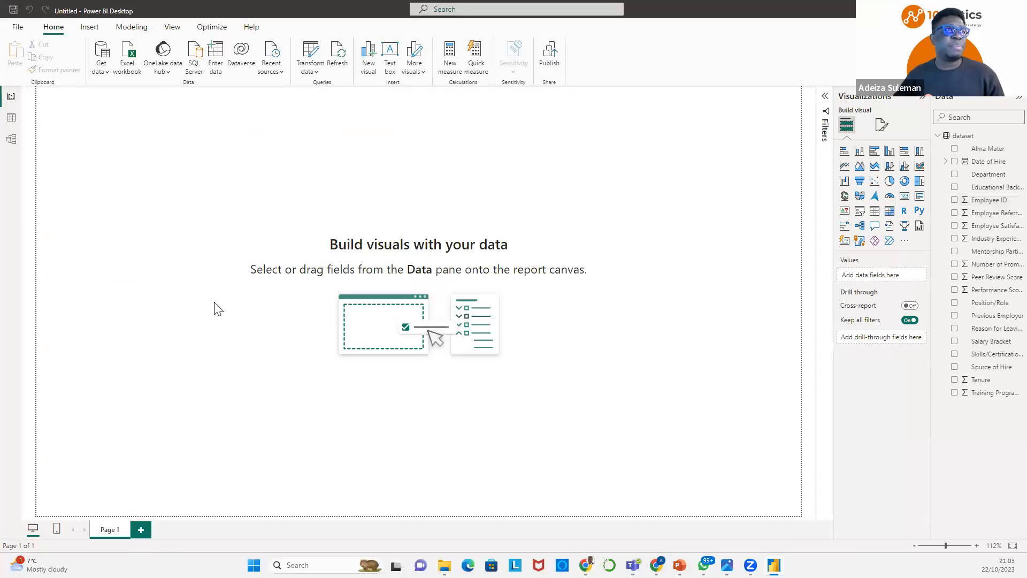
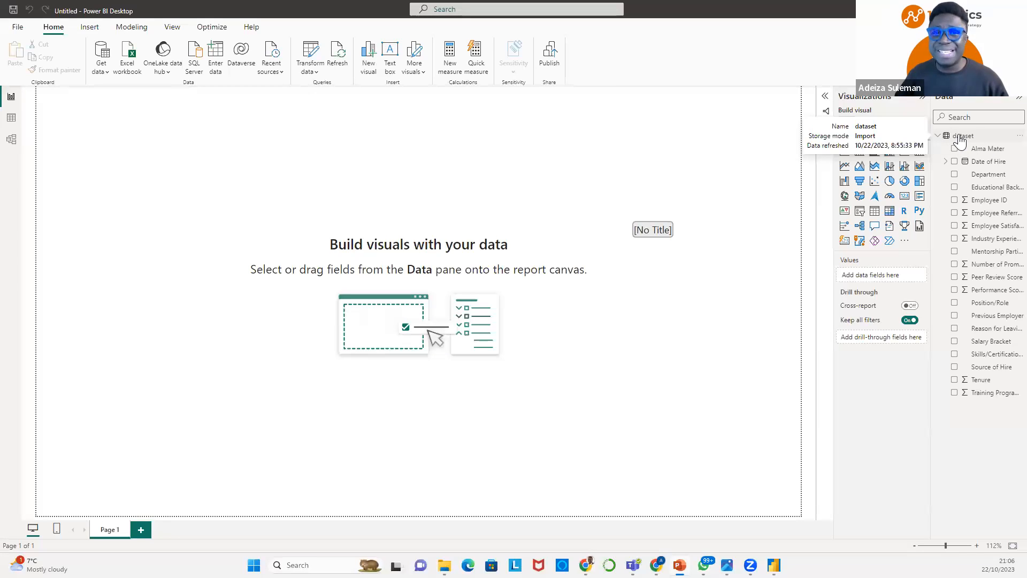
Start a new measure in the dataset table named Total Employees, with the formula text enlarged for readability.
right_click(962, 141)
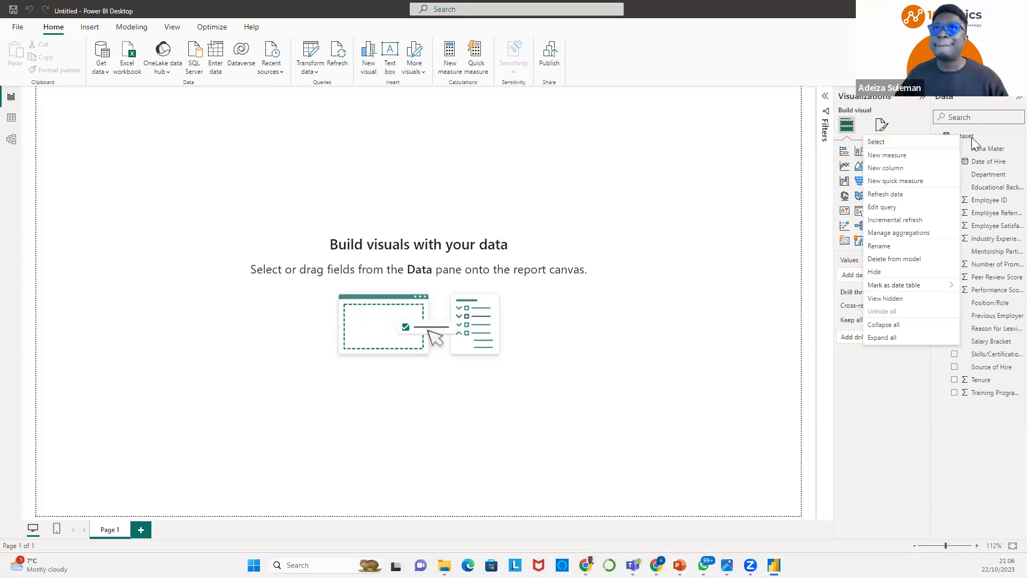
click(910, 156)
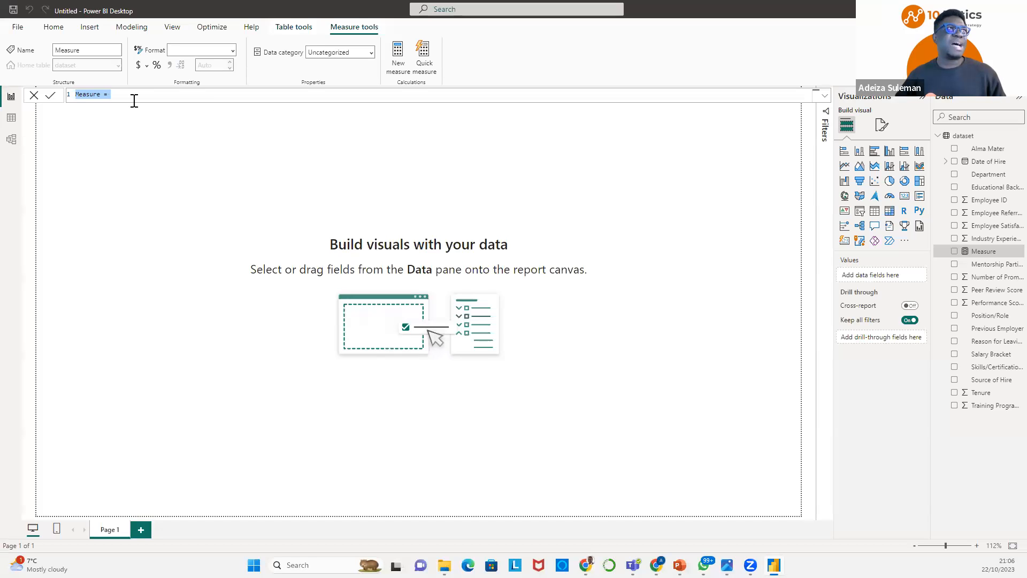
scroll(134, 101, up, 5)
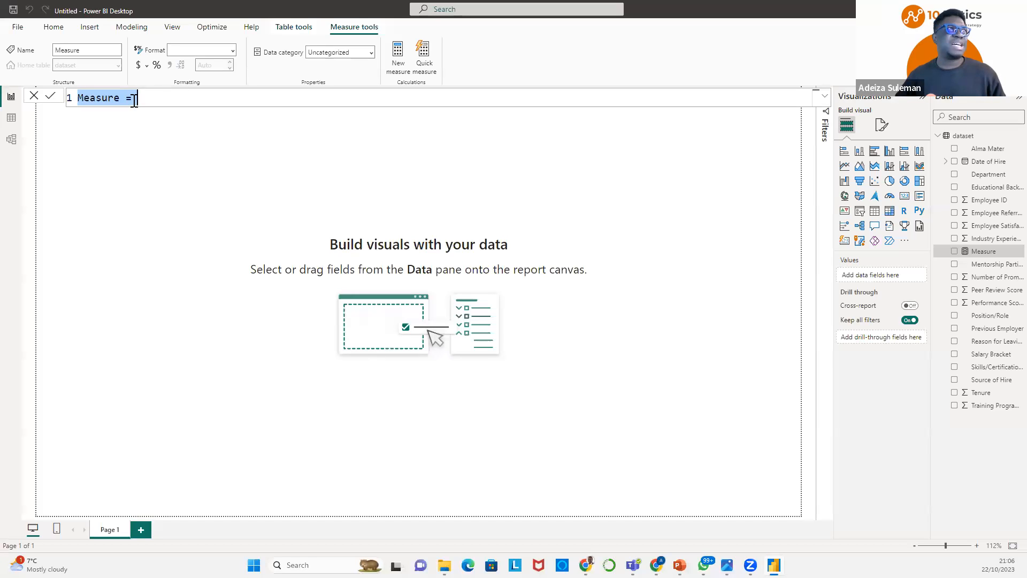
scroll(134, 100, up, 2)
scroll(134, 100, up, 1)
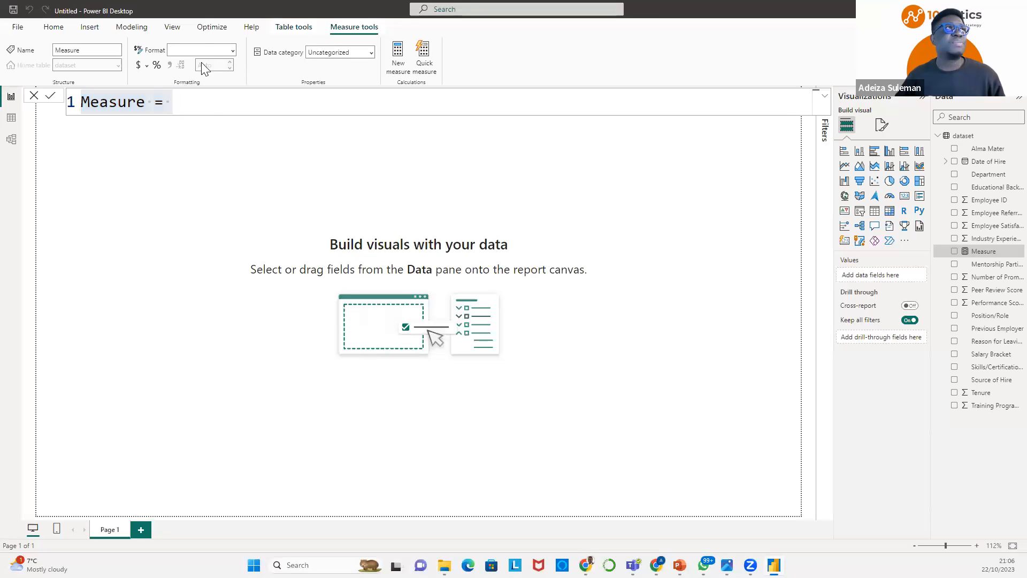
click(211, 110)
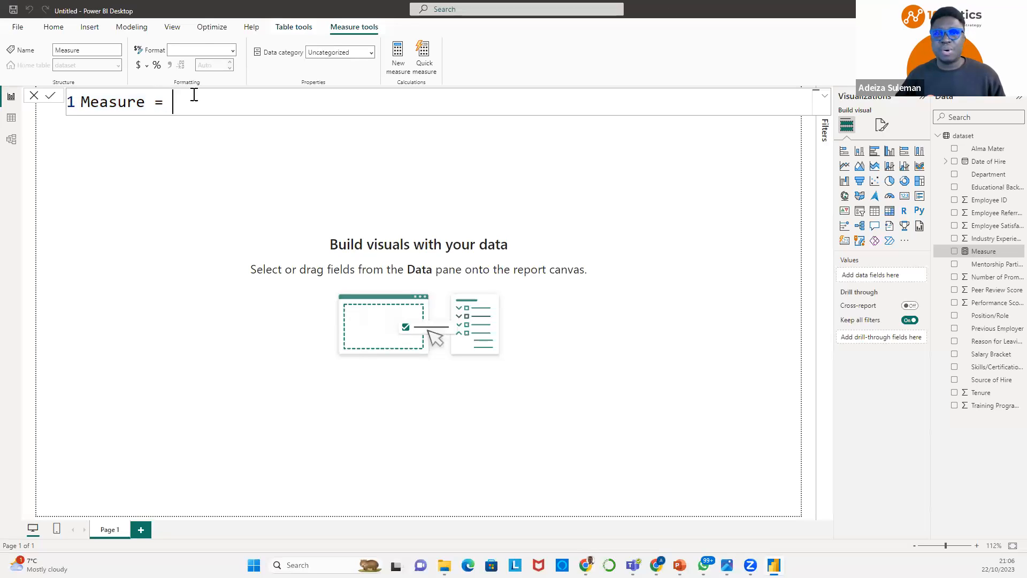
drag(213, 102, 72, 102)
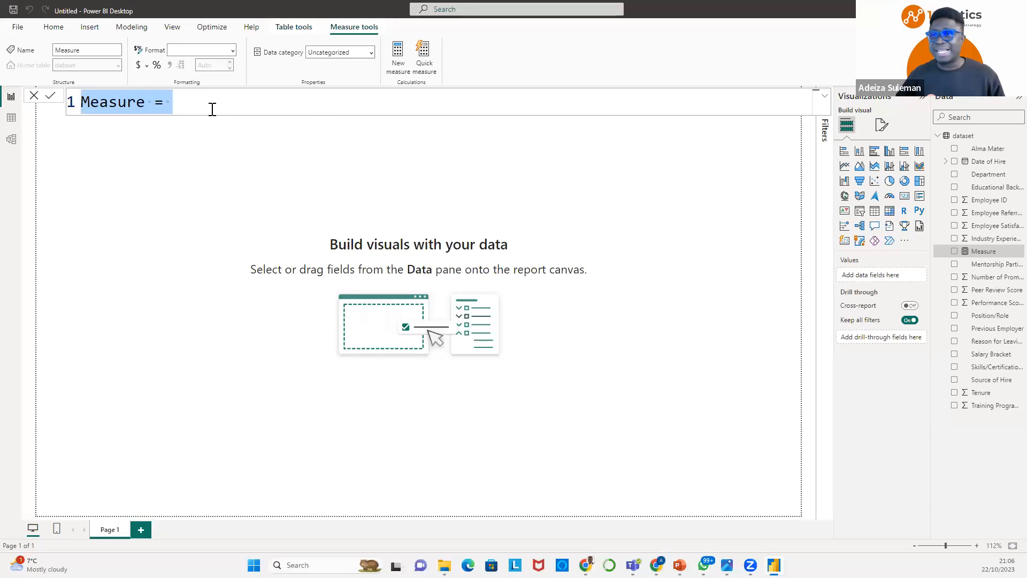
text(Total Employees)
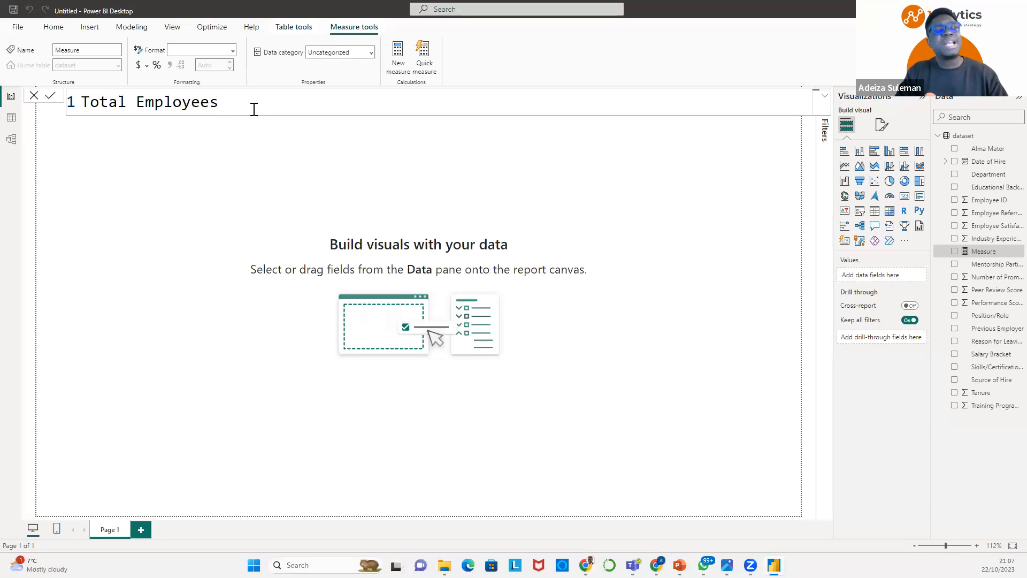
text(=)
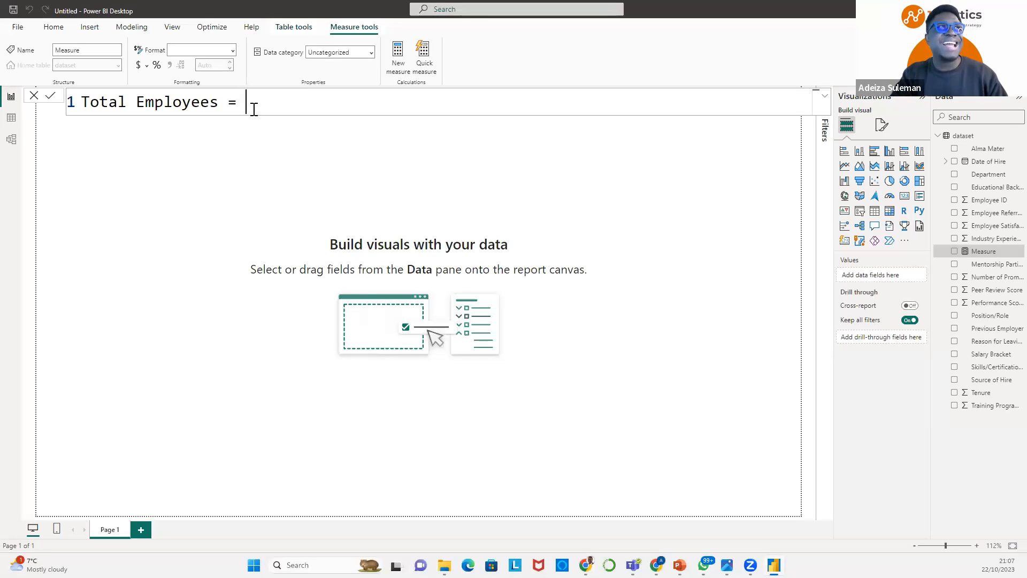
Define the Total Employees measure as COUNT('dataset'[Employee ID]) and commit it.
text(co)
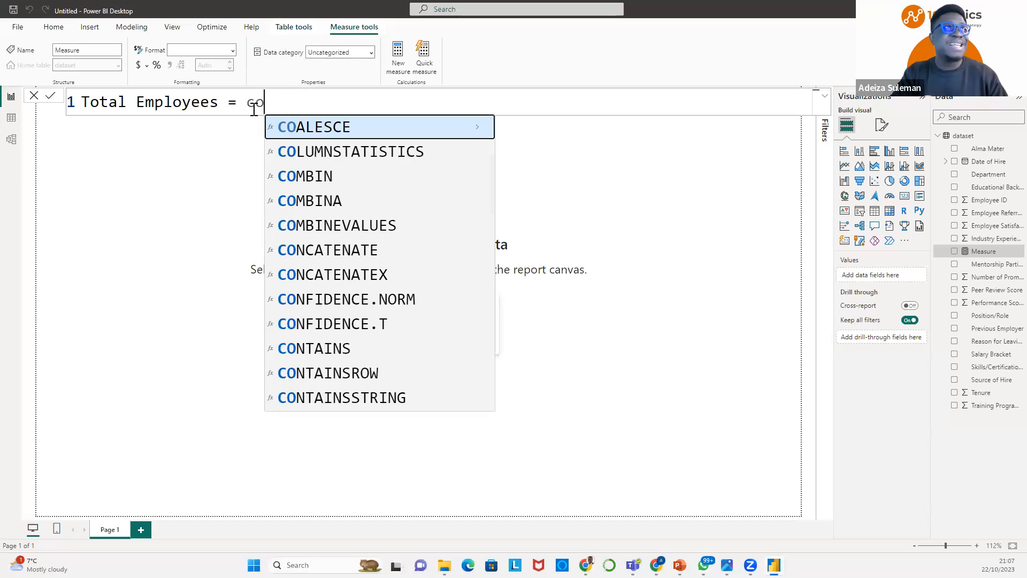
text(u)
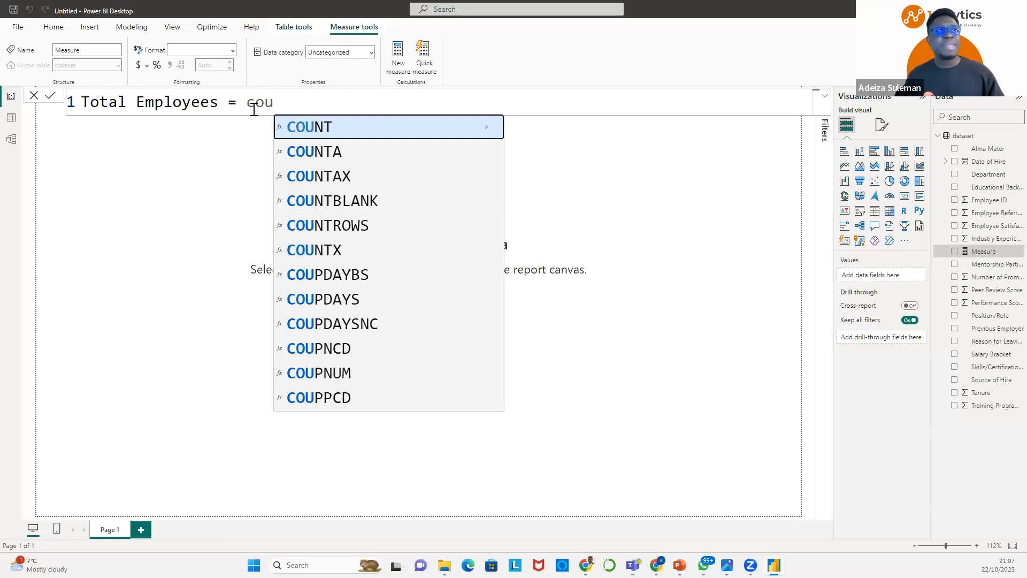
click(320, 131)
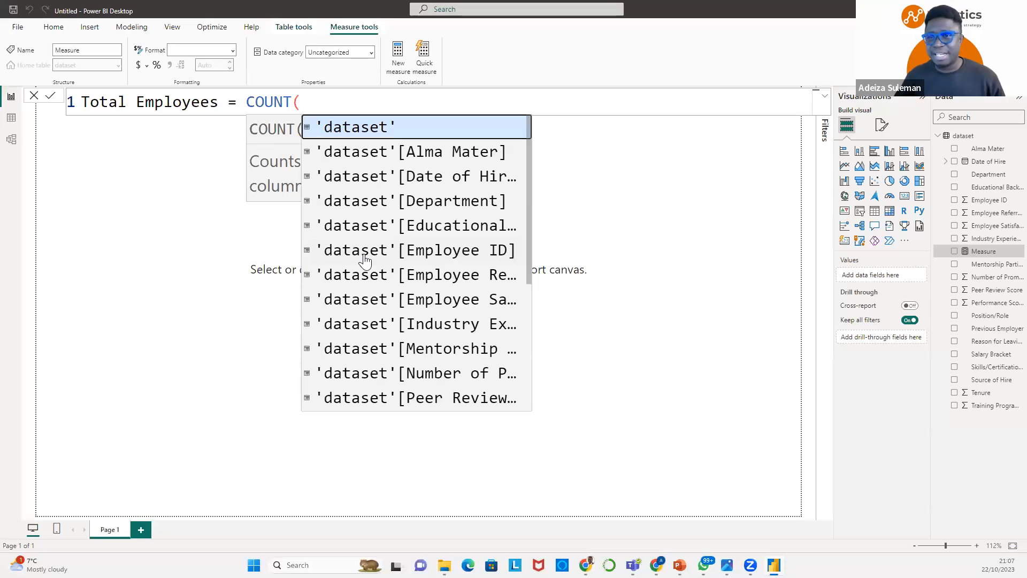
click(425, 252)
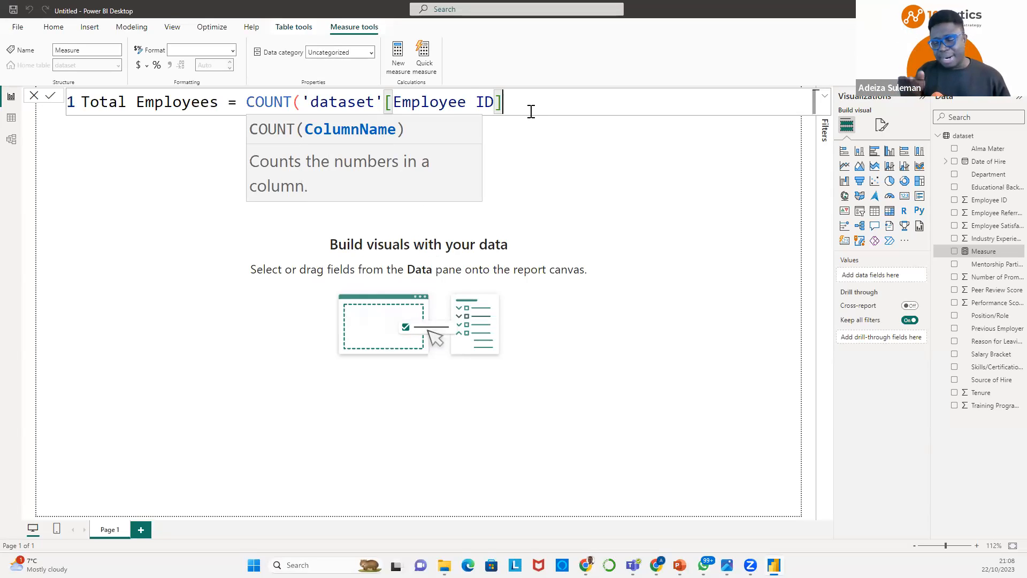
text())
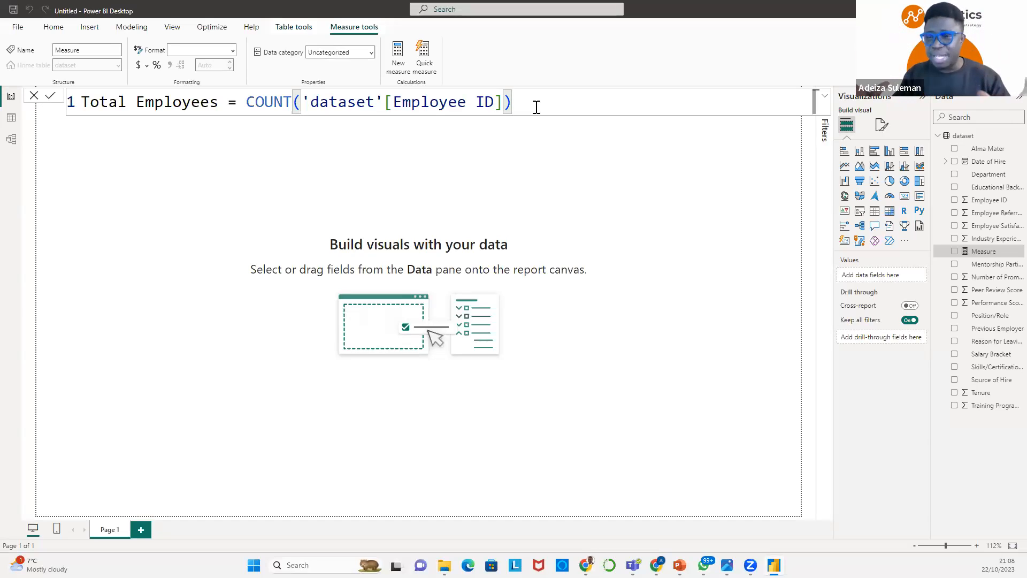
key(Return)
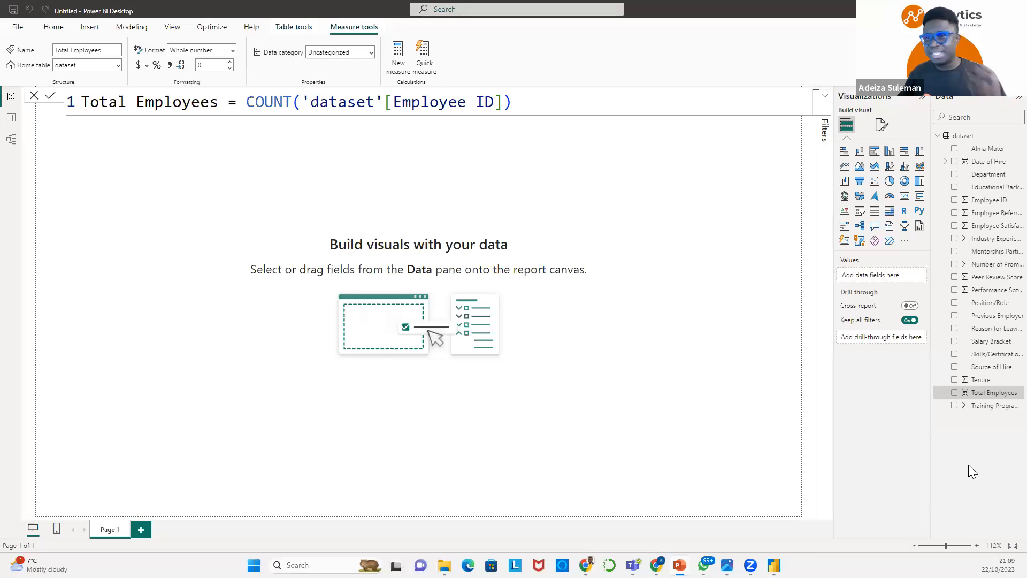
Add a measure to the dataset table: Avg Tenure = AVERAGE('dataset'[Tenure]).
right_click(966, 140)
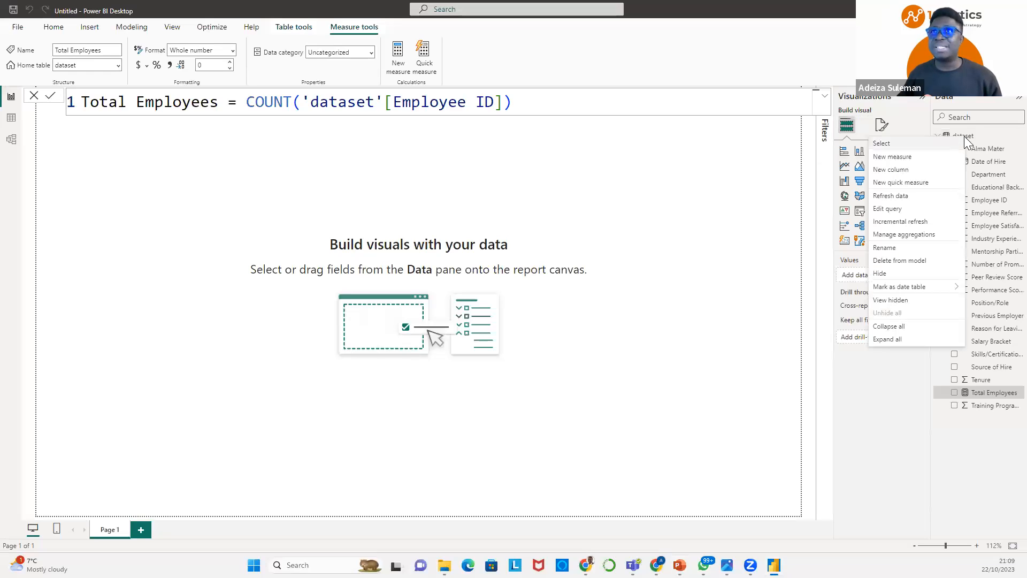
click(907, 158)
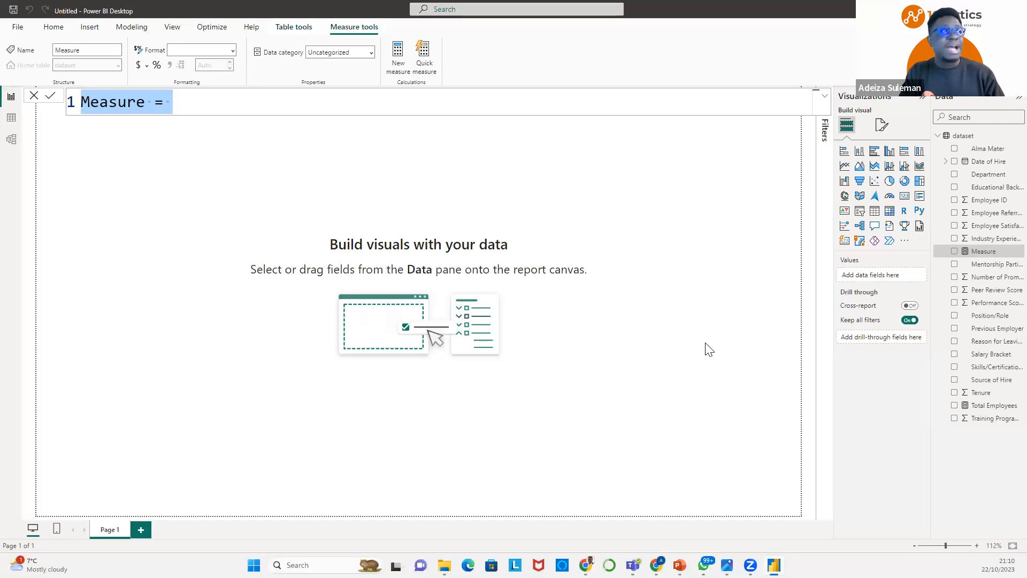
text(Avg)
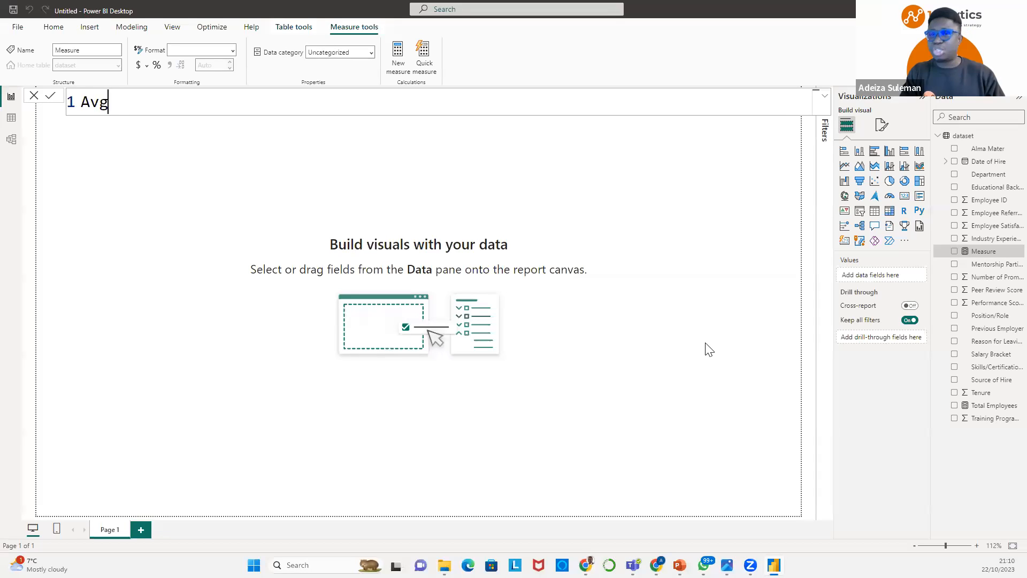
text( Tenu)
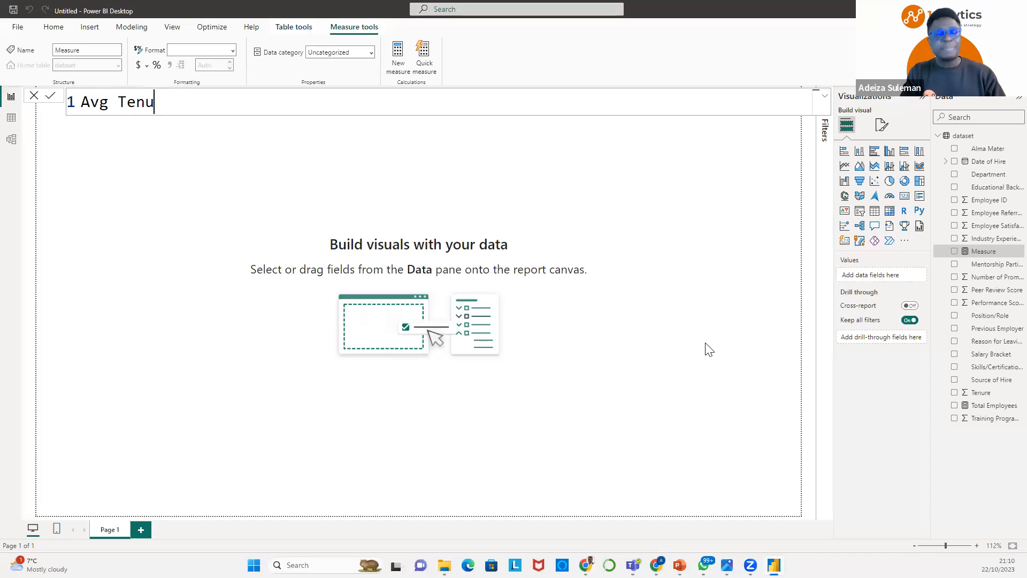
text(re =)
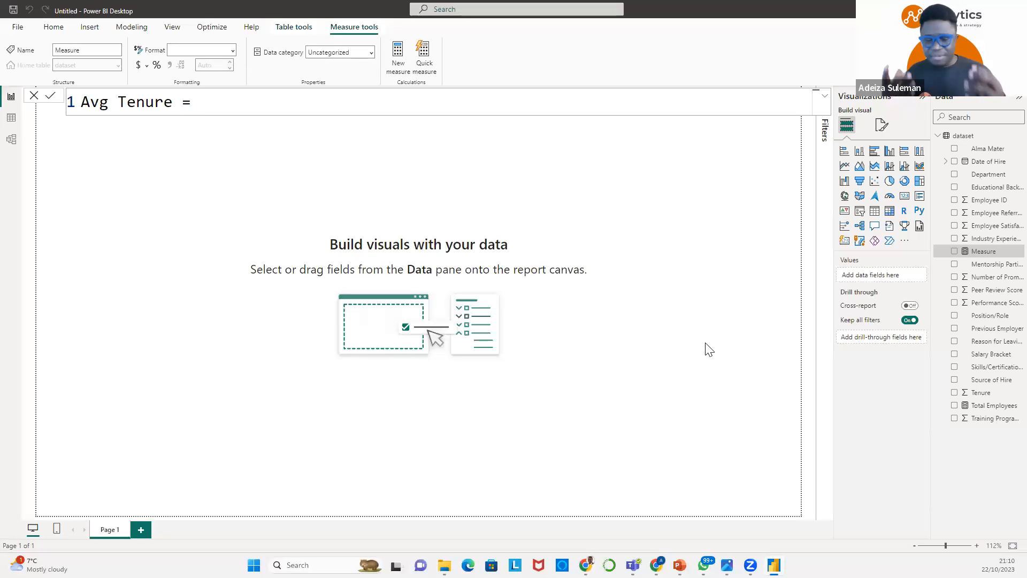
text(ave)
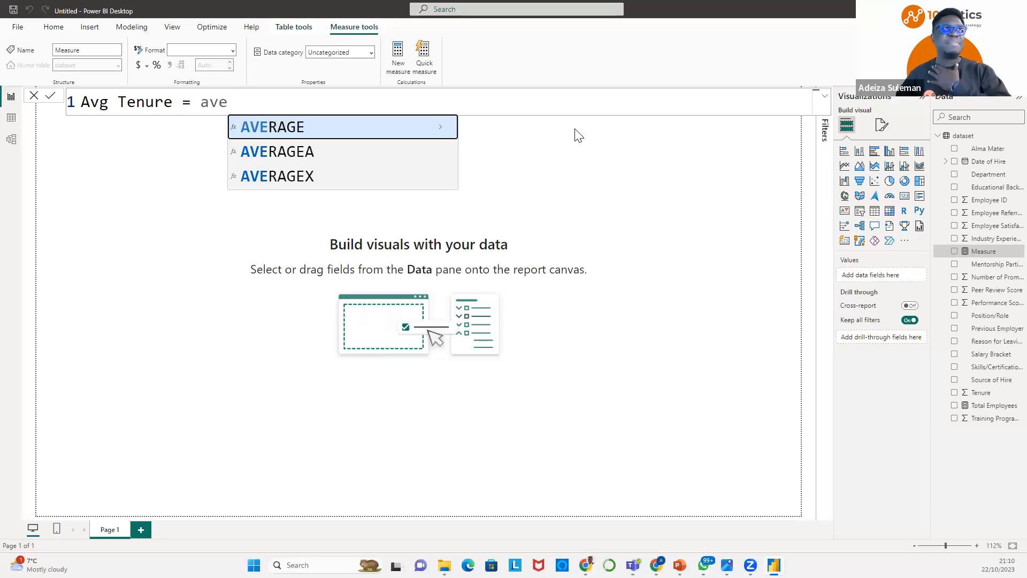
click(287, 128)
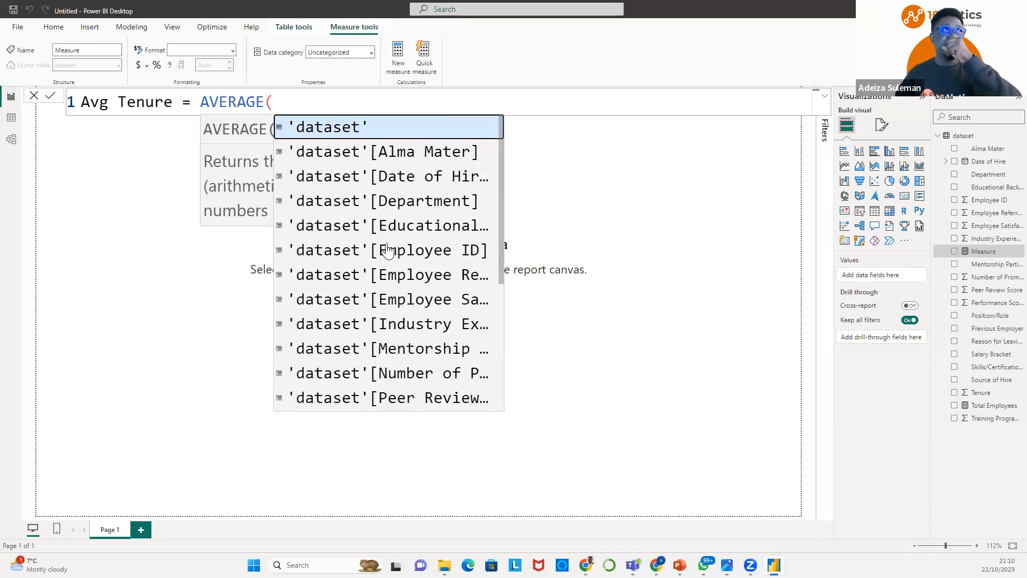
scroll(388, 250, down, 3)
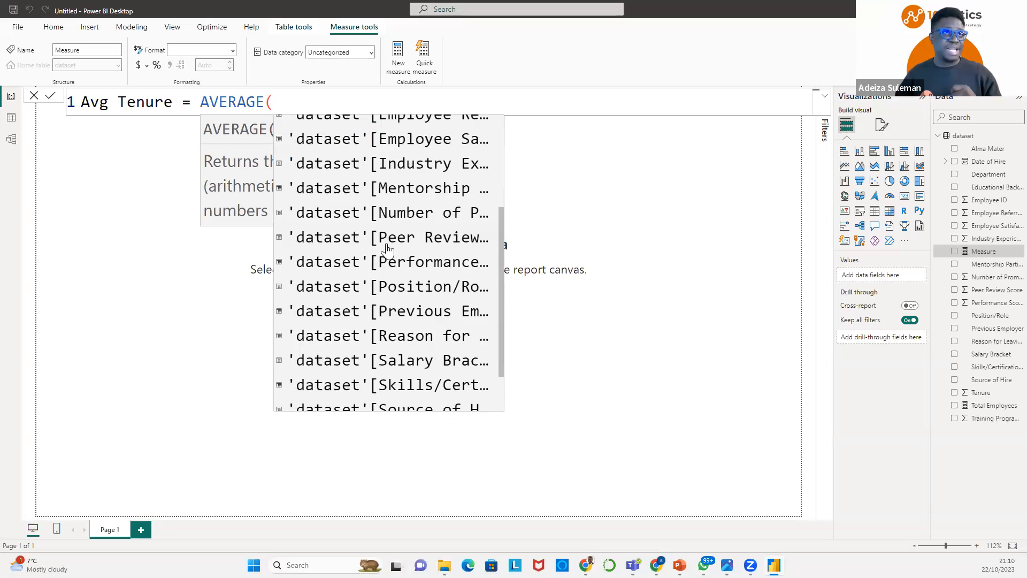
scroll(388, 250, down, 2)
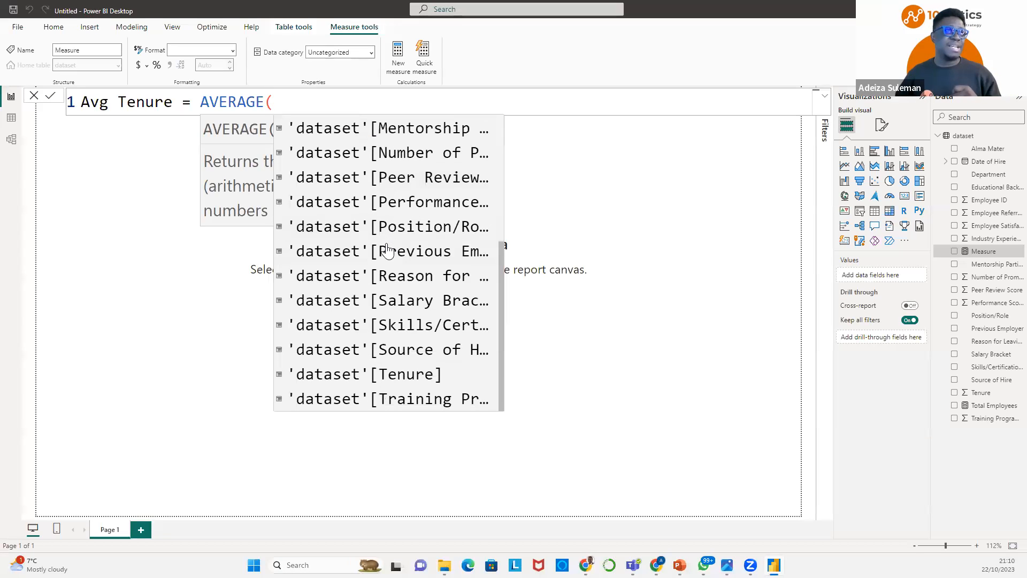
click(395, 377)
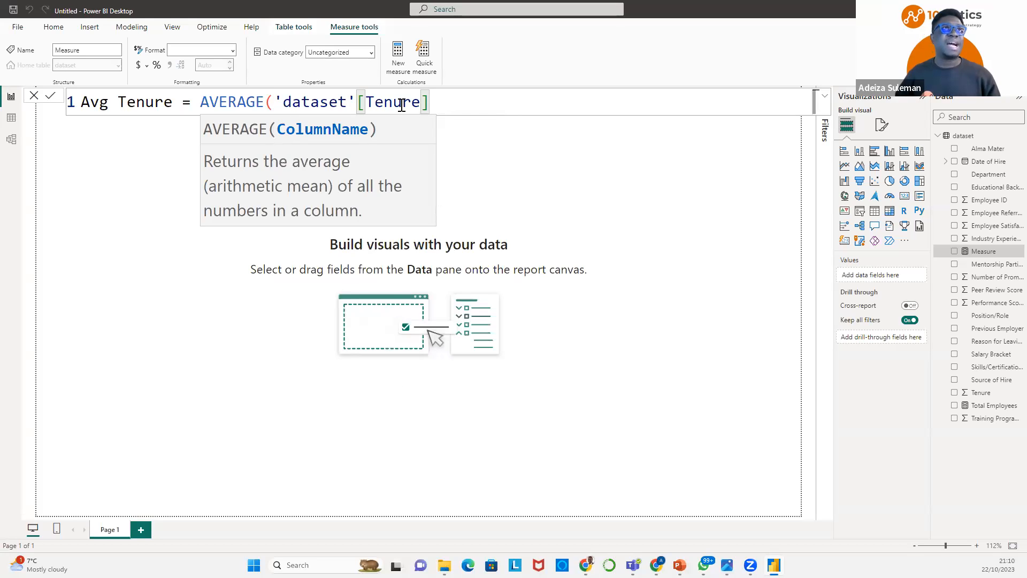
text())
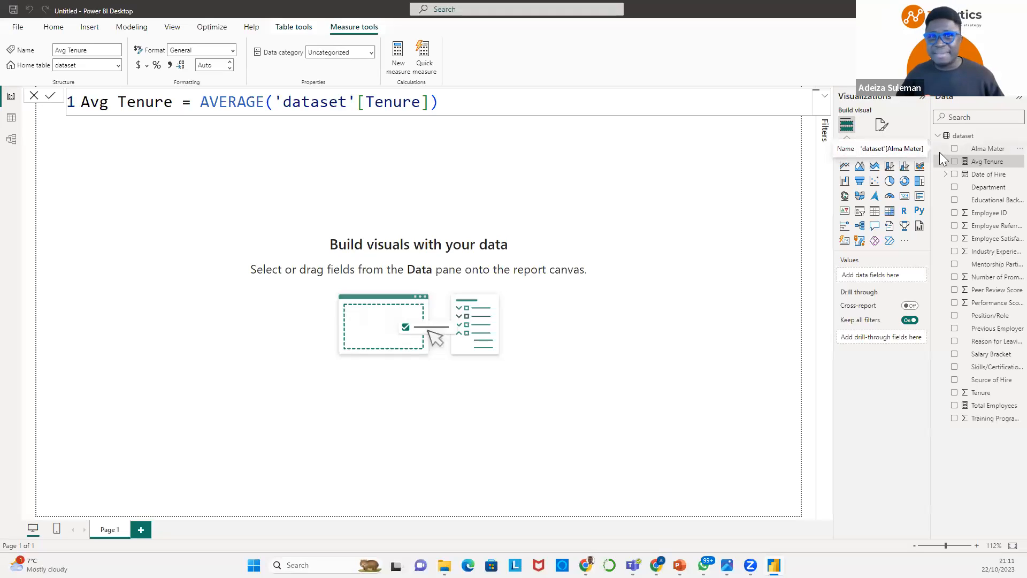
Add a measure to the dataset table: Avg Performance Score = AVERAGE('dataset'[Performance Score]).
right_click(965, 135)
click(913, 155)
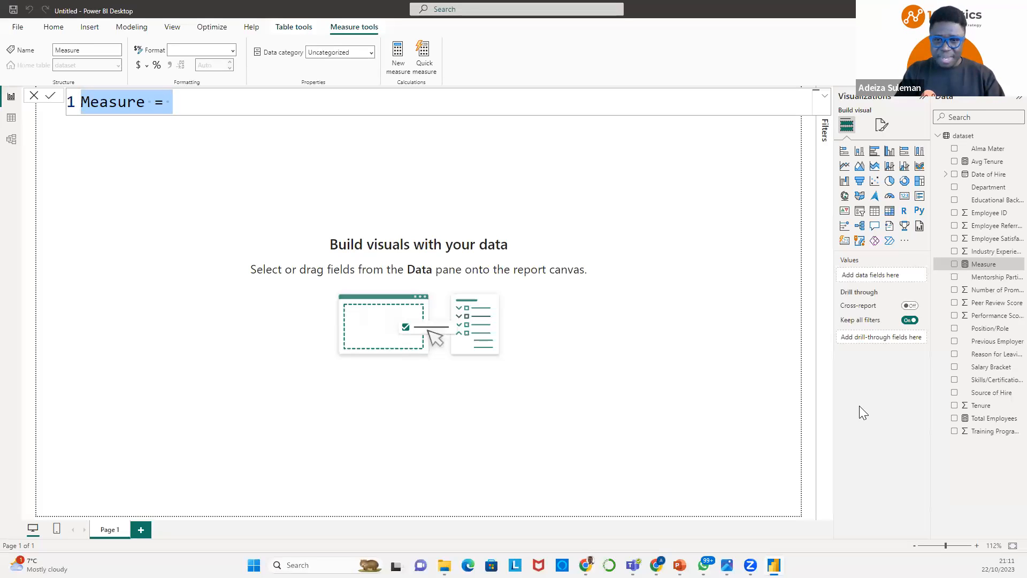
text(Avg)
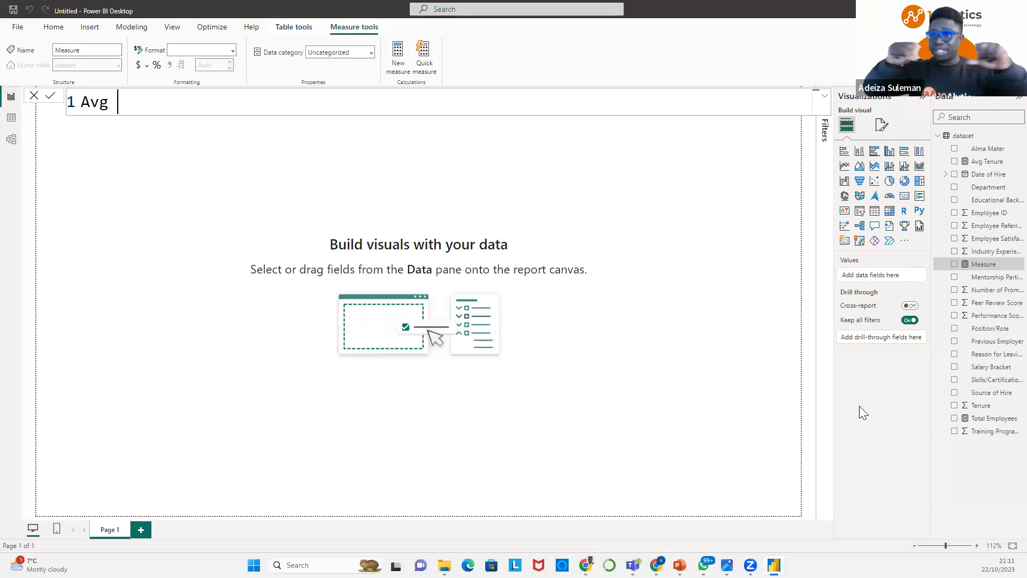
text( Performance Score)
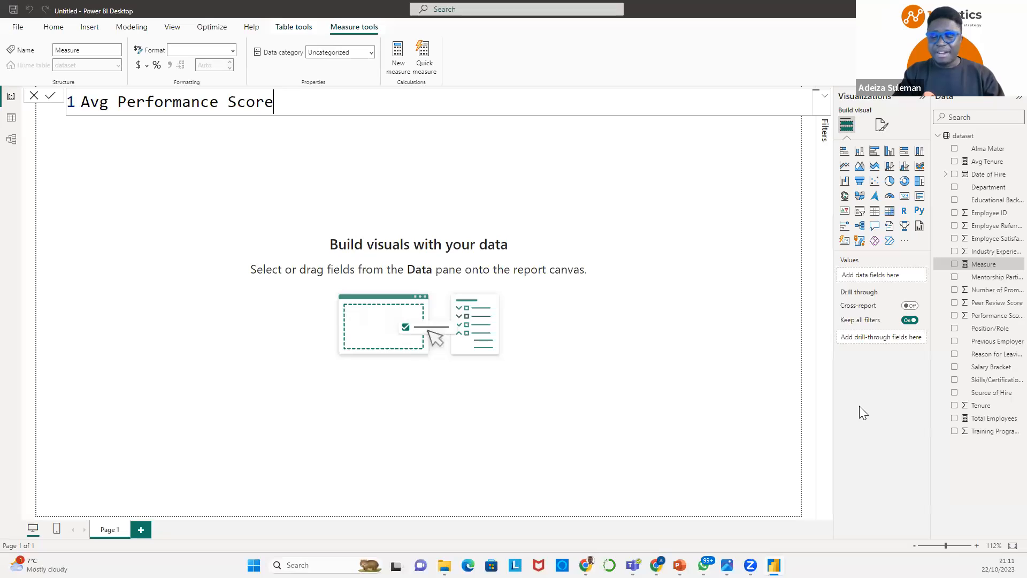
text( =)
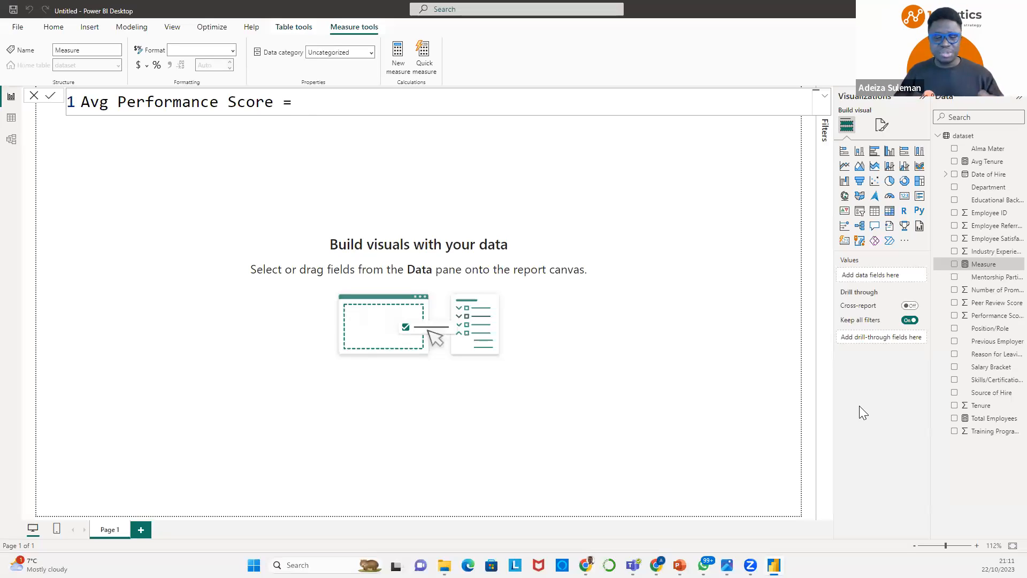
text(ave)
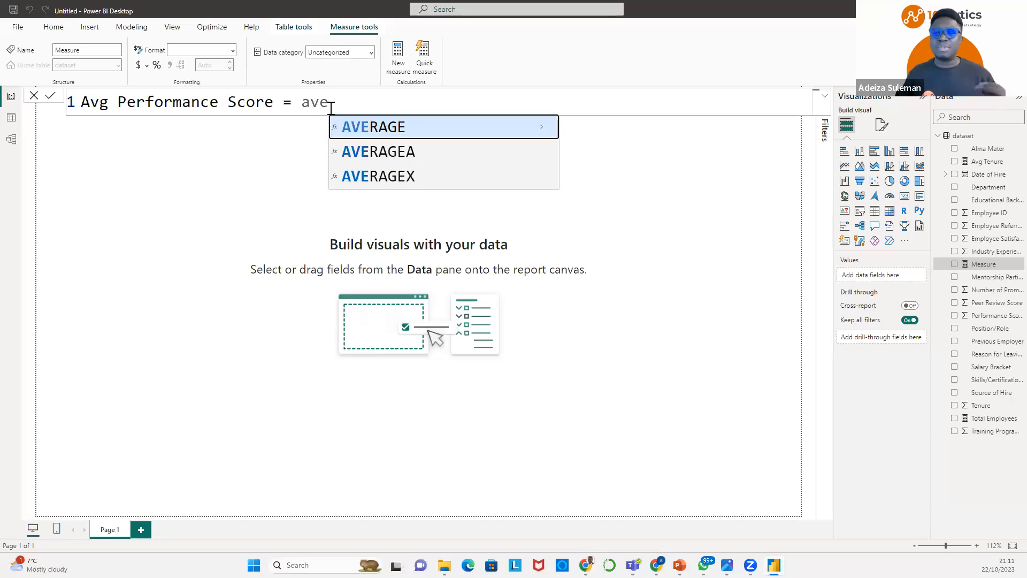
click(378, 128)
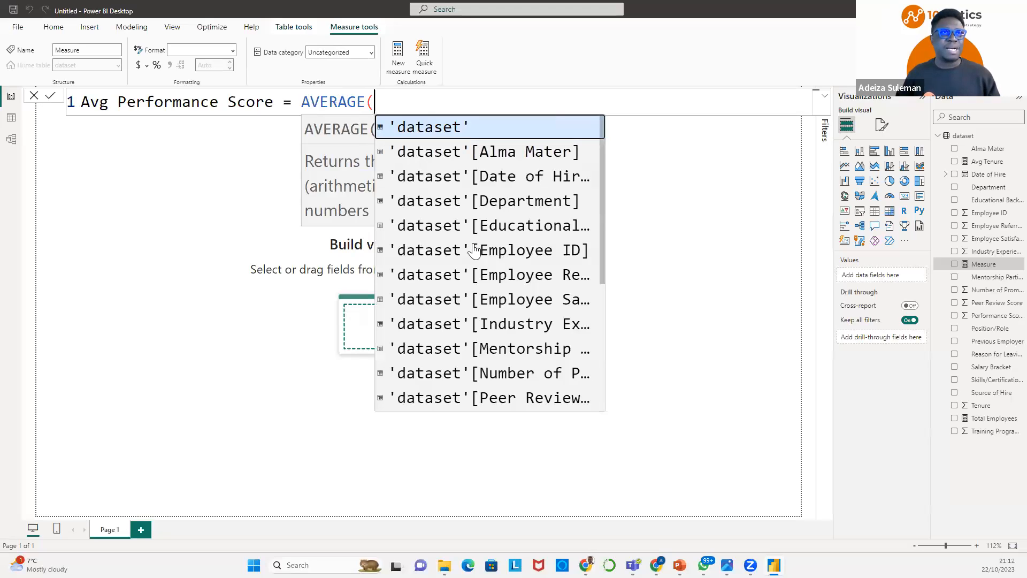
scroll(476, 255, down, 1)
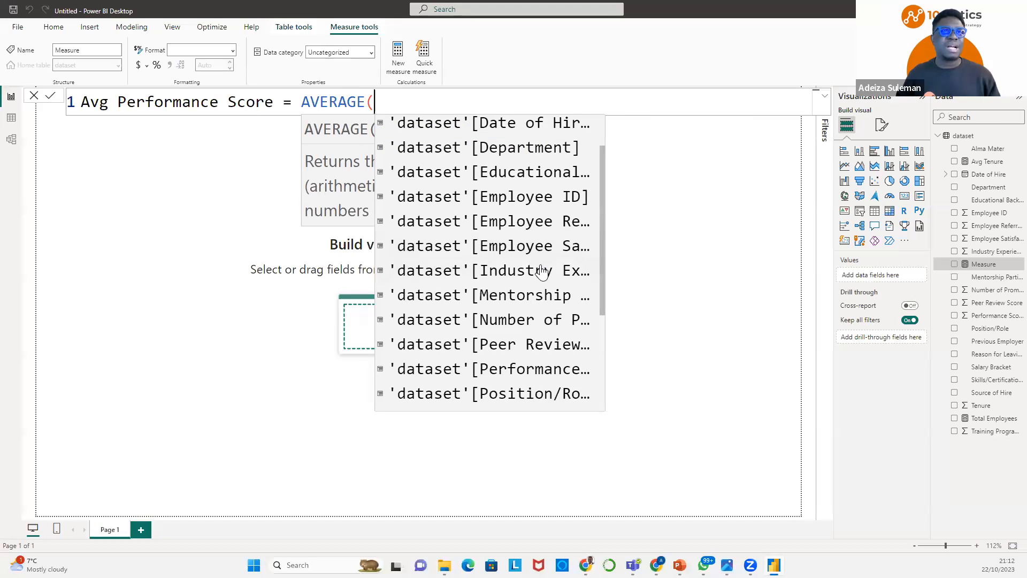
scroll(541, 273, down, 2)
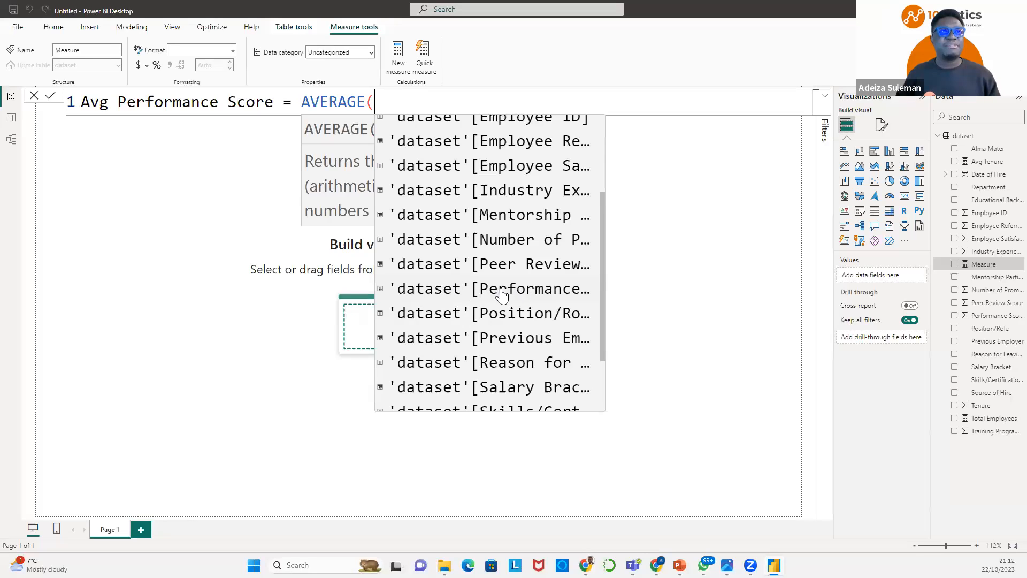
click(541, 294)
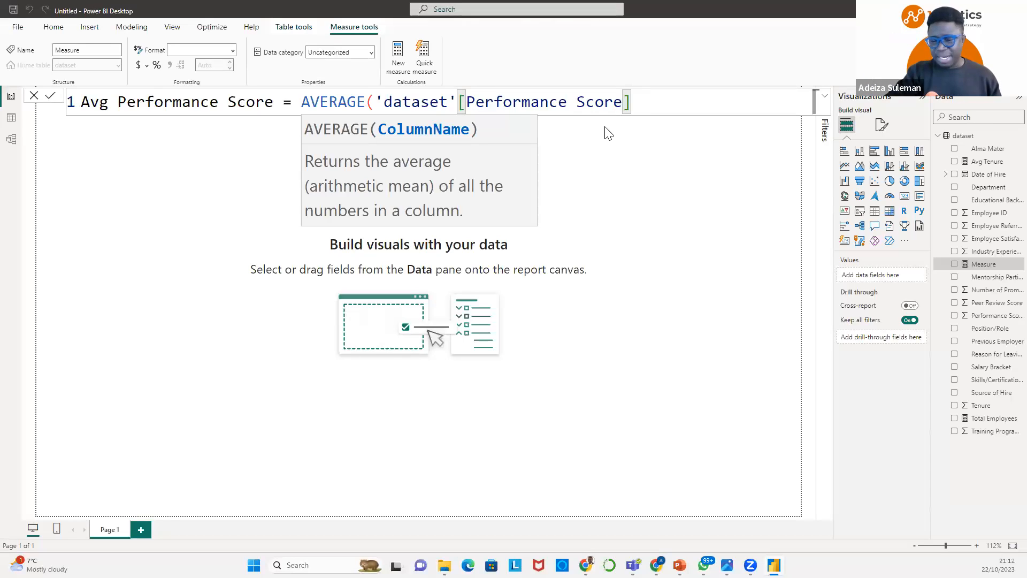
text())
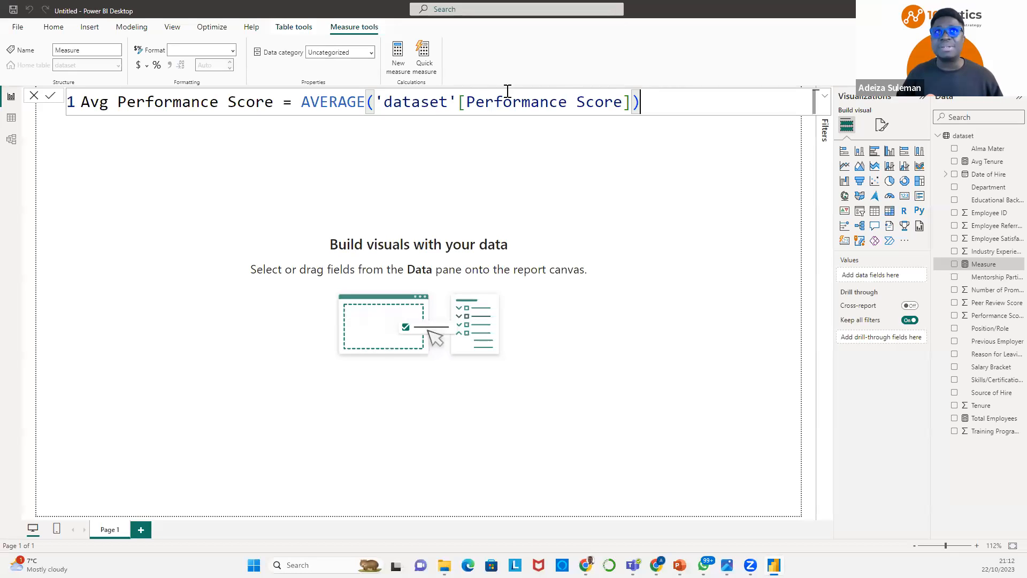
key(Return)
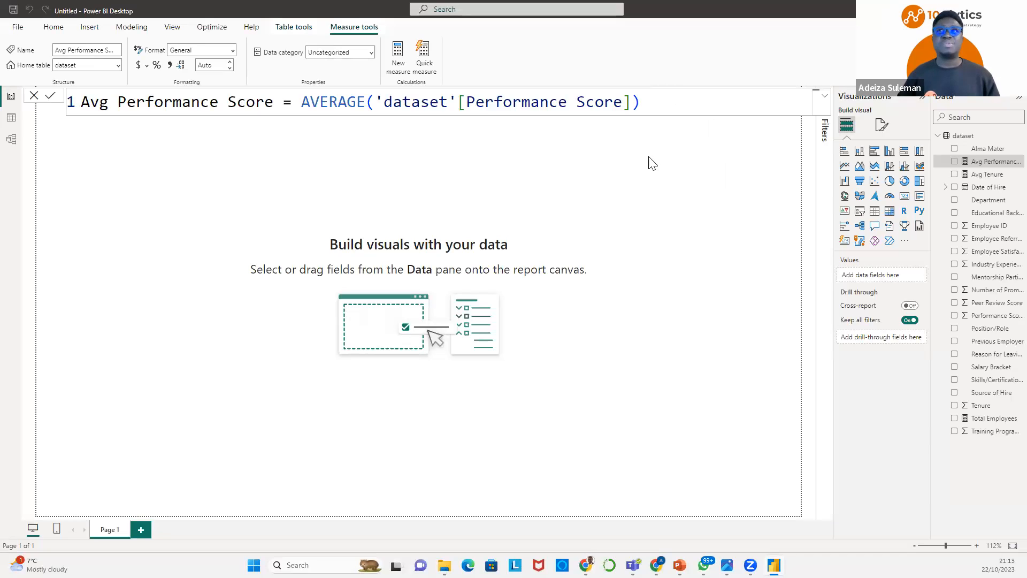
Add a measure to the dataset table: Avg Satisfaction Score = AVERAGE('dataset'[Employee Satisfaction Score]).
right_click(961, 135)
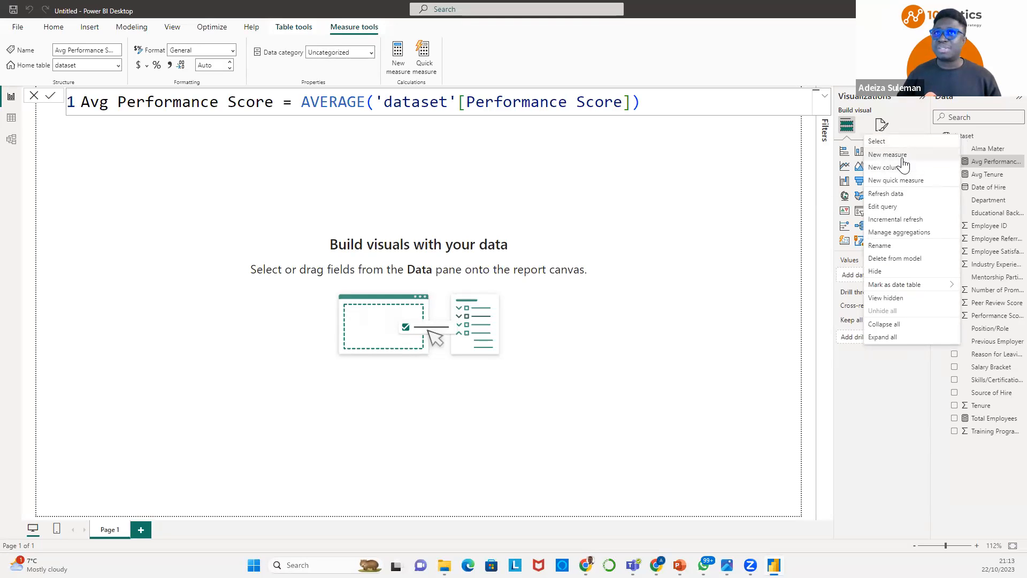
click(888, 154)
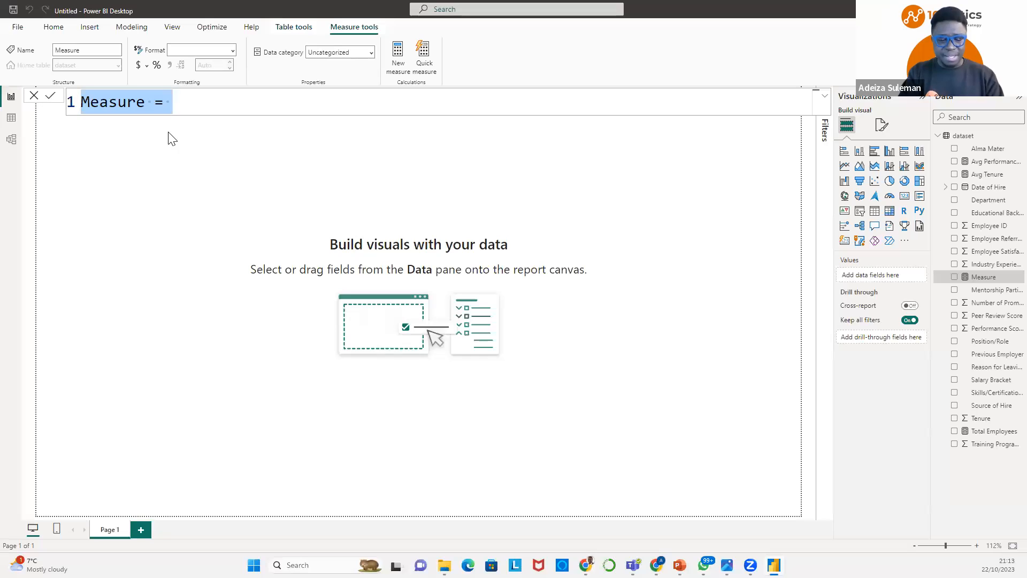
text(Avg )
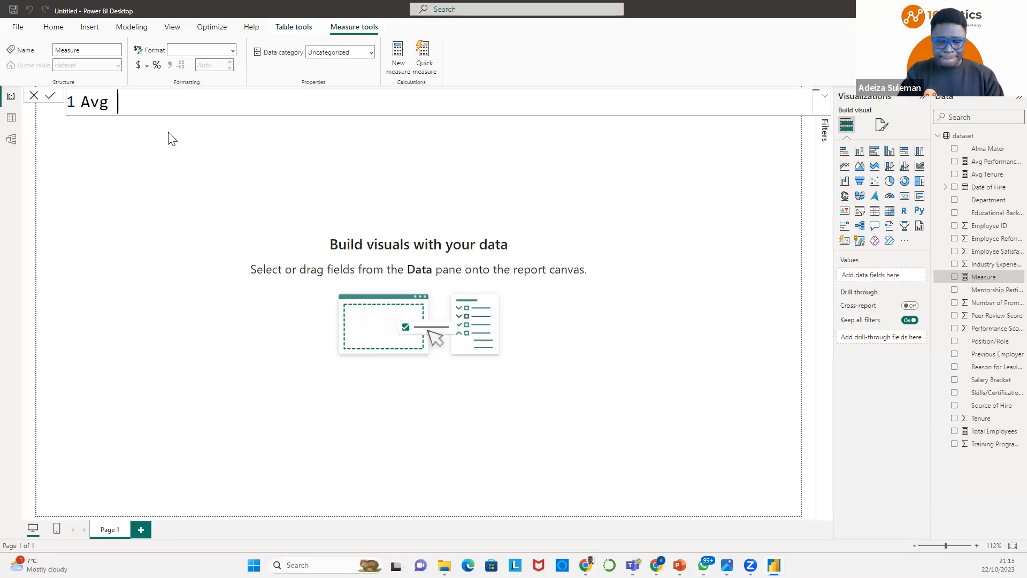
text(Sati)
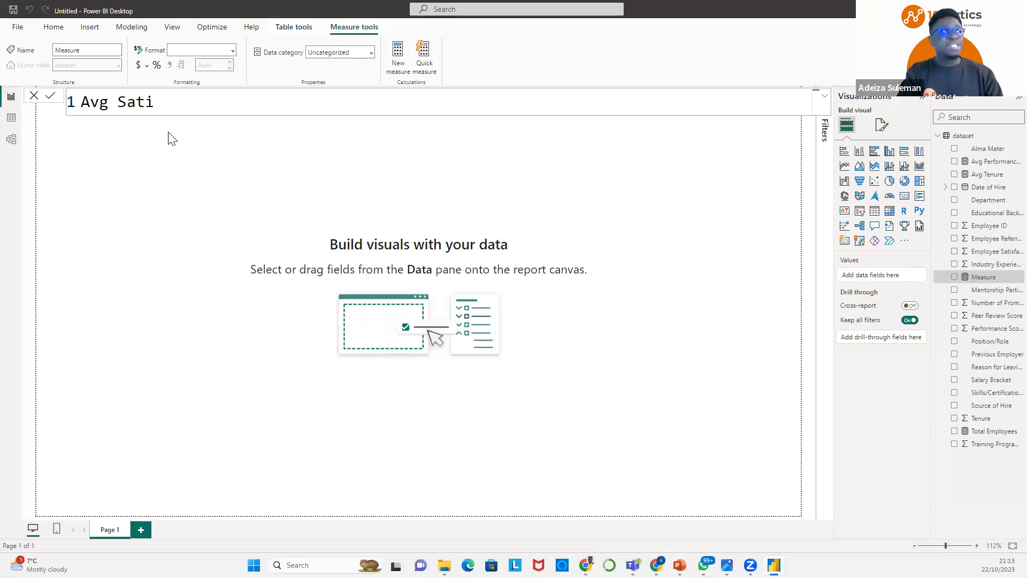
text(sfaction)
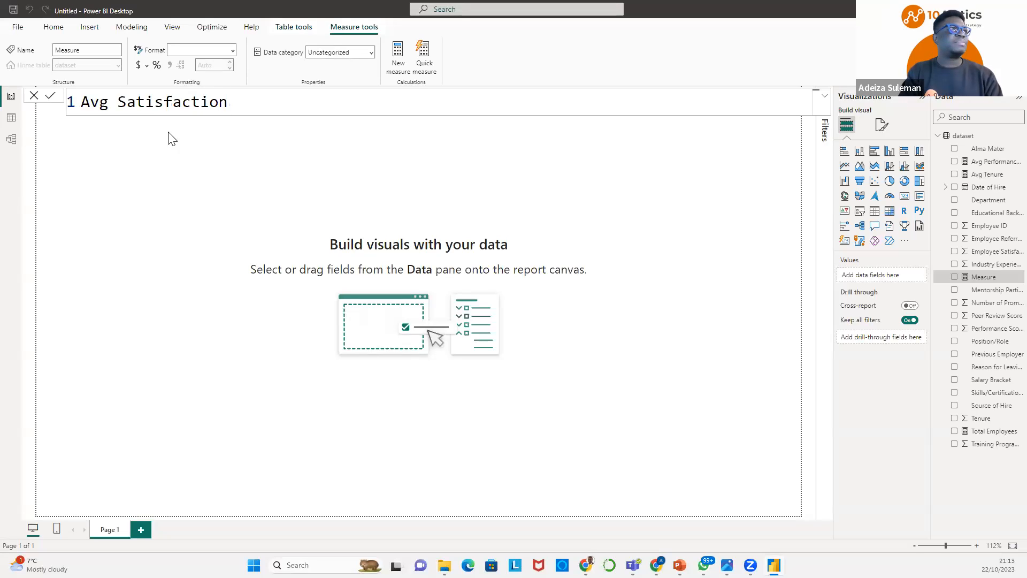
text( Sco)
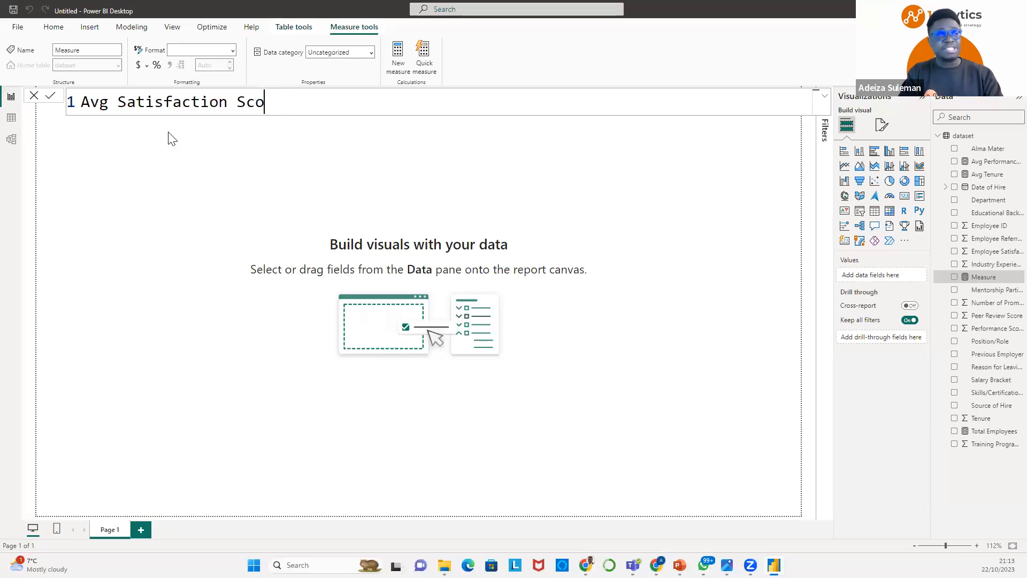
text(re = )
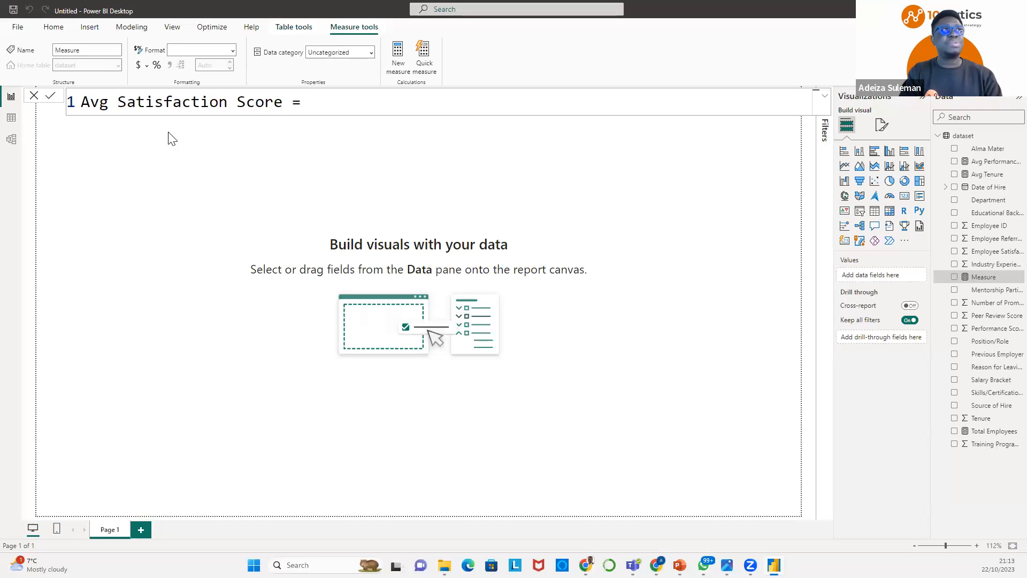
text(ave)
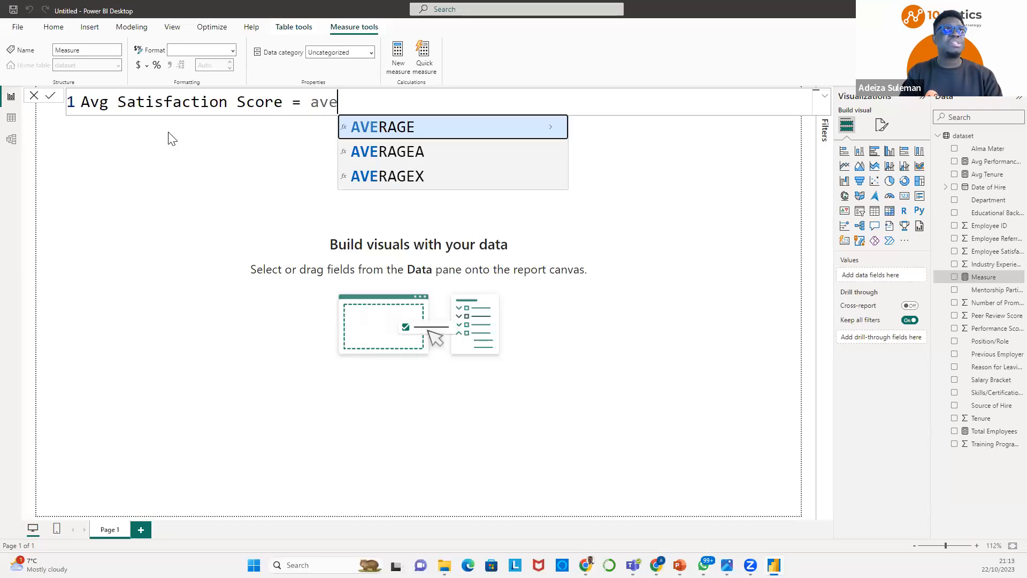
click(381, 124)
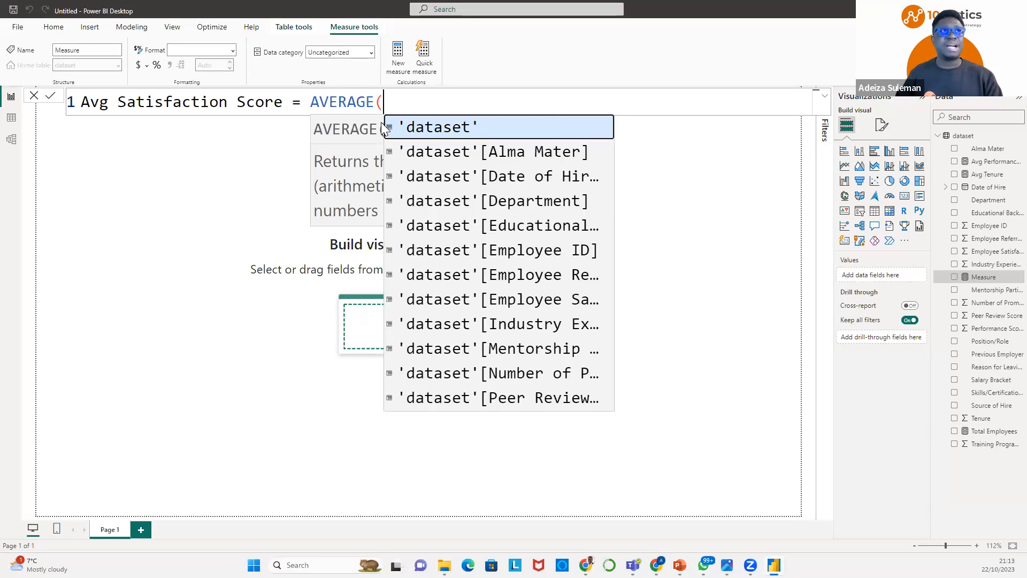
click(575, 306)
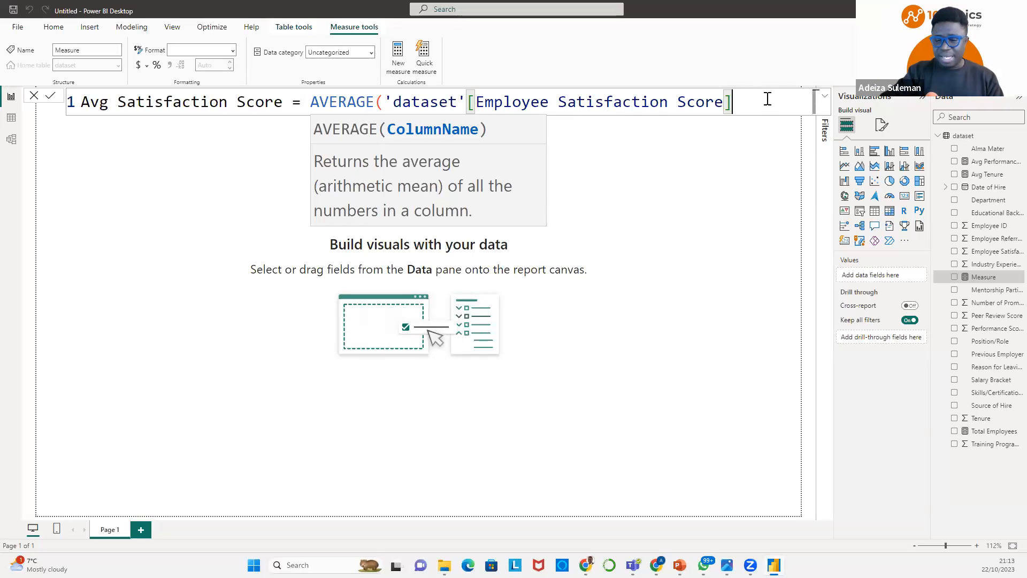
text())
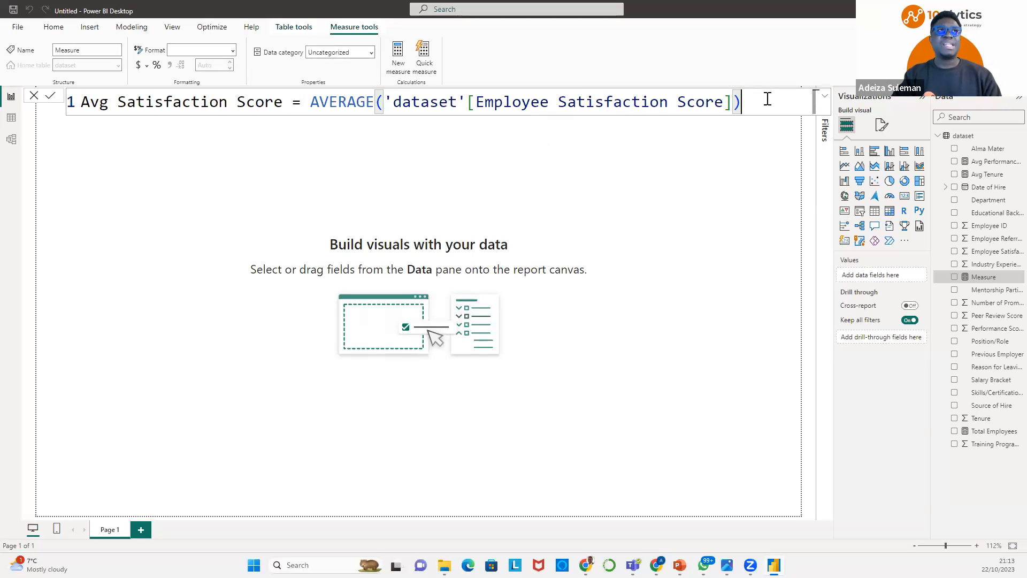
key(Return)
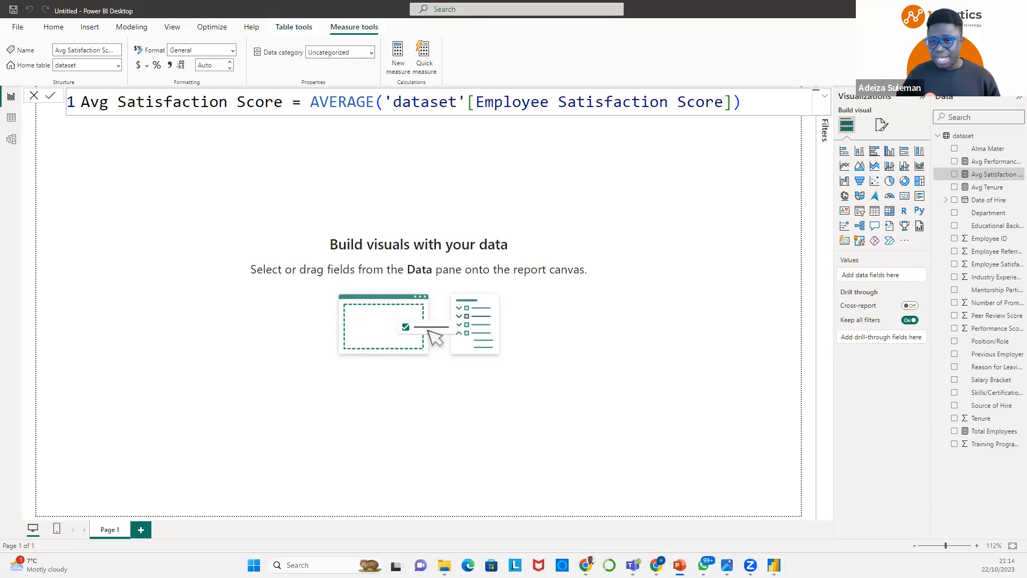
Switch to the PowerPoint slideshow and review the case study's six key insights, marking the metrics asked for in the first question with the pen.
key(alt+Tab)
key(Right)
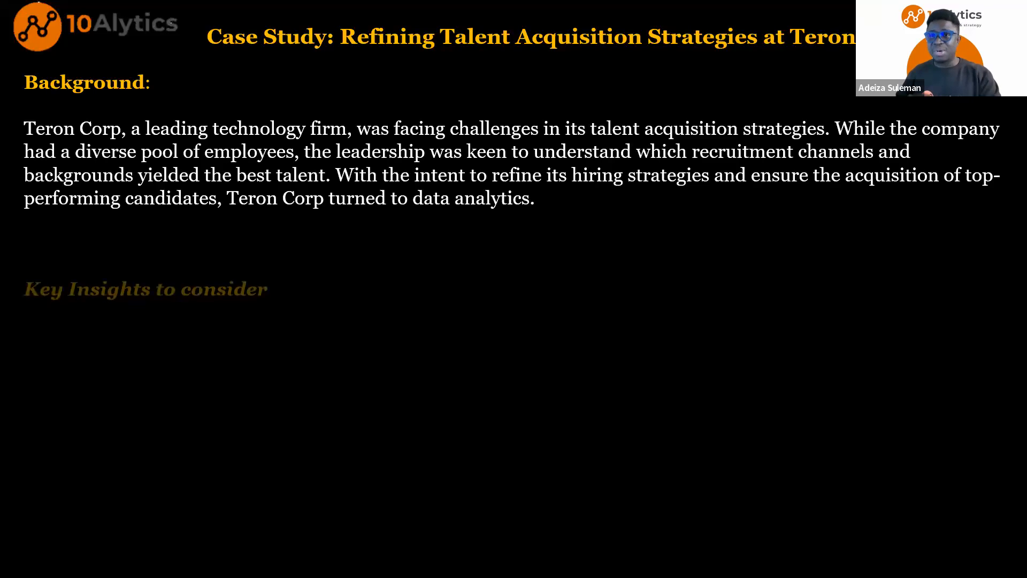
key(Right)
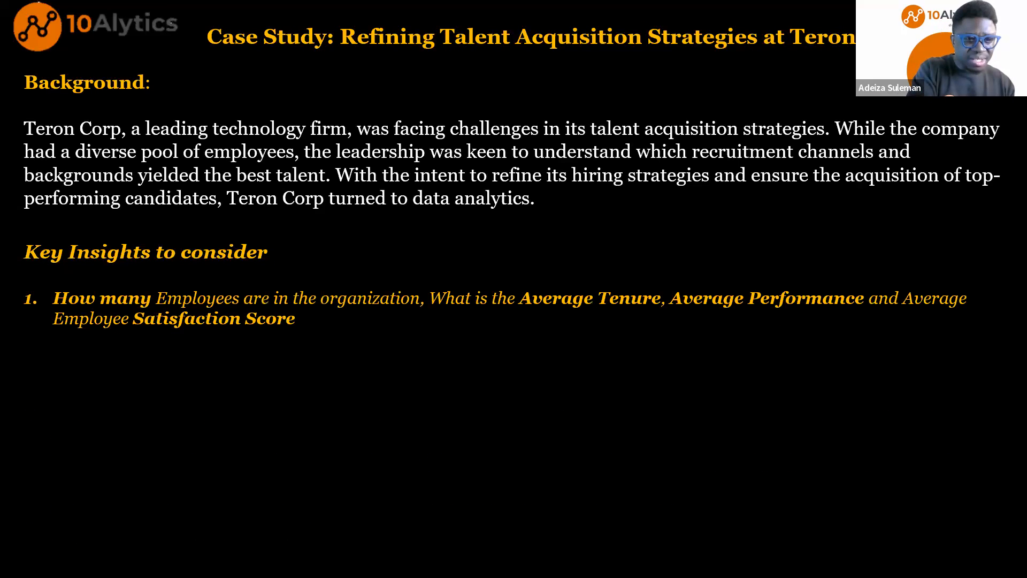
mouse_move(145, 279)
mouse_down()
mouse_move(75, 312)
mouse_move(125, 259)
mouse_up()
drag(540, 311, 865, 308)
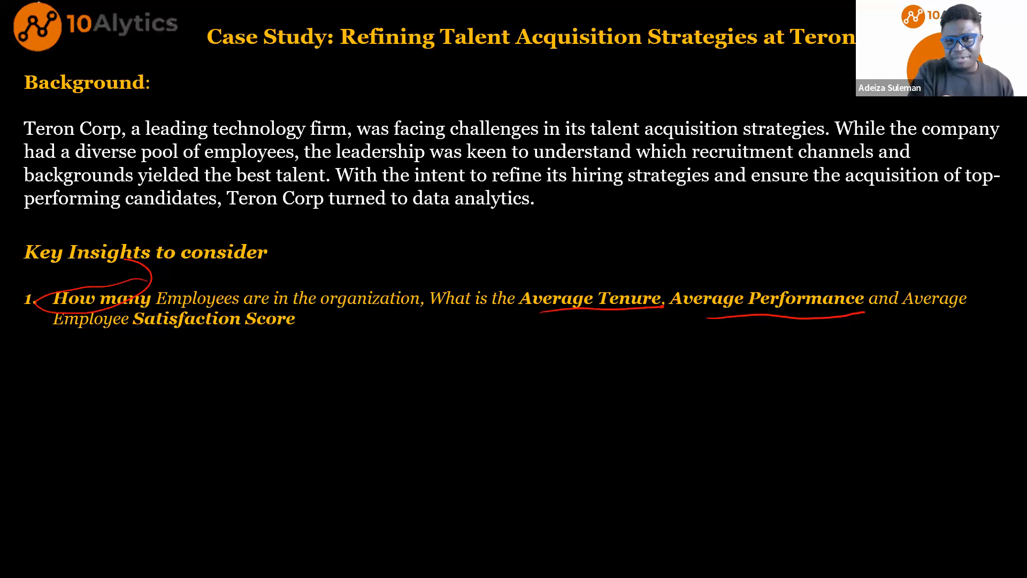
drag(126, 343, 309, 343)
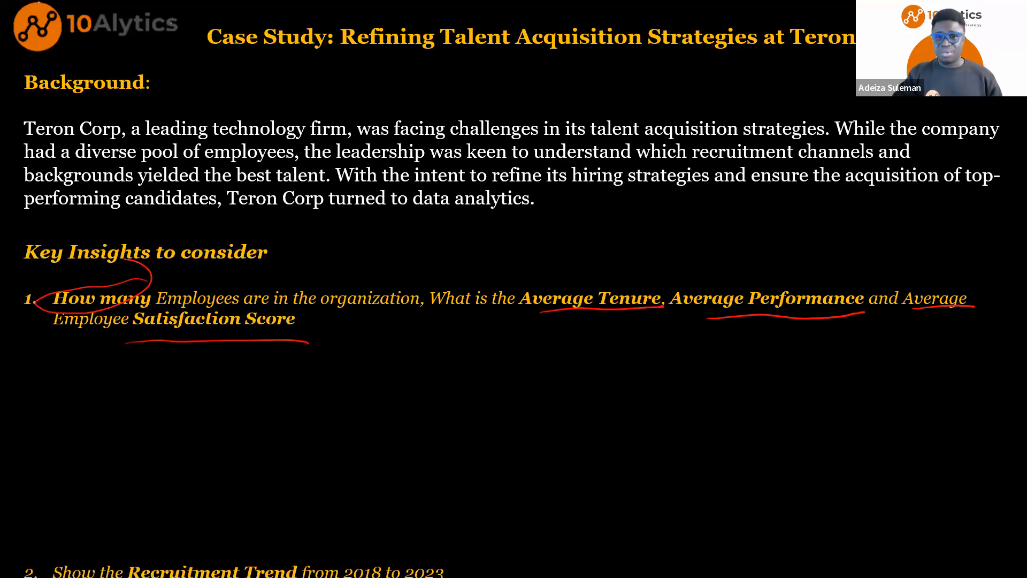
key(Right)
key(Right)
key(Right)
key(Right)
key(Right)
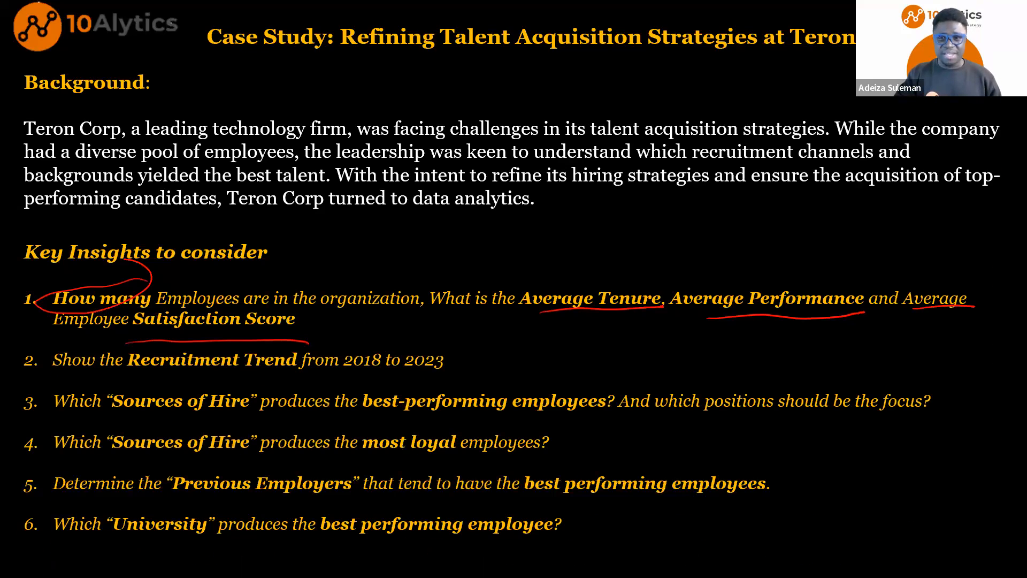
Examine the Talent Sourcing Analysis dashboard slide and circle its four KPI cards with the pen.
key(Right)
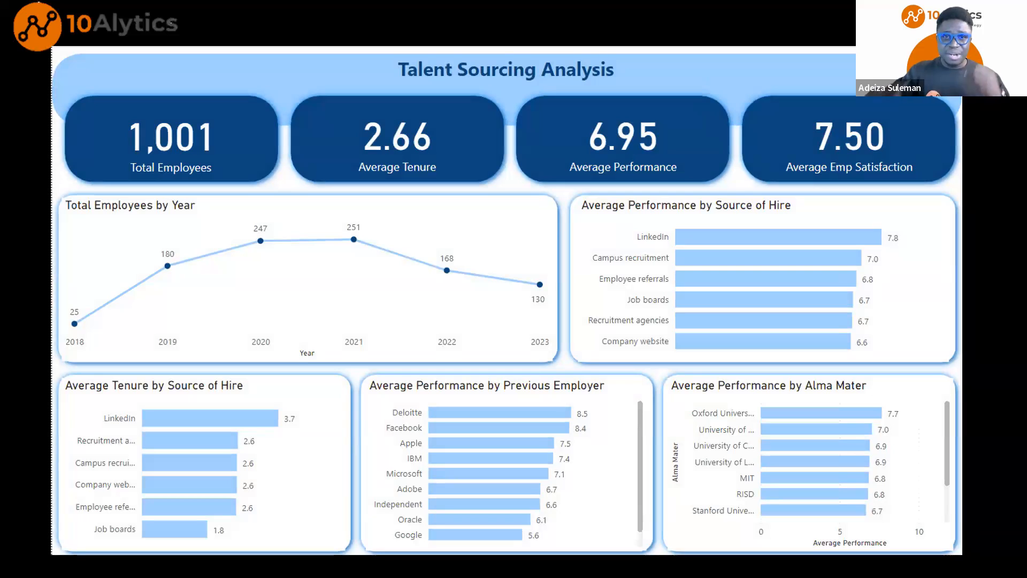
mouse_move(230, 85)
mouse_down()
mouse_move(60, 133)
mouse_move(272, 121)
mouse_move(230, 86)
mouse_up()
mouse_move(446, 92)
mouse_down()
mouse_move(366, 191)
mouse_move(399, 86)
mouse_up()
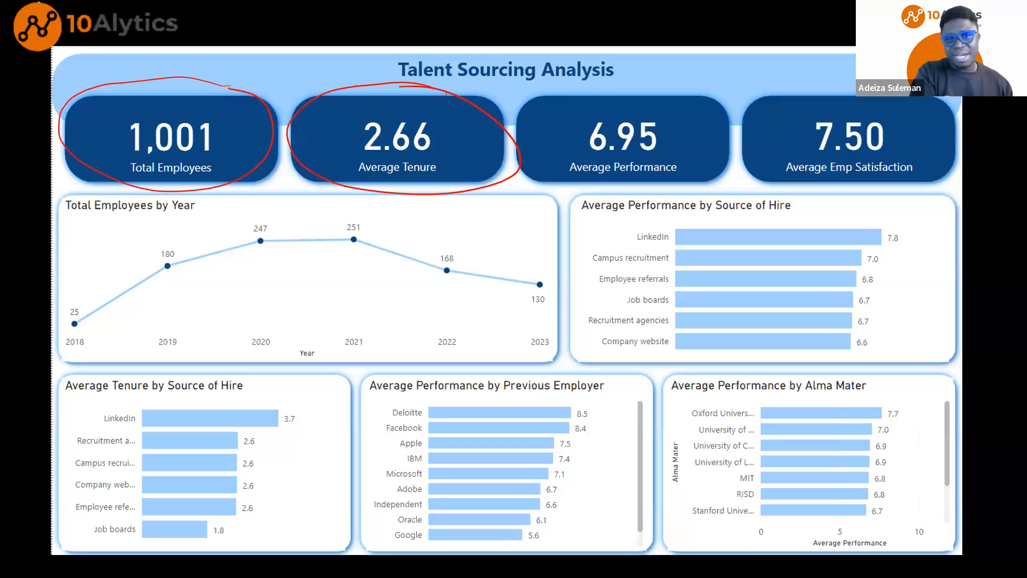
mouse_move(631, 84)
mouse_down()
mouse_move(588, 191)
mouse_move(643, 85)
mouse_up()
mouse_move(855, 60)
mouse_down()
mouse_move(733, 128)
mouse_move(928, 102)
mouse_up()
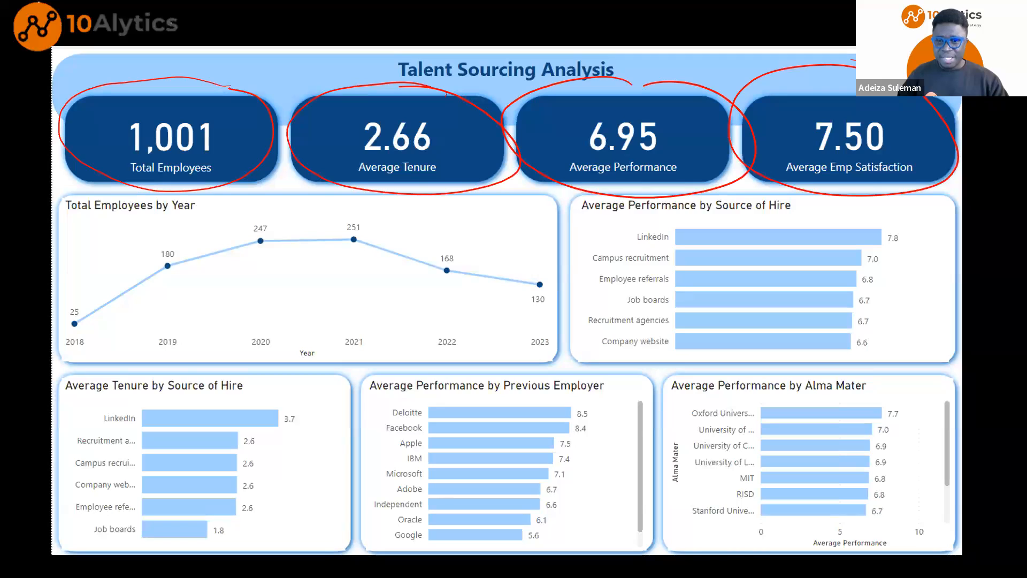
Switch to Power BI Desktop and insert a rounded rectangle shape on the blank report page.
key(alt+Tab)
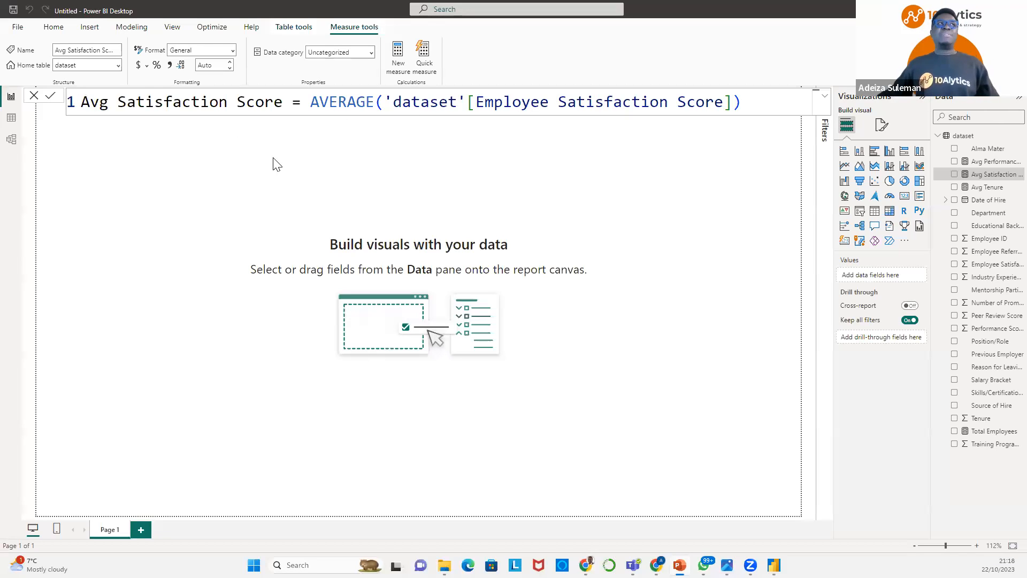
click(344, 184)
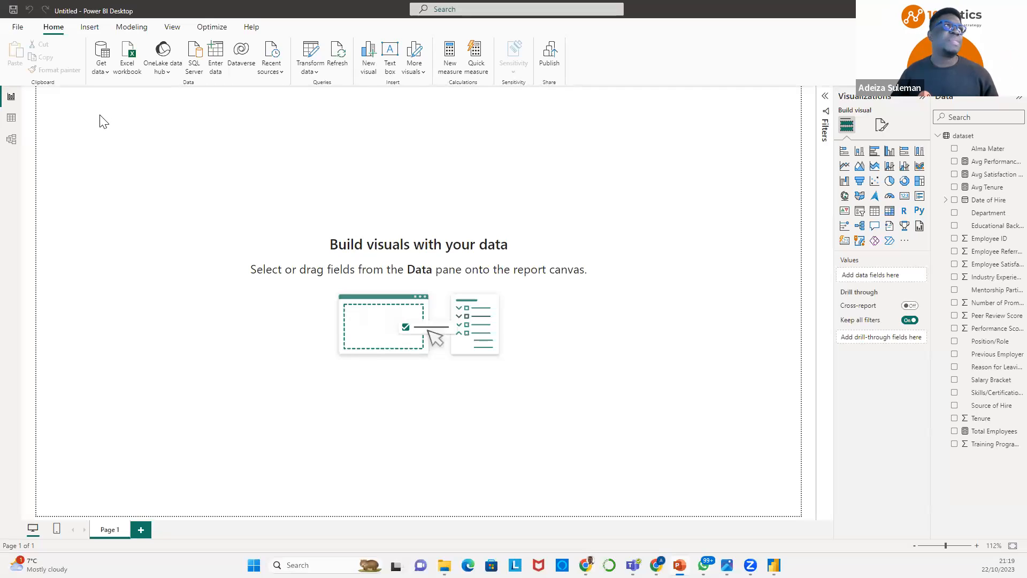
click(92, 29)
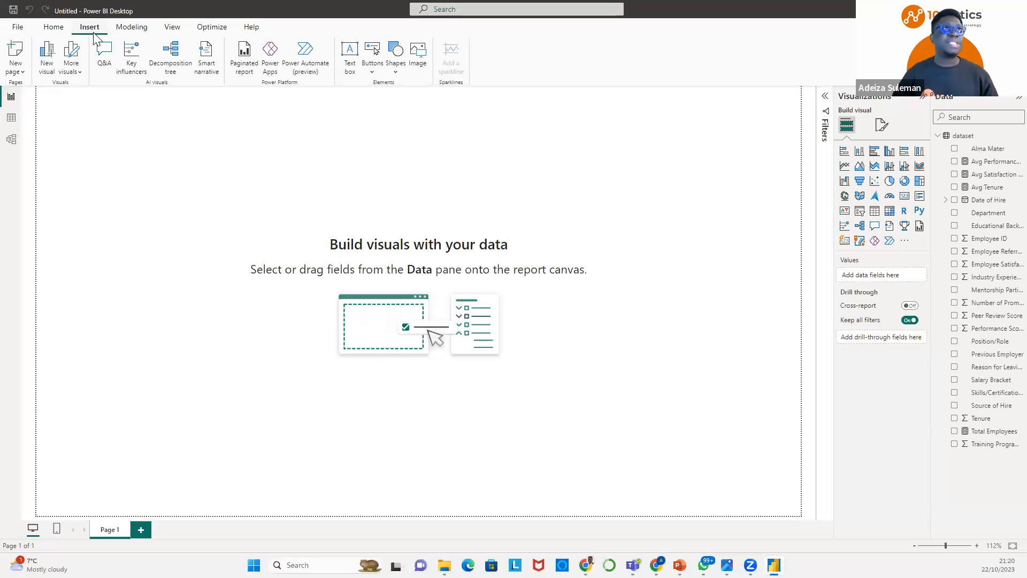
click(396, 73)
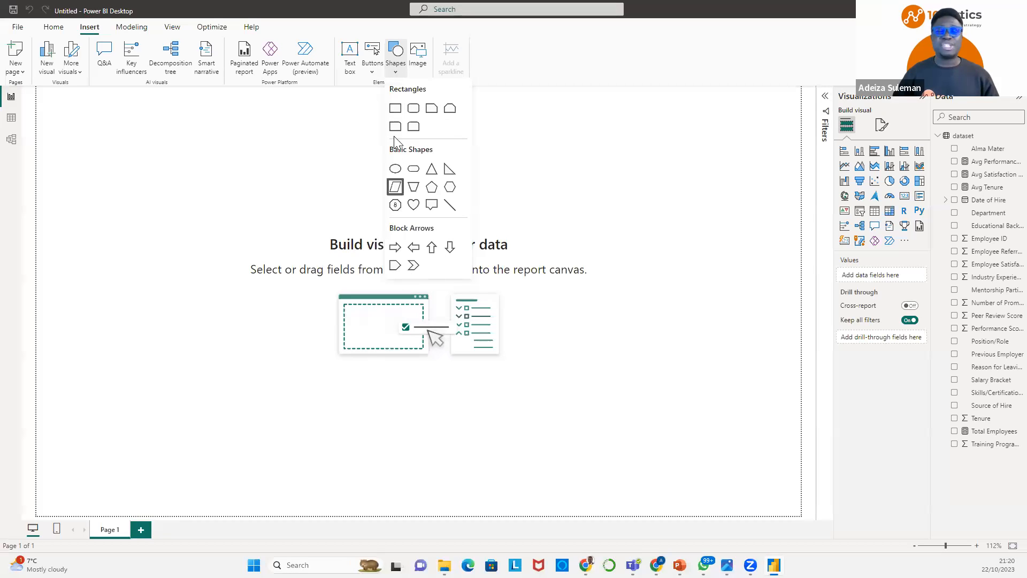
click(414, 109)
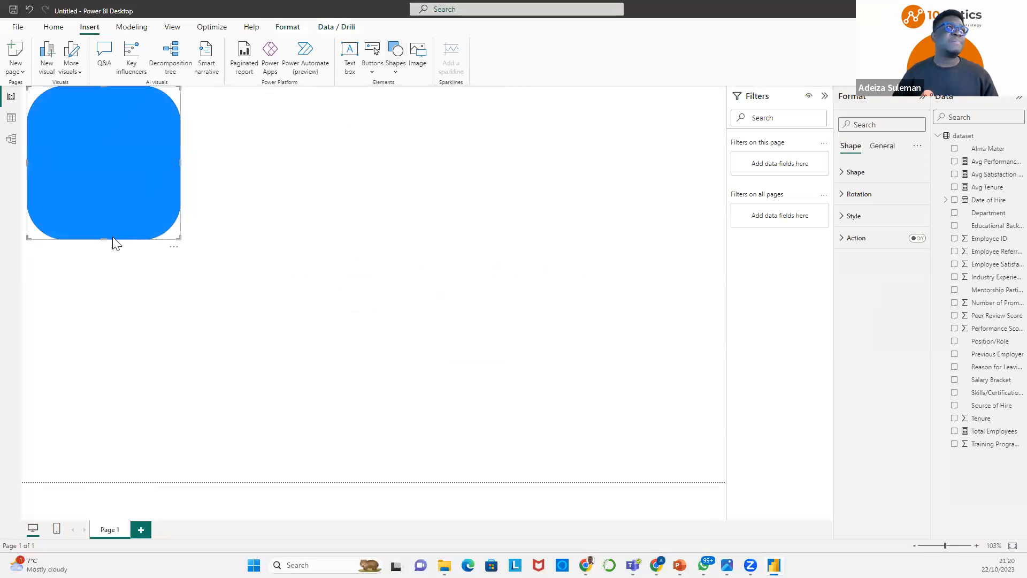
Resize the rounded rectangle into a thin banner spanning the full width of the page's upper edge, and collapse the Filters pane.
mouse_move(110, 178)
mouse_down()
mouse_move(133, 196)
mouse_move(102, 174)
mouse_up()
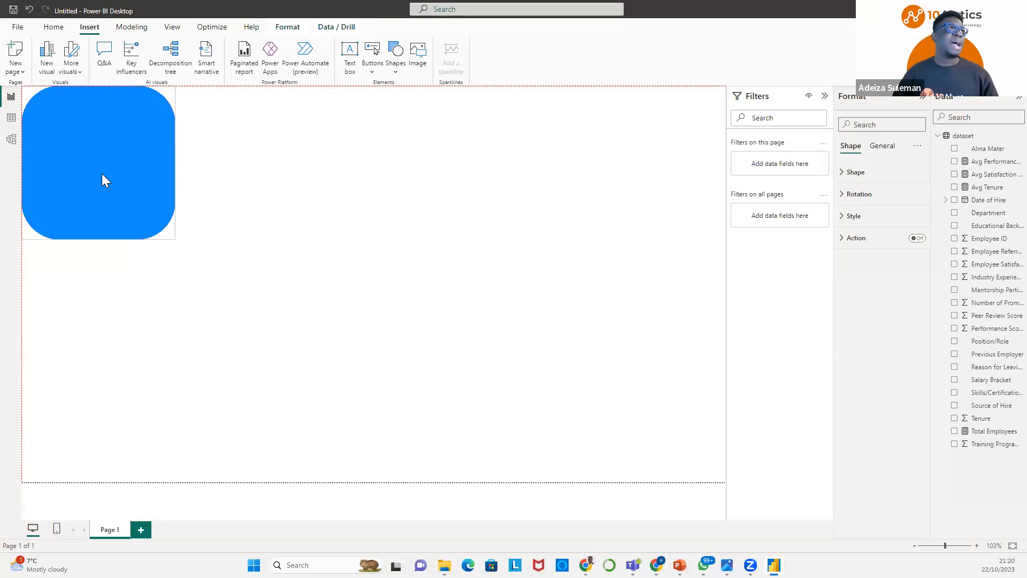
drag(96, 233, 99, 139)
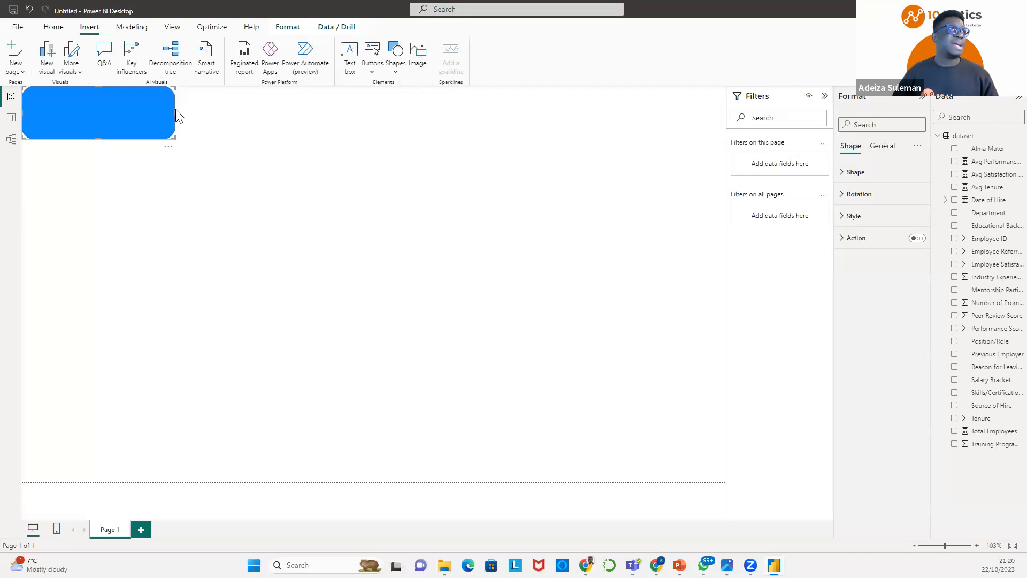
drag(175, 112, 726, 140)
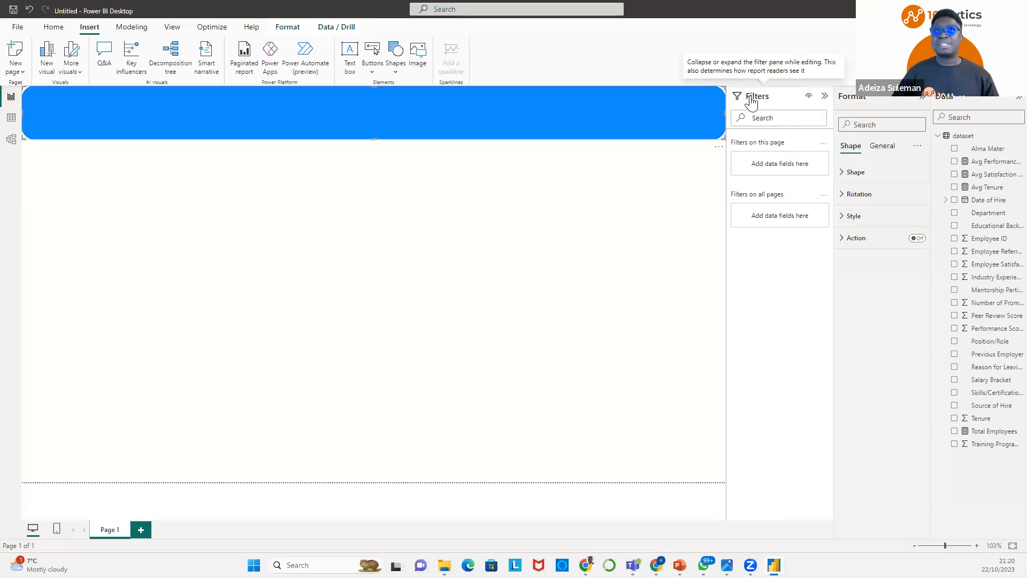
click(825, 99)
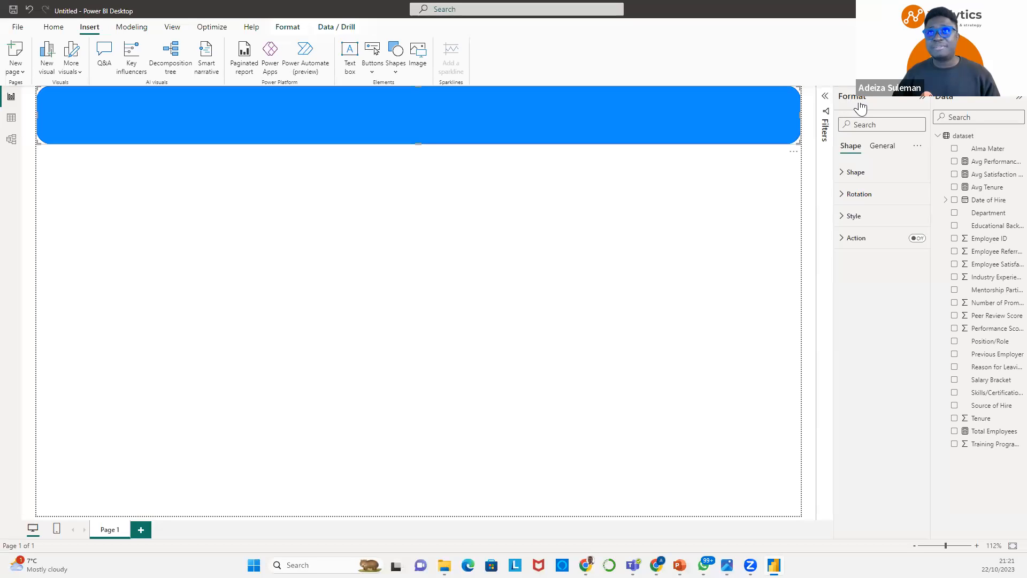
Set the banner shape's rounded corners to 35 %.
click(845, 174)
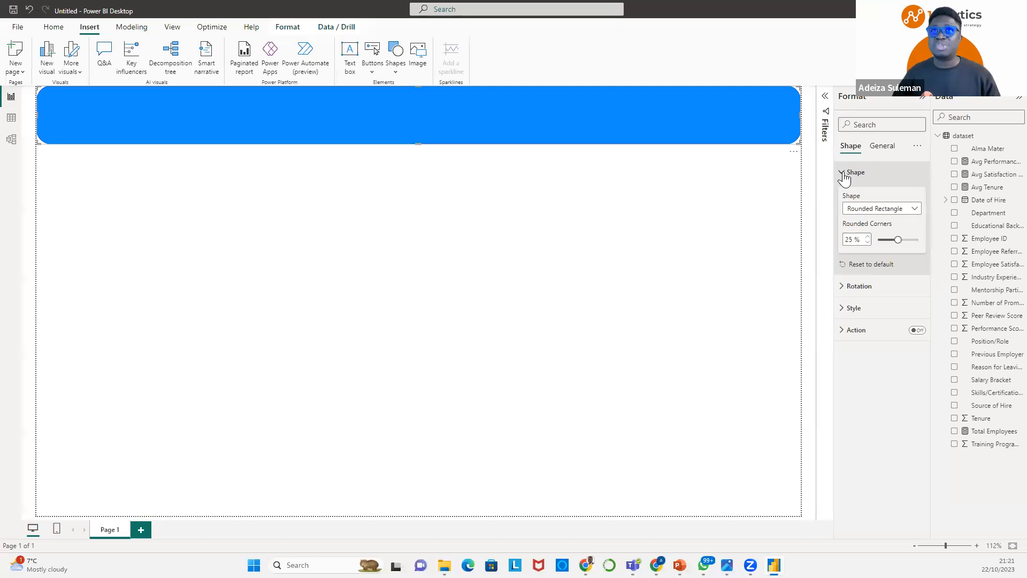
click(868, 237)
click(868, 237)
click(868, 238)
click(868, 237)
click(868, 237)
click(868, 237)
click(868, 238)
click(868, 237)
click(868, 237)
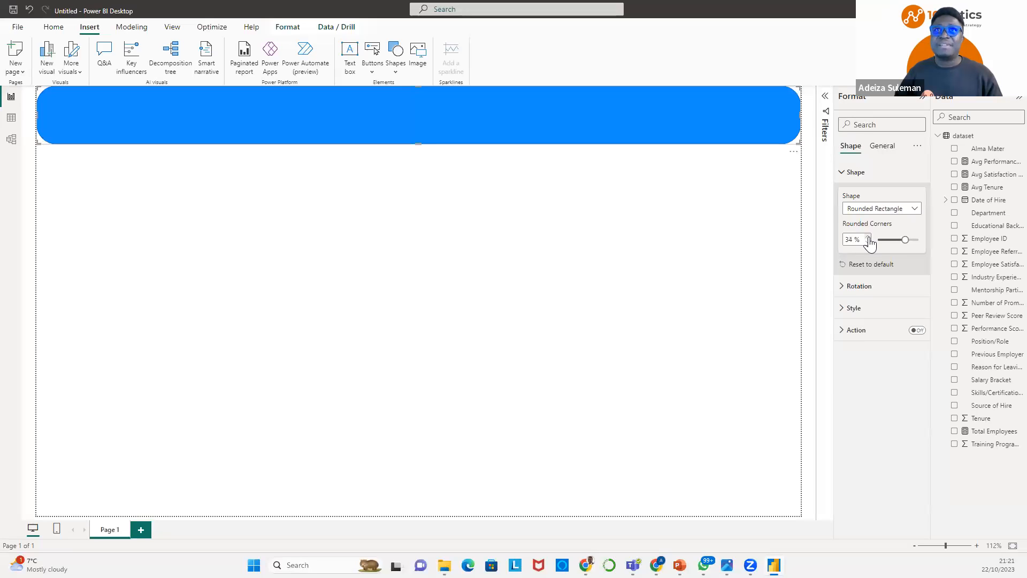
click(868, 237)
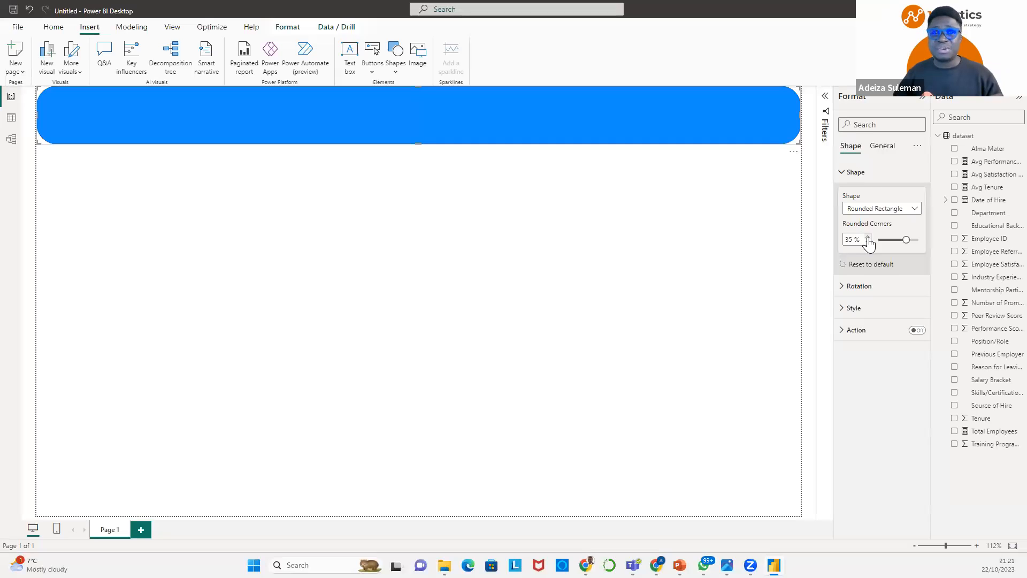
drag(907, 240, 934, 251)
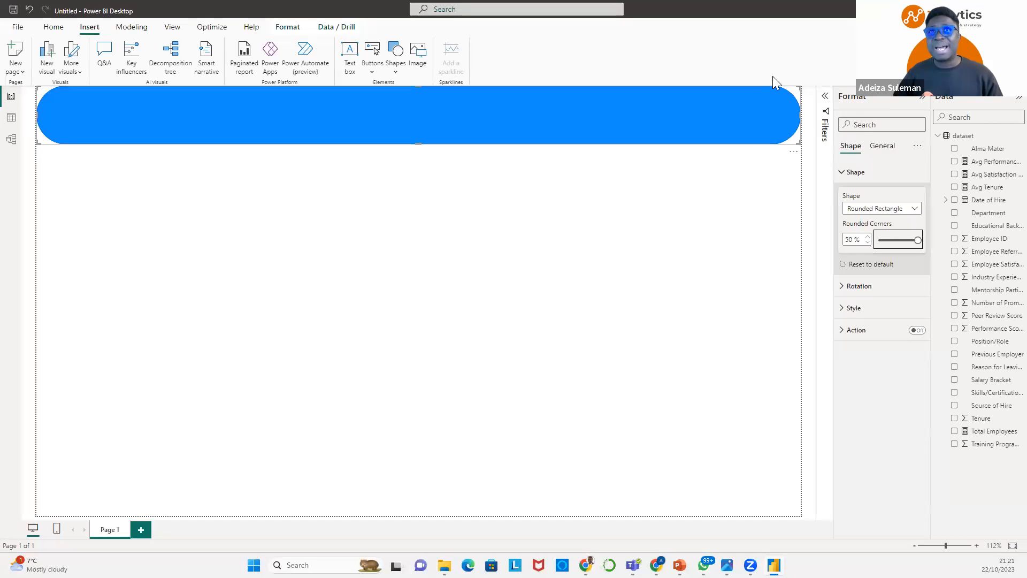
drag(918, 239, 906, 239)
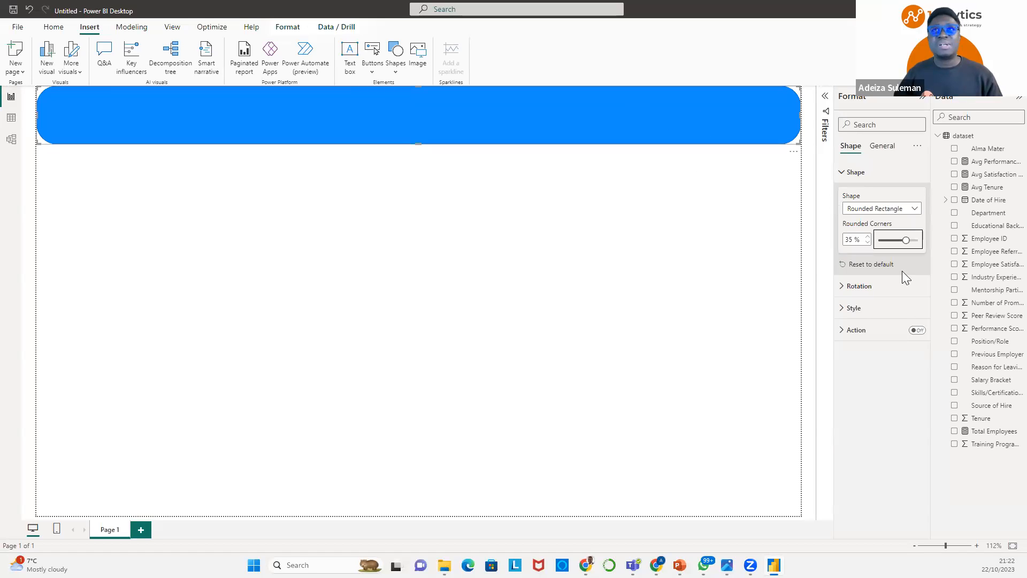
Fill the banner with light blue #a0d1ff (Theme color 1, 60% lighter) and turn off its border.
click(846, 309)
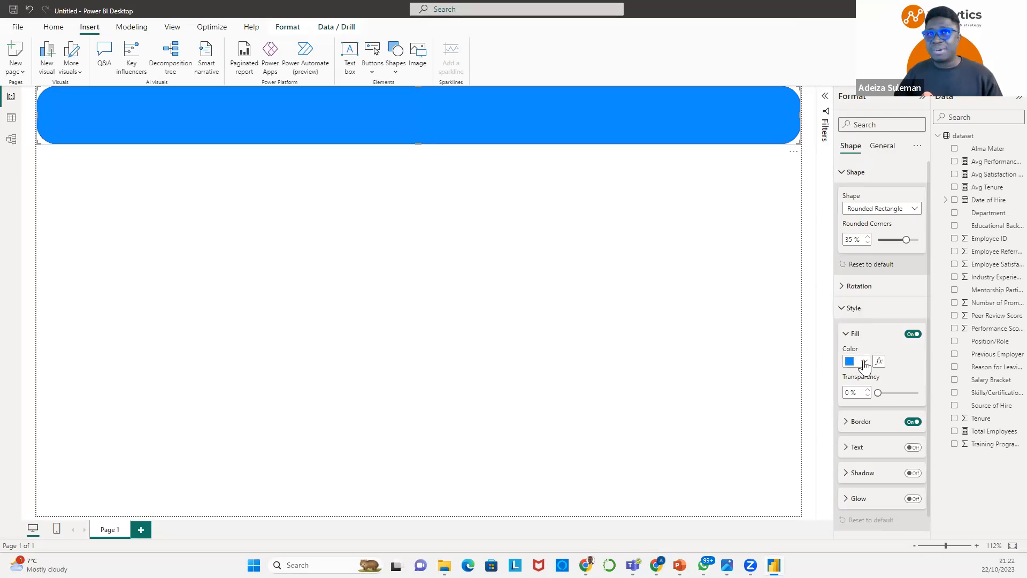
click(864, 362)
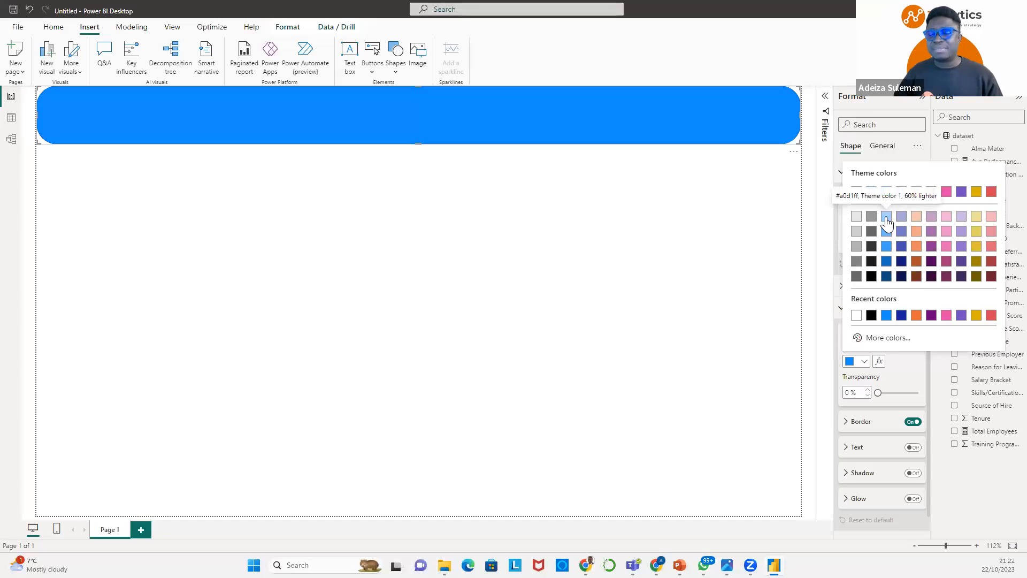
click(887, 217)
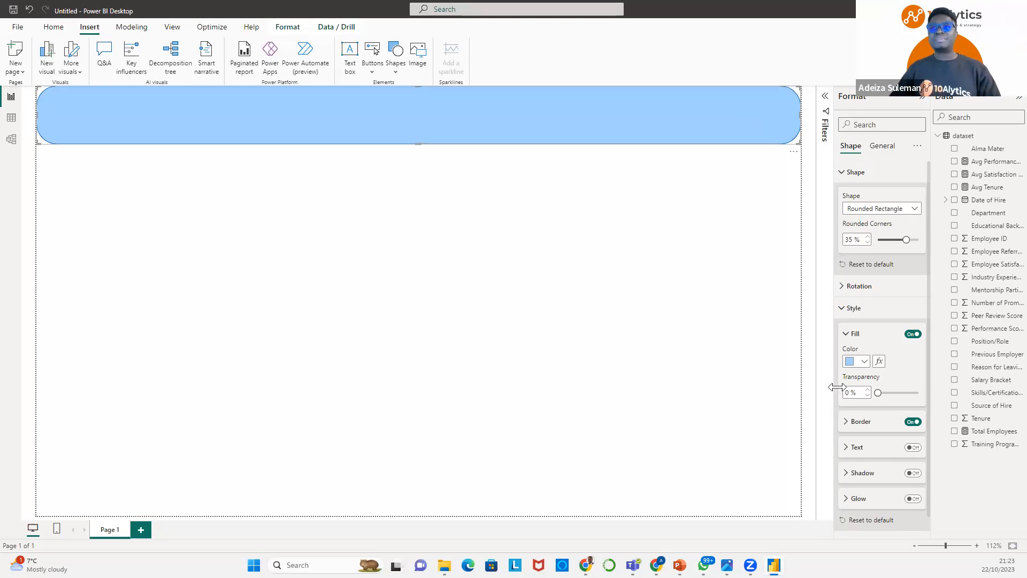
click(912, 425)
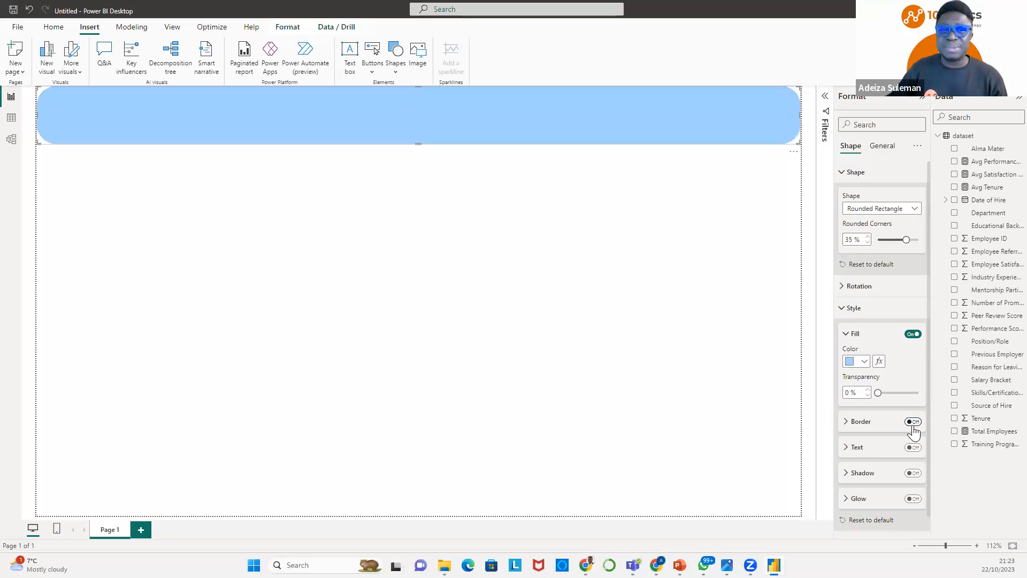
click(519, 253)
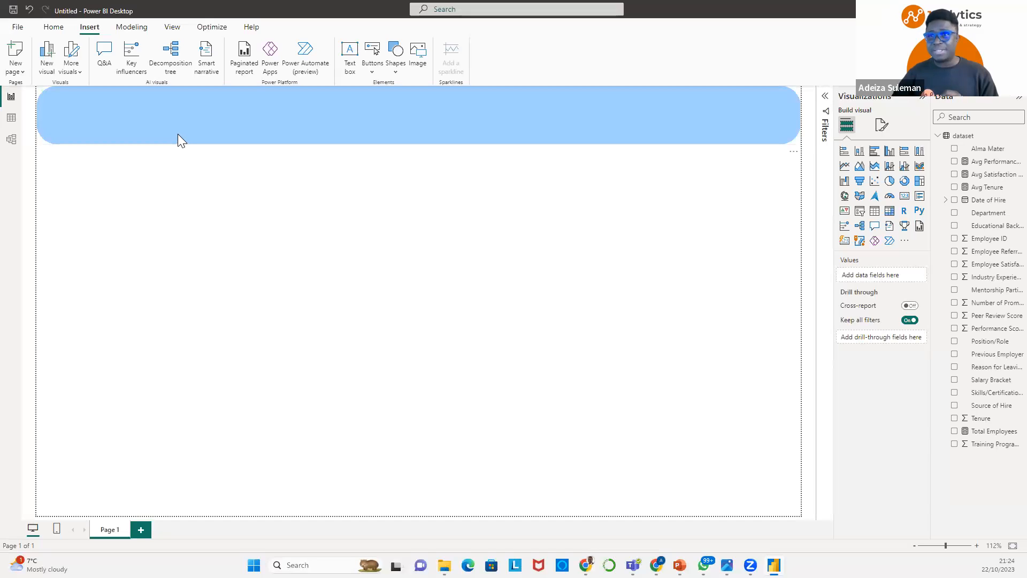
Duplicate the banner, narrow the copy to slightly under a quarter of the page width, and overlap it on the banner's lower-left edge.
click(267, 102)
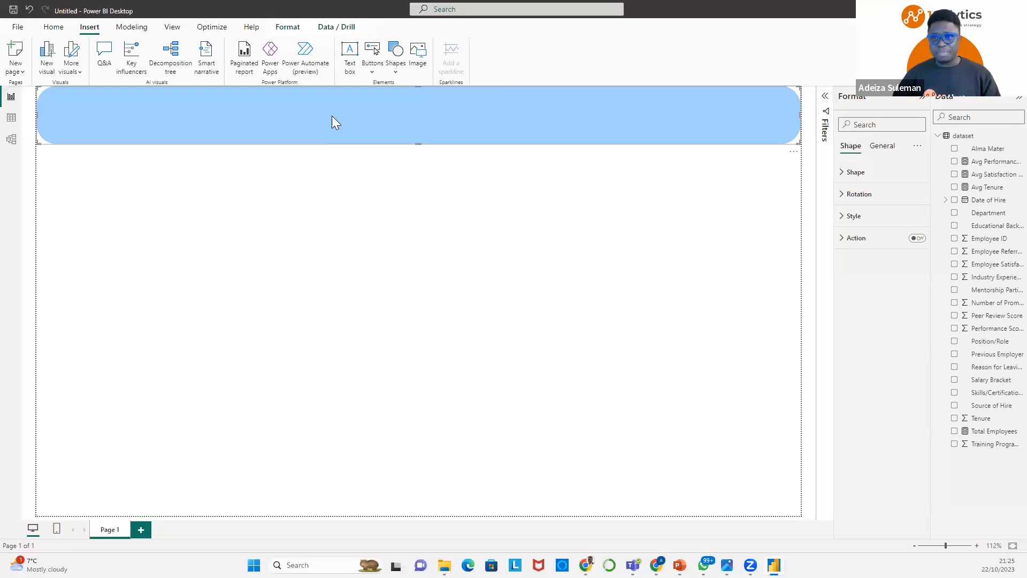
drag(332, 123, 352, 167)
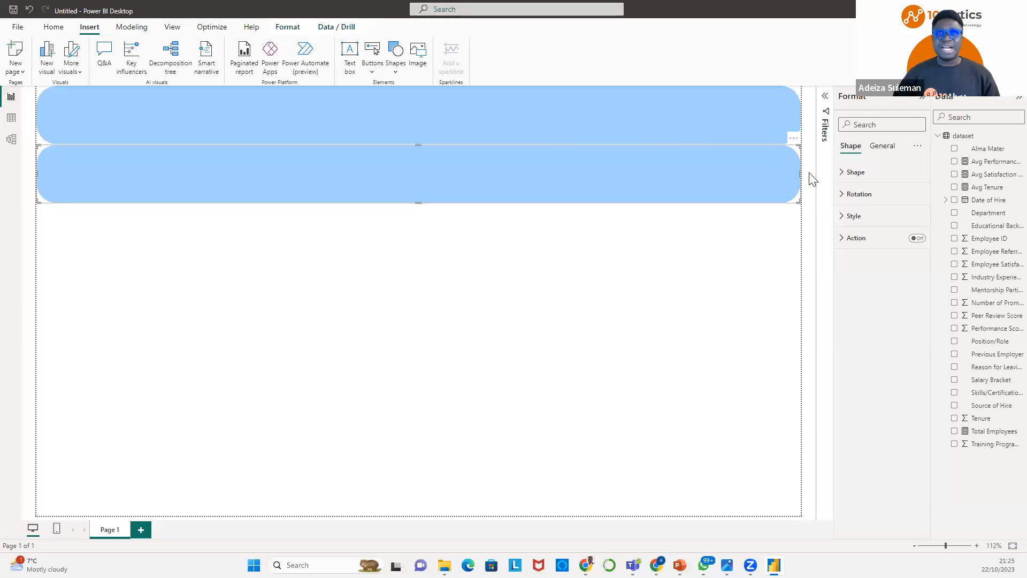
drag(798, 175, 215, 195)
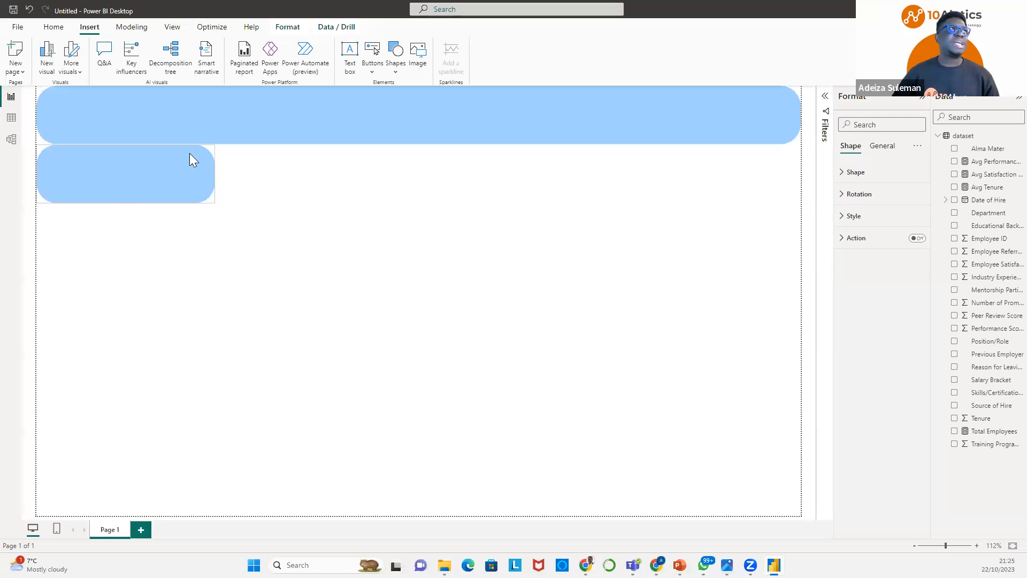
click(53, 28)
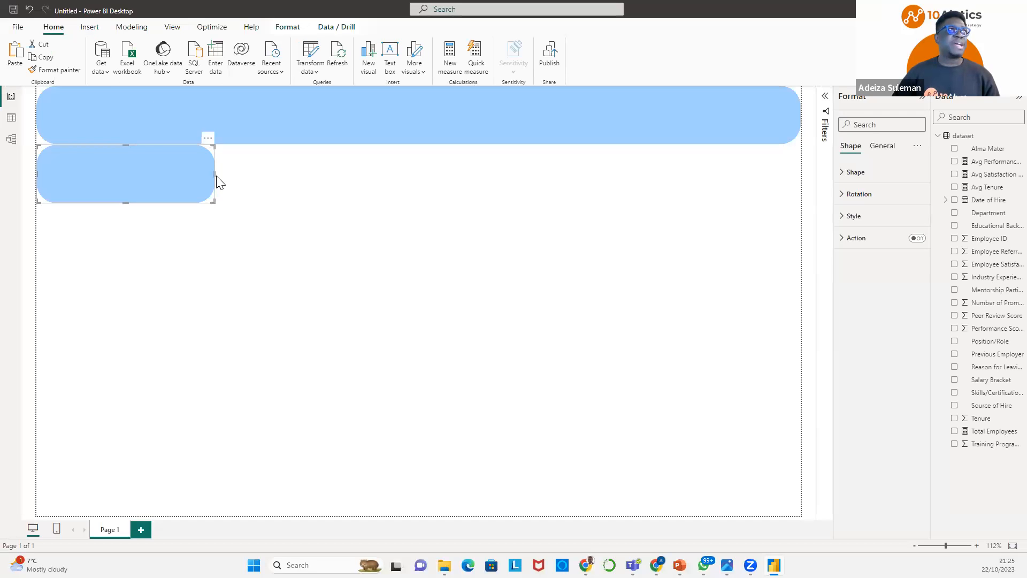
drag(209, 173, 208, 174)
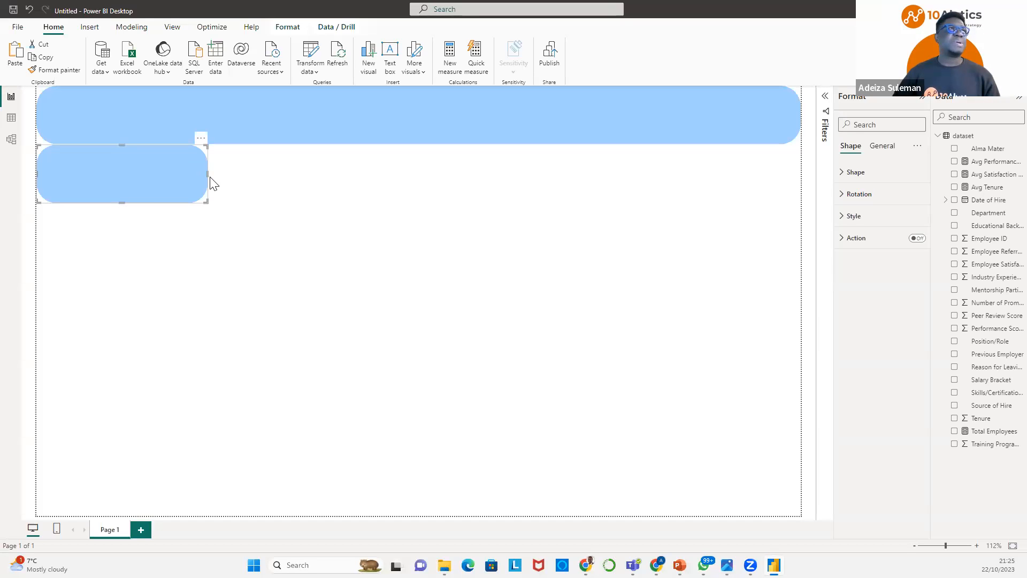
drag(141, 178, 143, 156)
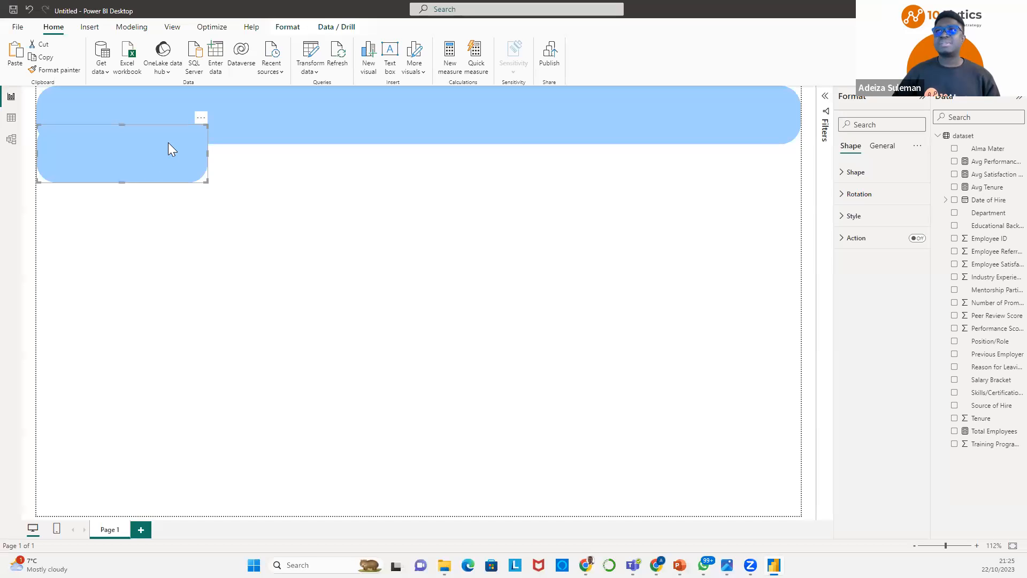
drag(122, 181, 122, 185)
Fill the small card shape with the darkest shade of the blue theme color, shift it slightly right and make it slightly taller.
click(141, 156)
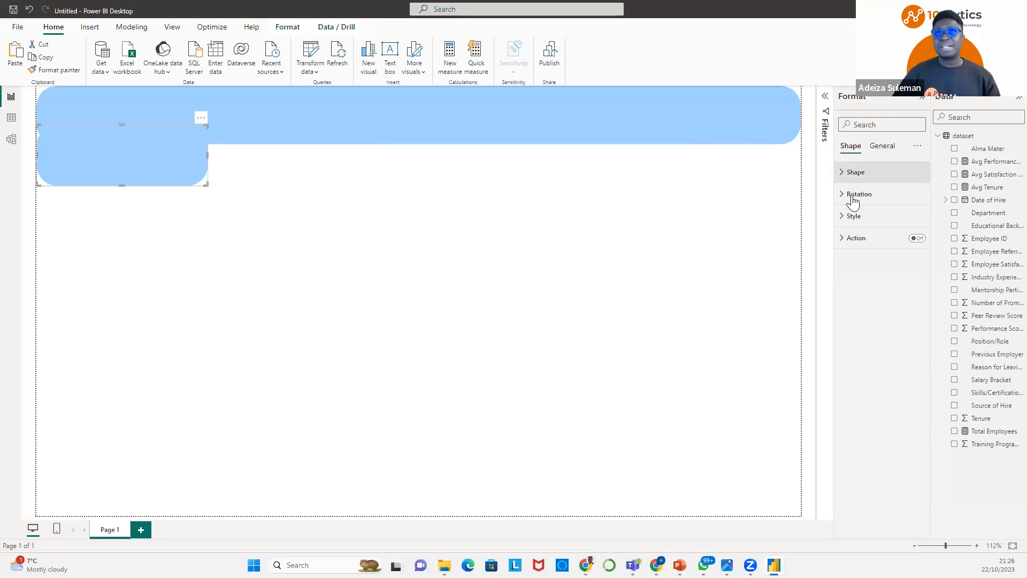
click(844, 219)
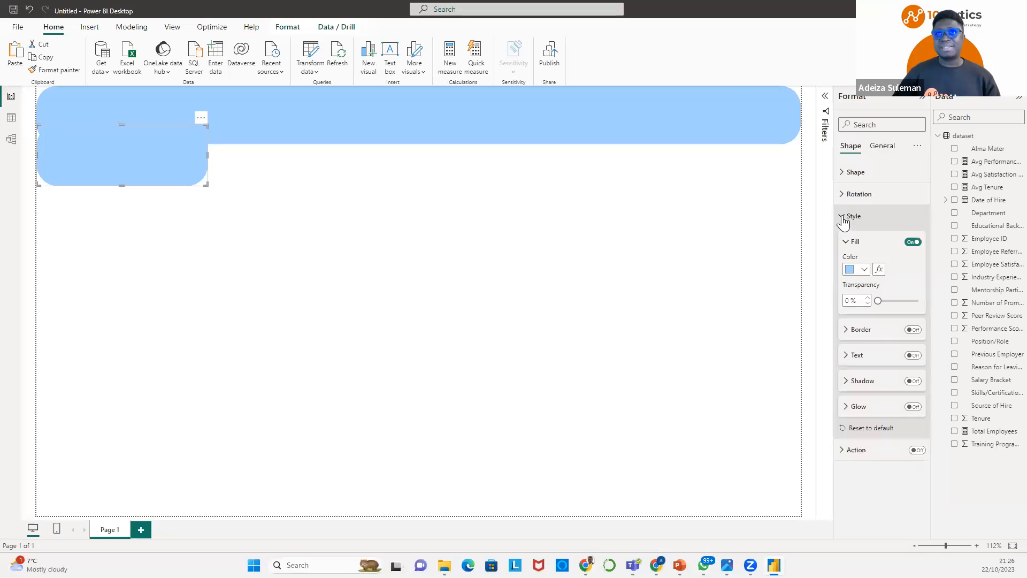
click(865, 271)
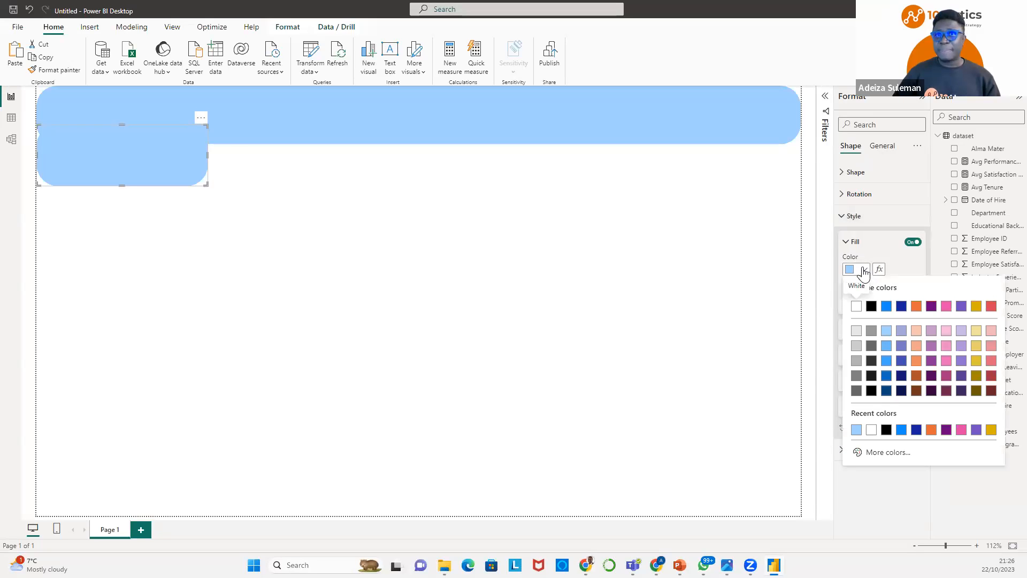
click(886, 391)
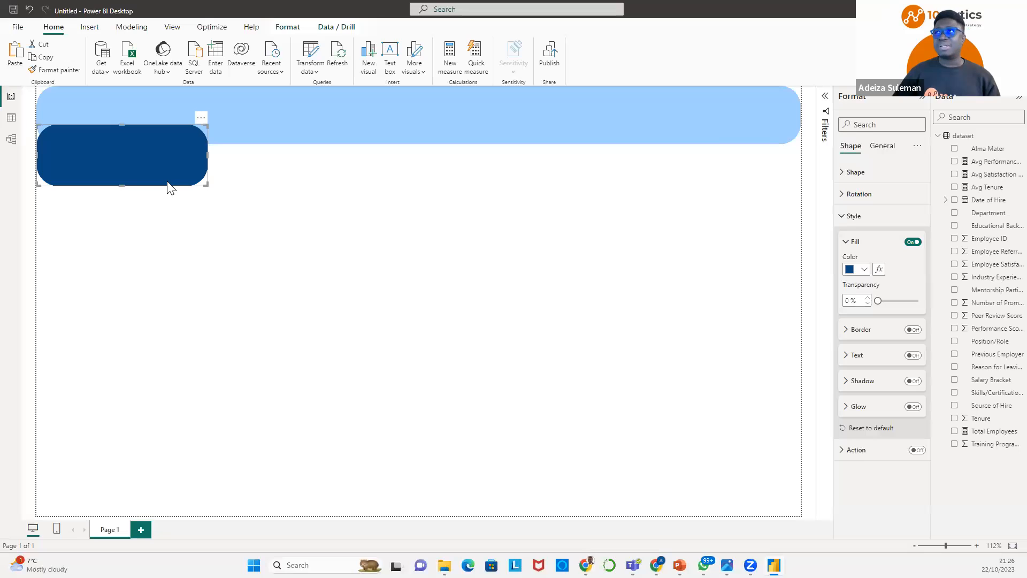
drag(126, 159, 132, 161)
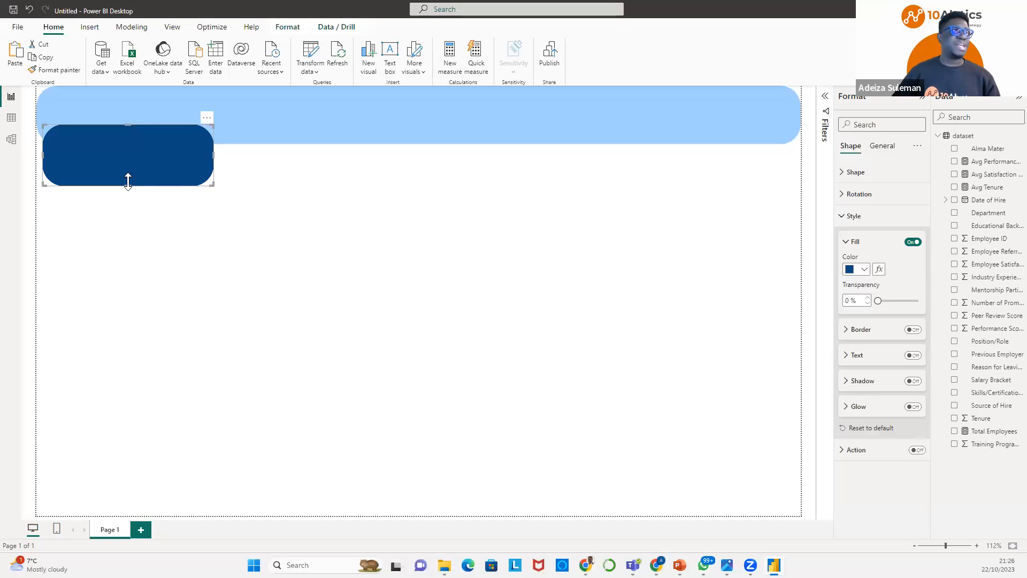
drag(127, 185, 130, 193)
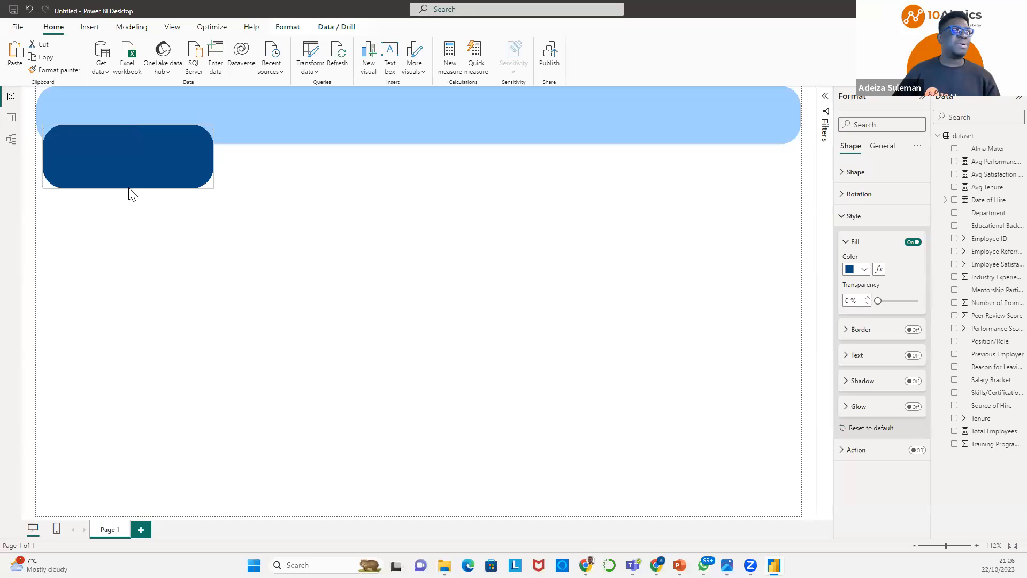
Turn on the shadow and glow for the dark blue card shape and extend its height slightly downward.
click(138, 169)
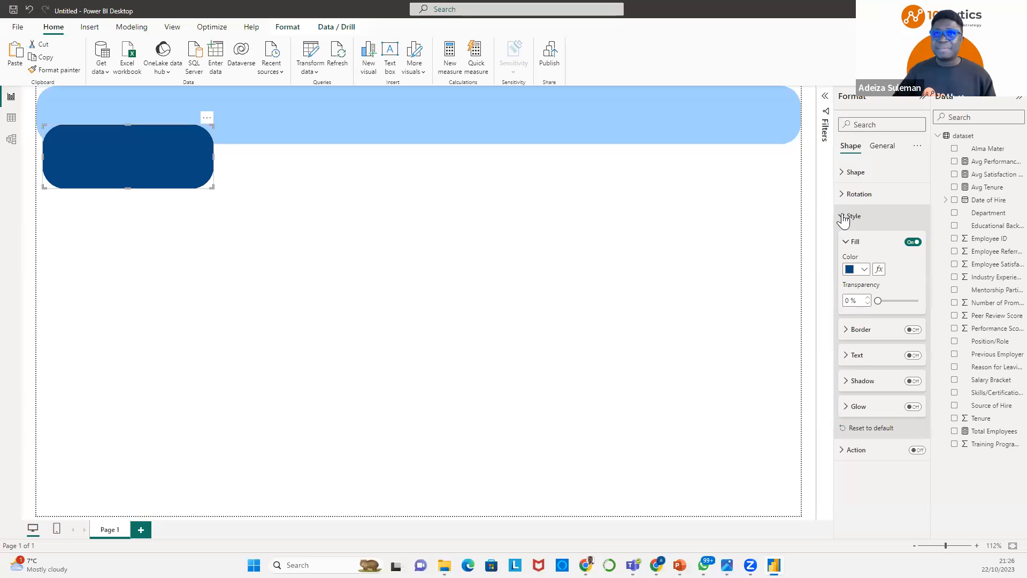
click(913, 382)
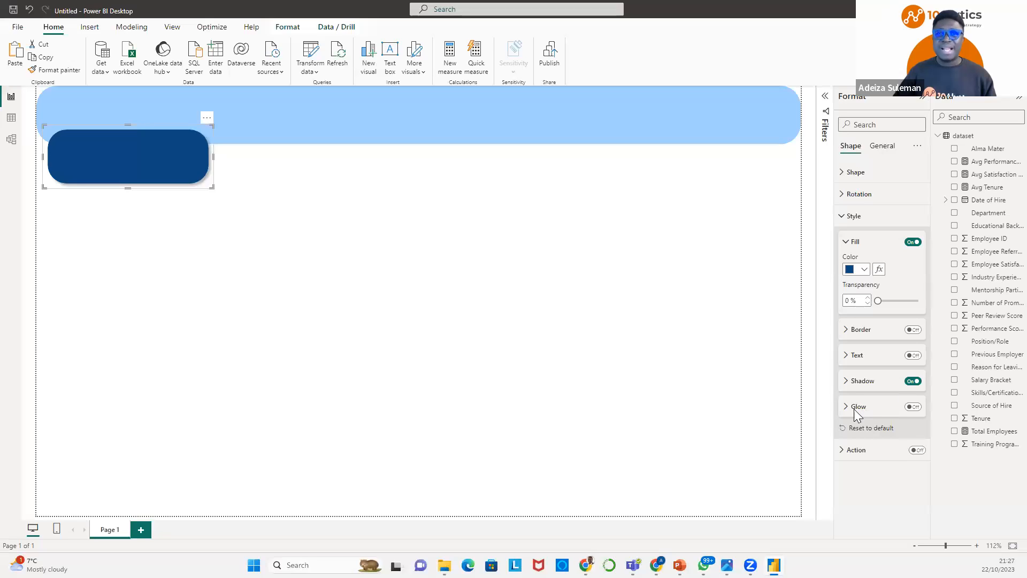
click(913, 407)
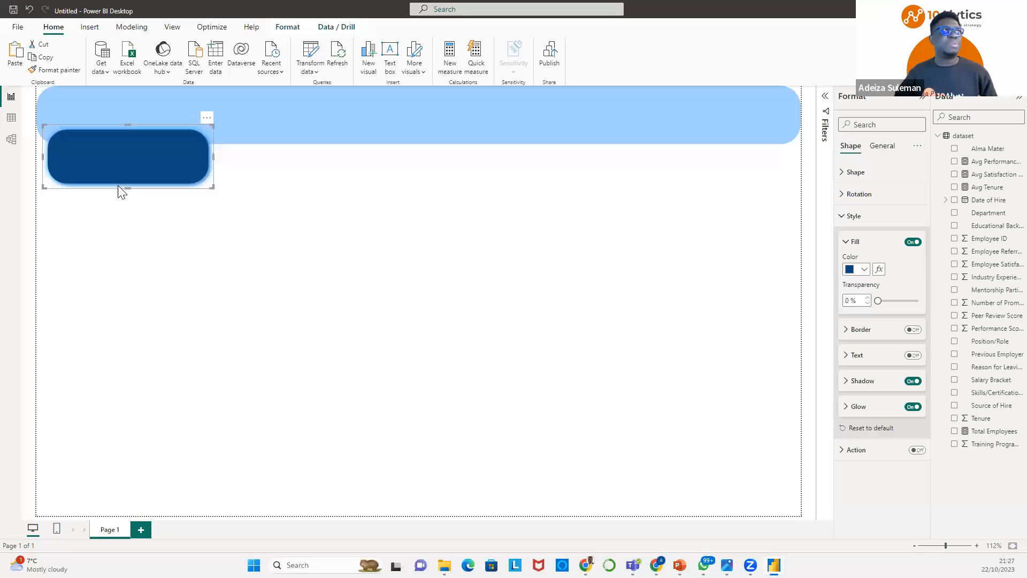
drag(127, 188, 129, 197)
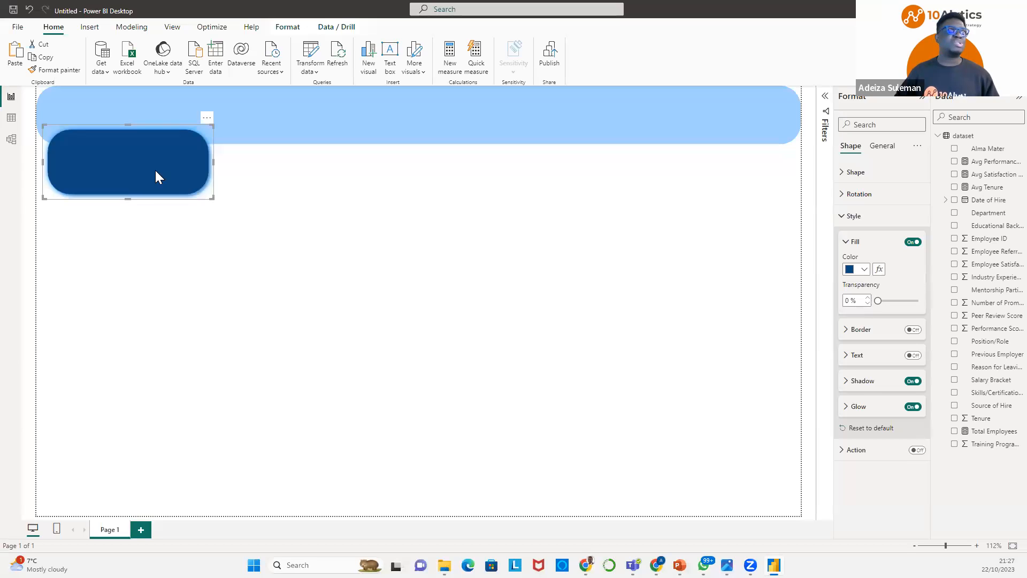
Widen the dark blue card shape slightly and place three copies of it in a row beside it along the banner's lower edge.
drag(214, 159, 217, 159)
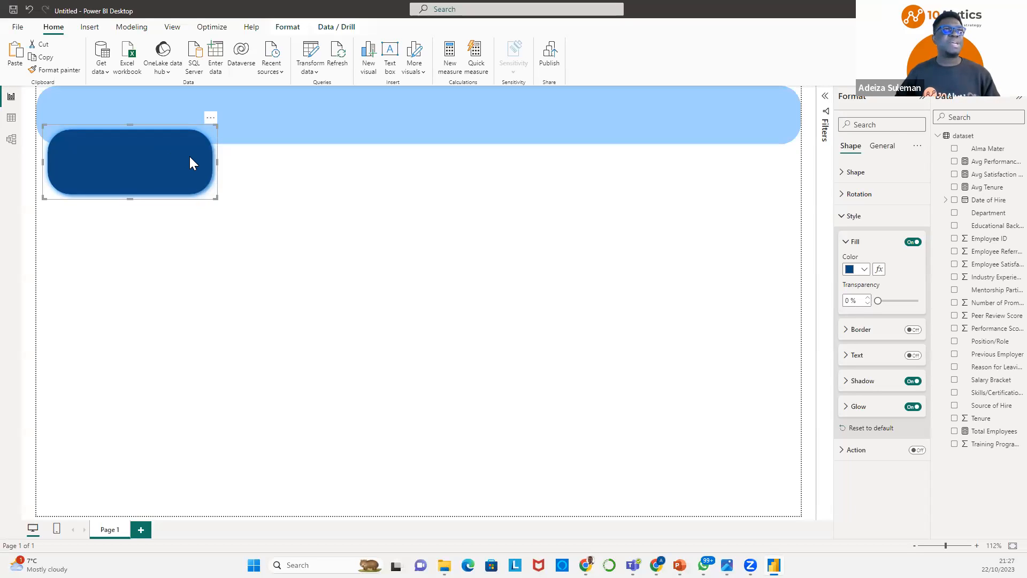
drag(217, 162, 222, 161)
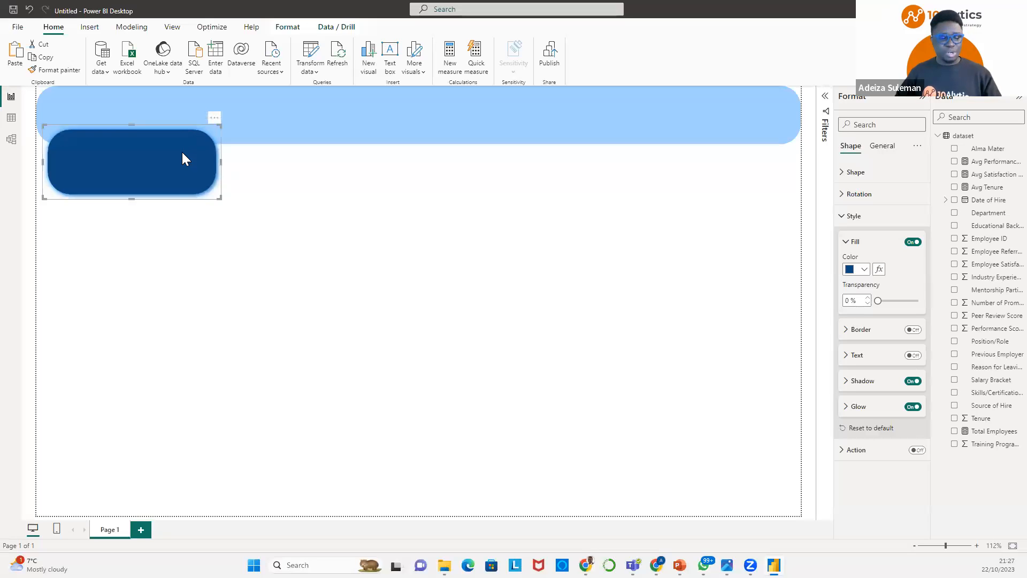
key(ctrl+c)
key(ctrl+v)
drag(156, 166, 332, 156)
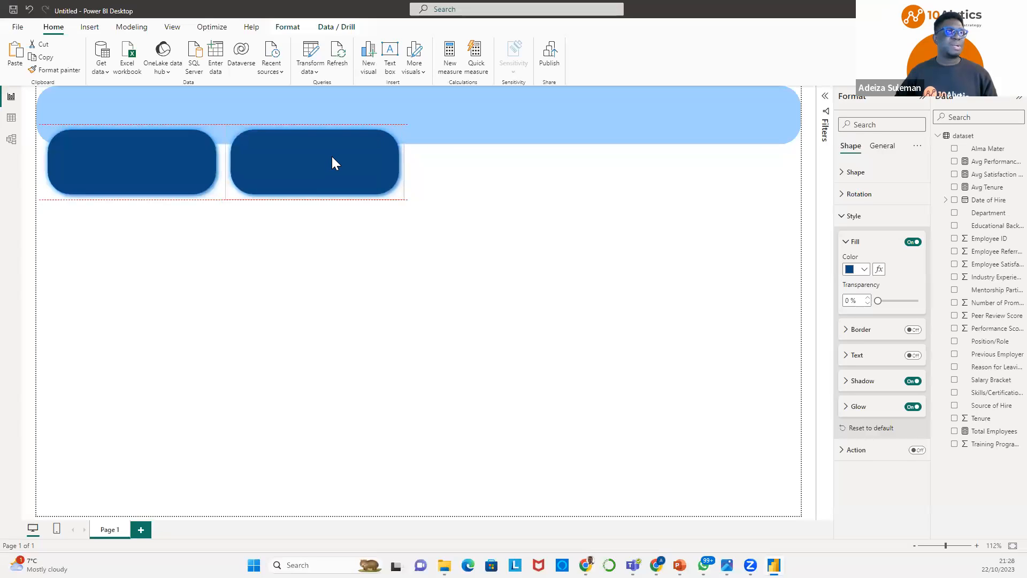
key(ctrl+v)
drag(318, 166, 670, 161)
key(ctrl+v)
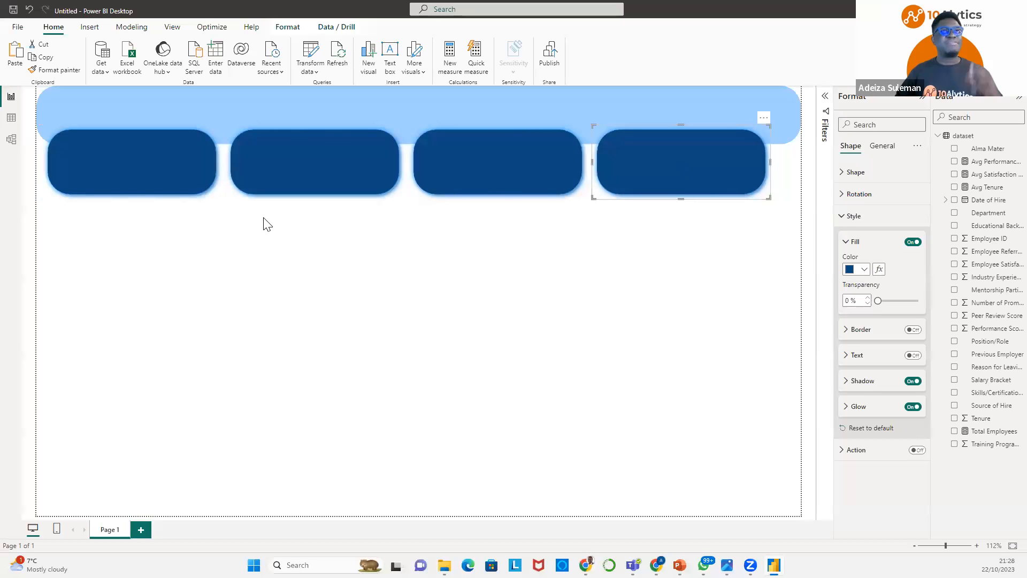
click(328, 282)
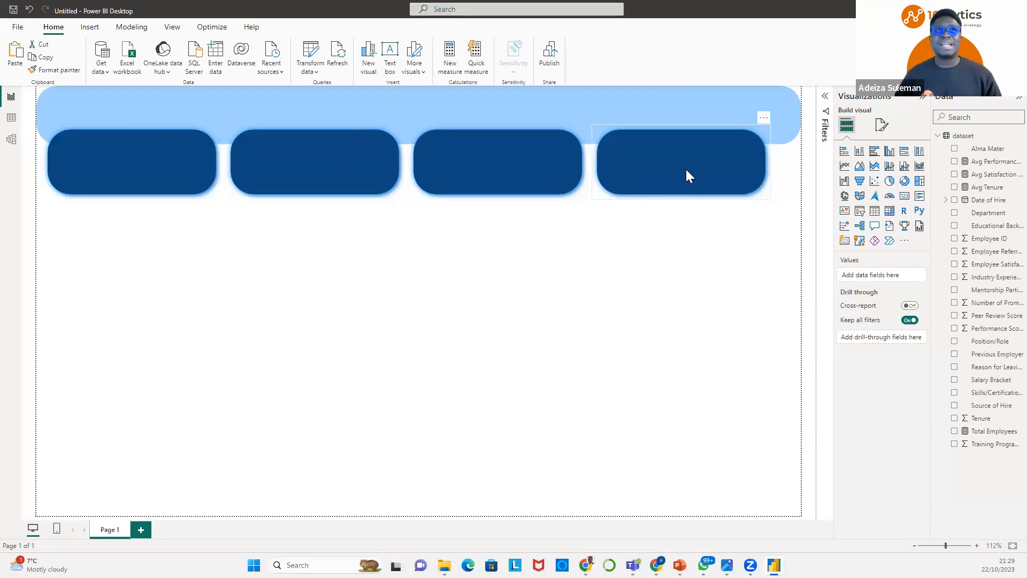
Move the fourth card shape close to the banner's right end and distribute all four card shapes horizontally.
drag(690, 167, 707, 167)
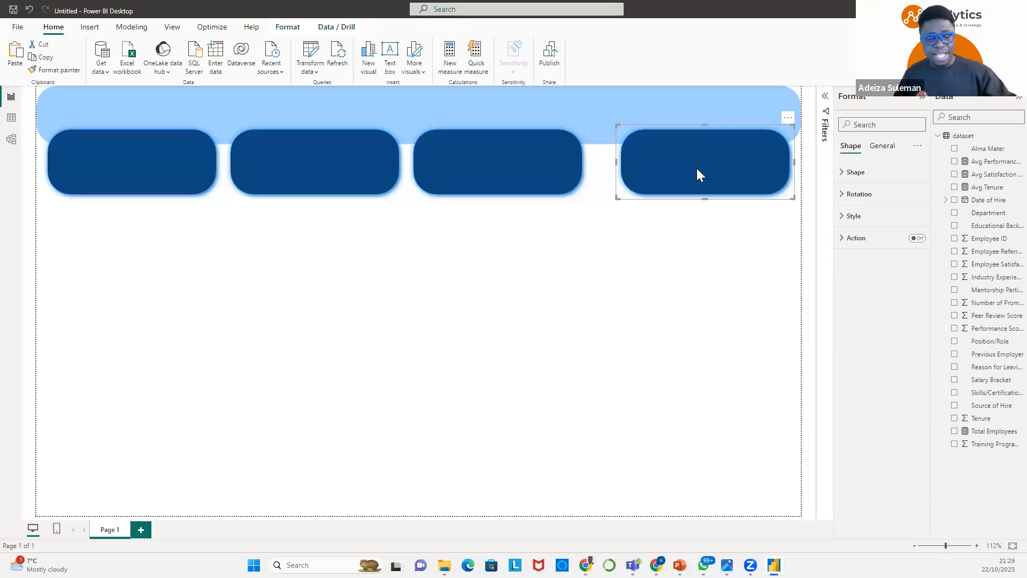
ctrl+click(493, 175)
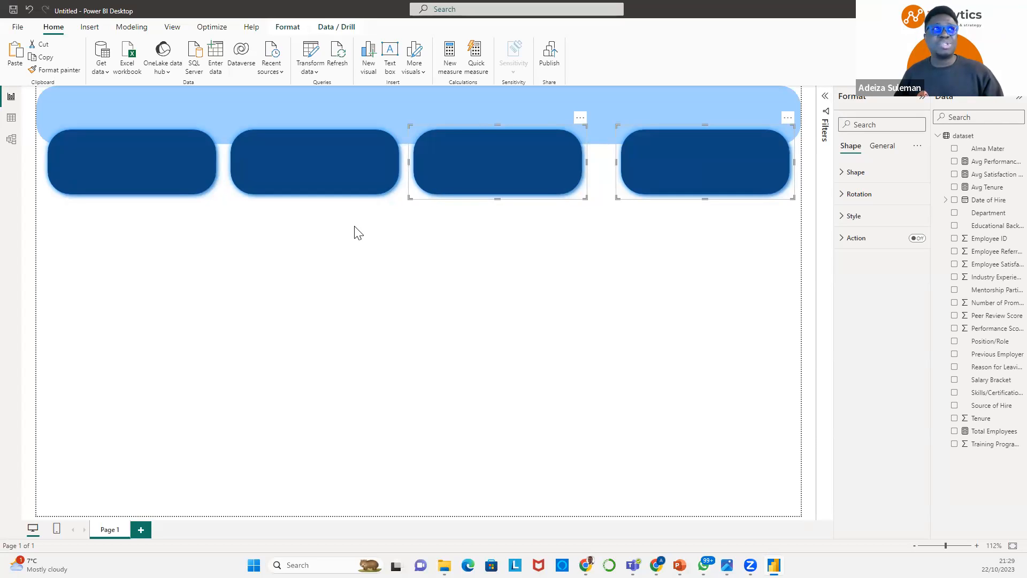
ctrl+click(336, 170)
ctrl+click(189, 182)
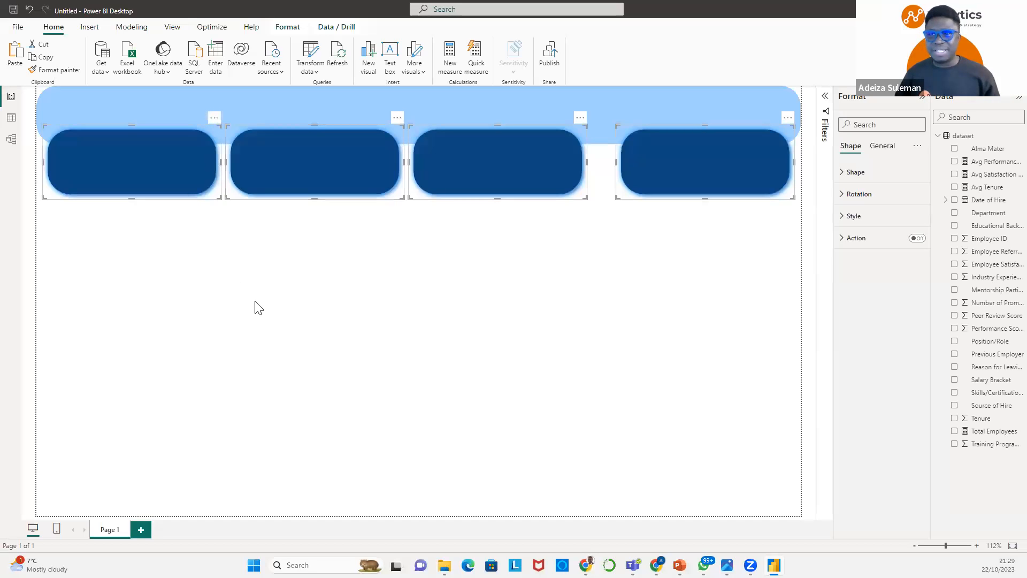
click(290, 29)
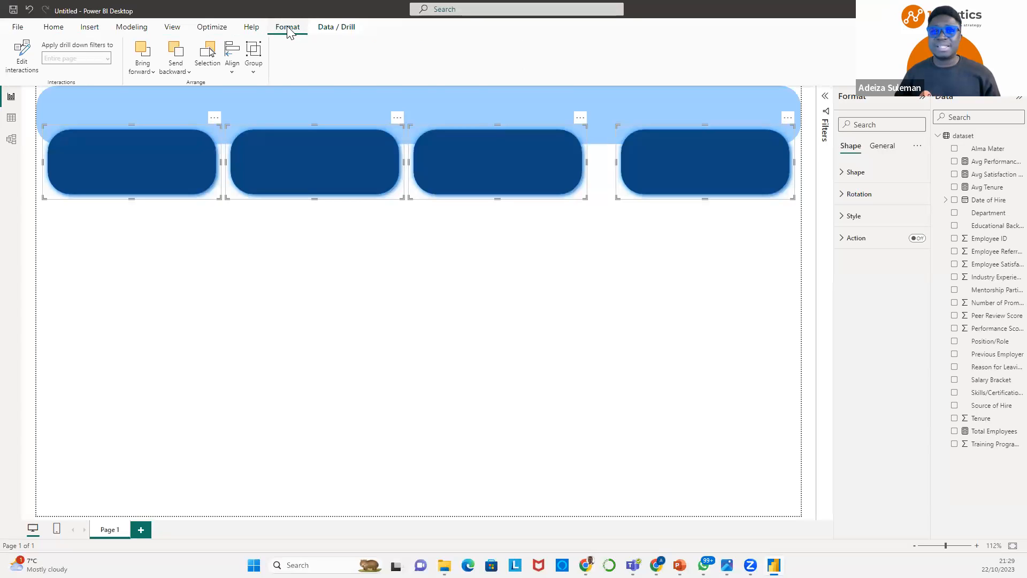
click(234, 72)
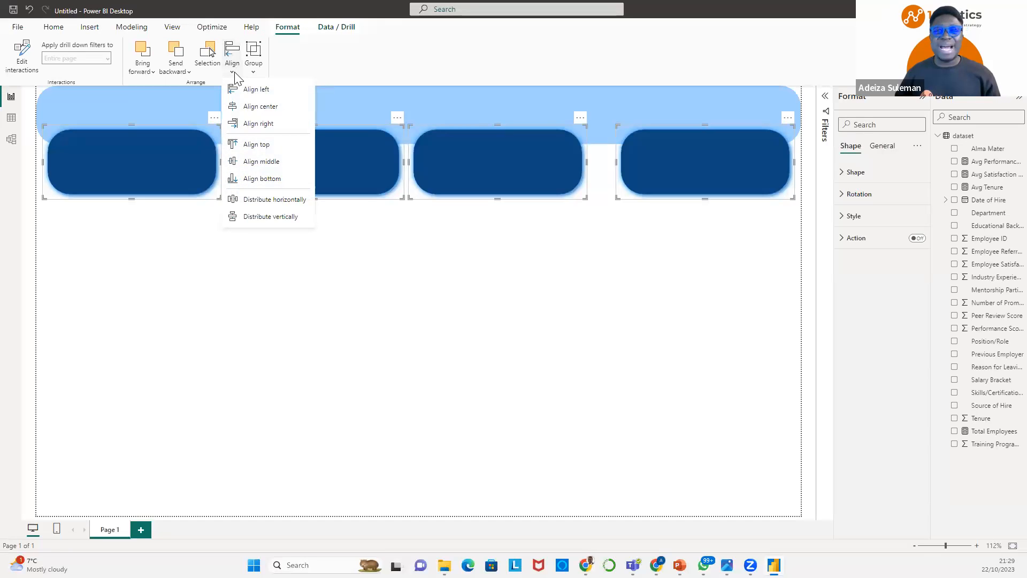
click(263, 203)
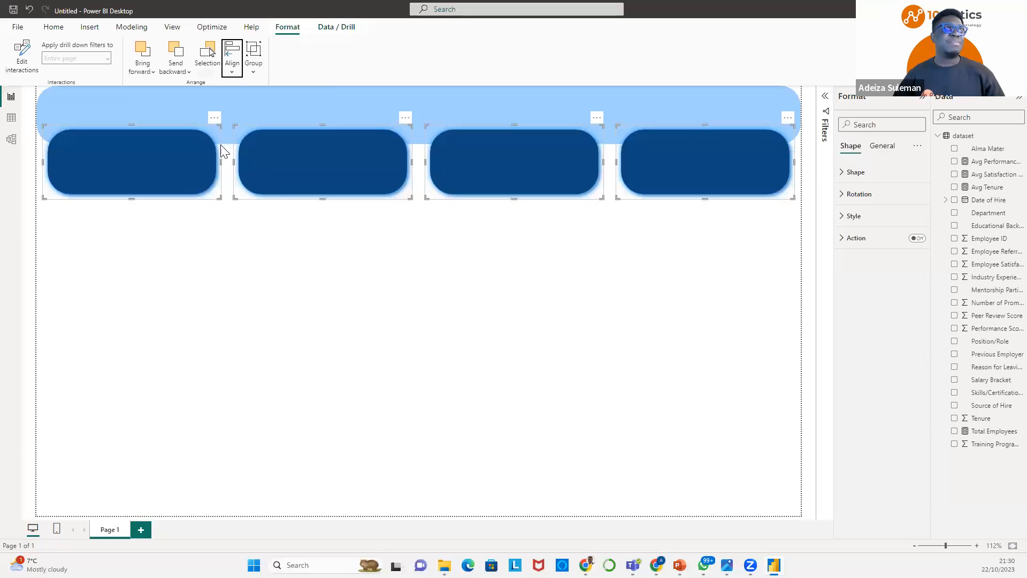
click(497, 251)
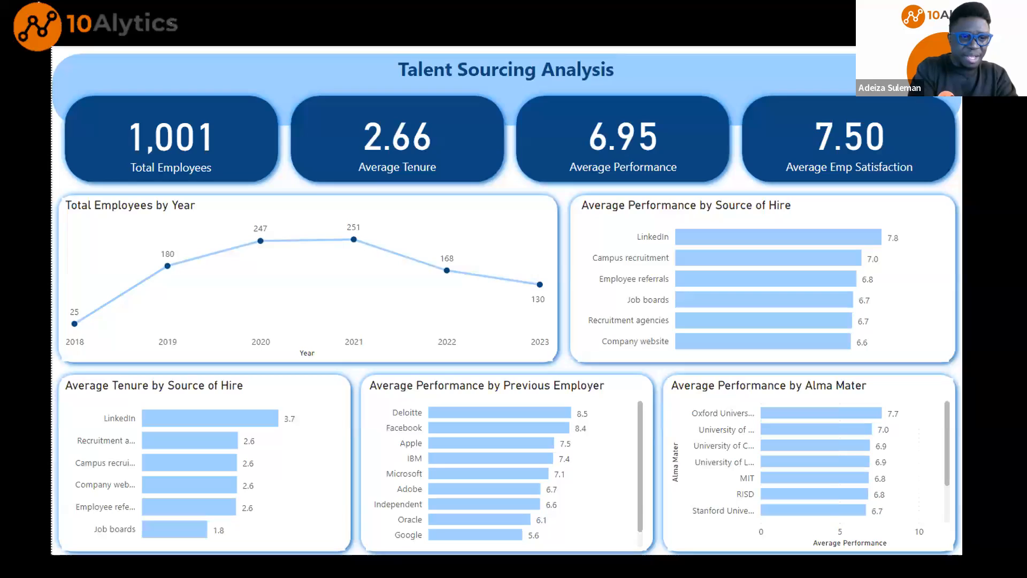
Number the five charts 1 to 5 and circle the KPI cards on the sample dashboard slide, then return to Power BI Desktop.
mouse_move(70, 244)
mouse_down()
mouse_move(88, 265)
mouse_move(129, 230)
mouse_move(154, 255)
mouse_move(156, 205)
mouse_up()
mouse_move(604, 224)
mouse_down()
mouse_move(655, 260)
mouse_move(659, 228)
mouse_up()
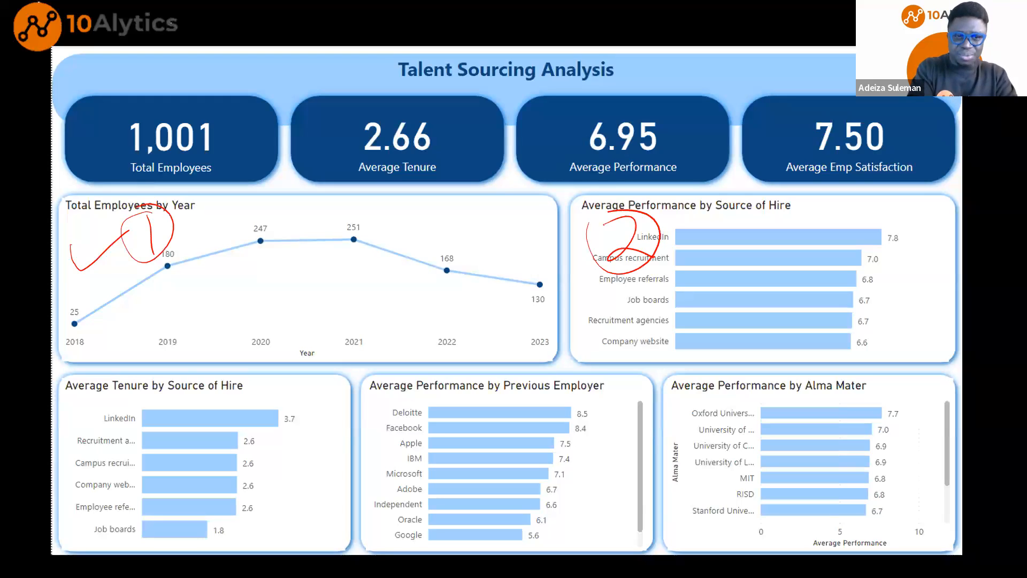
mouse_move(262, 399)
mouse_down()
mouse_move(273, 440)
mouse_move(278, 377)
mouse_up()
mouse_move(432, 412)
mouse_down()
mouse_move(425, 479)
mouse_move(457, 423)
mouse_up()
mouse_move(692, 400)
mouse_down()
mouse_move(711, 398)
mouse_move(702, 454)
mouse_up()
mouse_move(687, 387)
mouse_down()
mouse_move(676, 404)
mouse_move(730, 377)
mouse_up()
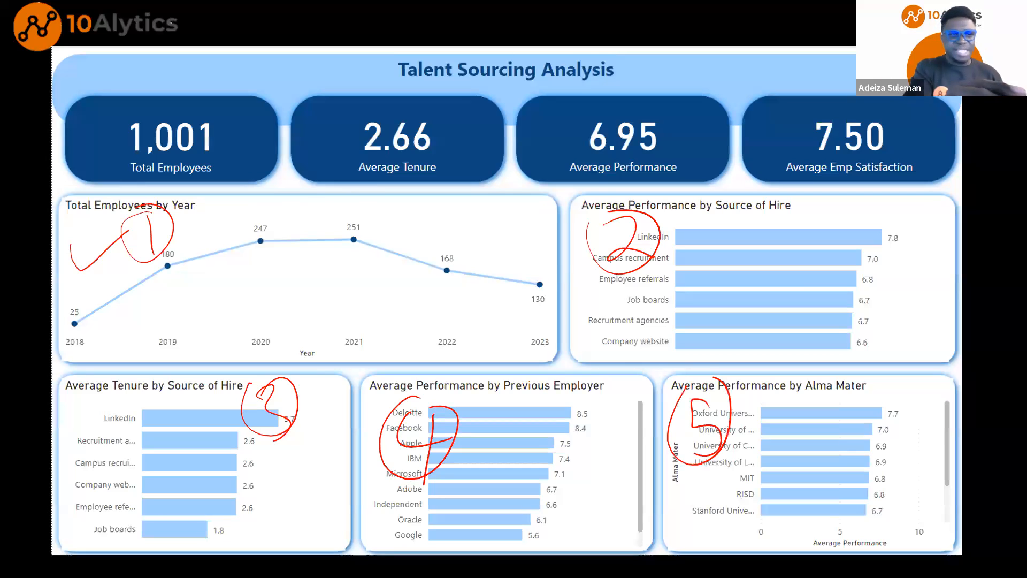
mouse_move(154, 78)
mouse_down()
mouse_move(592, 80)
mouse_move(123, 84)
mouse_move(288, 187)
mouse_move(779, 184)
mouse_move(970, 127)
mouse_up()
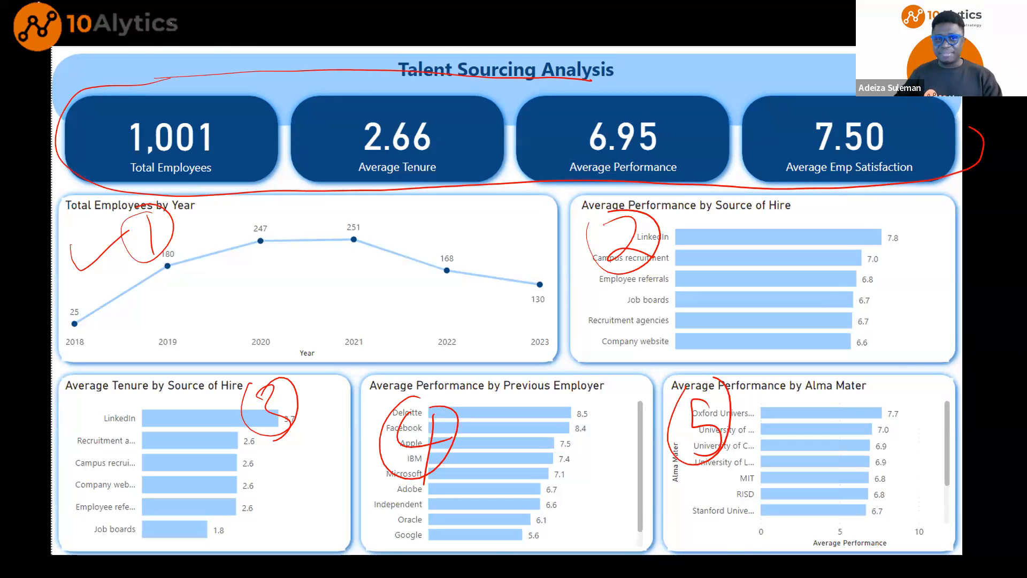
key(alt+Tab)
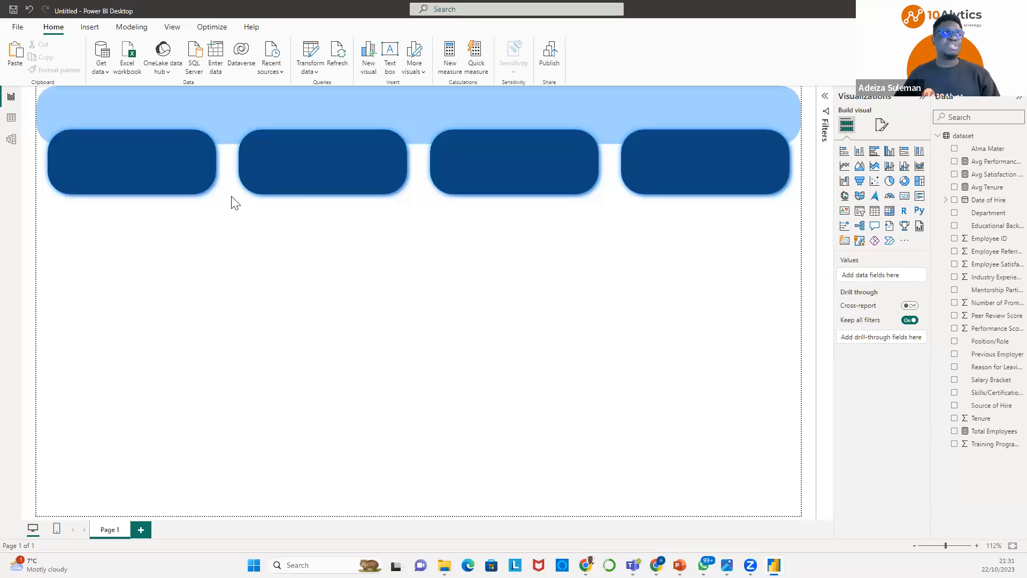
Duplicate the first card shape directly beneath it and enlarge the copy to slightly over half the page width and about twice the height.
click(146, 173)
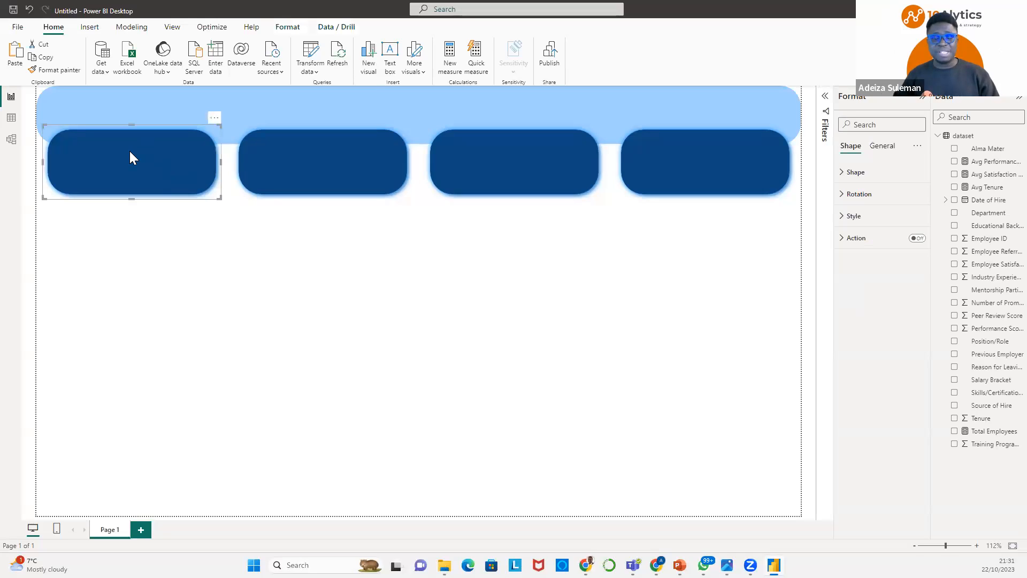
key(ctrl+v)
drag(133, 154, 123, 220)
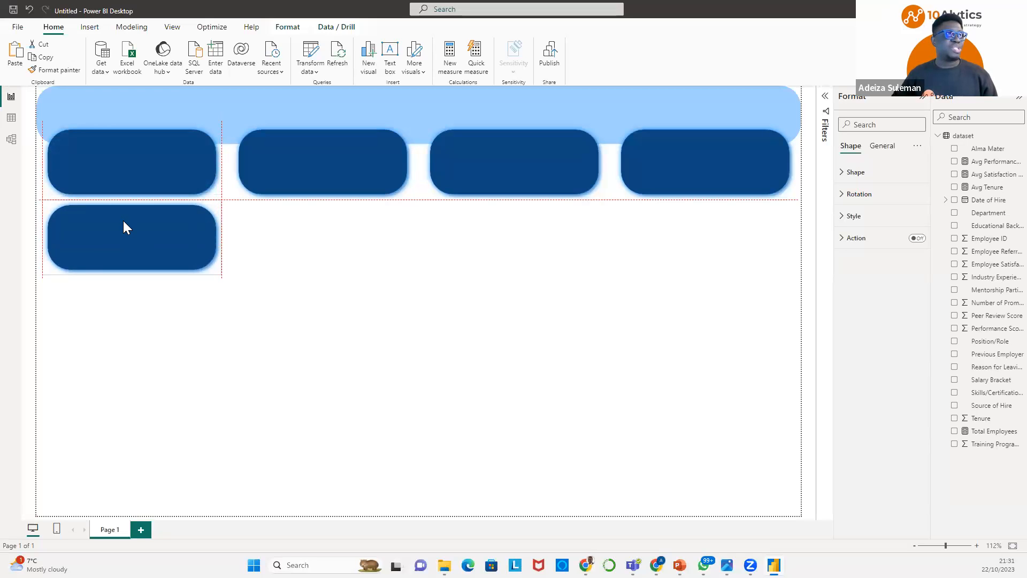
drag(123, 221, 124, 220)
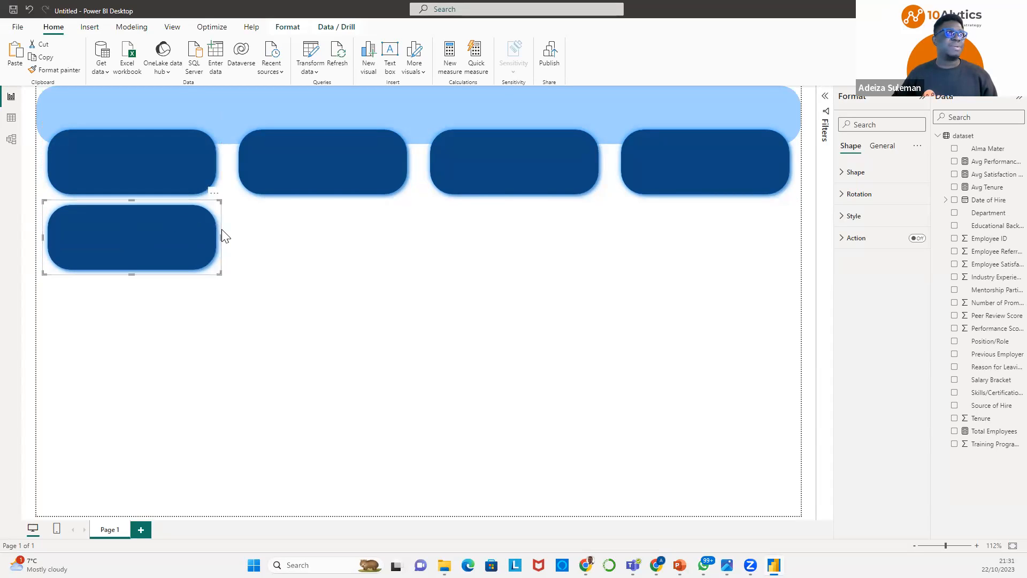
drag(218, 238, 463, 262)
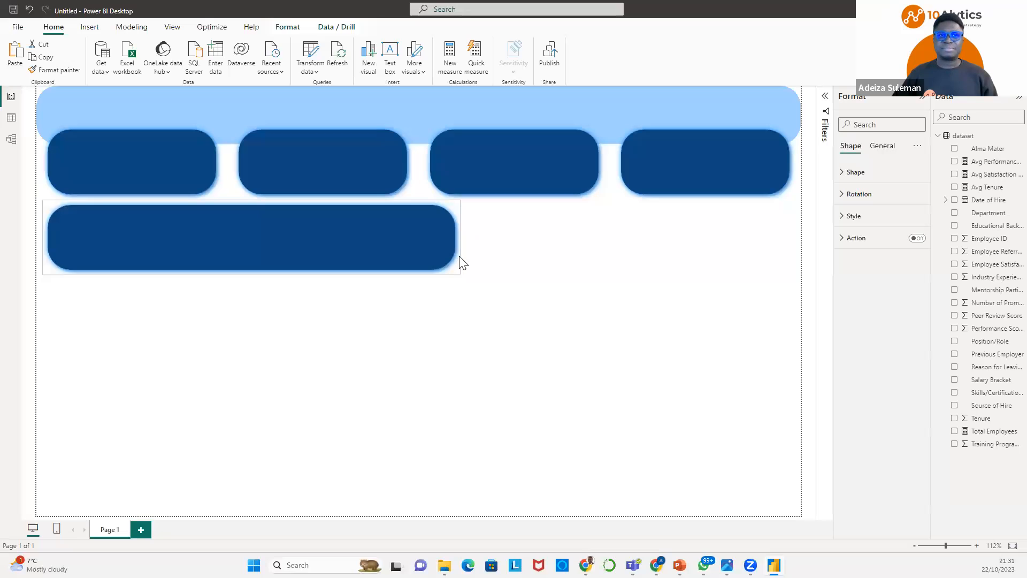
drag(254, 279, 252, 350)
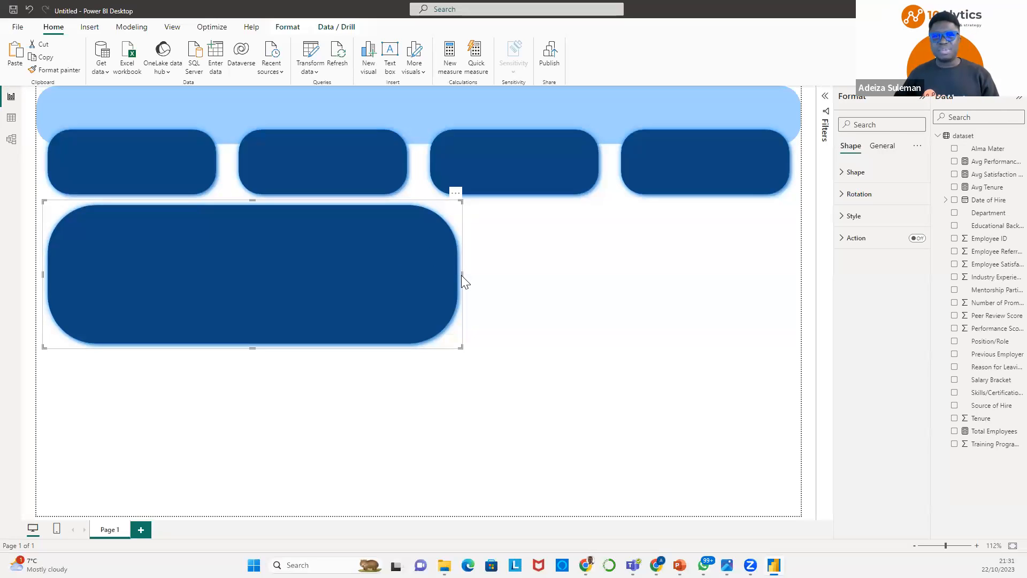
drag(462, 275, 471, 275)
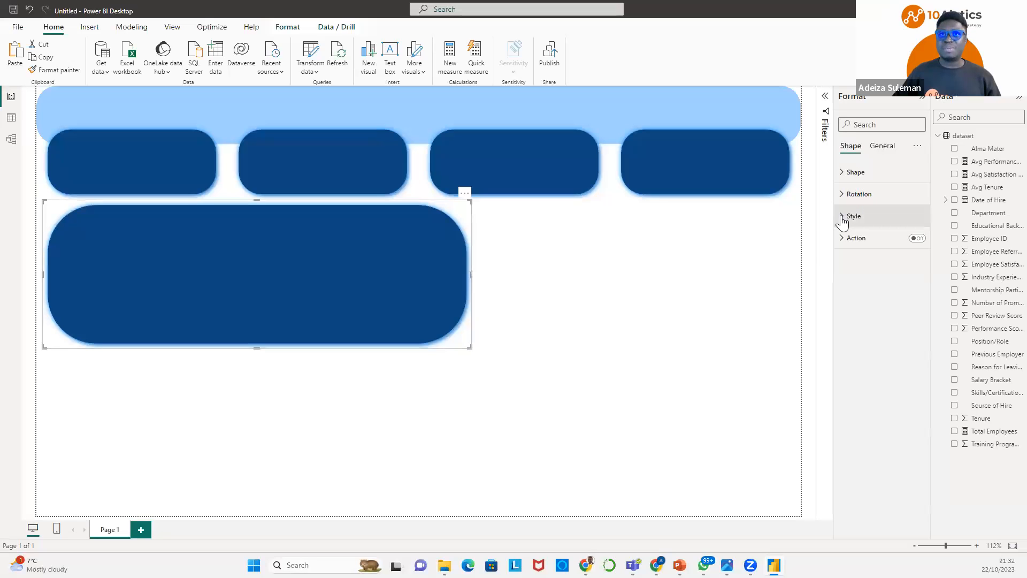
Reduce the rounded corners of the large panel shape to 10%.
click(844, 176)
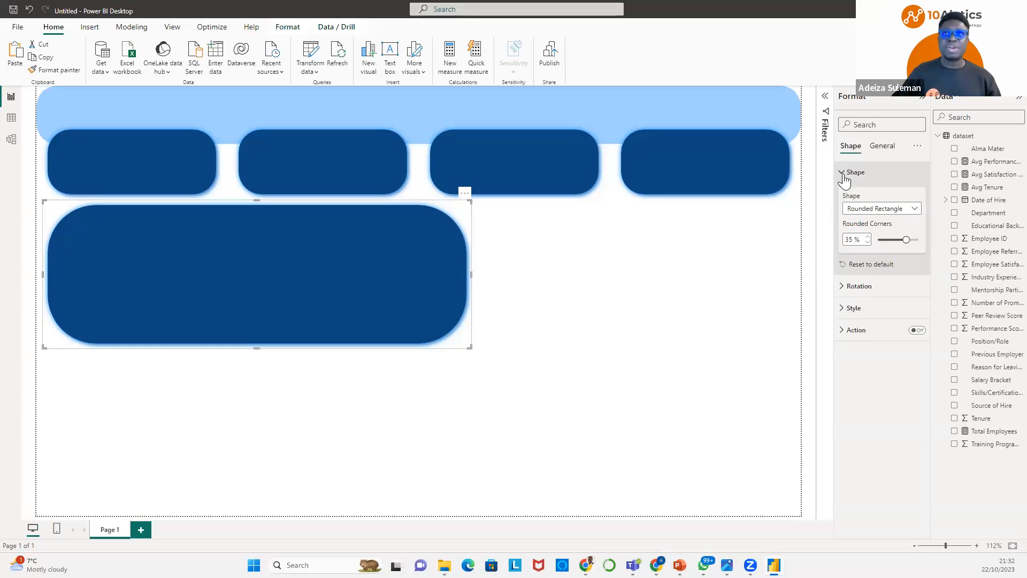
click(868, 242)
click(868, 242)
click(867, 243)
click(867, 242)
click(868, 242)
click(867, 242)
click(867, 243)
click(868, 242)
click(868, 243)
click(867, 242)
click(868, 242)
click(867, 243)
click(867, 242)
click(867, 242)
click(868, 242)
click(868, 242)
click(867, 242)
click(867, 242)
click(868, 243)
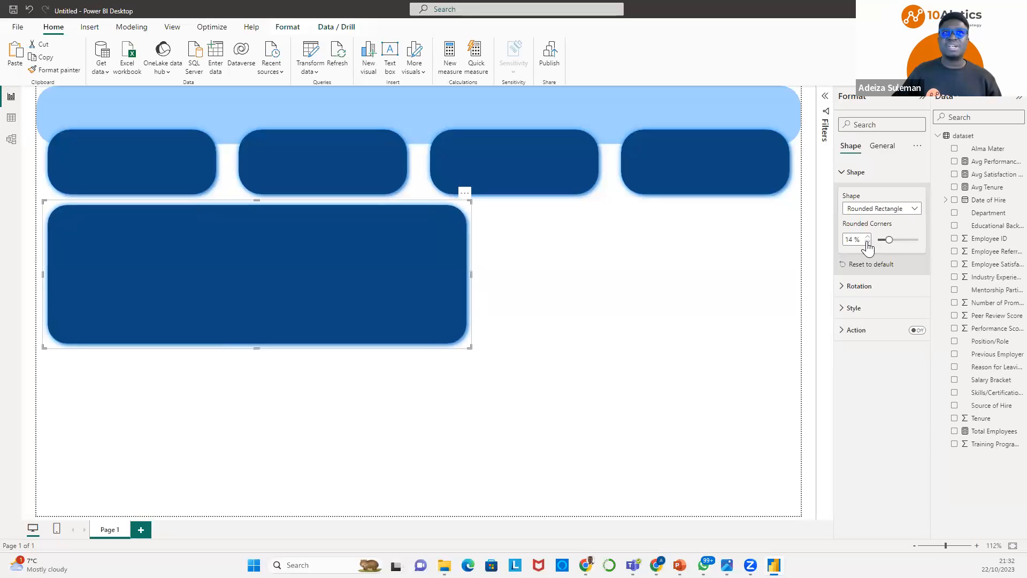
click(868, 242)
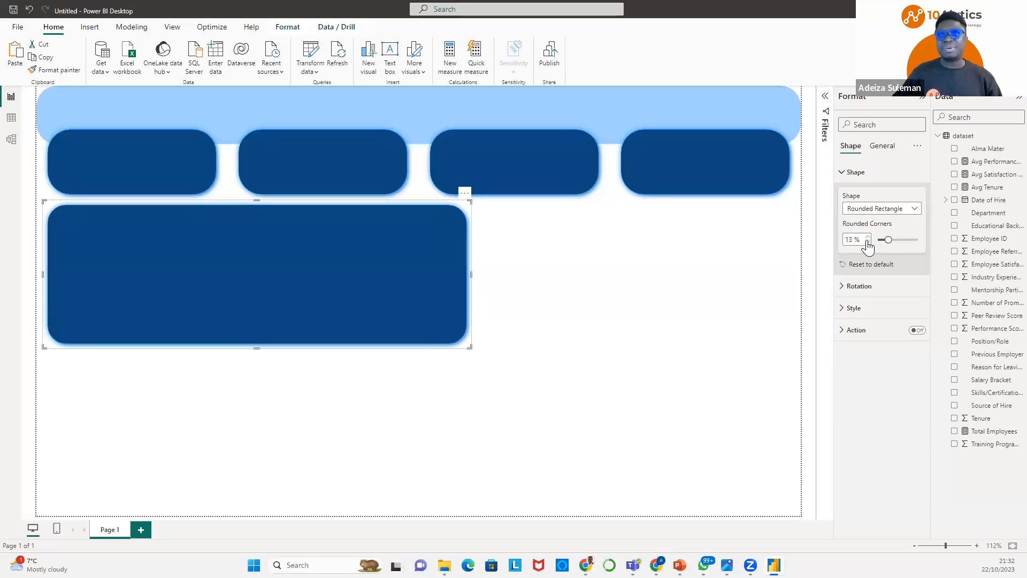
click(867, 237)
click(867, 237)
click(867, 242)
click(868, 242)
click(867, 242)
click(867, 242)
click(867, 242)
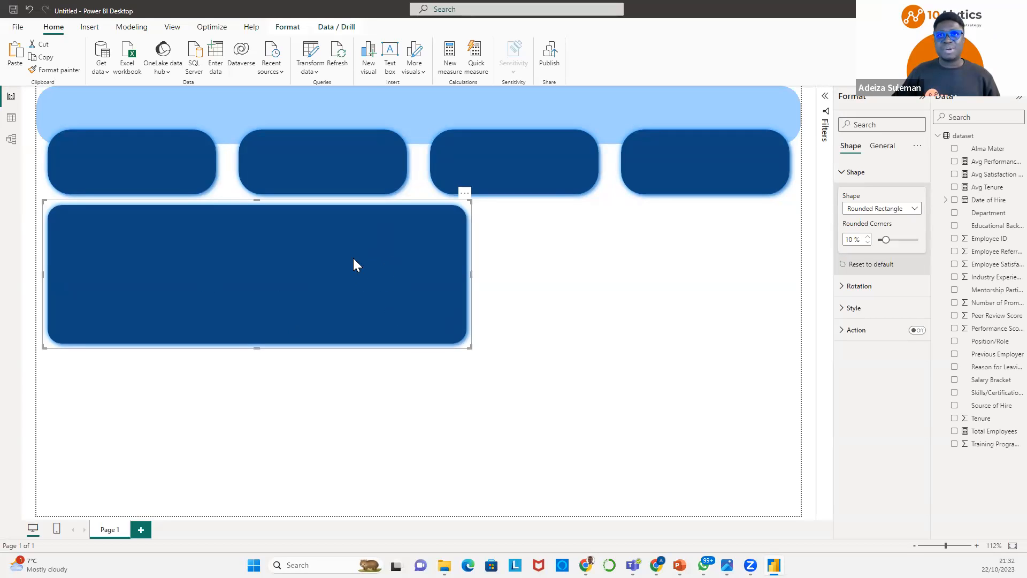
Fill the large panel shape with white from the theme colors.
click(843, 313)
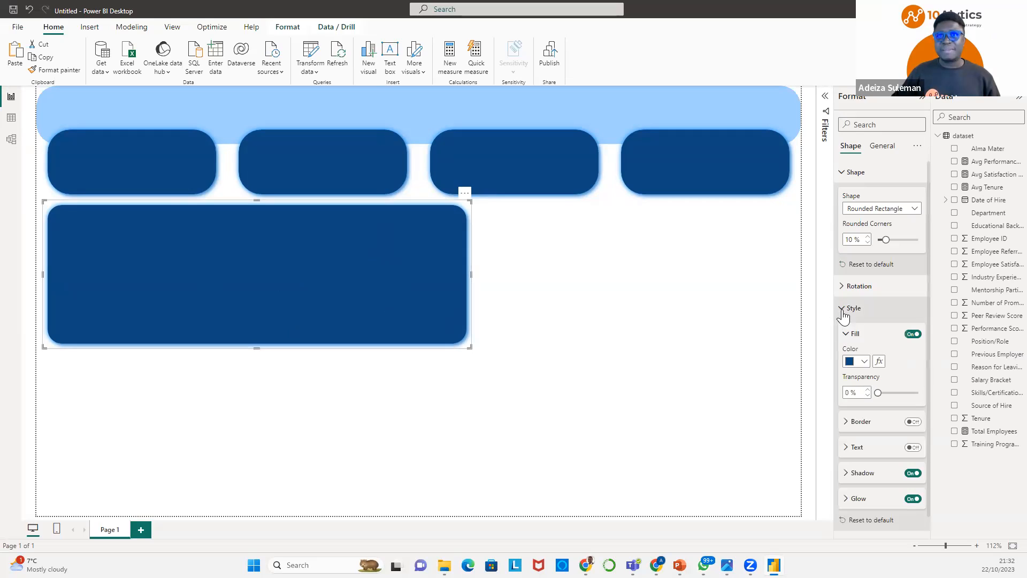
click(866, 363)
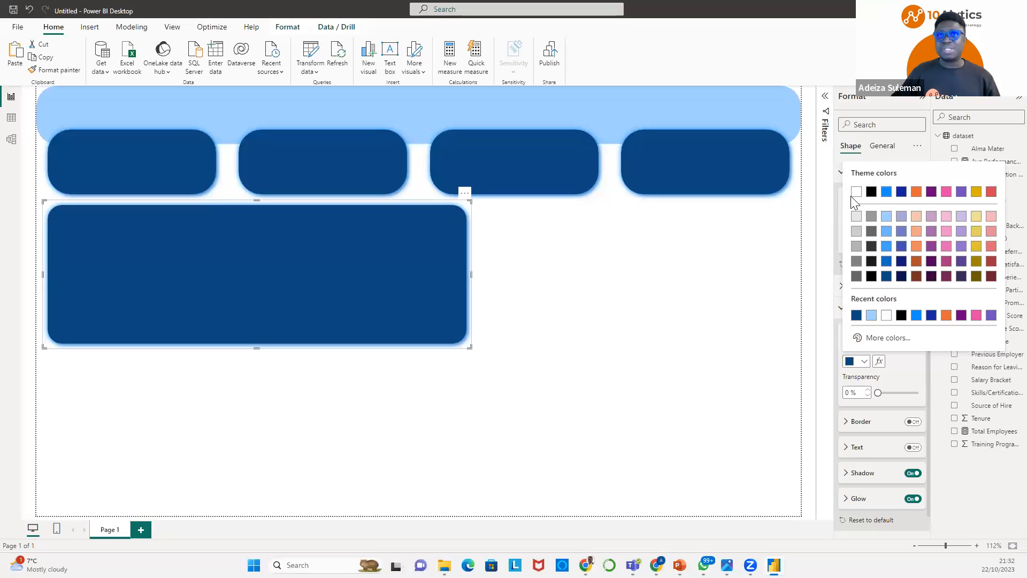
click(856, 194)
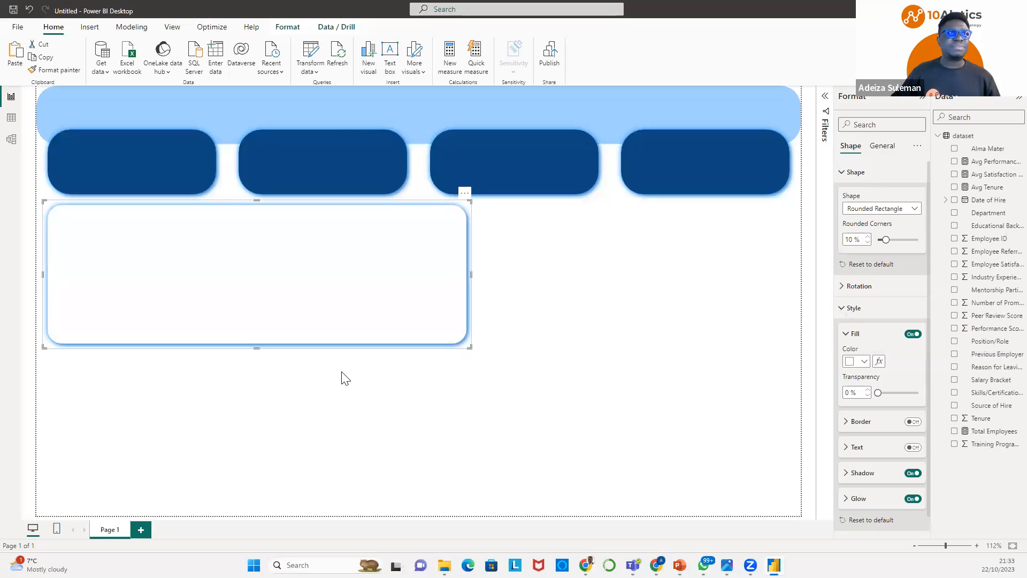
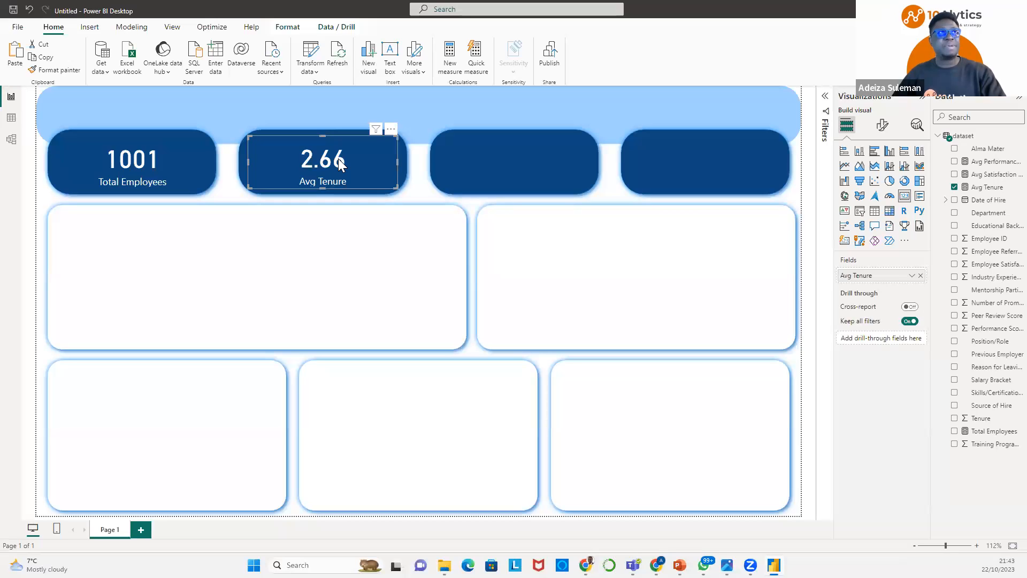
Duplicate the Avg Tenure card onto the third dark blue shape and replace its field with Avg Performance Score.
key(ctrl+v)
drag(338, 159, 506, 159)
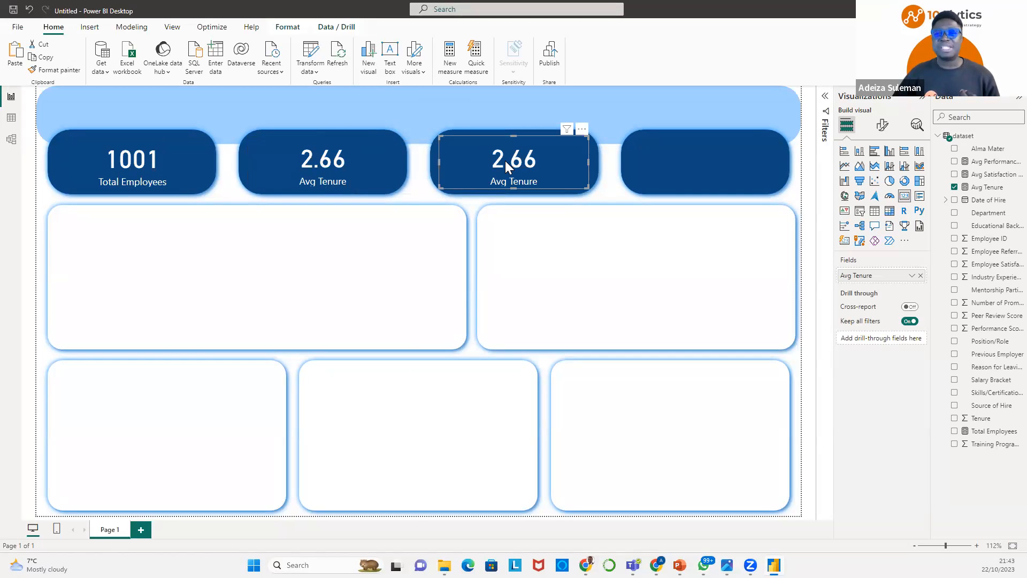
click(955, 188)
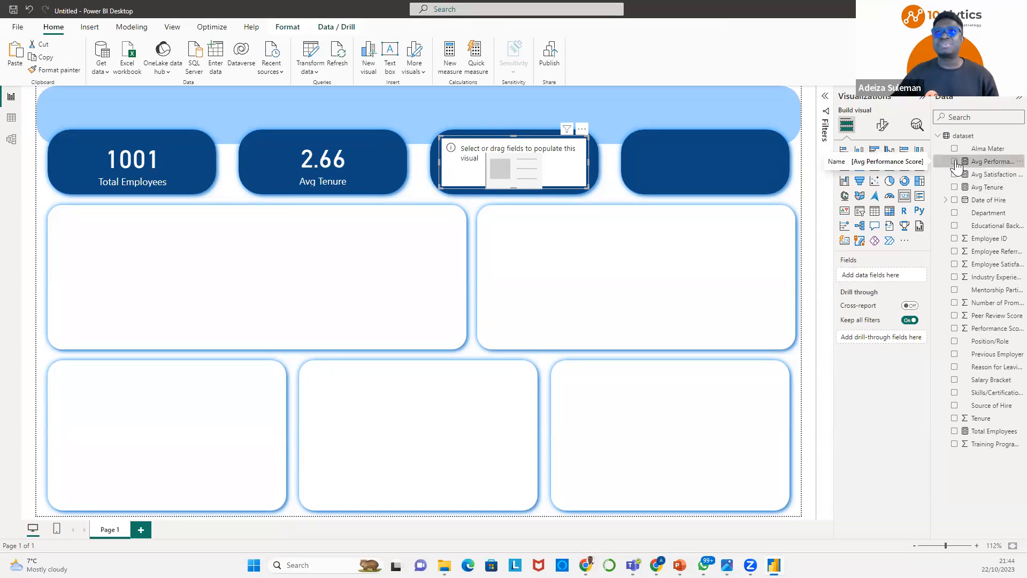
click(956, 162)
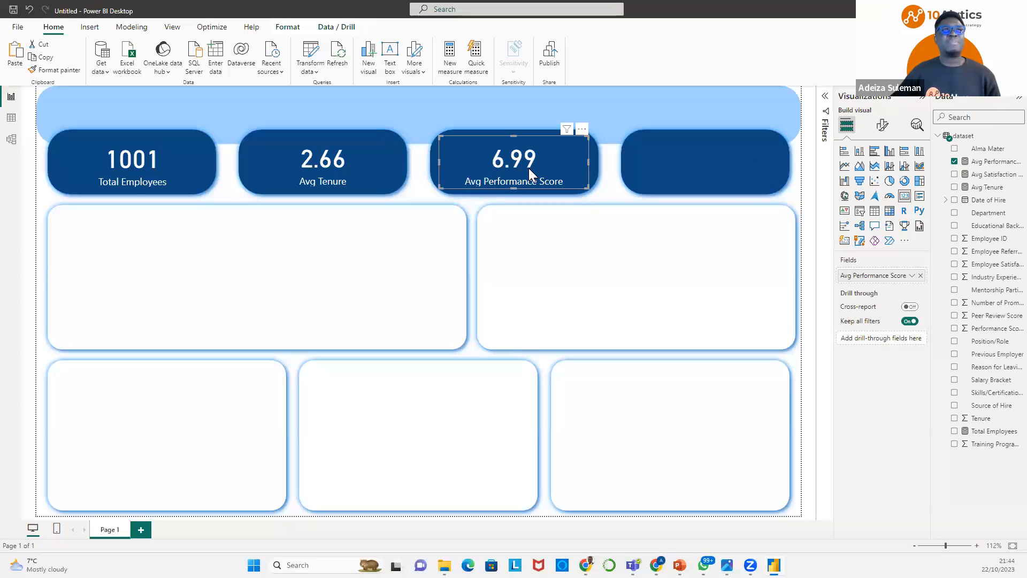
Duplicate the Avg Performance Score card onto the fourth dark blue shape and replace its field with Avg Satisfaction Score.
key(ctrl+c)
key(ctrl+v)
drag(545, 167, 717, 160)
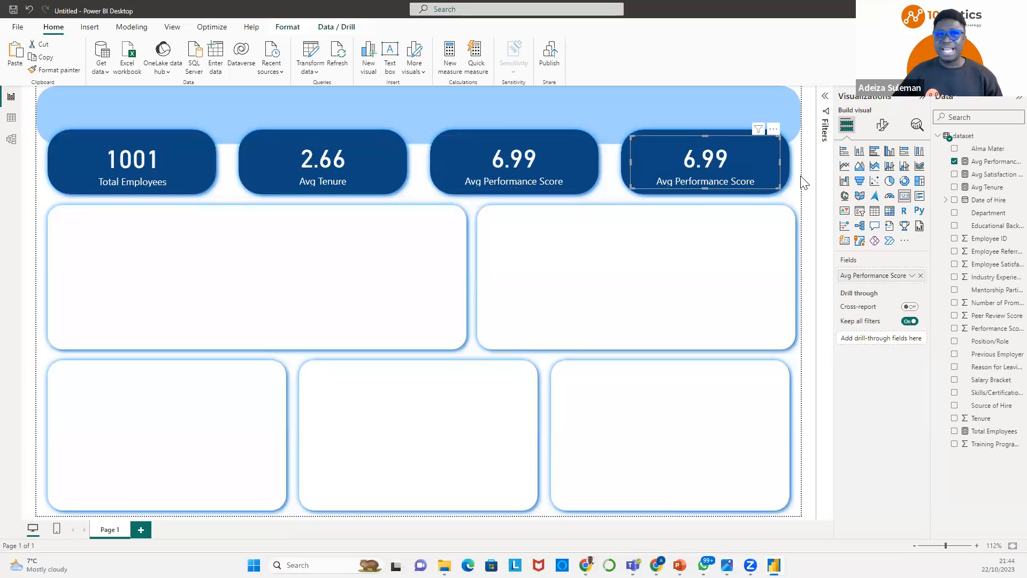
click(955, 162)
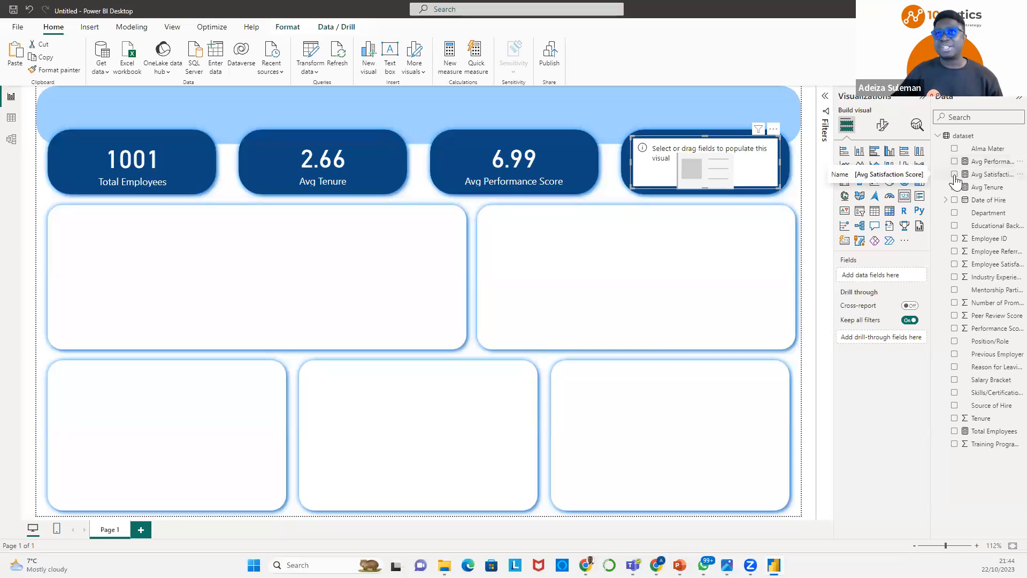
click(954, 175)
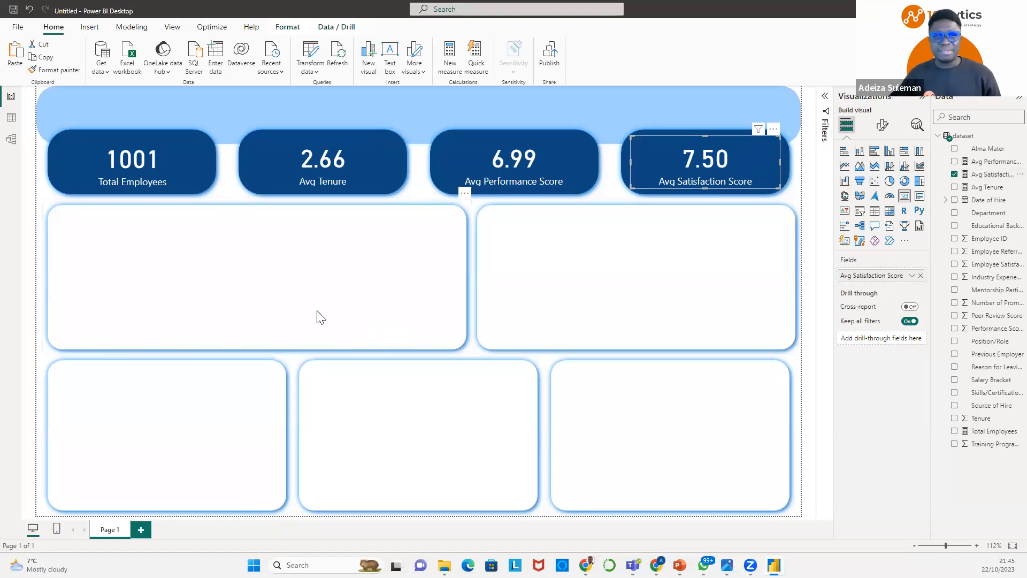
Insert a line chart and fit it to the wide white panel beneath the first two KPI cards.
click(248, 285)
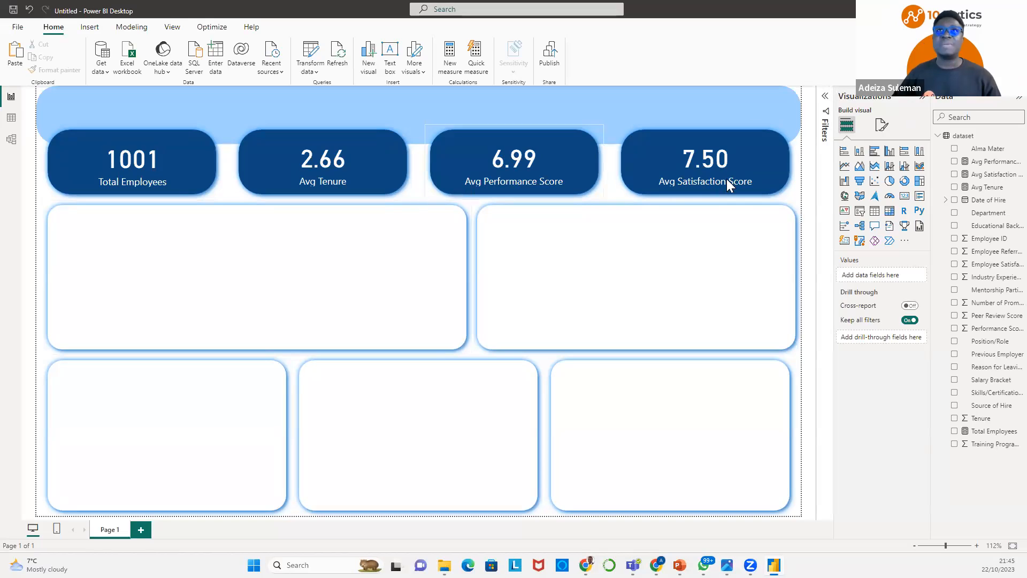
click(845, 167)
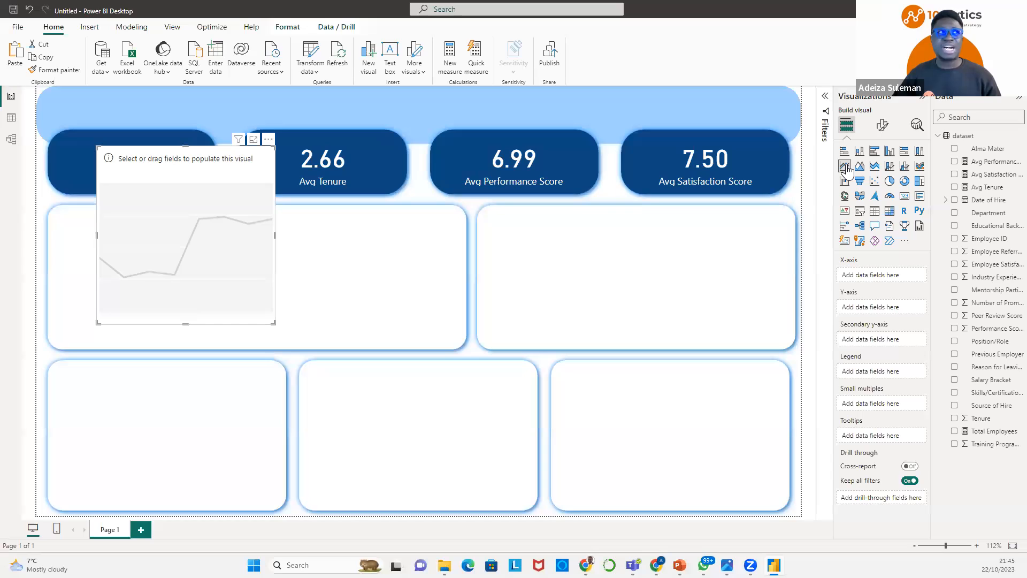
drag(193, 215, 147, 209)
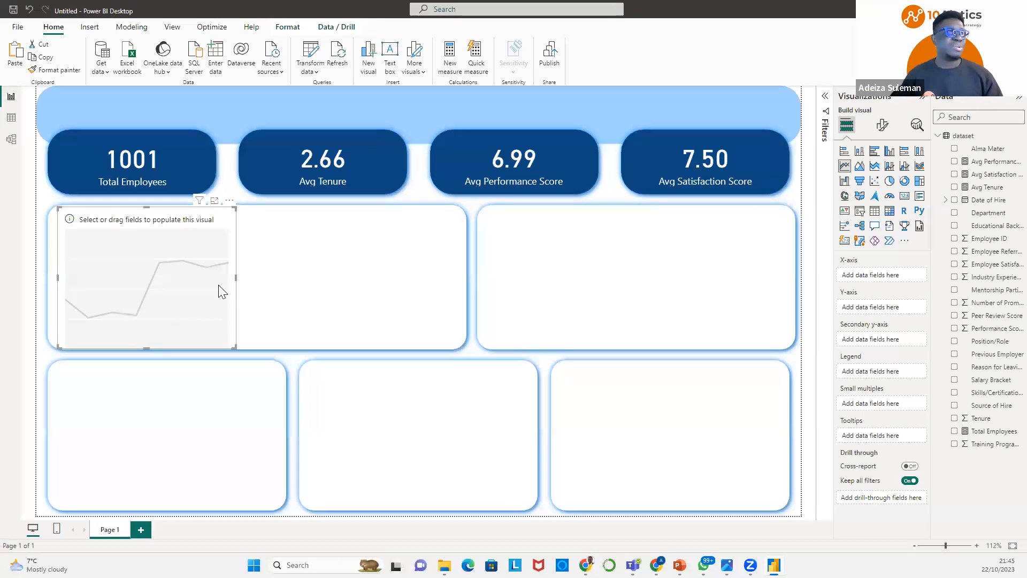
drag(235, 277, 455, 282)
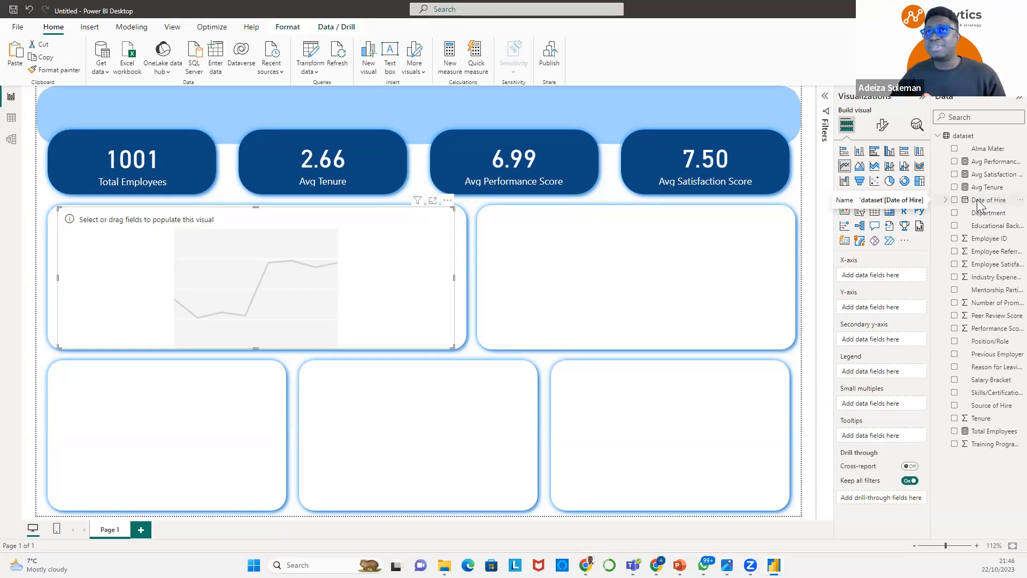
Plot Total Employees by the Year level of the Date of Hire hierarchy in the line chart.
click(947, 200)
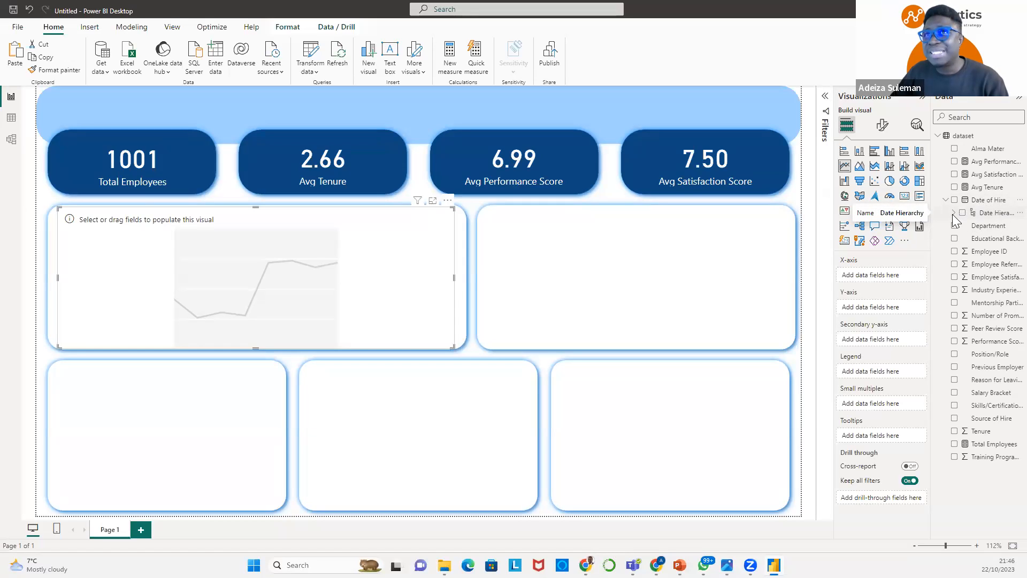
click(953, 213)
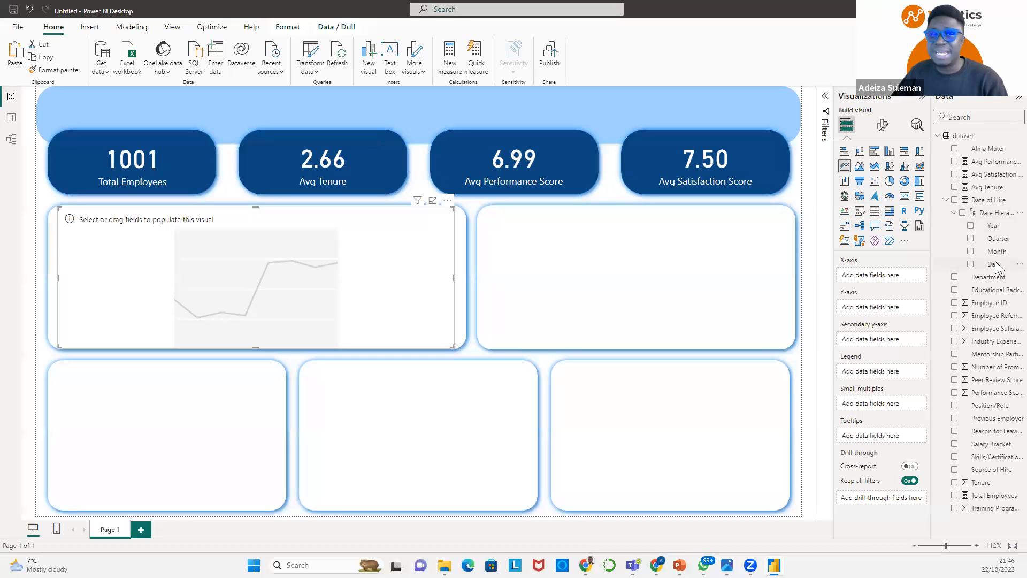
click(971, 226)
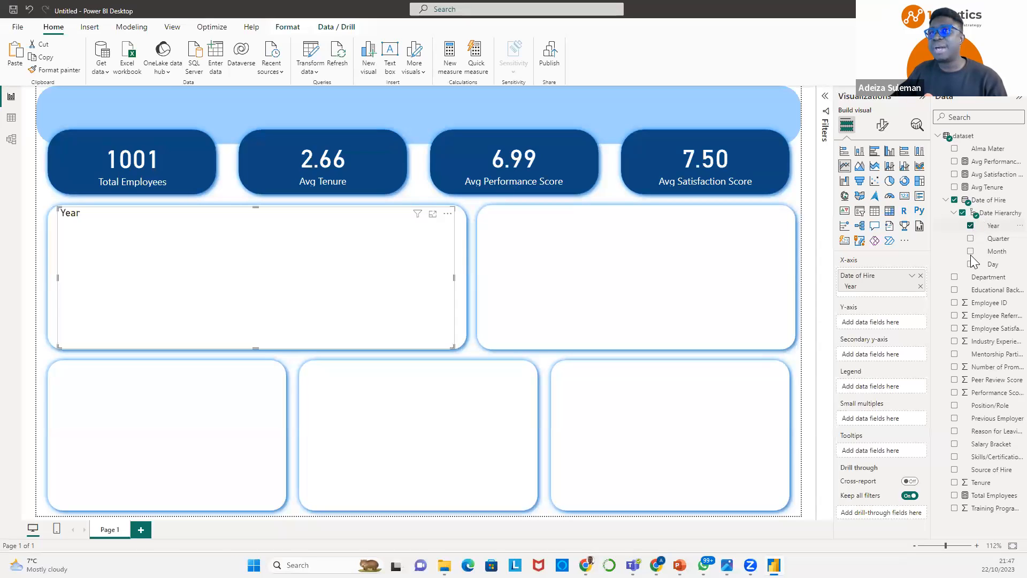
click(954, 495)
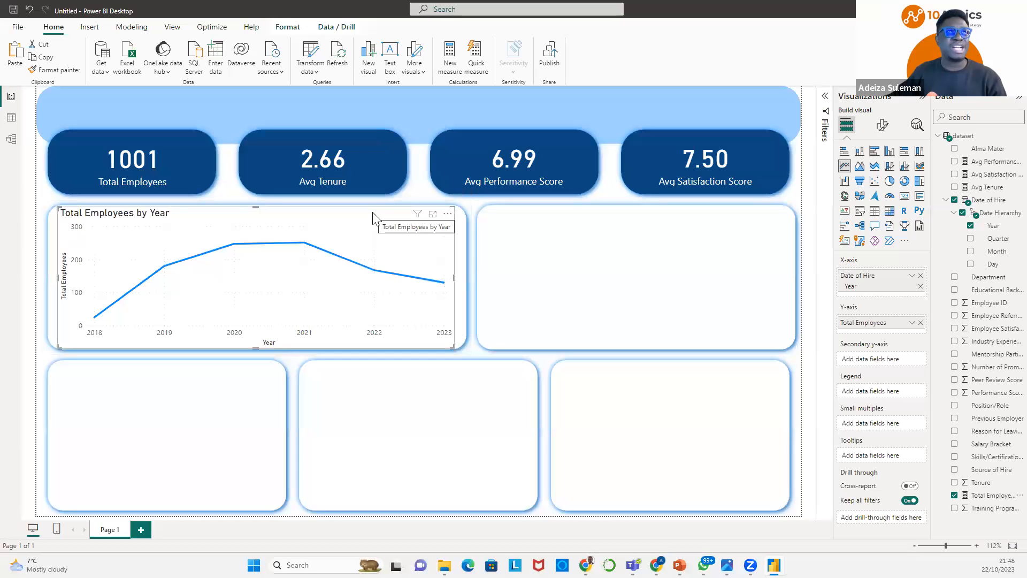
click(420, 192)
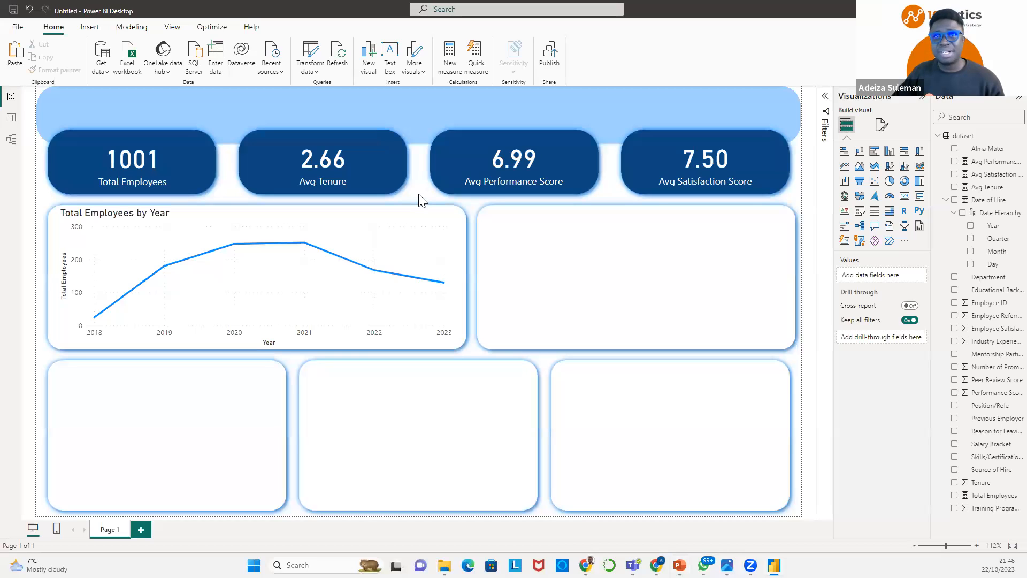
Insert a clustered bar chart and fit it to the empty white panel beside the line chart.
click(874, 152)
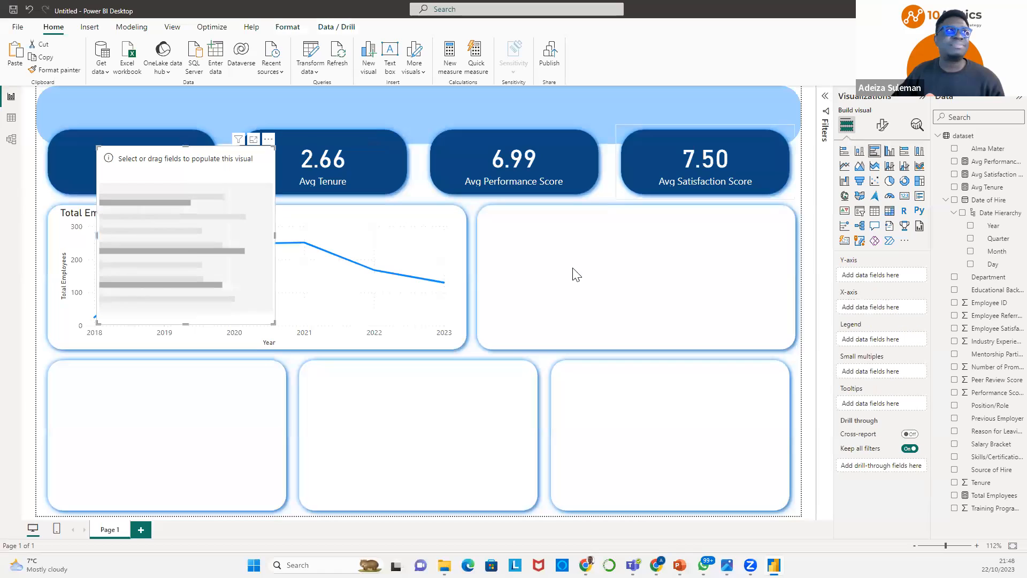
drag(184, 247, 569, 315)
drag(572, 384, 572, 343)
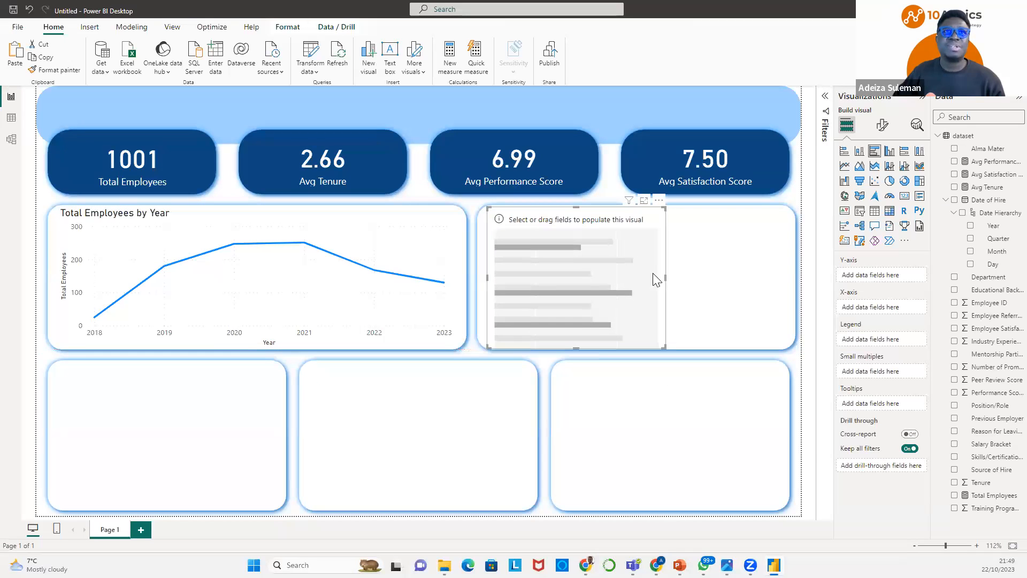
drag(666, 278, 784, 288)
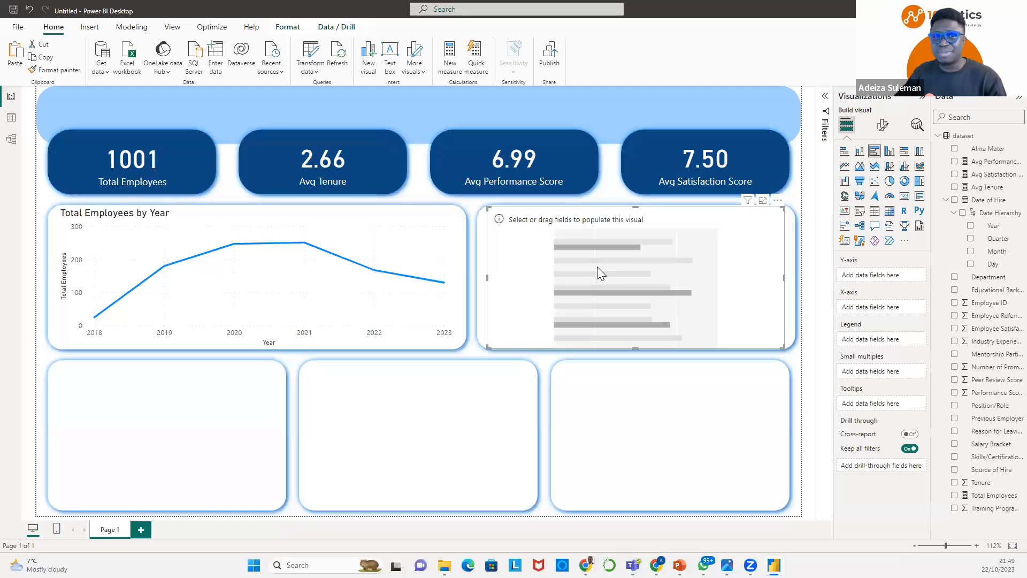
Plot Avg Performance Score by Source of Hire in the new bar chart and widen the chart slightly.
click(955, 471)
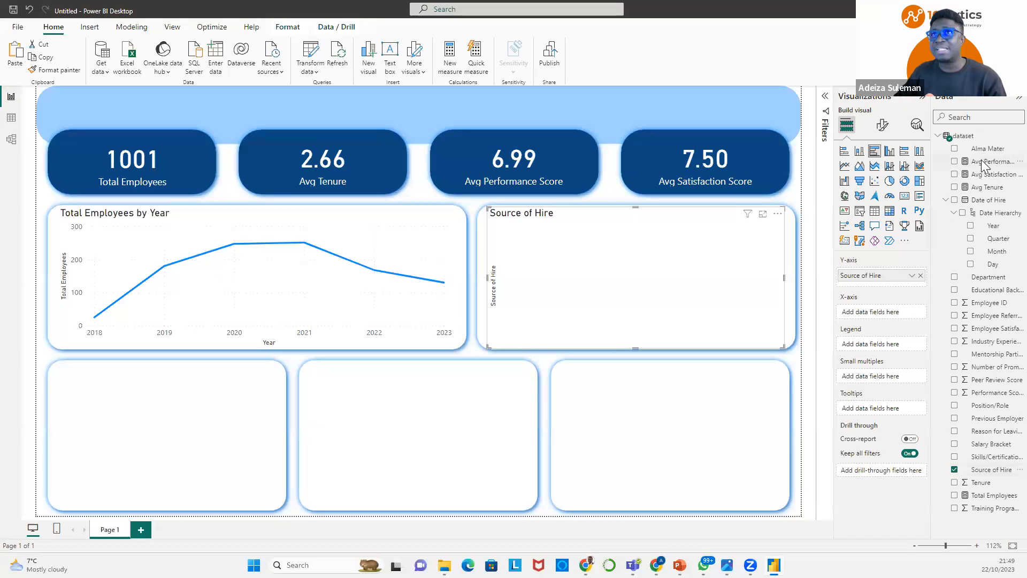
click(955, 161)
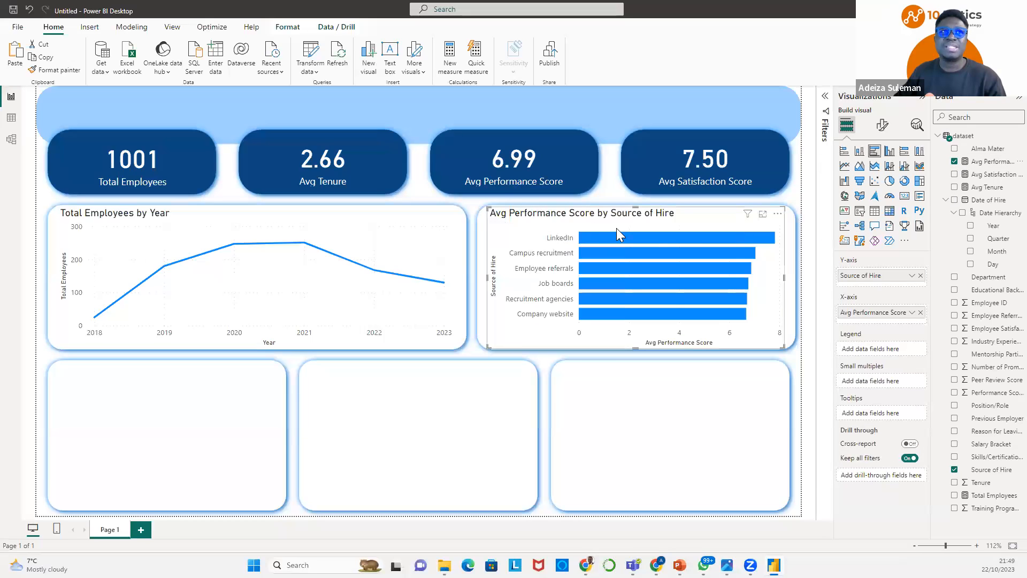
drag(486, 279, 484, 279)
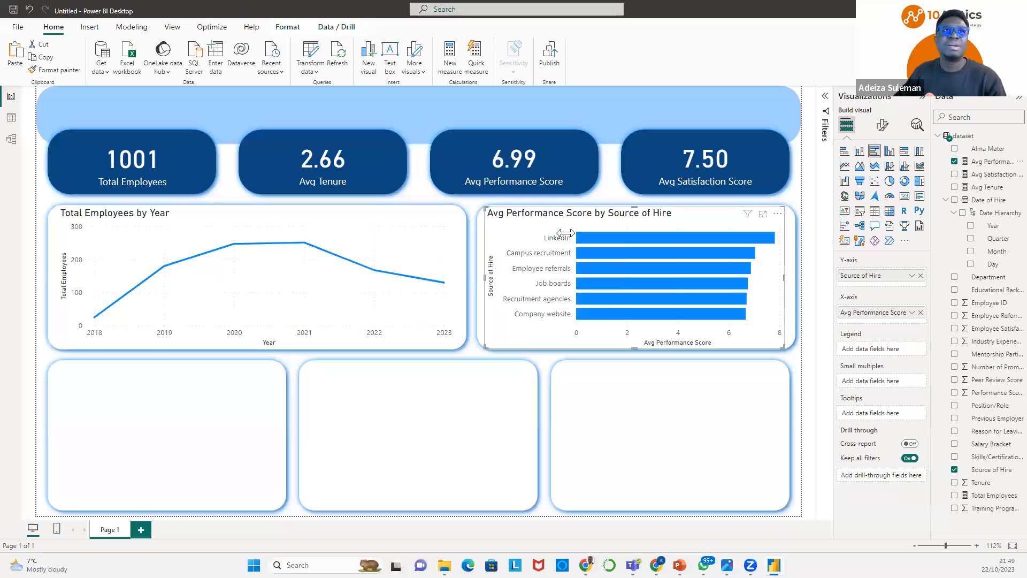
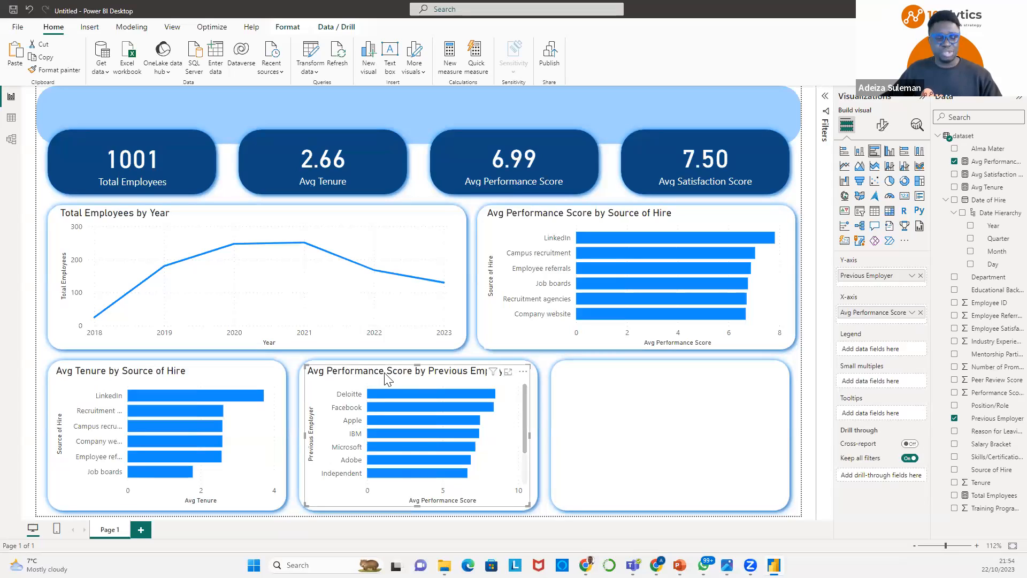
Duplicate the Avg Performance Score by Previous Employer chart into the last empty panel and replace Previous Employer with Alma Mater.
key(ctrl+c)
key(ctrl+v)
drag(388, 377, 630, 377)
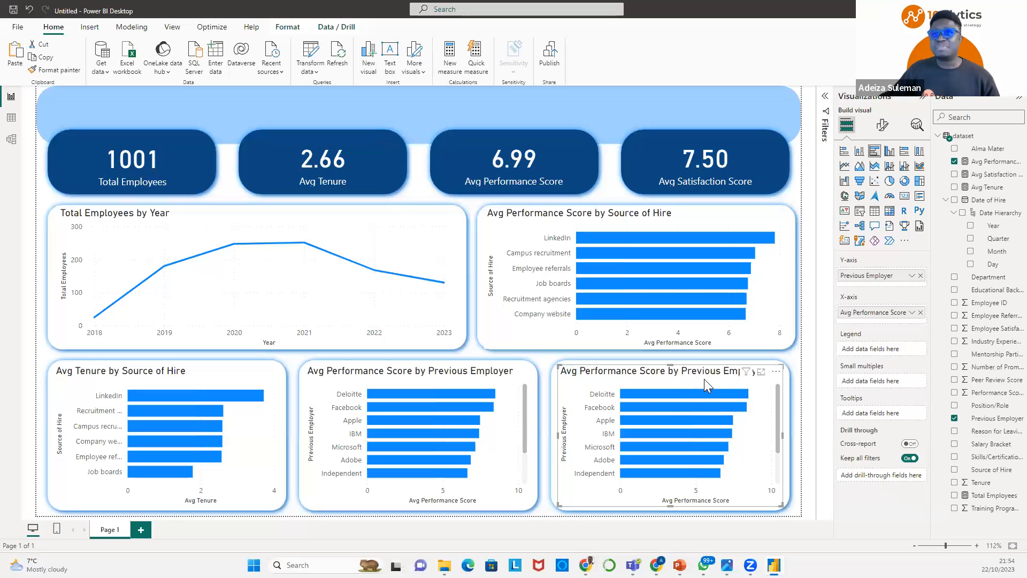
click(955, 419)
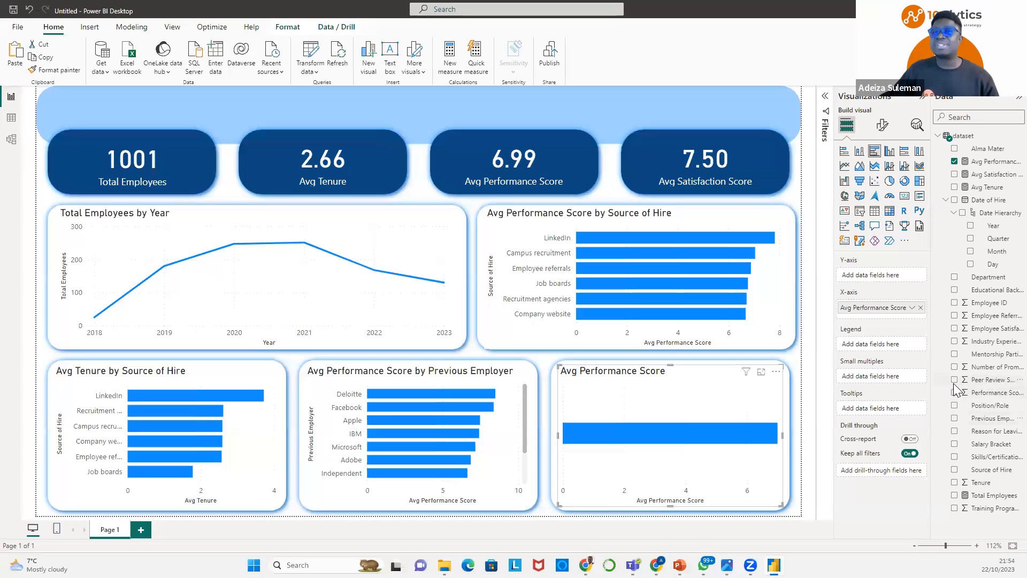
click(955, 150)
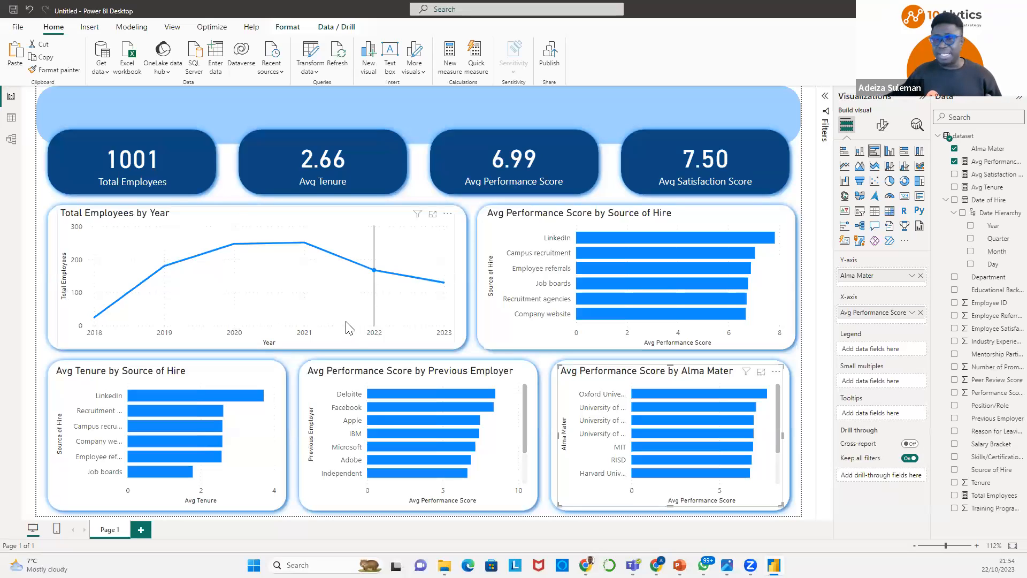
Turn off the horizontal and vertical gridlines of the Total Employees by Year line chart.
mouse_move(349, 327)
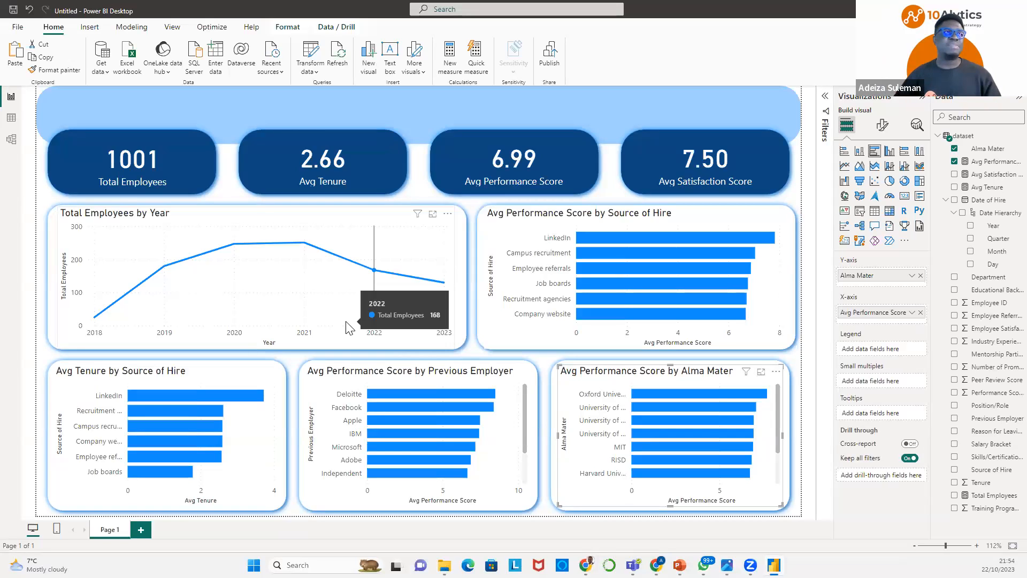
click(261, 220)
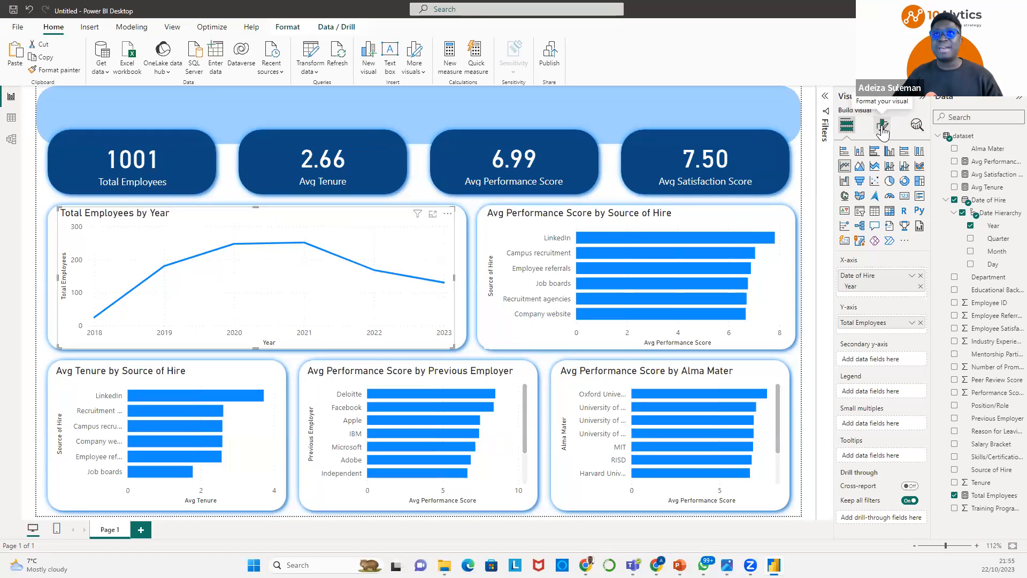
click(882, 128)
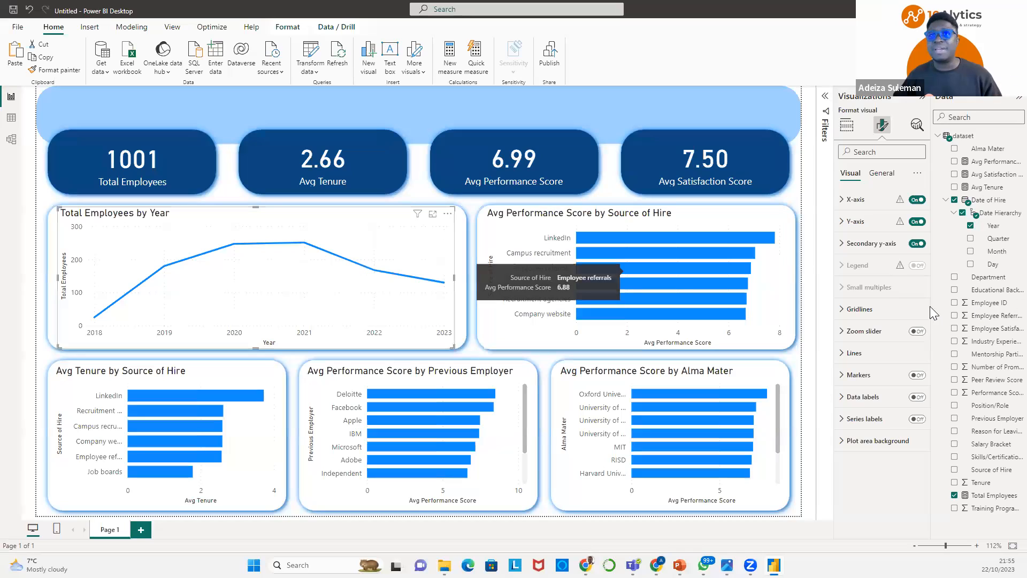
click(842, 312)
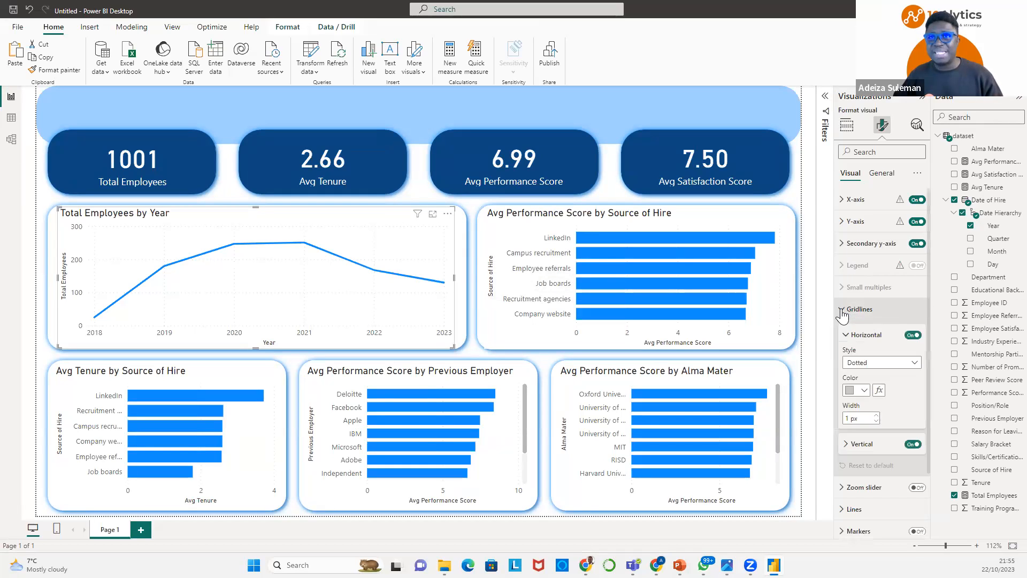
click(911, 336)
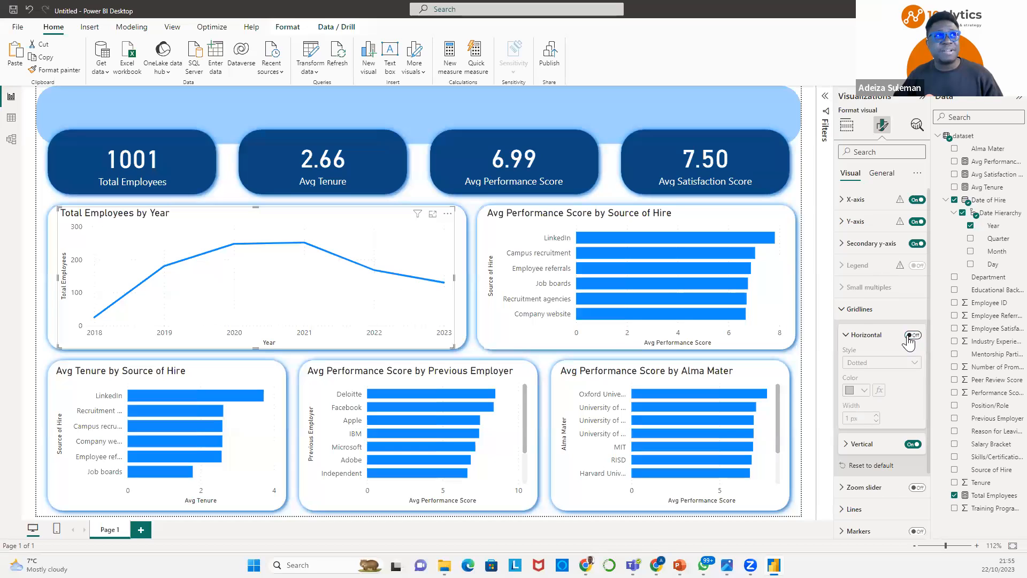
click(913, 445)
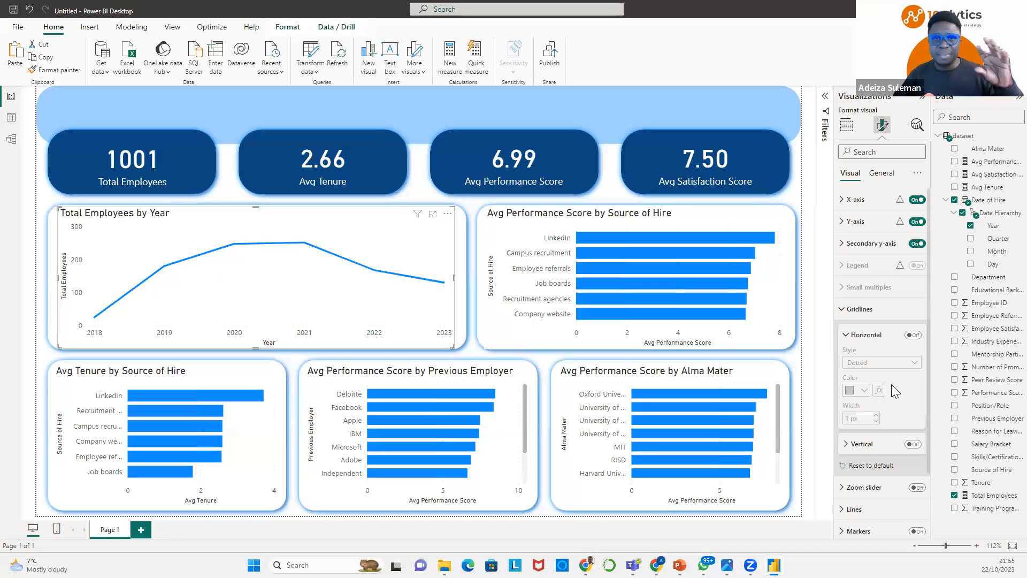
click(843, 311)
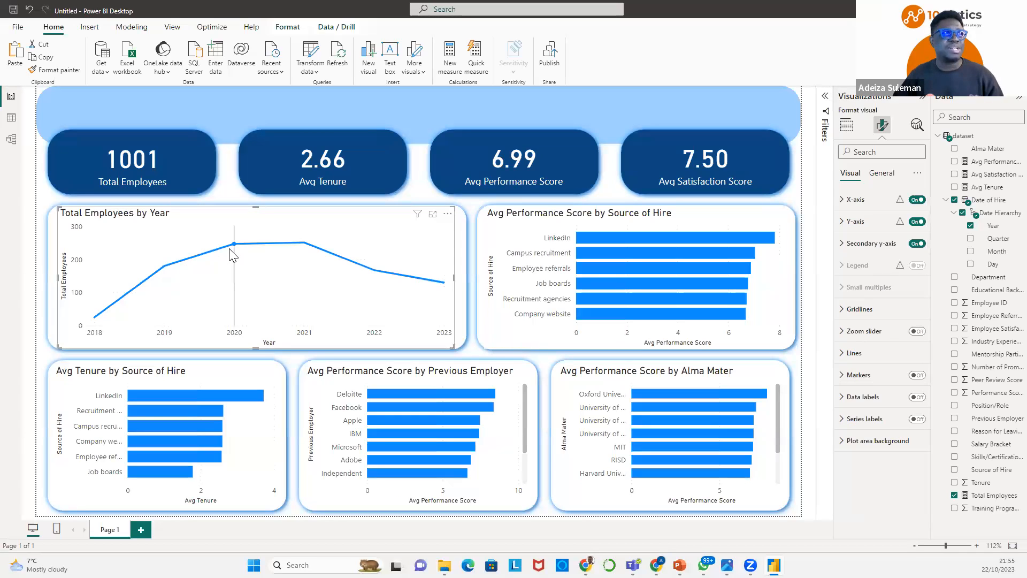
Turn on markers and data labels for the Total Employees by Year line chart.
click(915, 376)
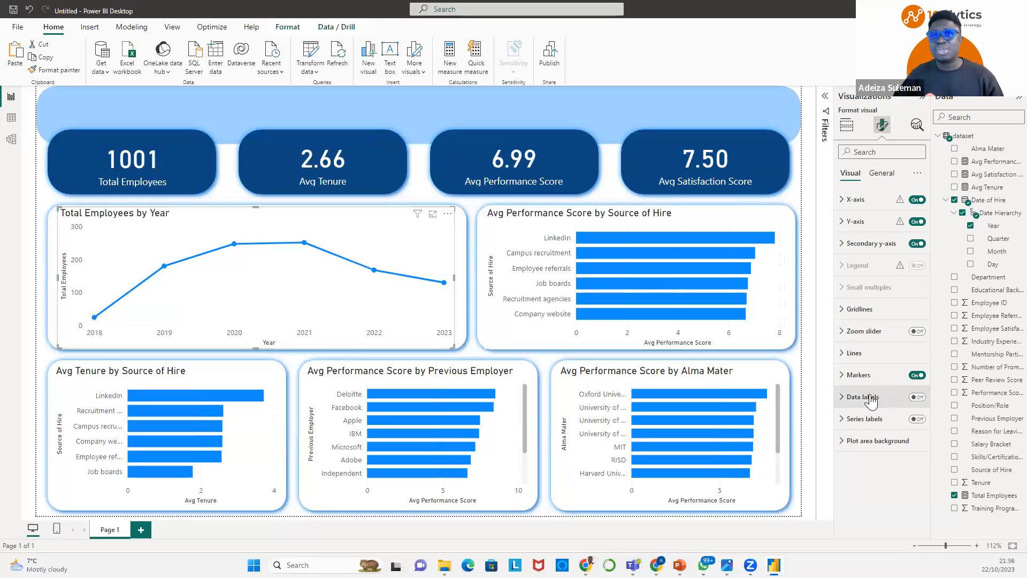
click(917, 397)
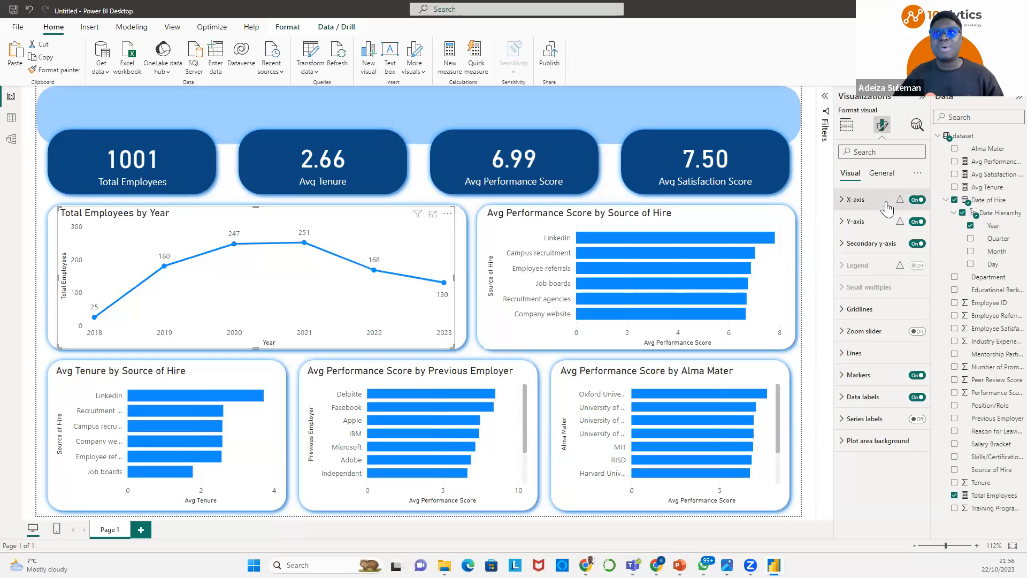
Turn off the Y-axis title and the whole Y-axis of the Total Employees by Year line chart.
click(842, 229)
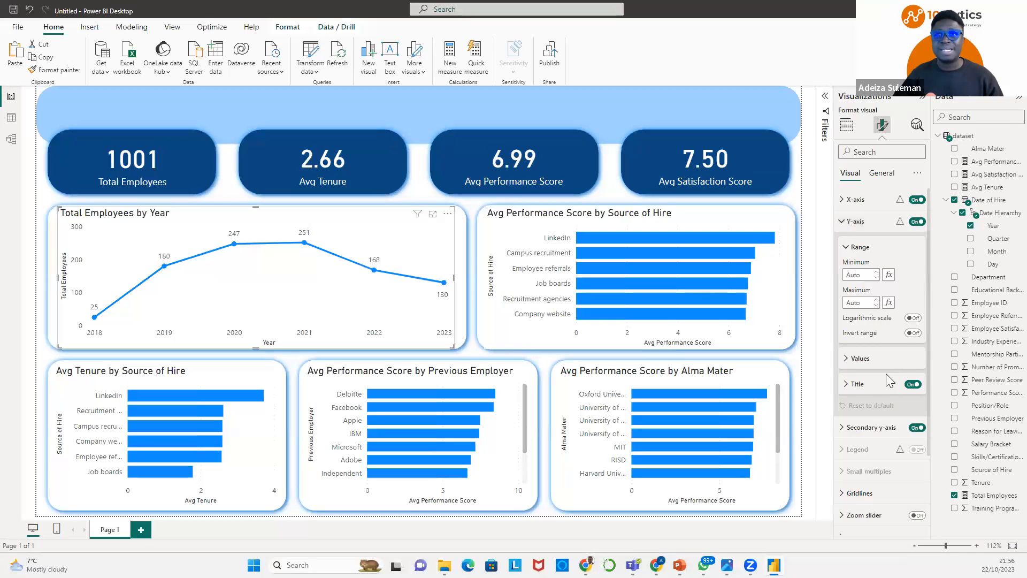
click(912, 385)
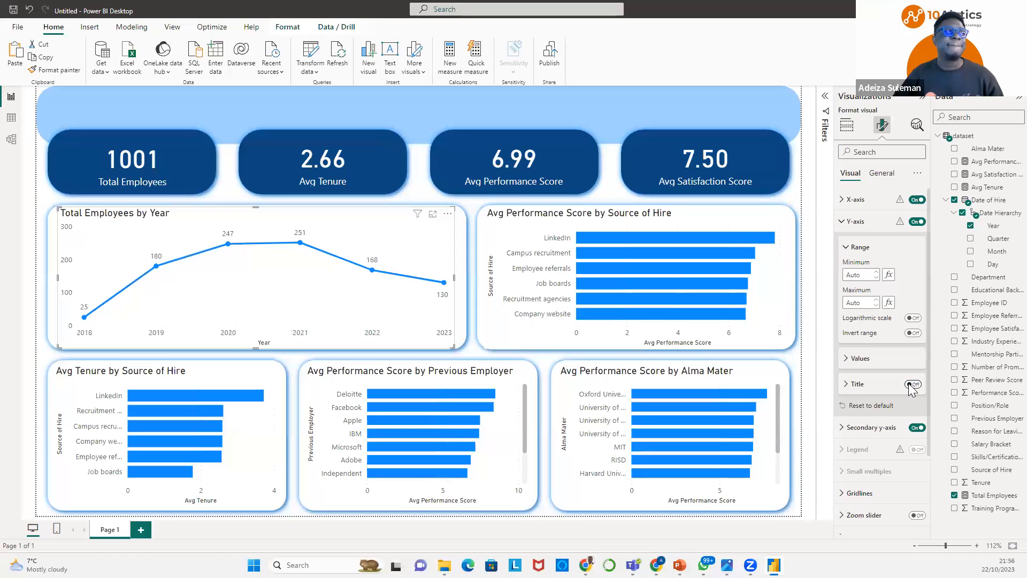
click(916, 223)
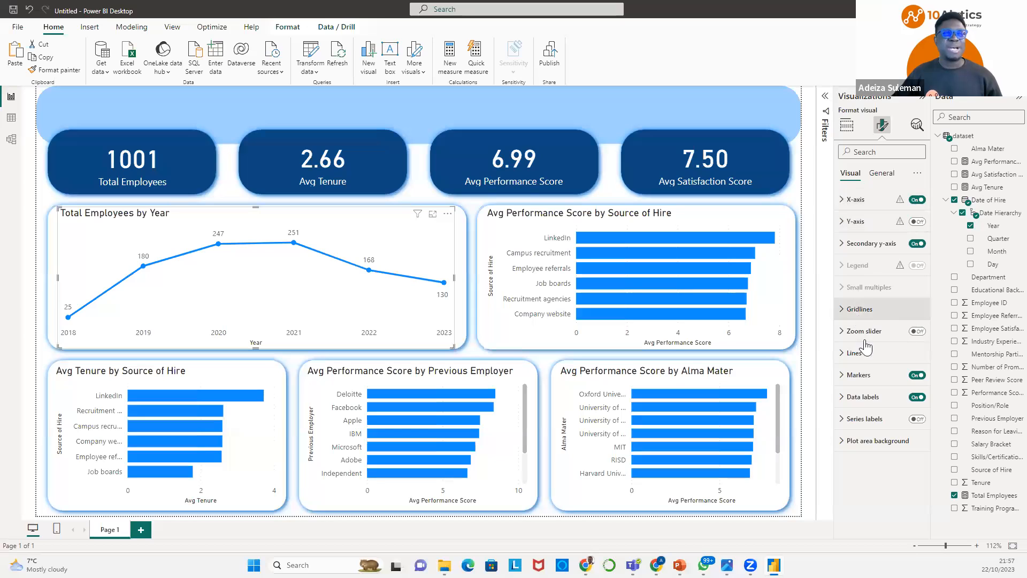
Set the line color of the Total Employees by Year chart to light blue #a0d1ff.
click(841, 354)
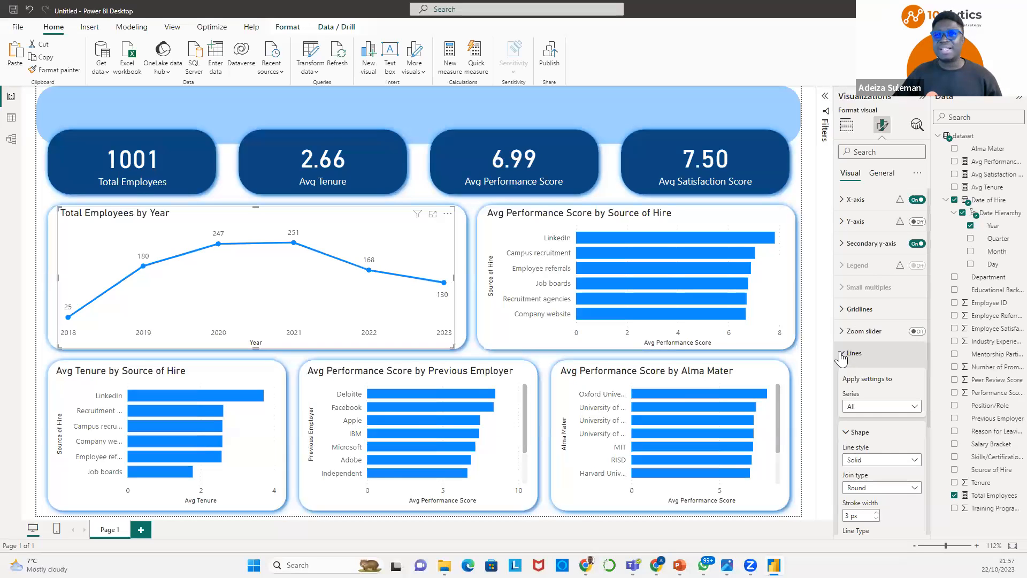
scroll(867, 335, down, 3)
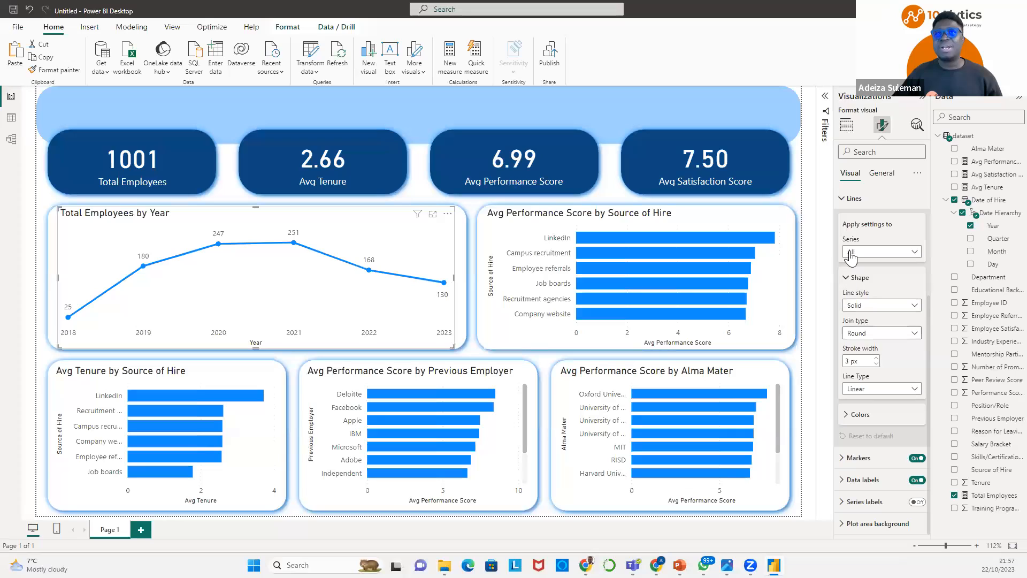
click(851, 417)
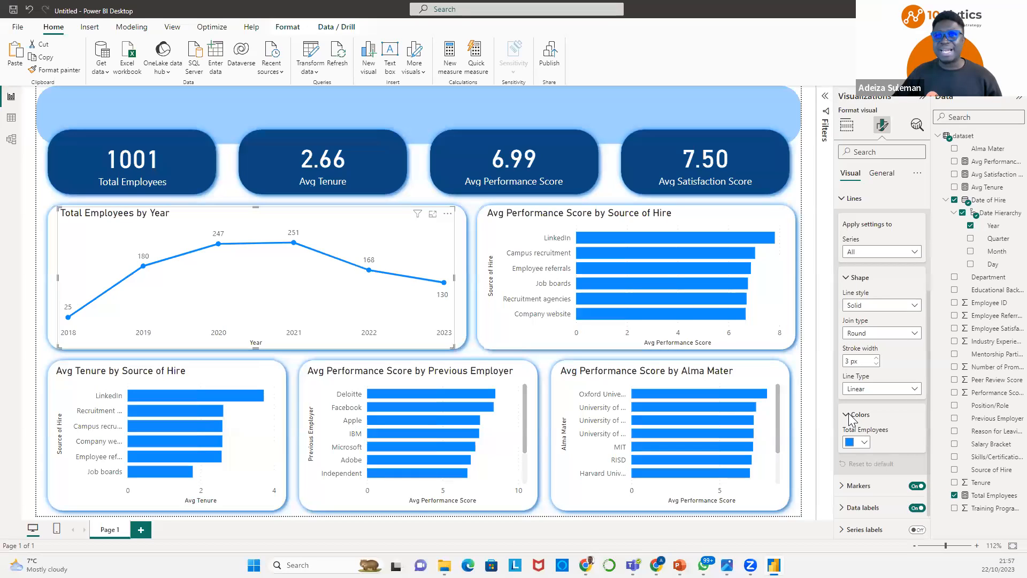
click(864, 442)
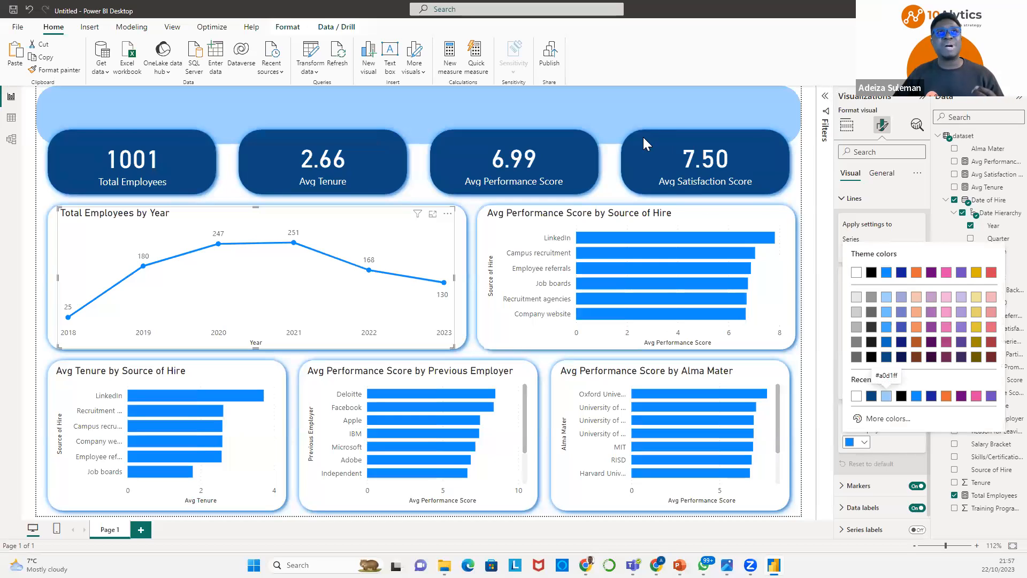
click(887, 398)
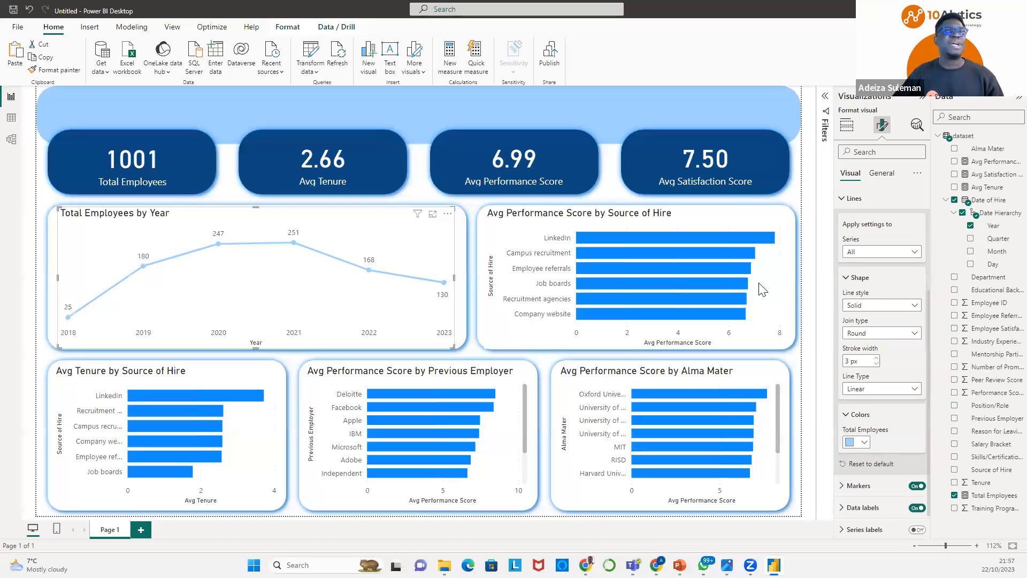
Set the bars of the Avg Performance Score by Source of Hire chart to light blue #a0d1ff and turn on its data labels.
click(523, 222)
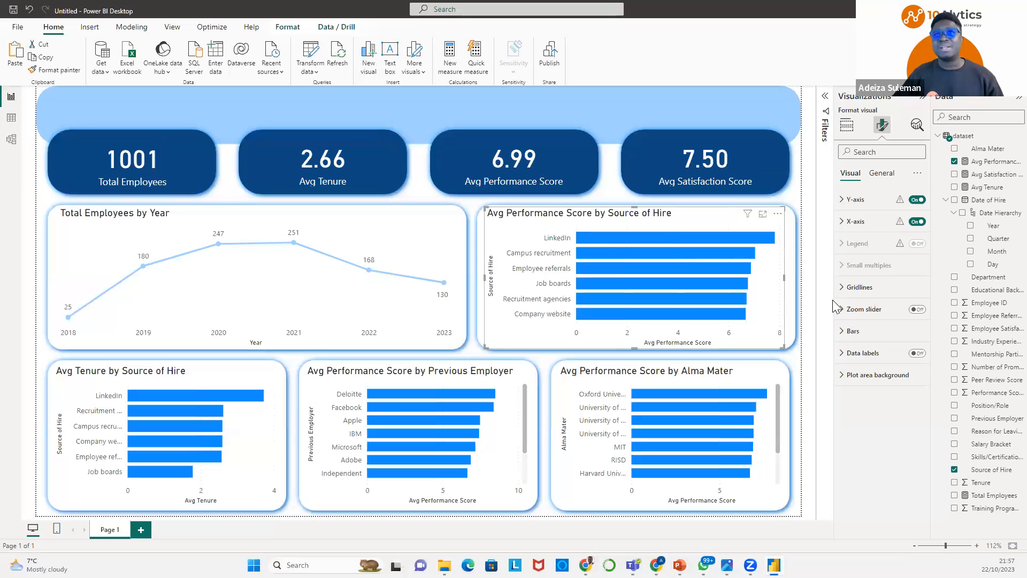
click(845, 334)
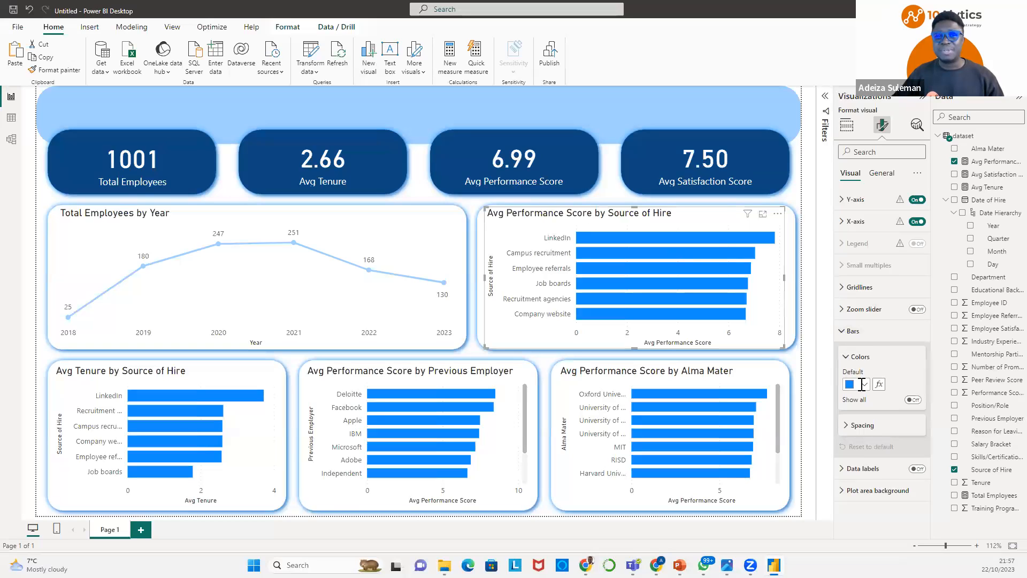
click(863, 384)
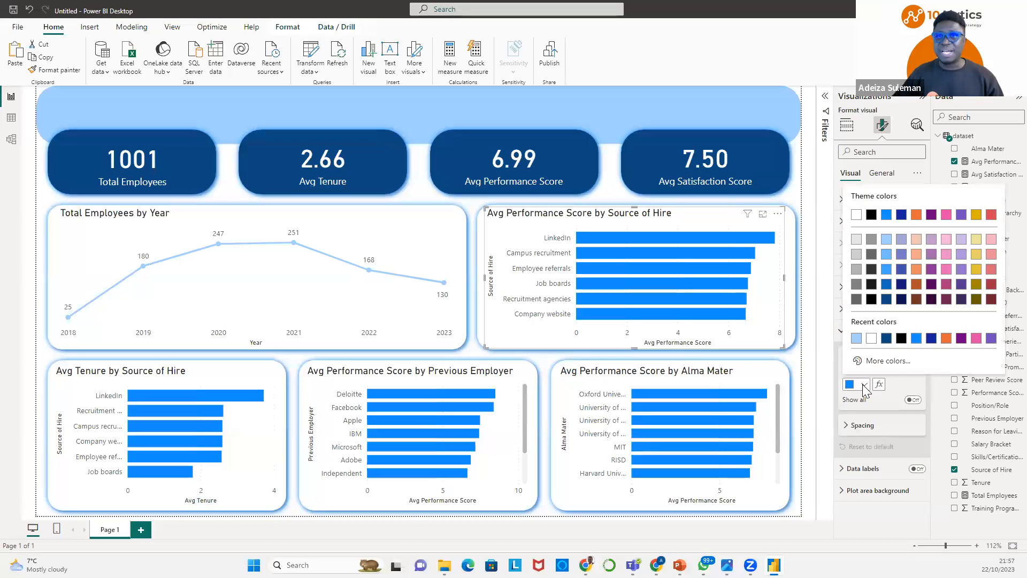
click(856, 339)
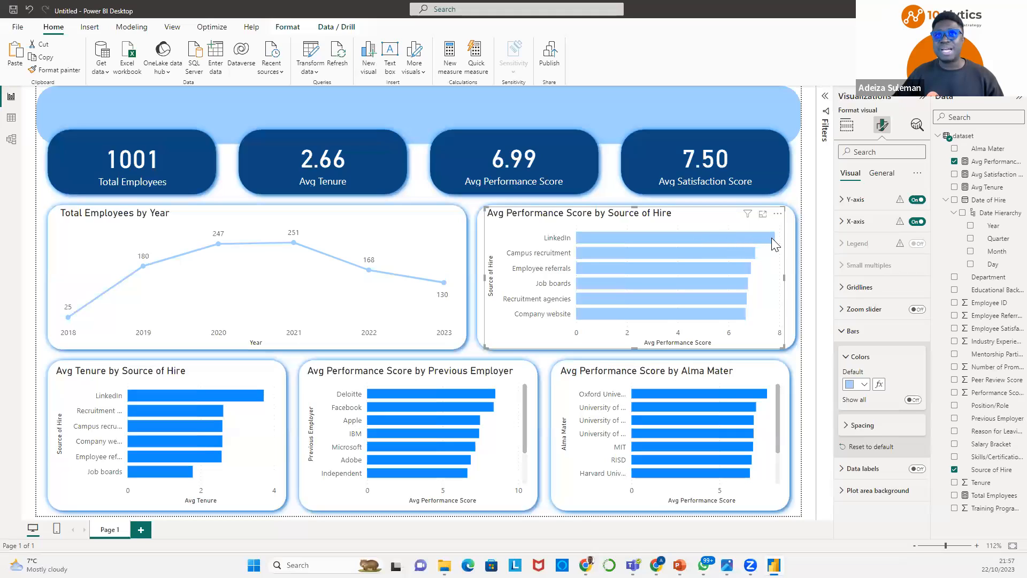
mouse_move(773, 237)
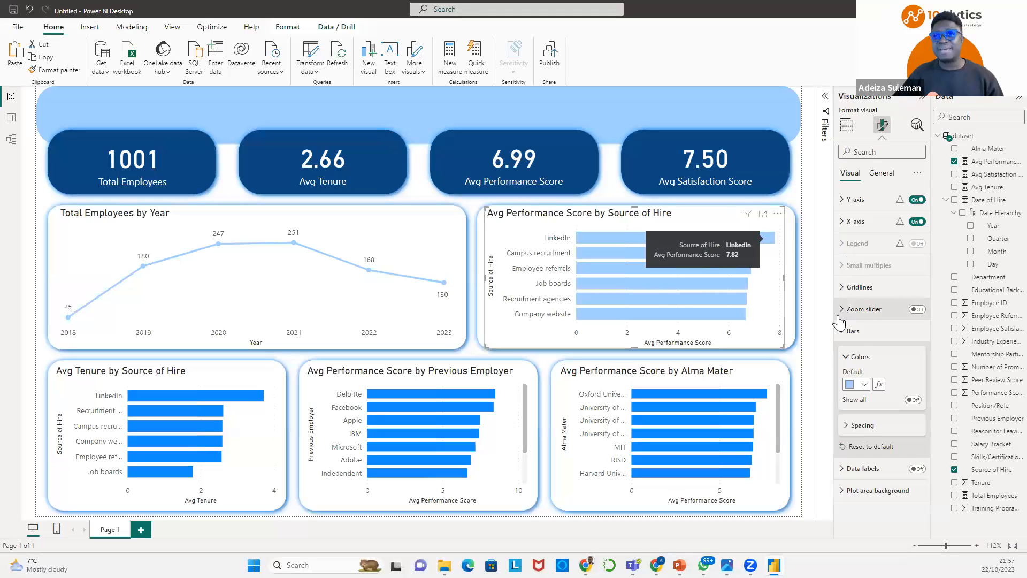
click(917, 469)
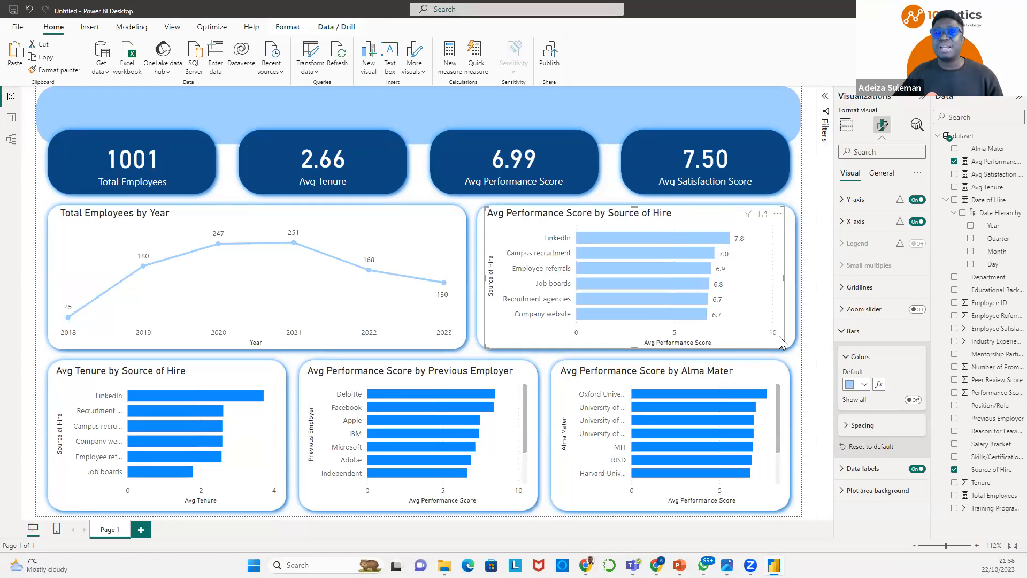
Turn off the X-axis title and the whole X-axis of the Avg Performance Score by Source of Hire chart.
click(840, 224)
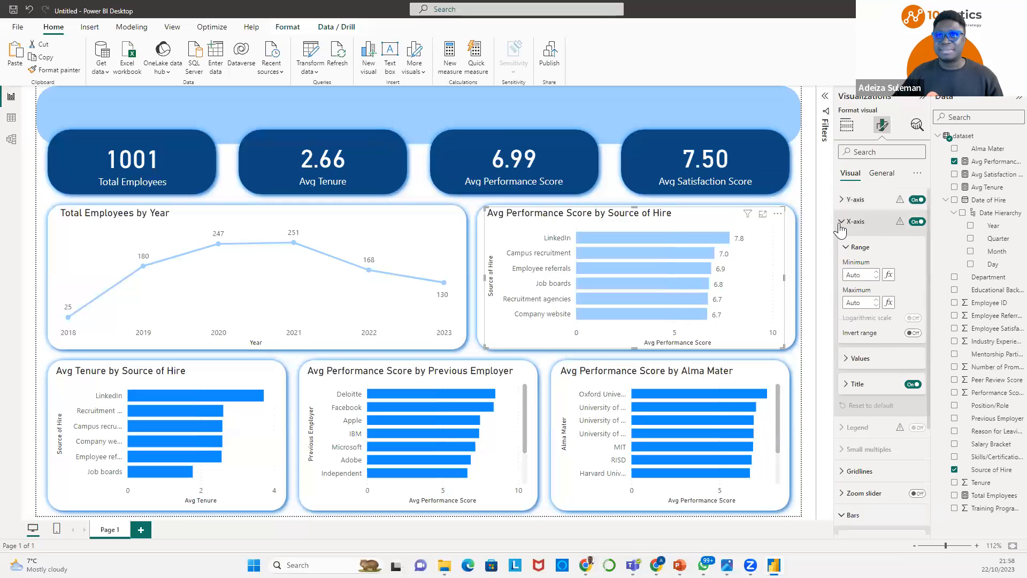
click(913, 385)
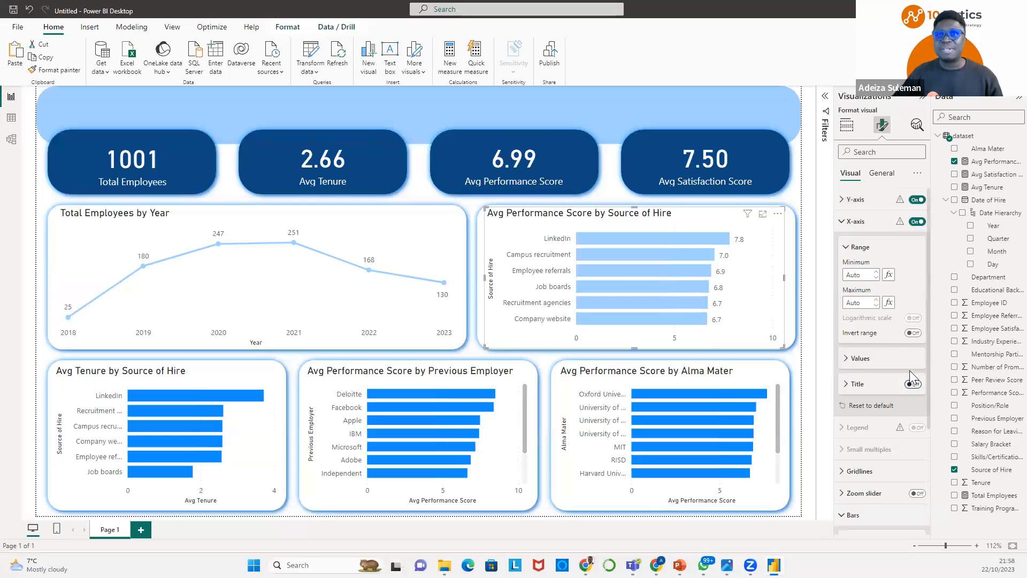
click(916, 223)
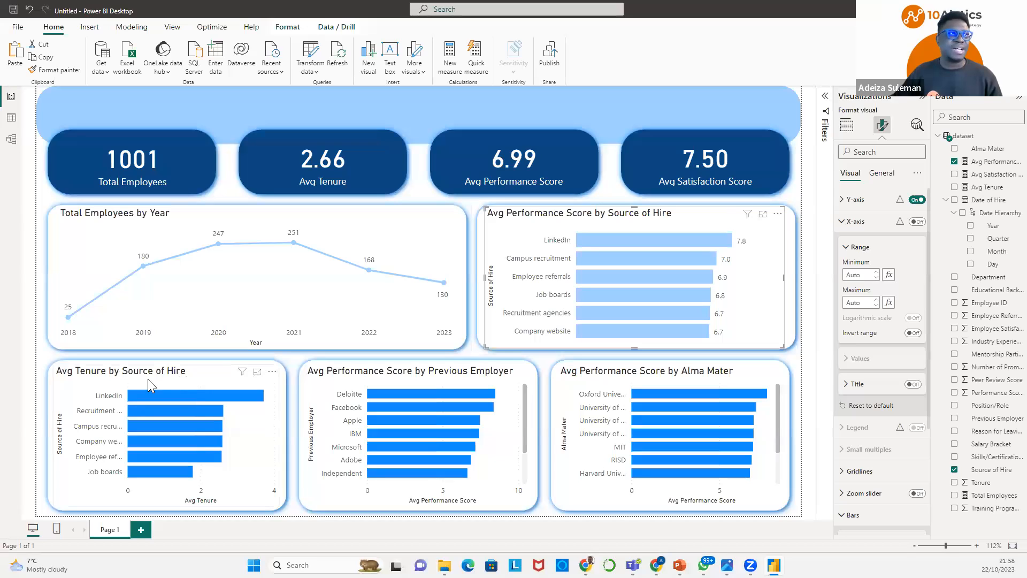
Turn off the X-axis and its title in the Avg Tenure by Source of Hire chart and color its bars light blue #a0d1ff.
click(203, 378)
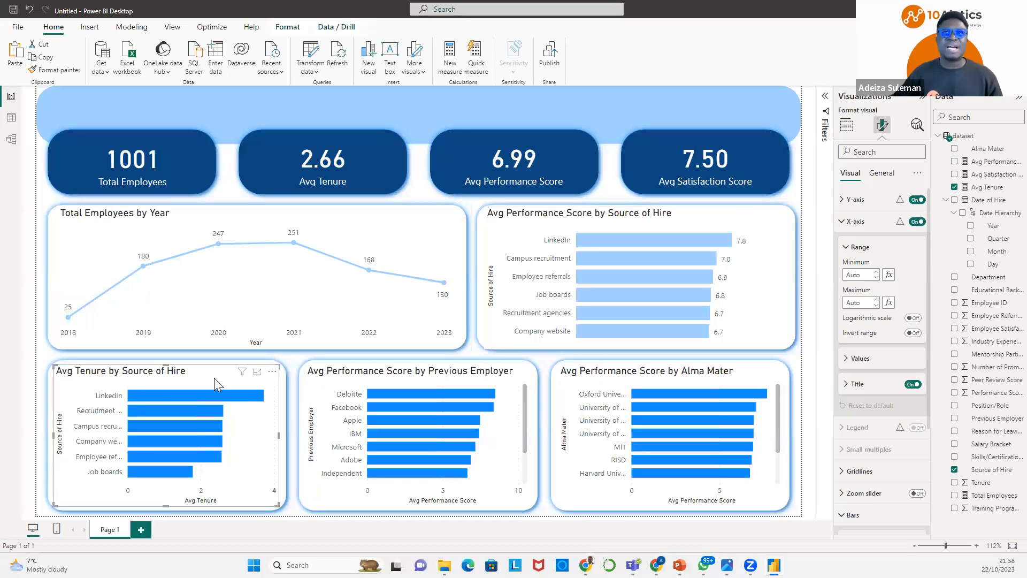
click(913, 385)
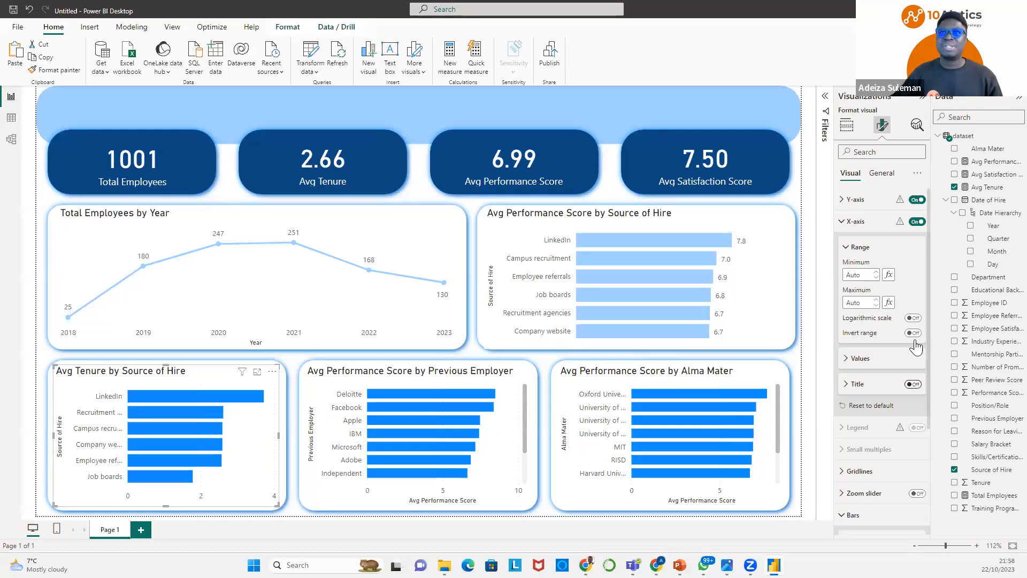
click(917, 223)
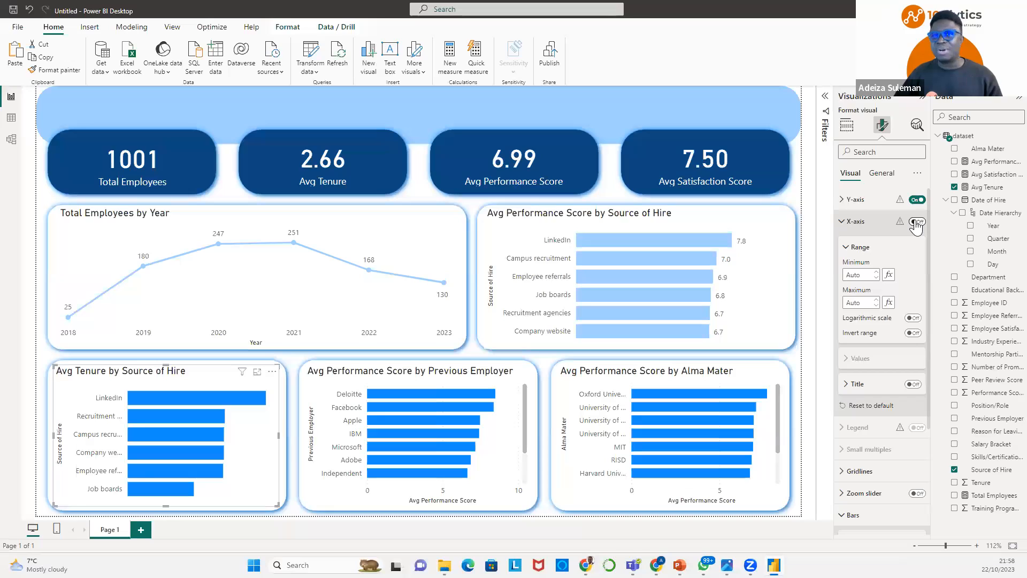
scroll(903, 346, down, 3)
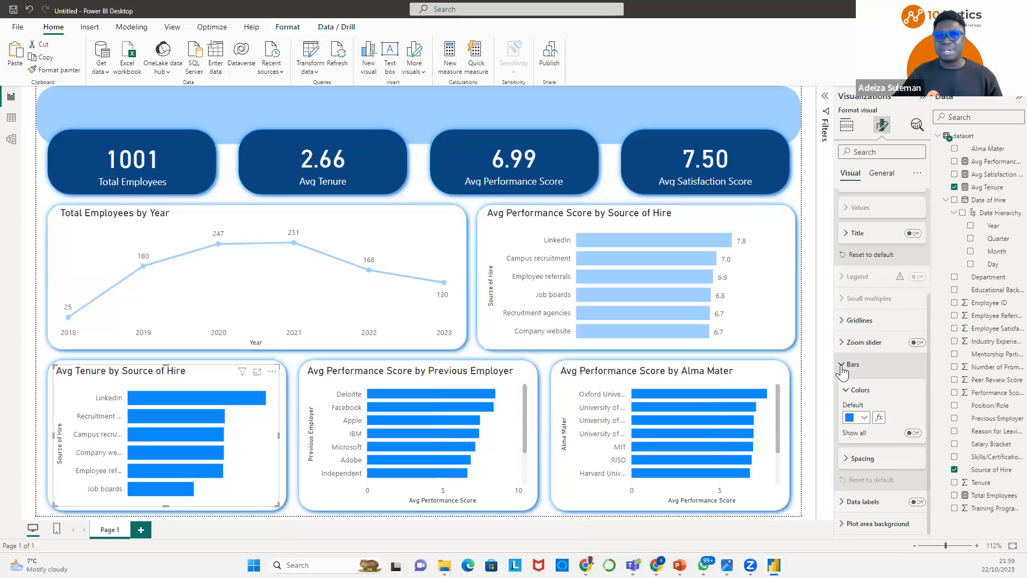
click(863, 418)
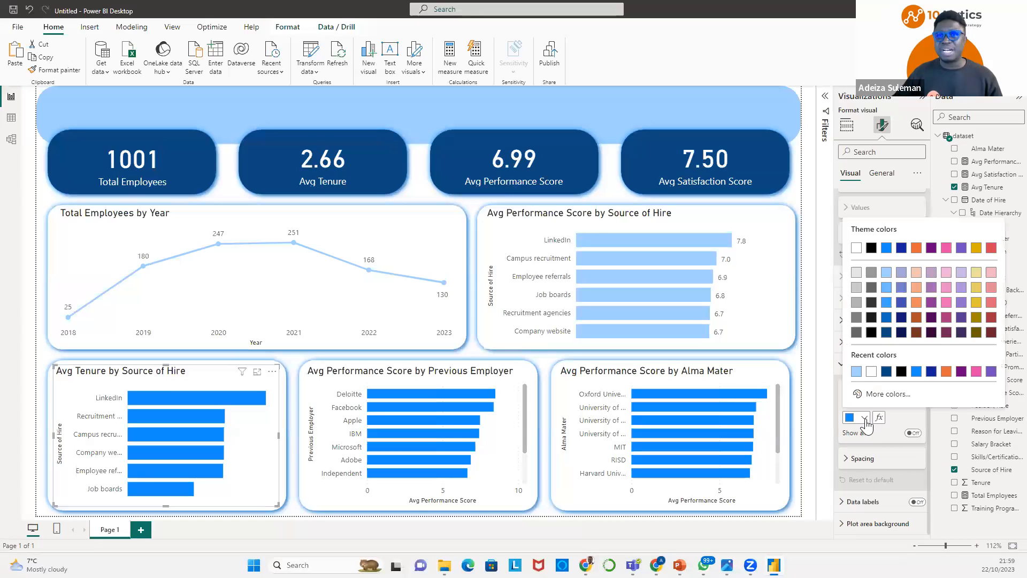
click(858, 373)
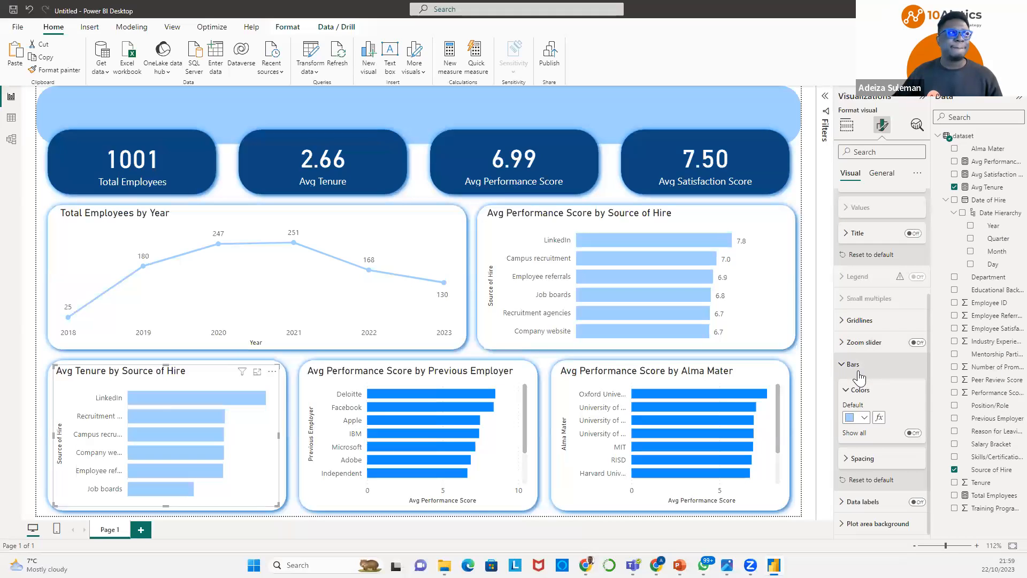
Color the bars of the Avg Performance Score by Previous Employer chart light blue #a0d1ff and turn off its X-axis and X-axis title.
click(459, 374)
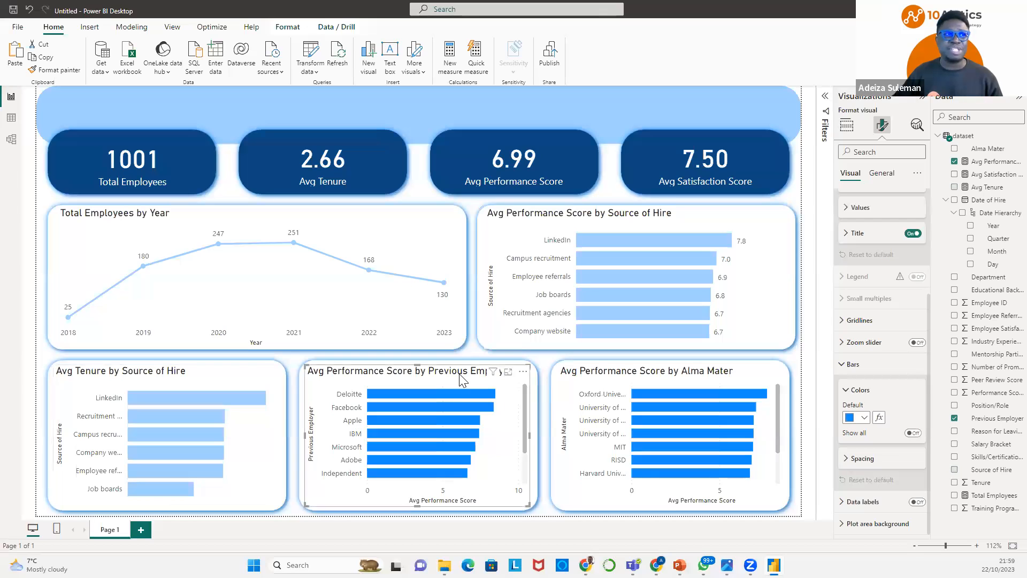
click(858, 418)
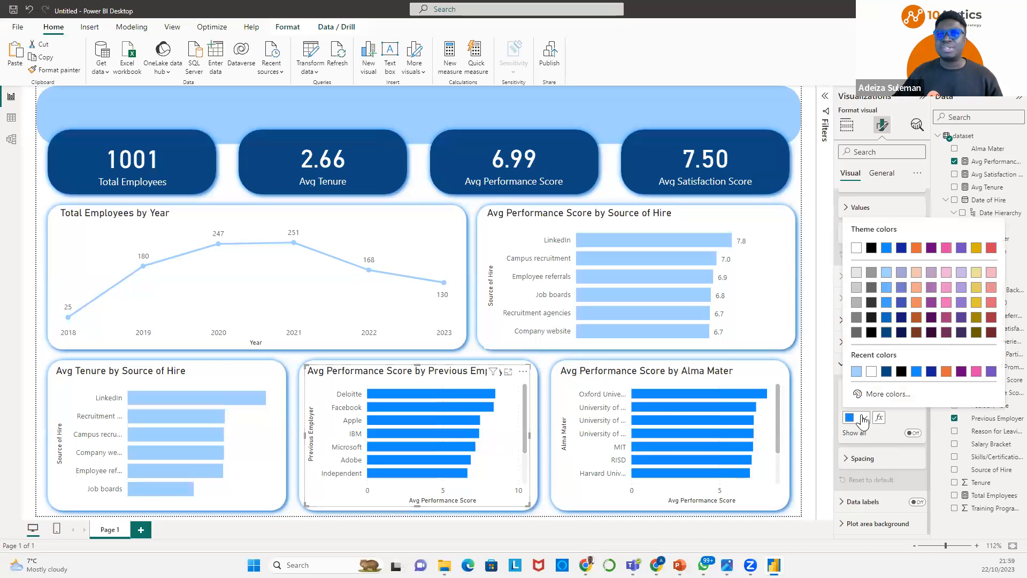
click(856, 371)
scroll(870, 394, up, 5)
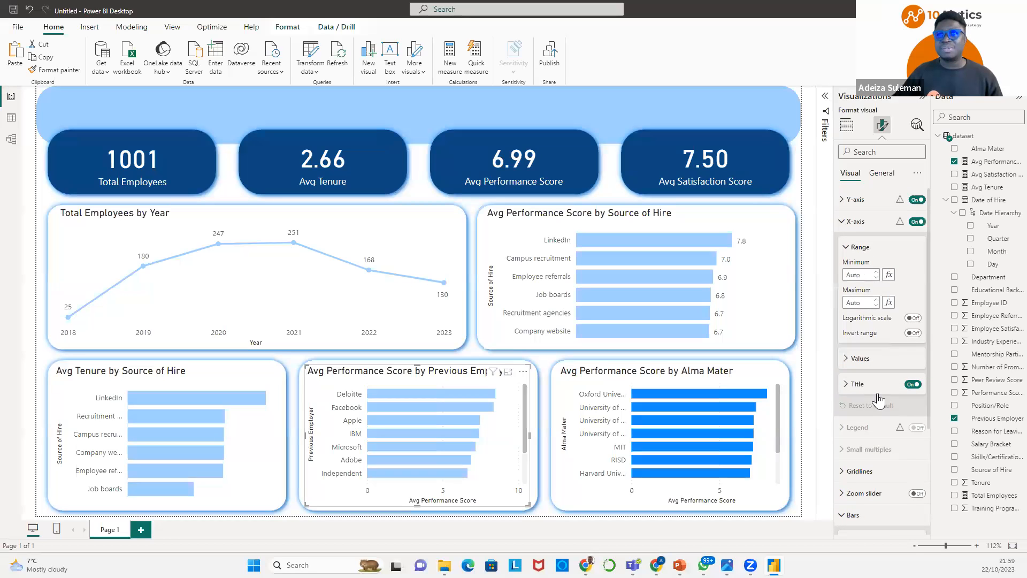
click(913, 384)
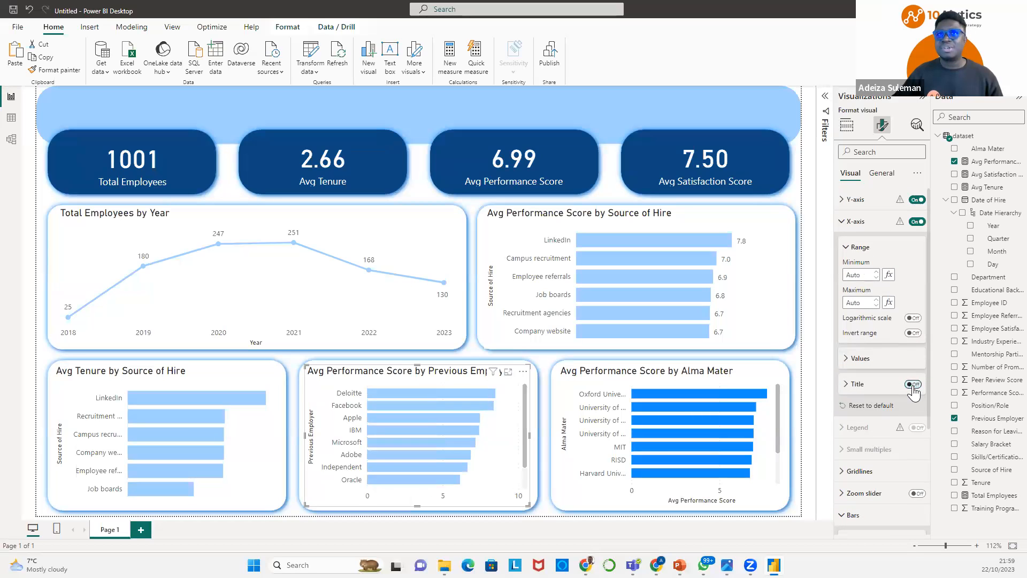
click(916, 222)
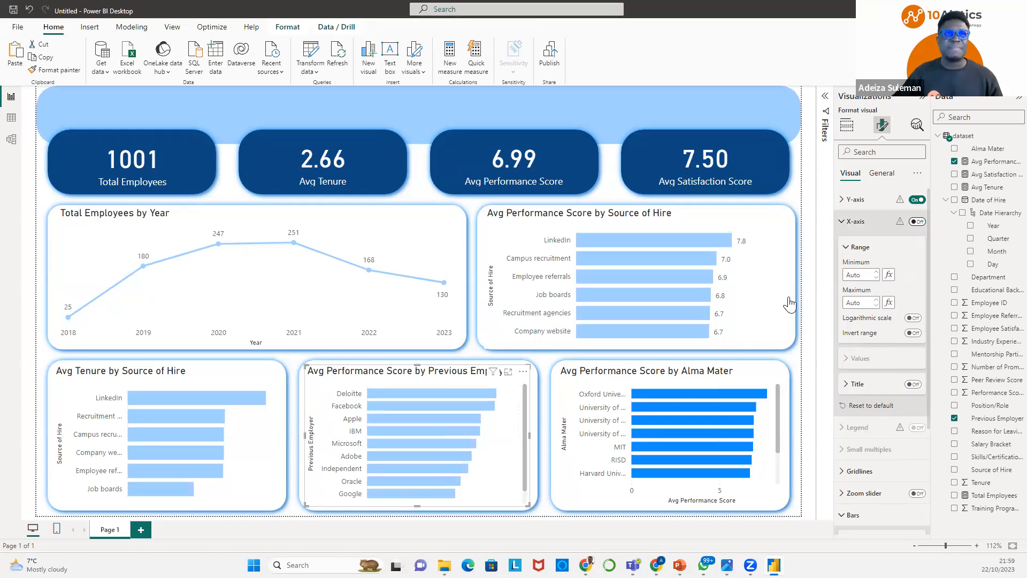
Turn off the X-axis and its title in the Avg Performance Score by Alma Mater chart and color its bars light blue #a0d1ff.
click(723, 379)
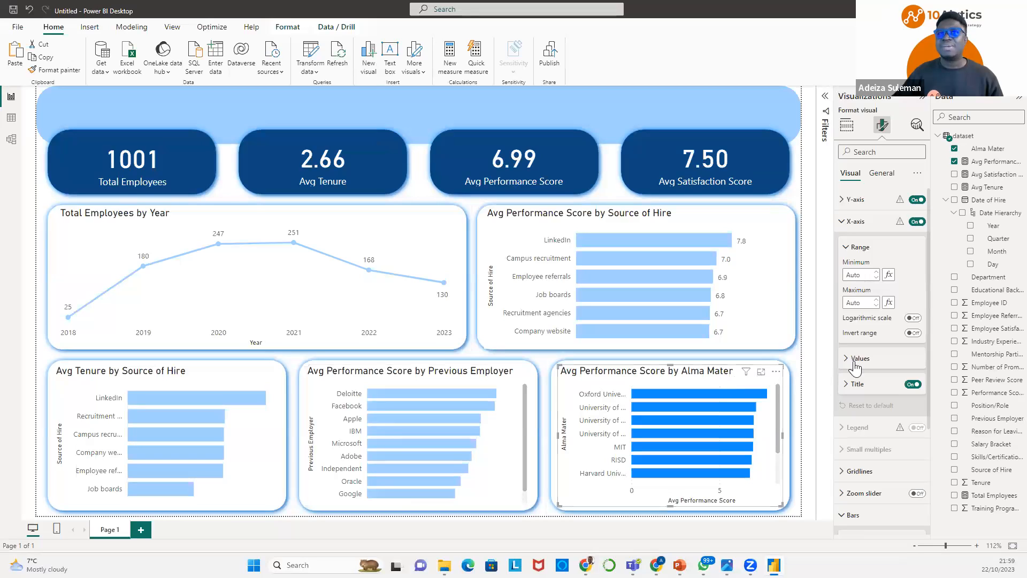
click(913, 385)
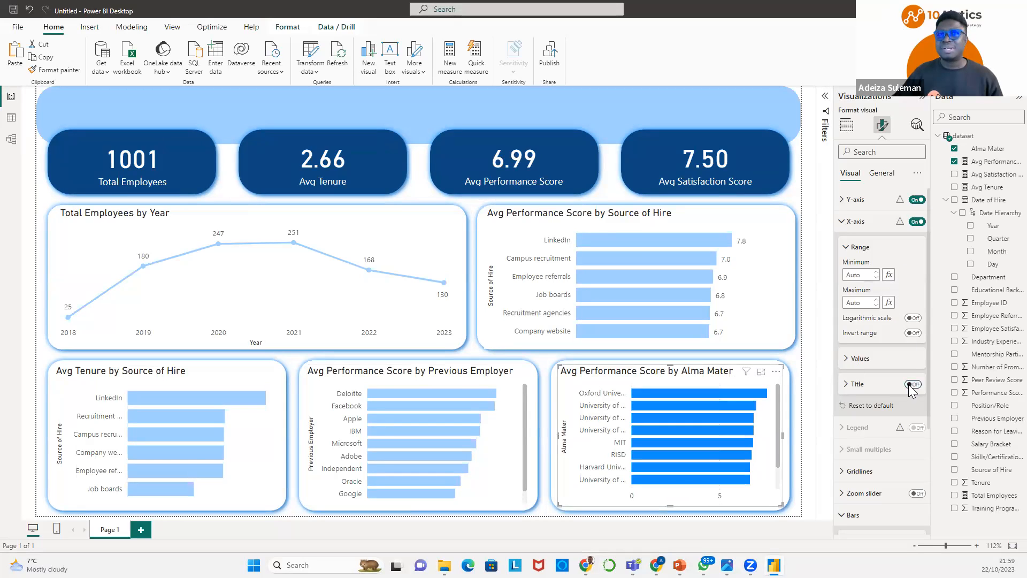
click(916, 222)
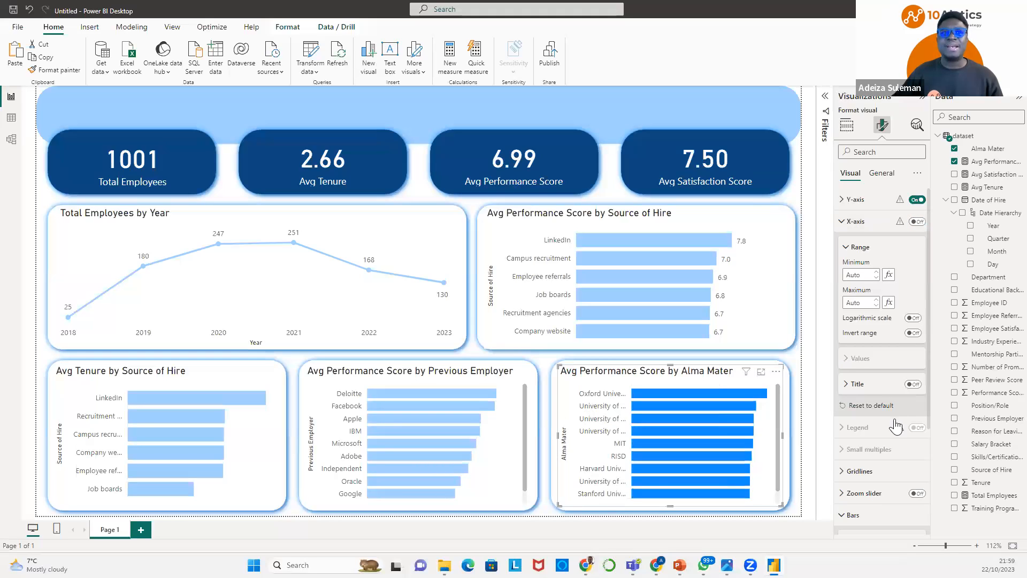
scroll(886, 429, down, 3)
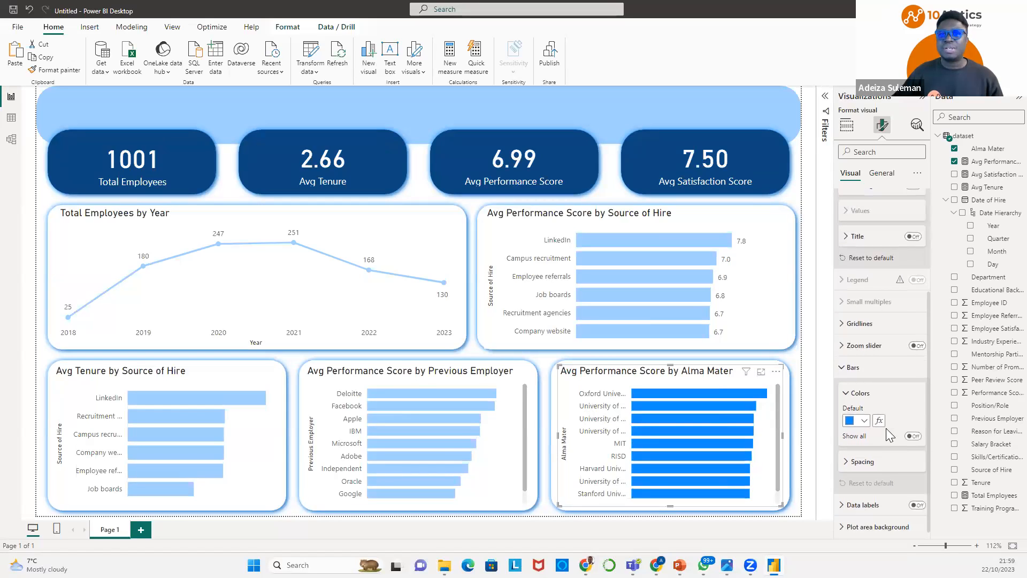
click(864, 418)
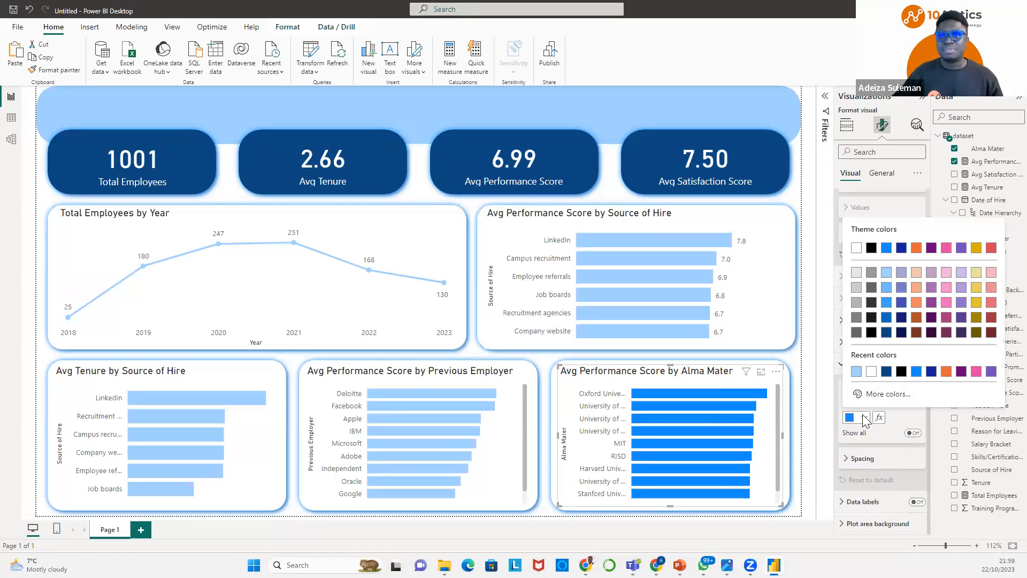
click(856, 373)
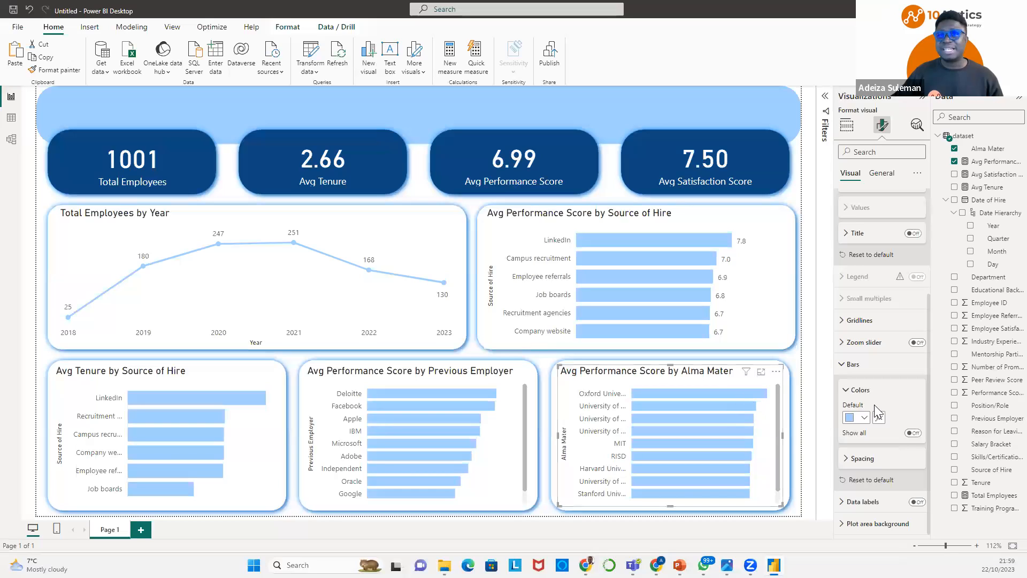
Turn on data labels for the Alma Mater, Previous Employer and Avg Tenure by Source of Hire bar charts.
click(917, 502)
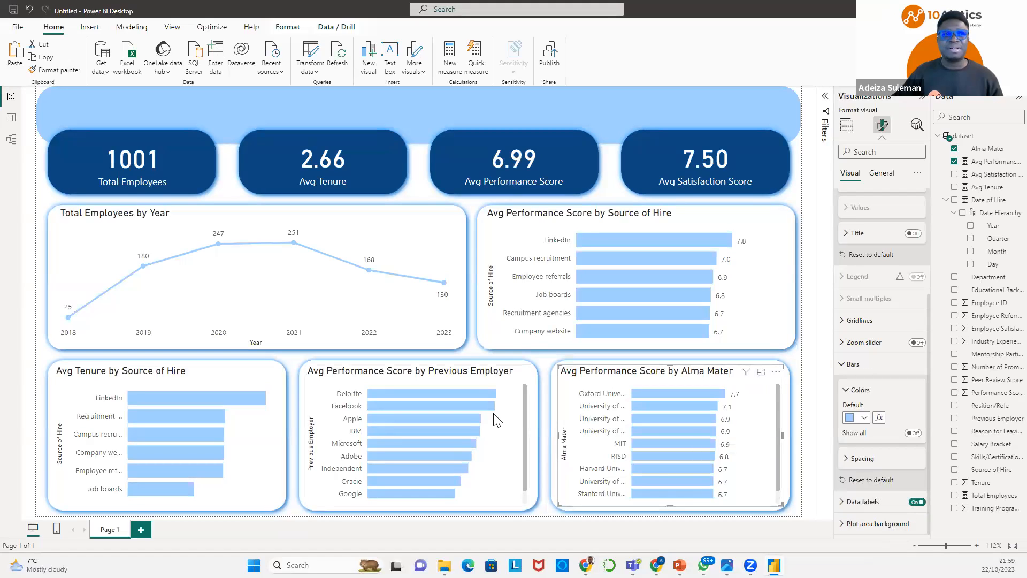
click(519, 408)
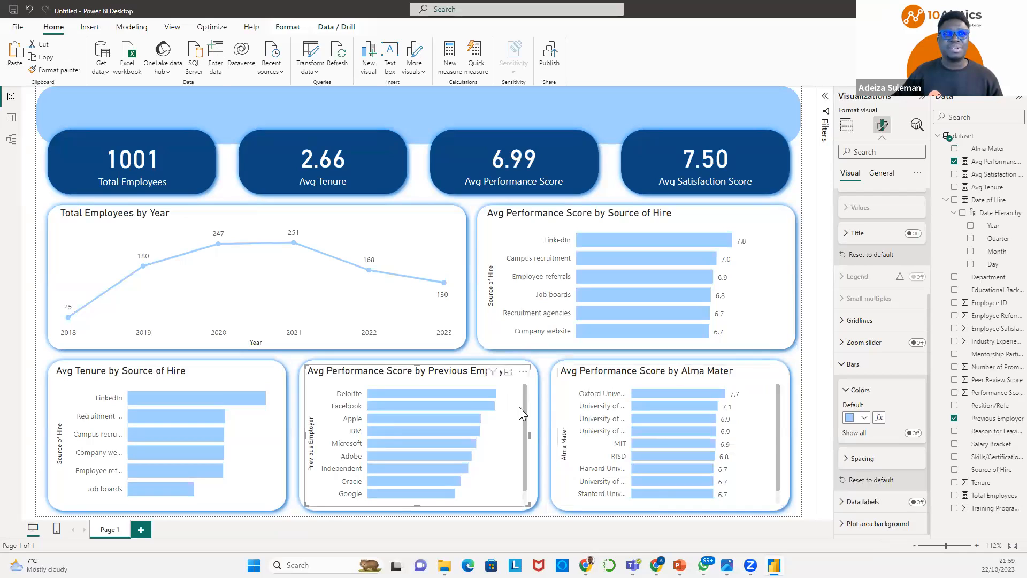
click(917, 502)
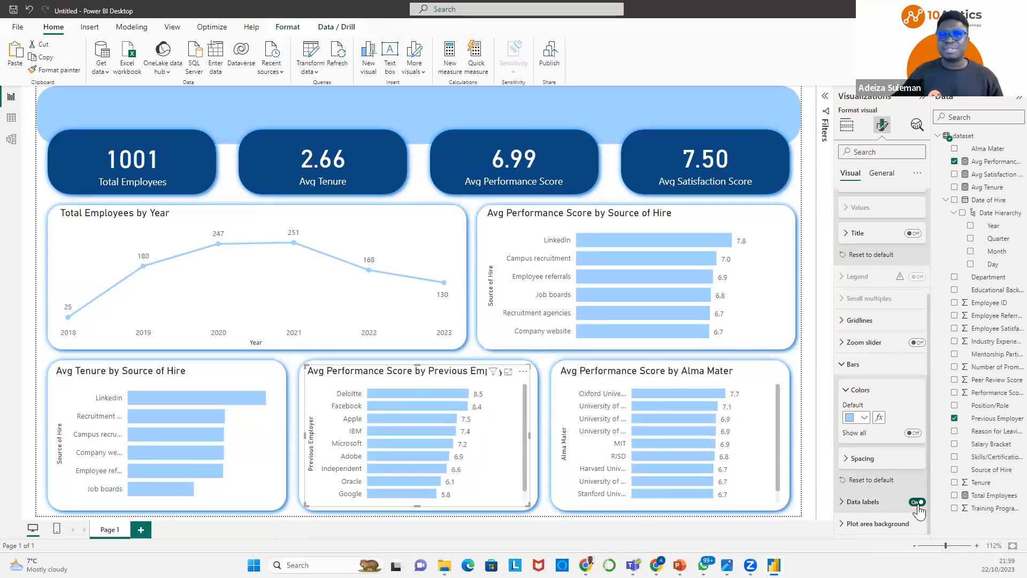
click(276, 415)
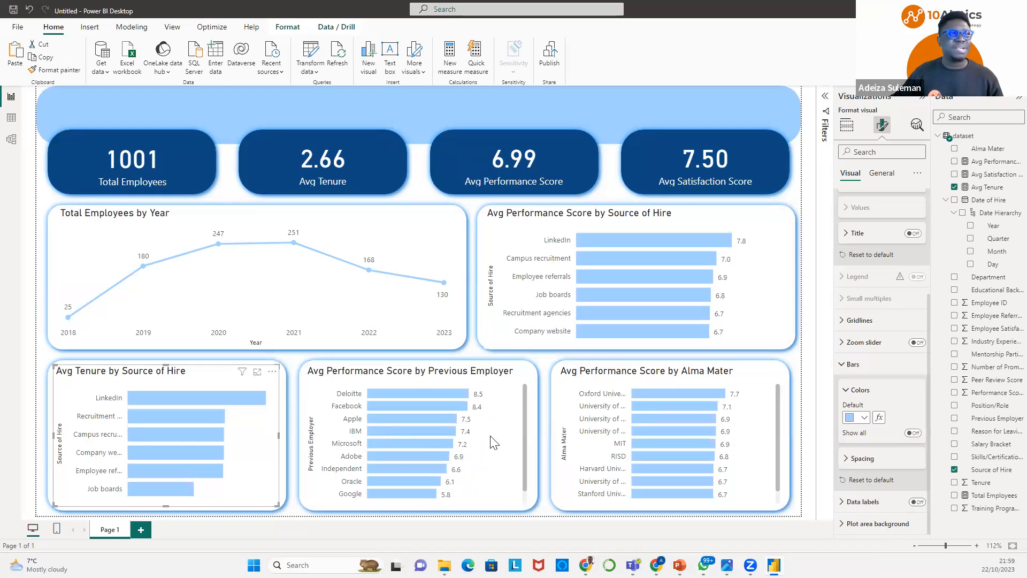
click(917, 502)
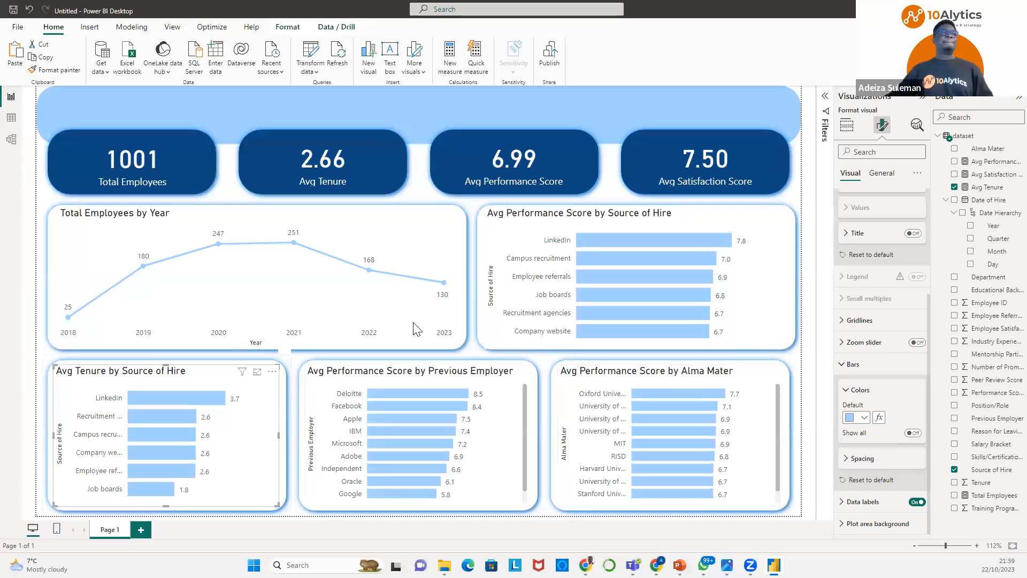
click(417, 167)
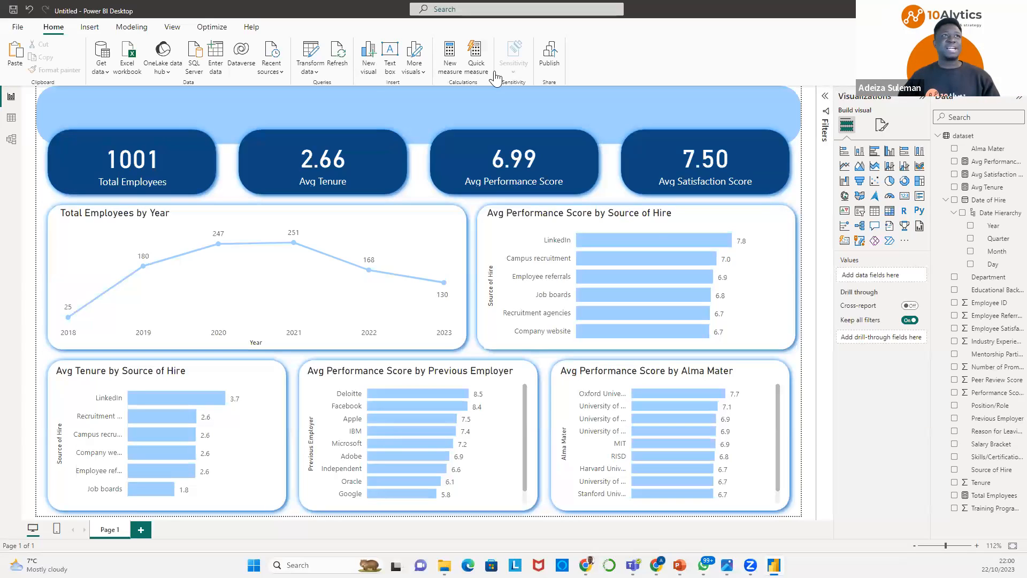
Insert a text box on the report page containing the title "Talent Sourcing Analysis".
click(91, 28)
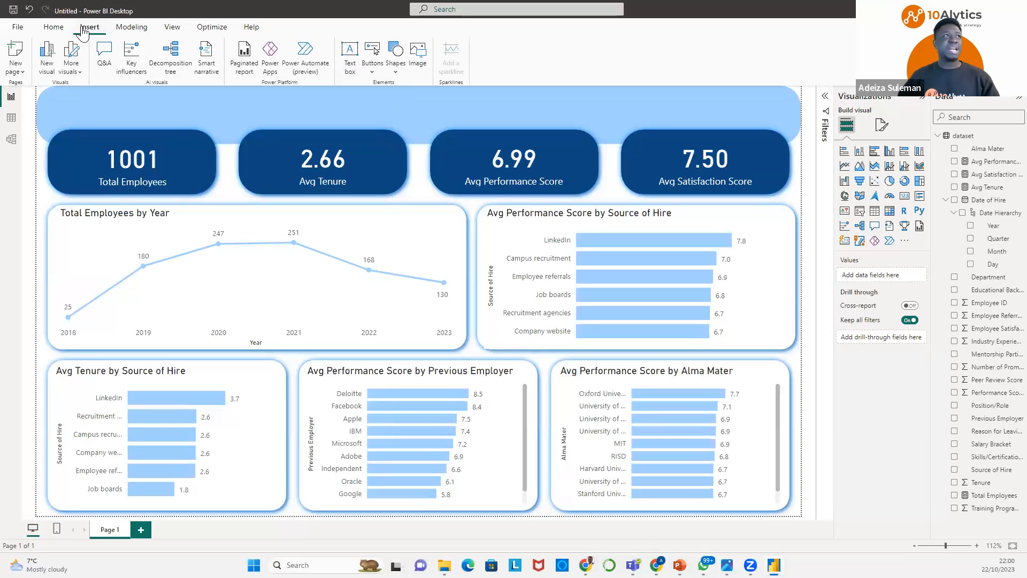
click(348, 53)
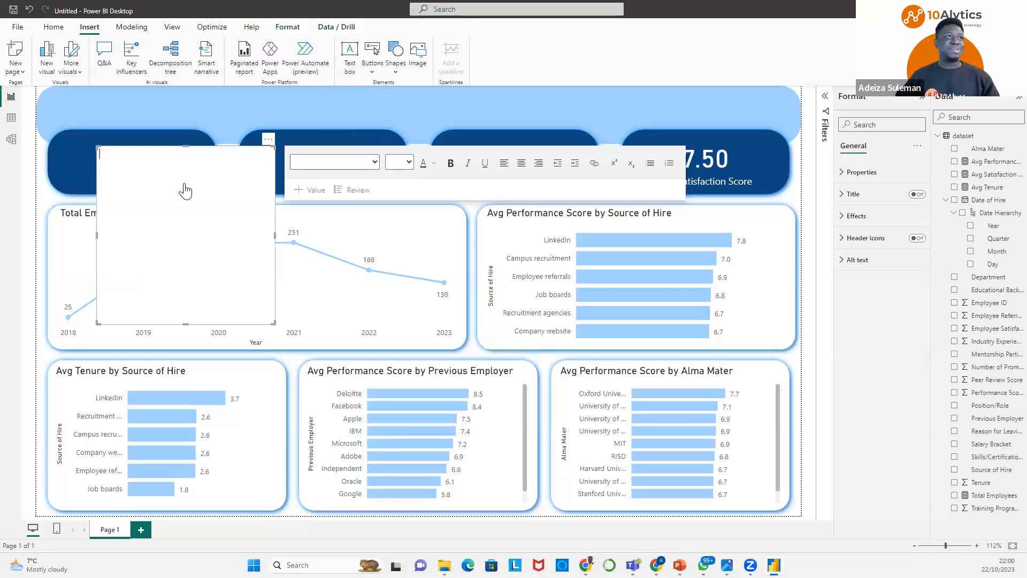
text(Talem)
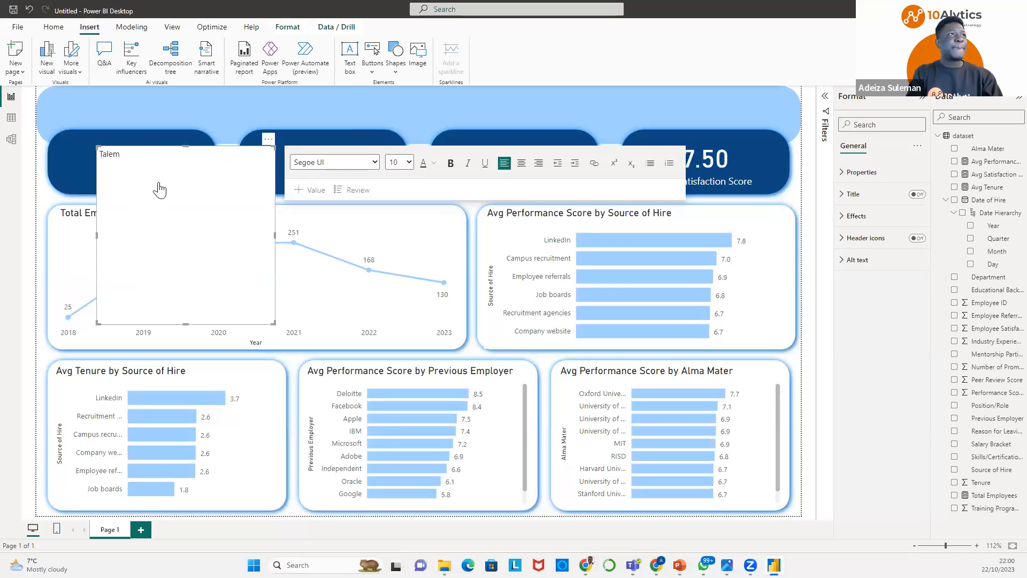
key(BackSpace)
text(nt )
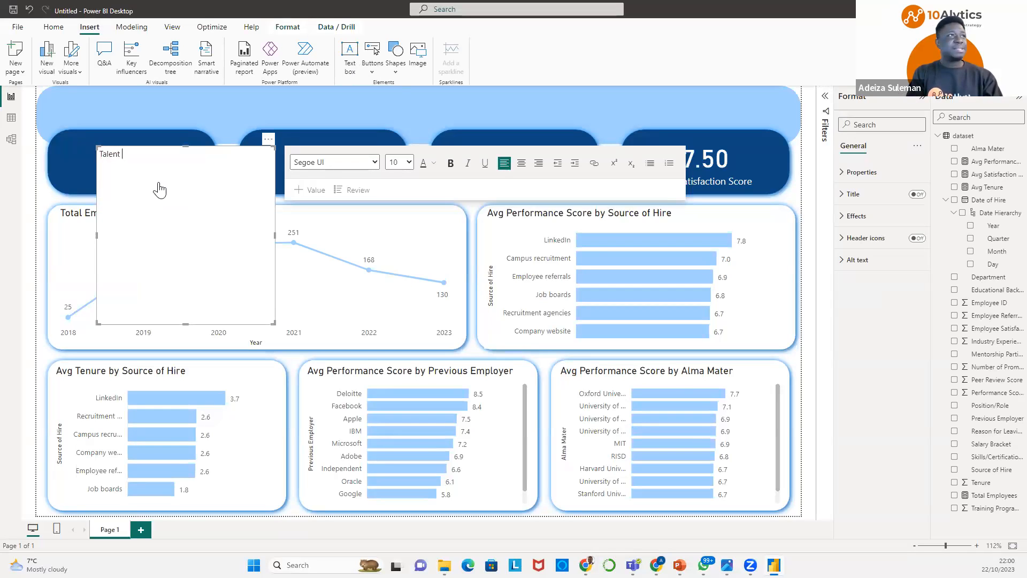
text(Sourc)
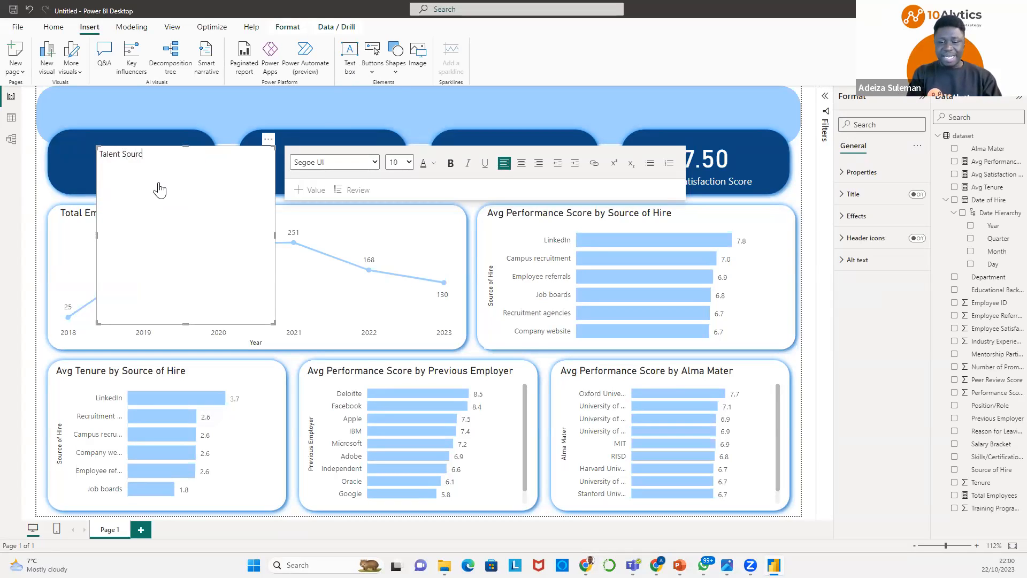
text(ing Ana)
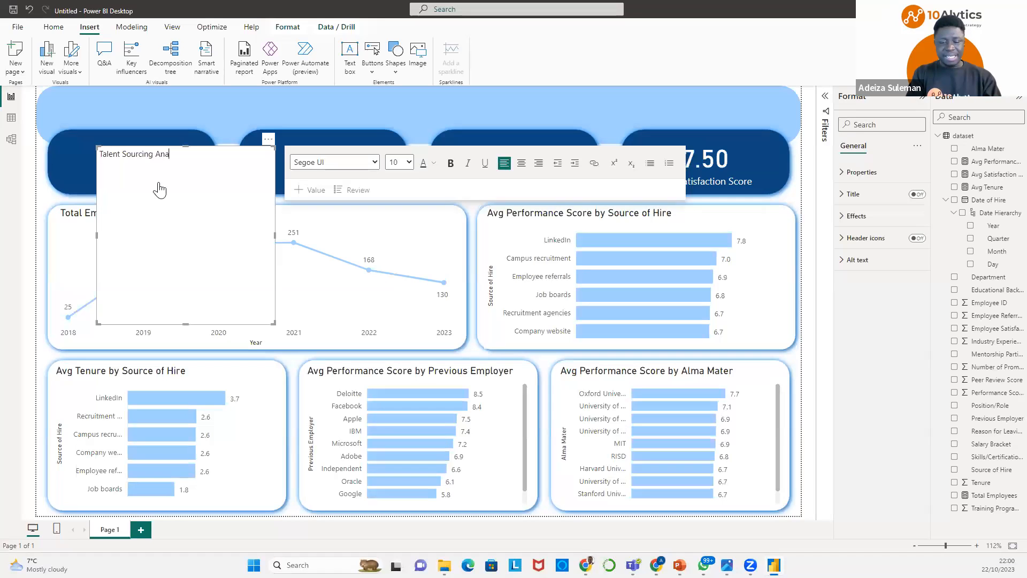
text(lysis)
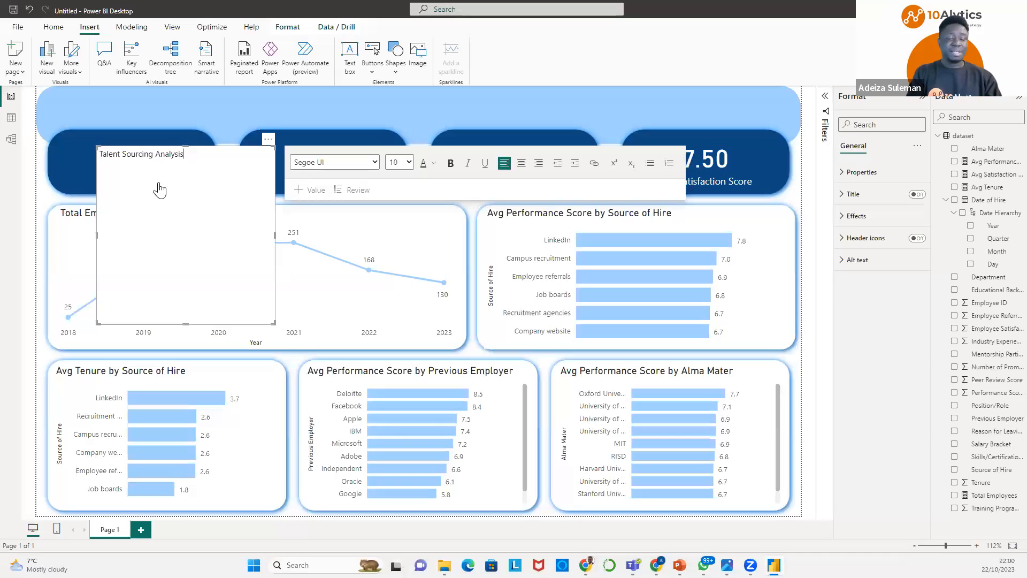
Format the whole title text as bold, size 24, in dark blue.
key(ctrl+a)
key(ctrl+b)
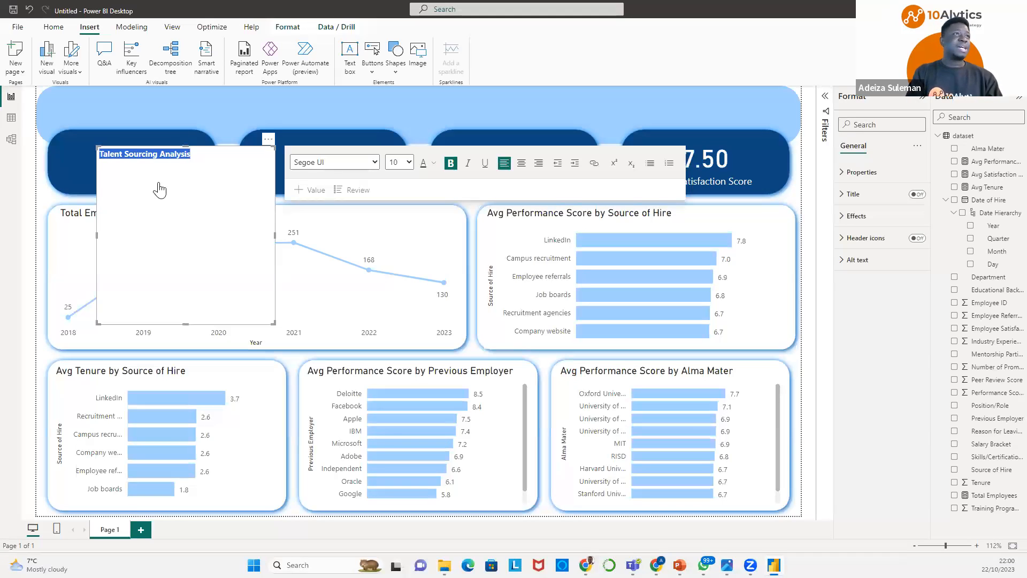
click(407, 162)
click(394, 274)
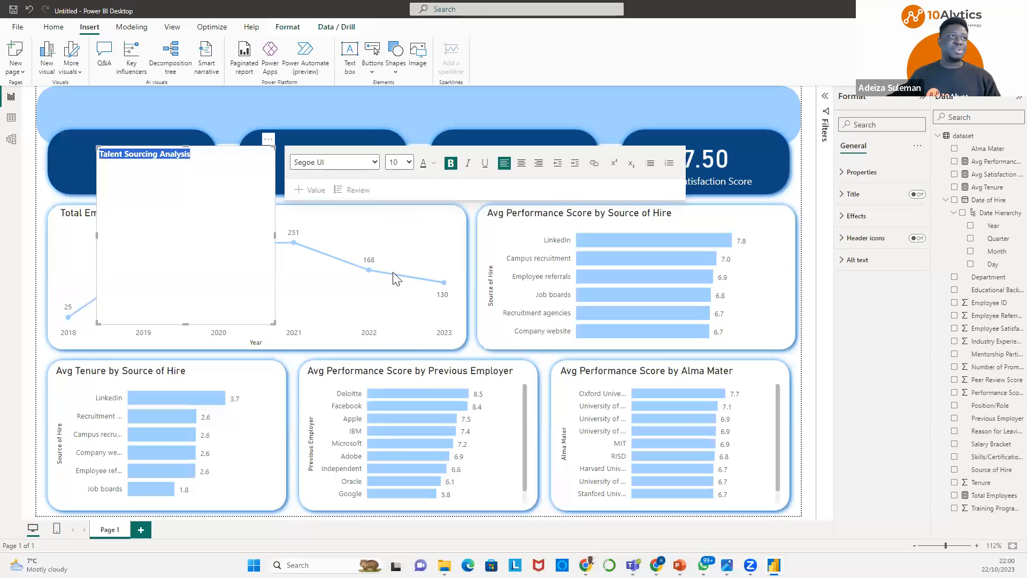
click(408, 162)
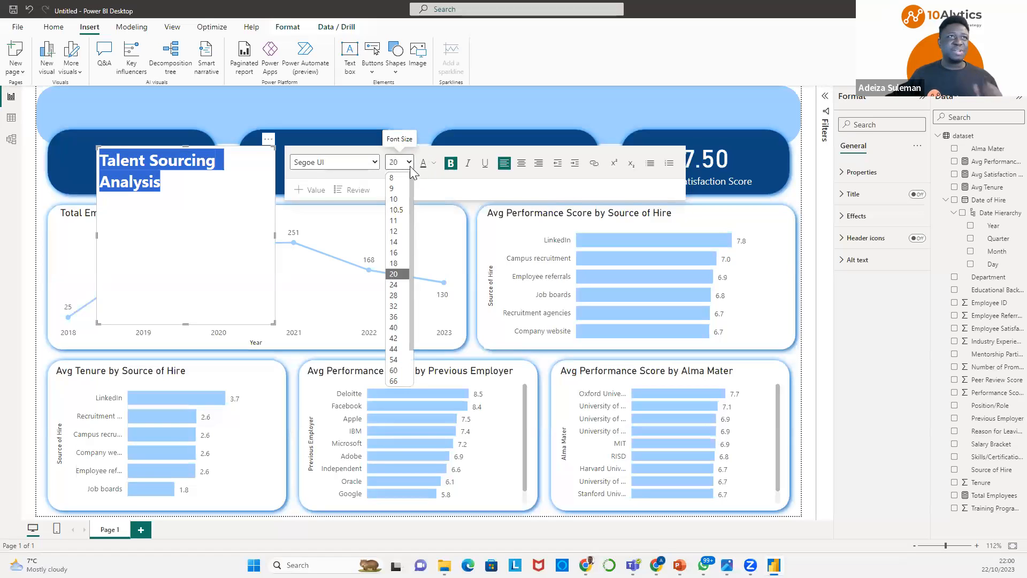
click(400, 286)
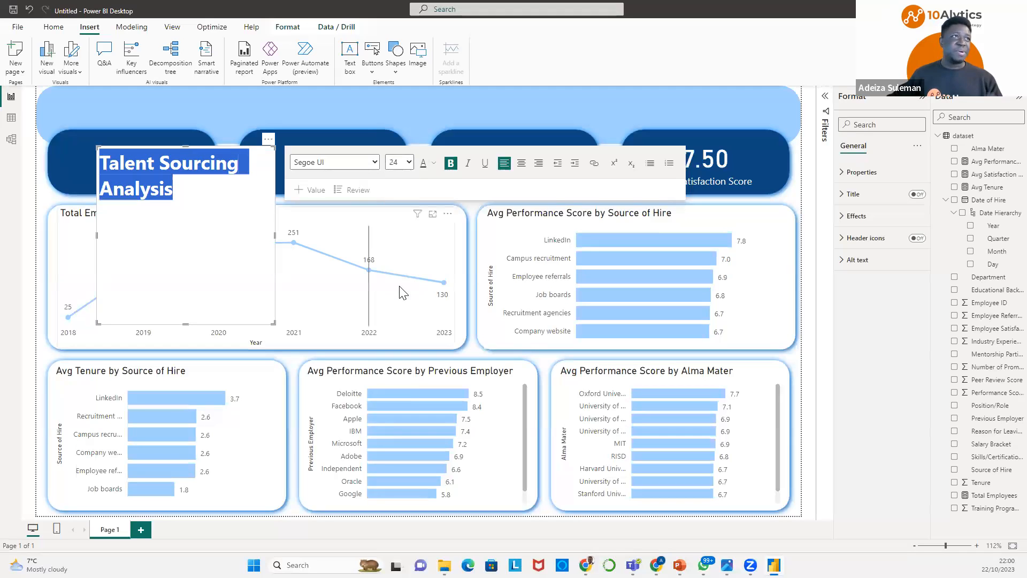
click(434, 163)
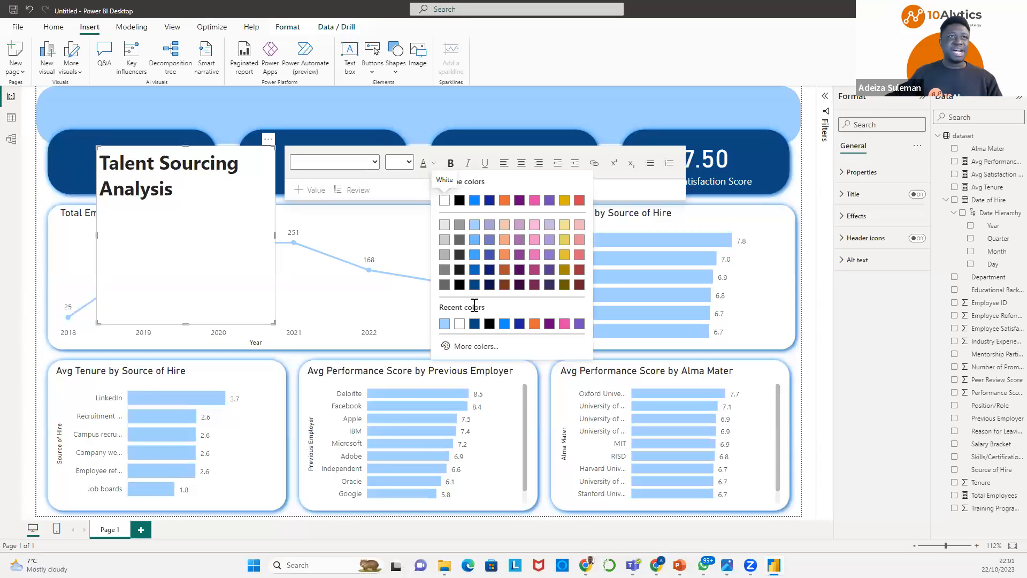
click(473, 284)
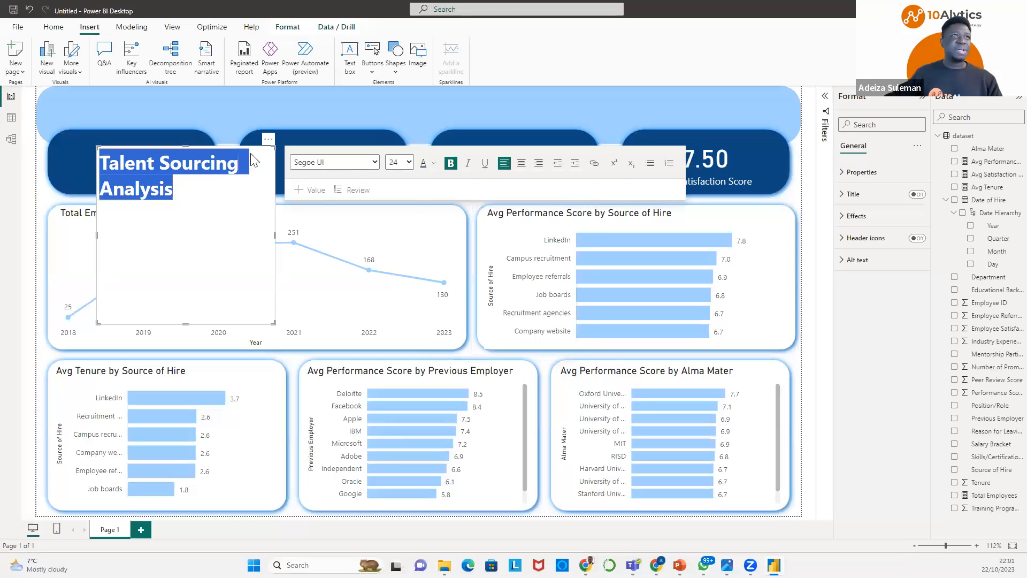
Resize the title text box to fit one line centred on the header banner and turn off its background.
drag(275, 234, 338, 240)
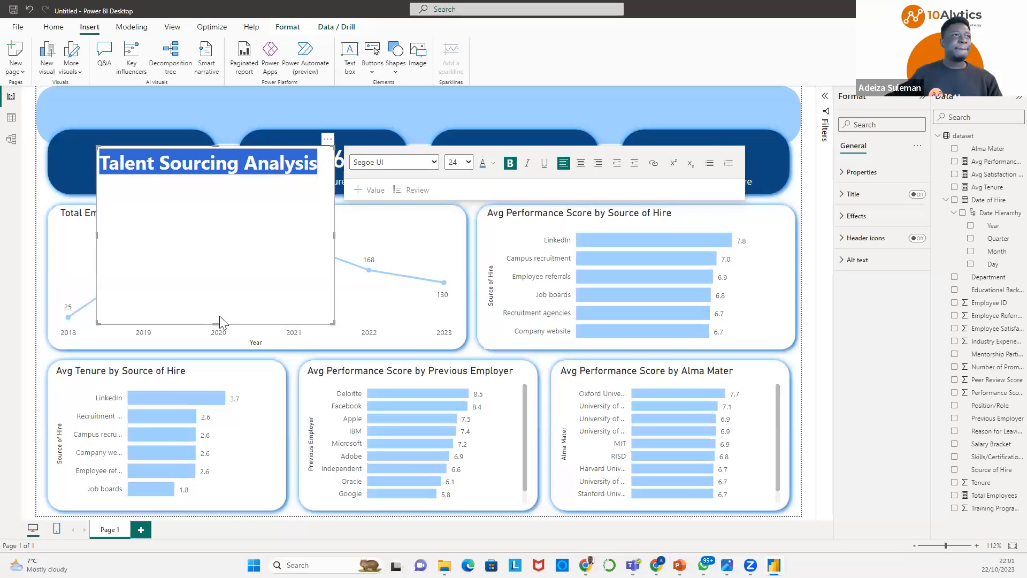
drag(215, 322, 435, 116)
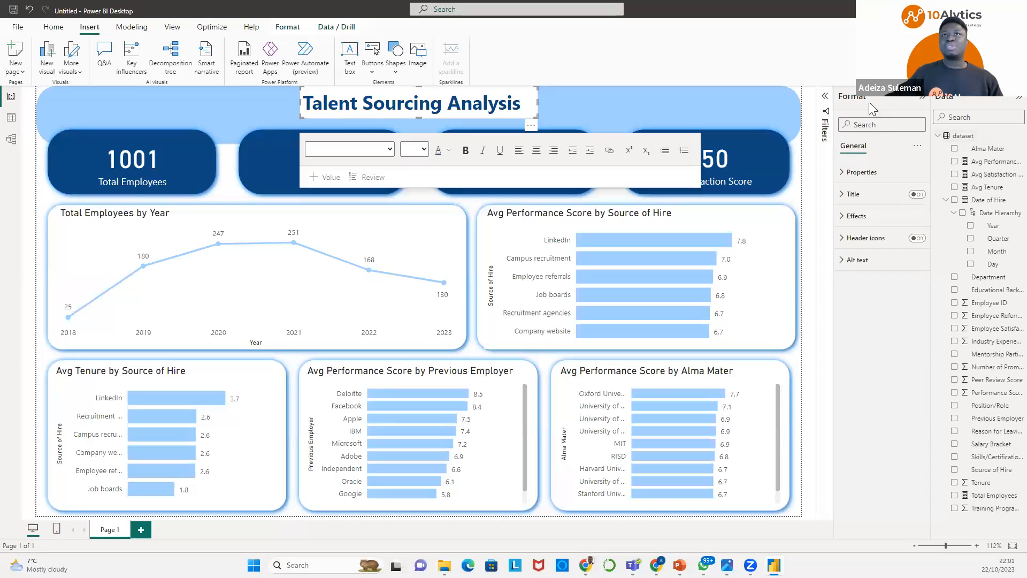
click(843, 217)
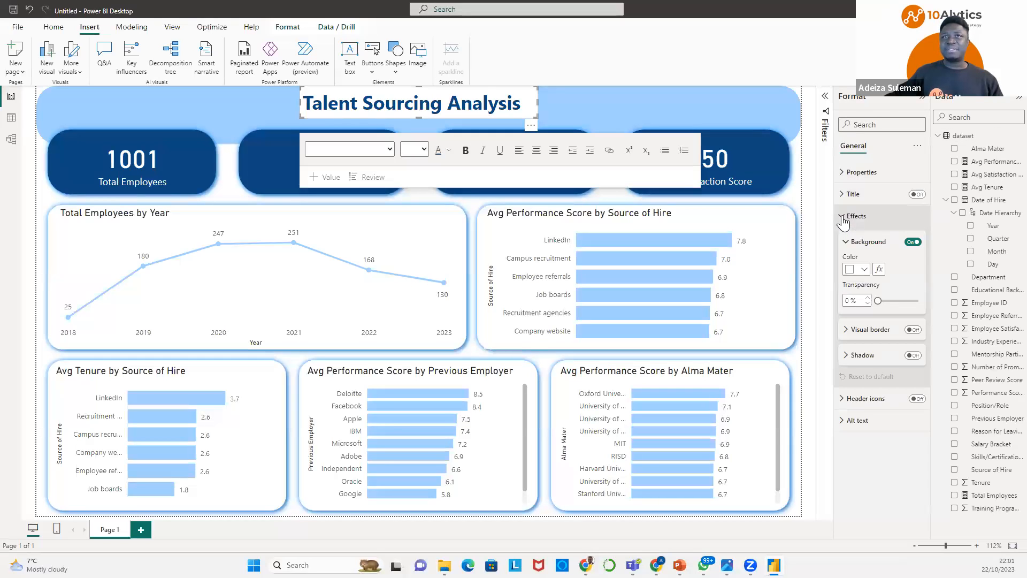
click(913, 243)
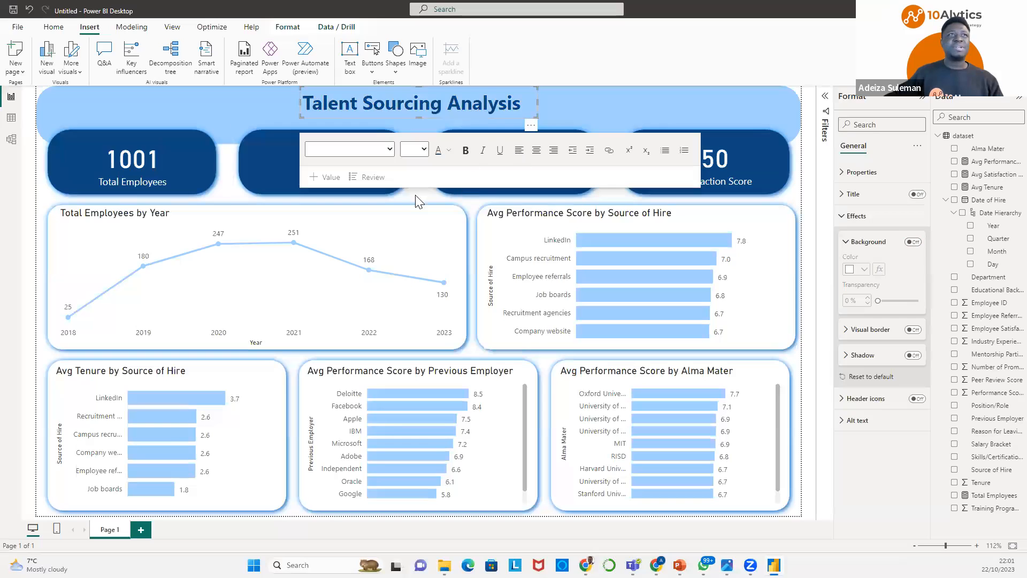
click(406, 183)
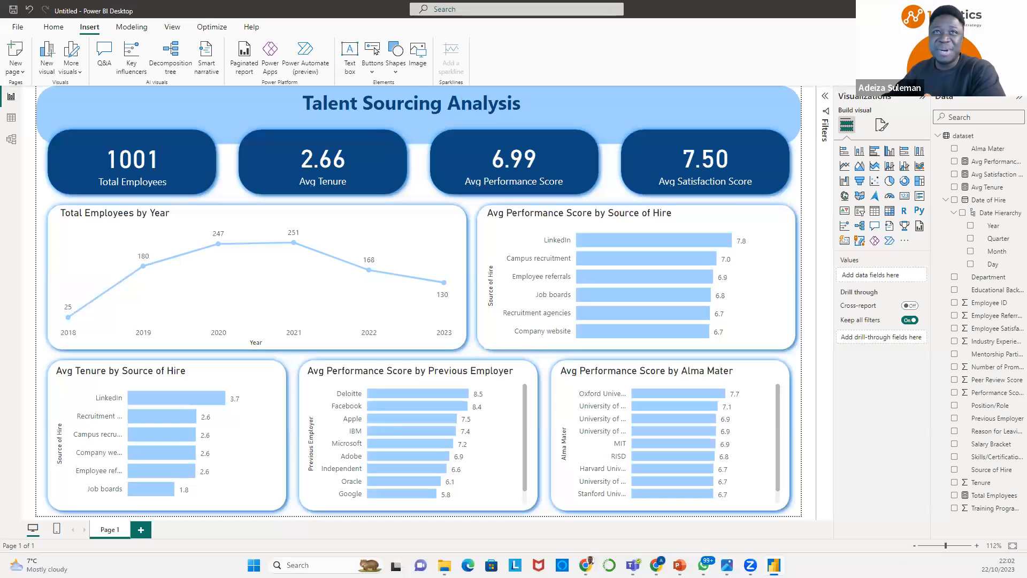
Add Position/Role below Source of Hire on the Y-axis of the Avg Performance Score by Source of Hire chart.
click(608, 217)
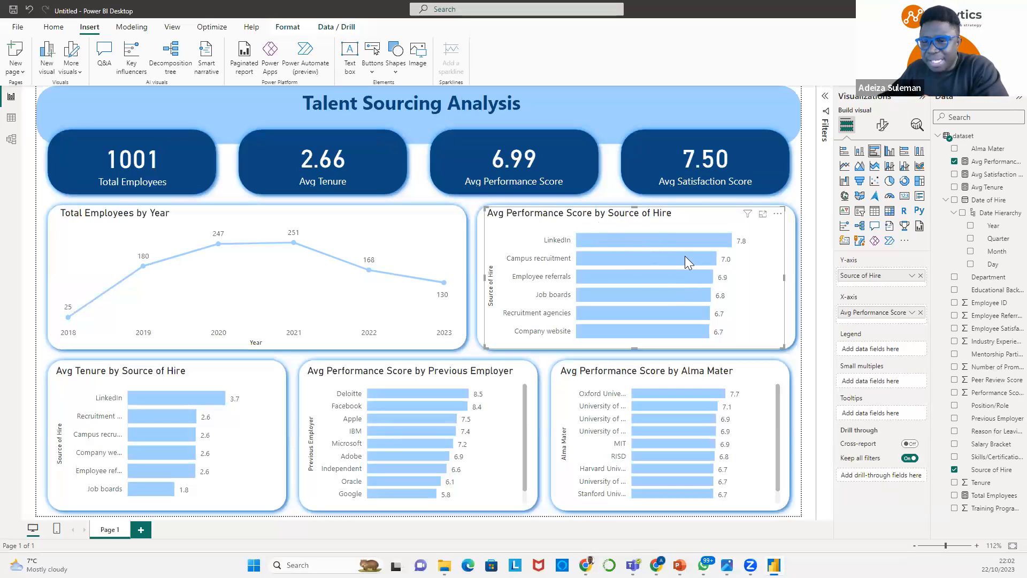
mouse_move(682, 244)
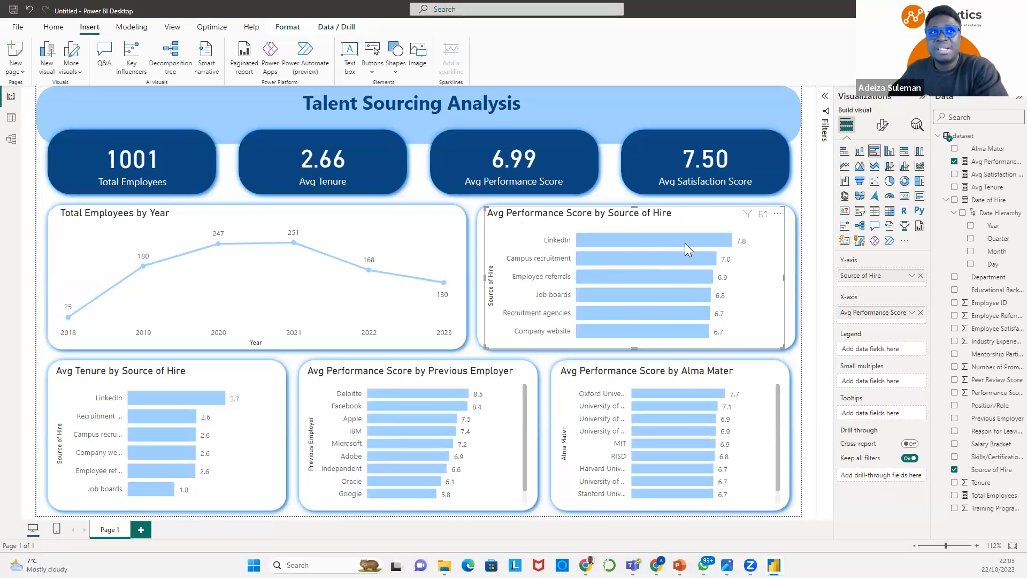
mouse_move(644, 245)
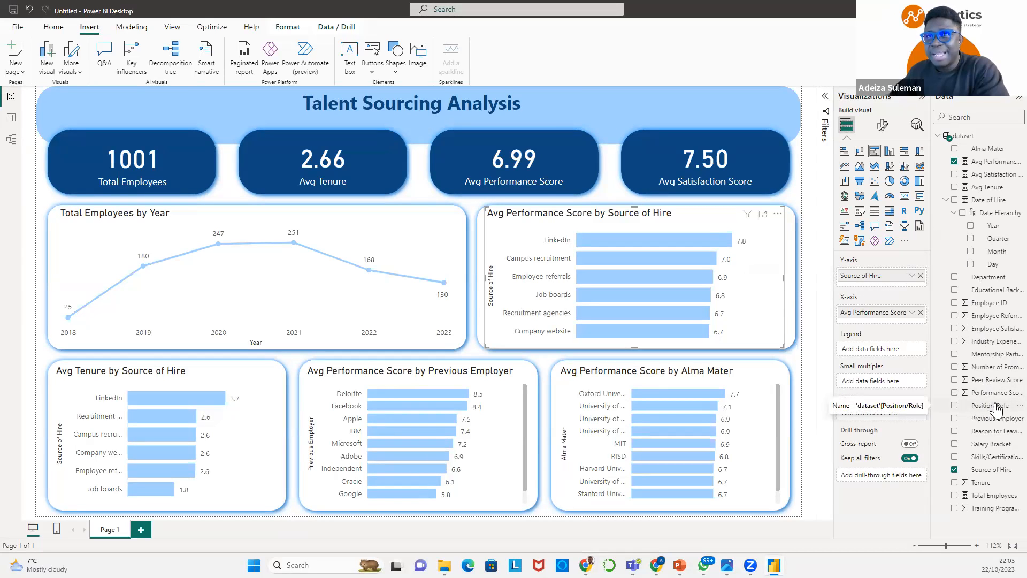
drag(999, 411, 897, 289)
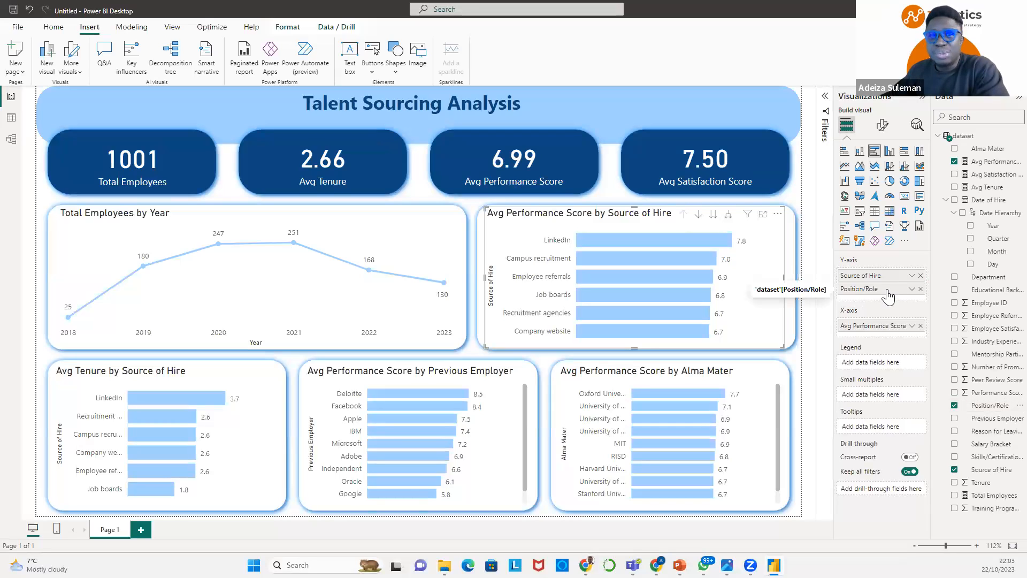
Turn on drill-down in the Source of Hire performance chart, drill into LinkedIn to examine its positions, and drill back up.
click(699, 215)
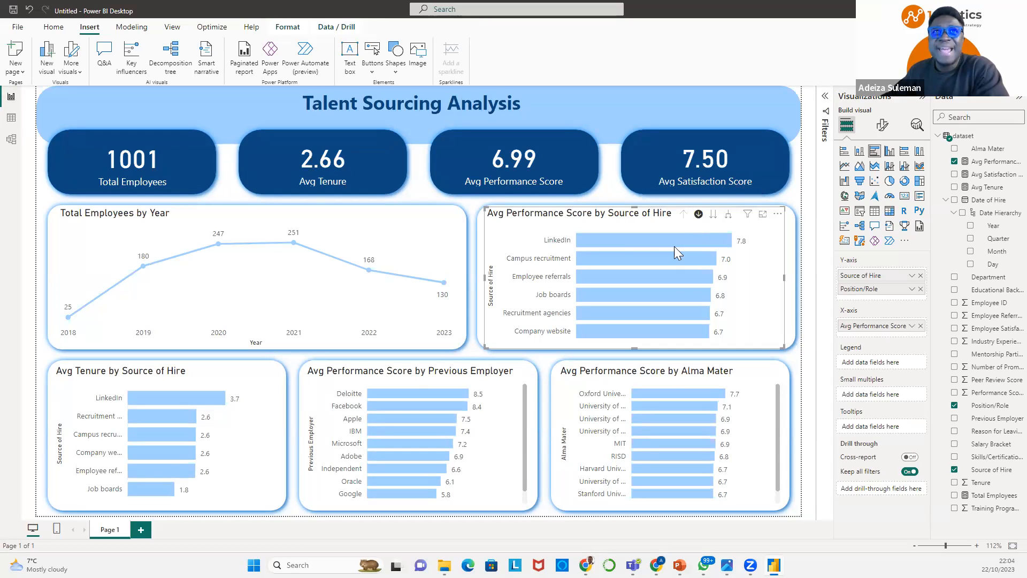
click(609, 238)
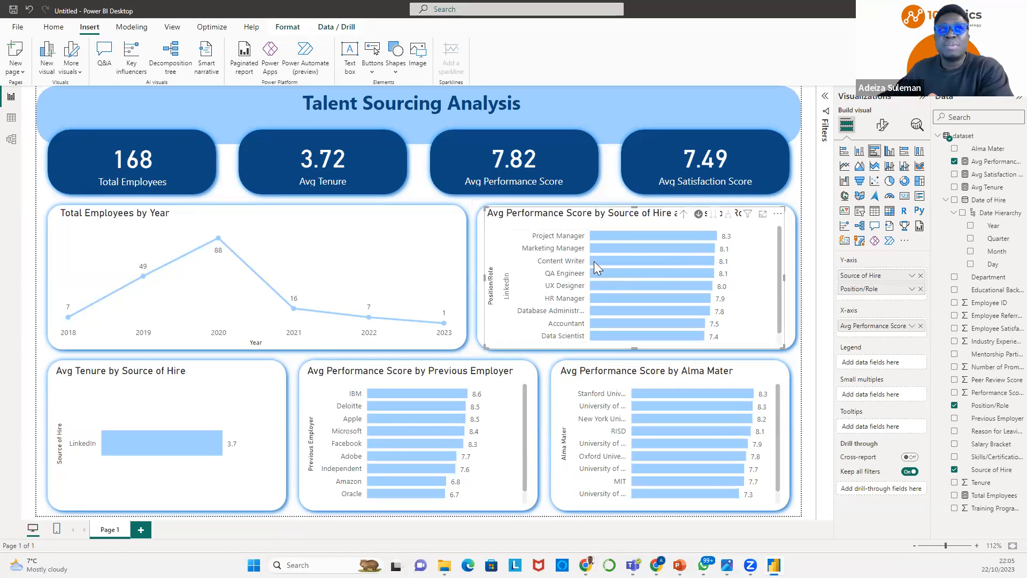
click(684, 215)
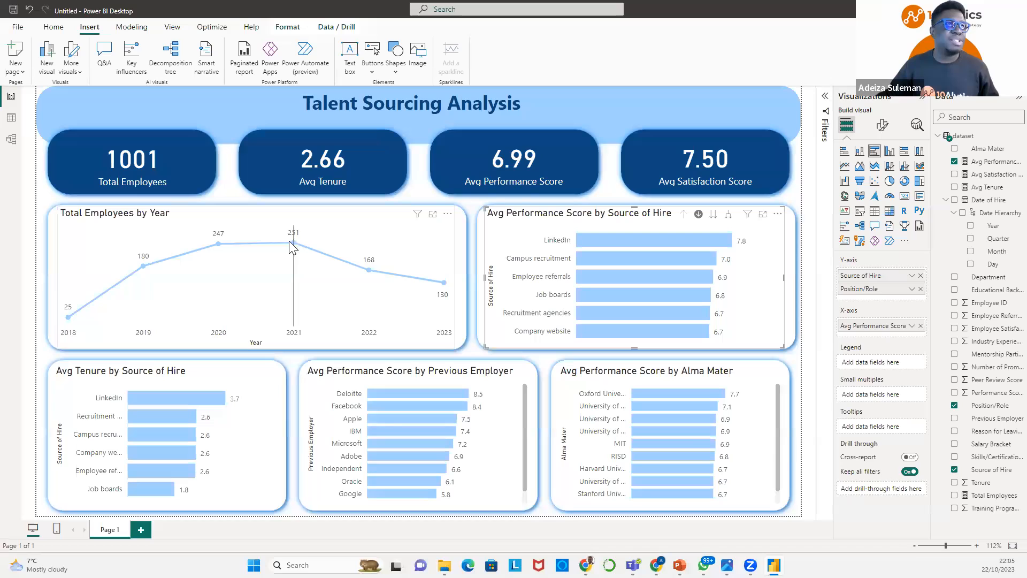
Cross-filter the report by 2021 in the Total Employees by Year chart to examine that year, and clear the selection.
mouse_move(291, 247)
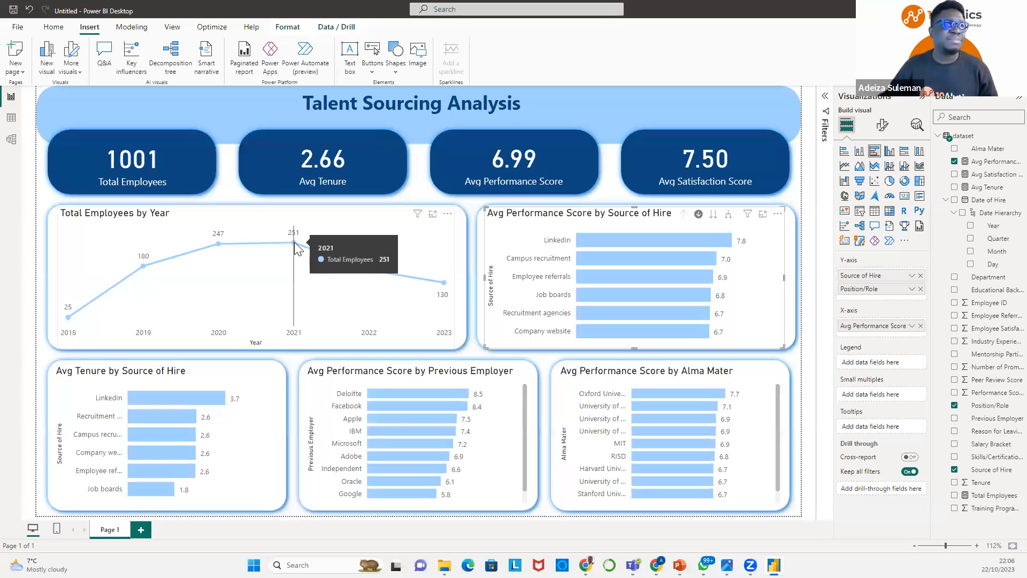
click(294, 243)
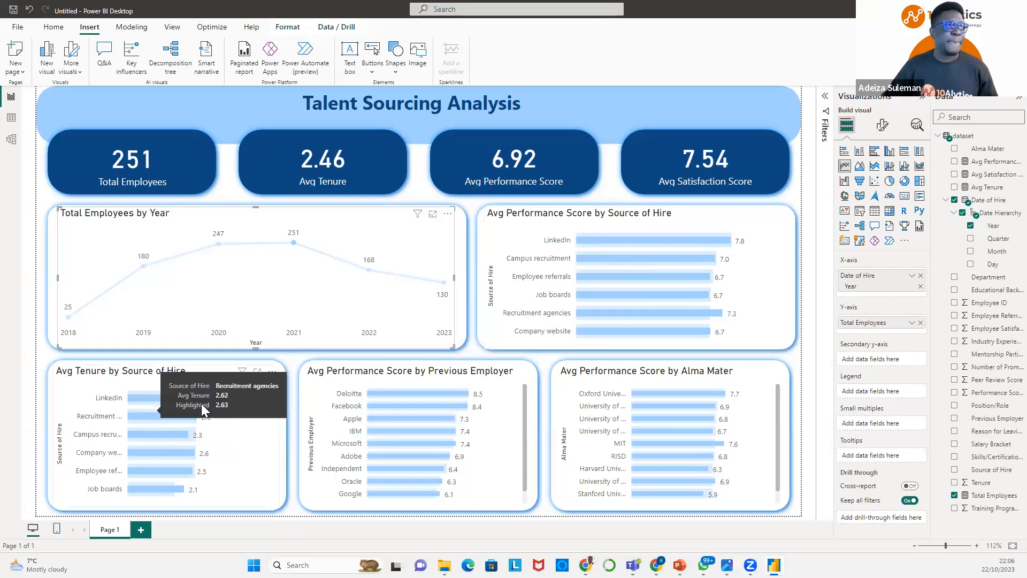
click(295, 246)
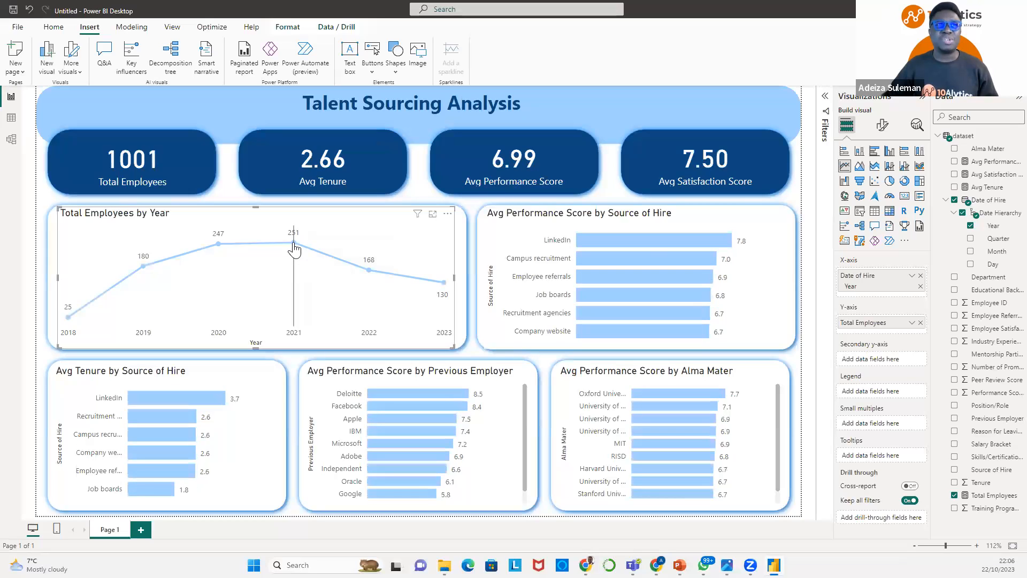
Turn off drill-down in the Source of Hire performance chart, cross-filter the report by its LinkedIn bar, and clear the selection.
click(699, 215)
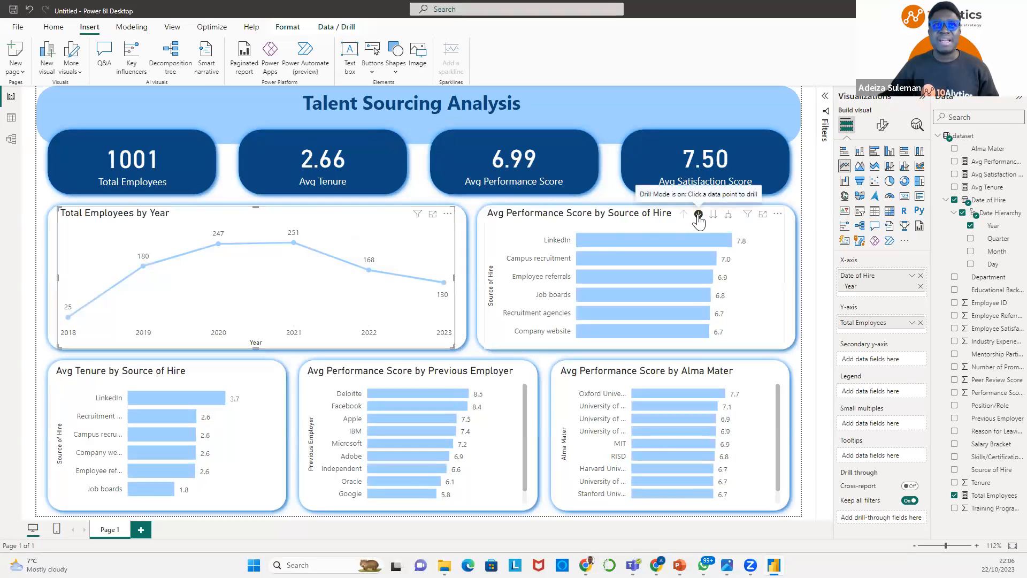
click(699, 215)
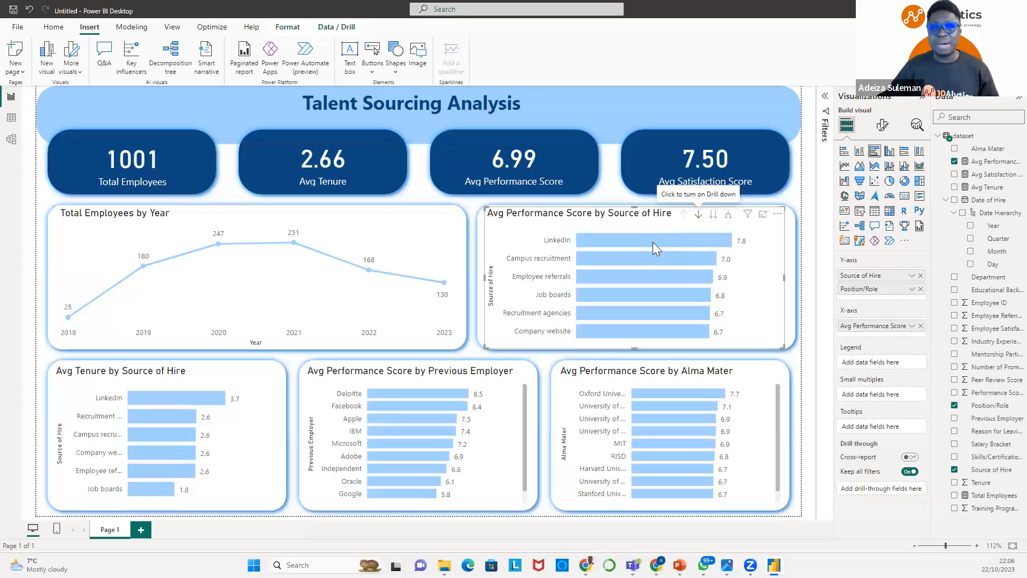
mouse_move(637, 241)
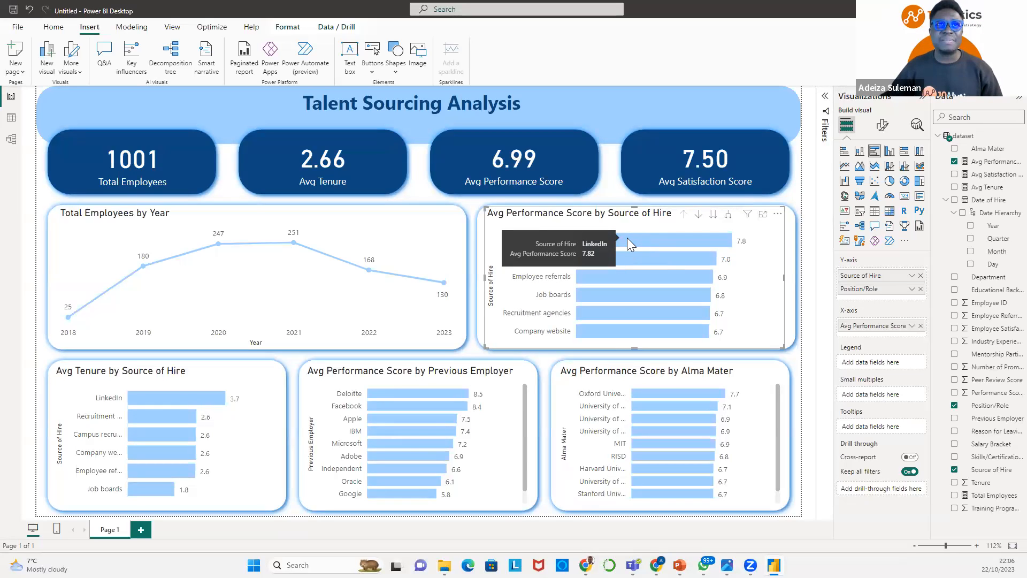
click(627, 240)
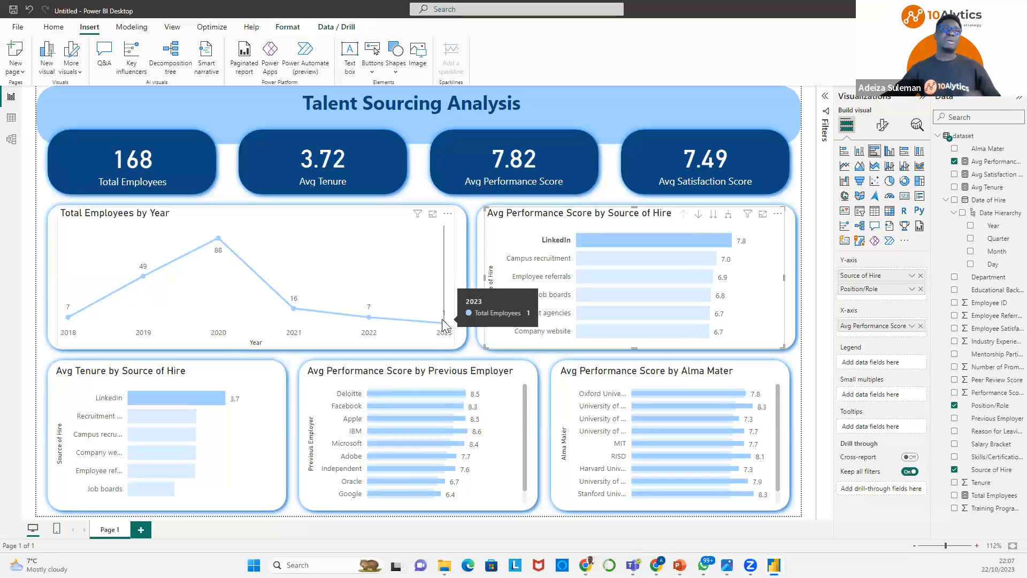
click(649, 245)
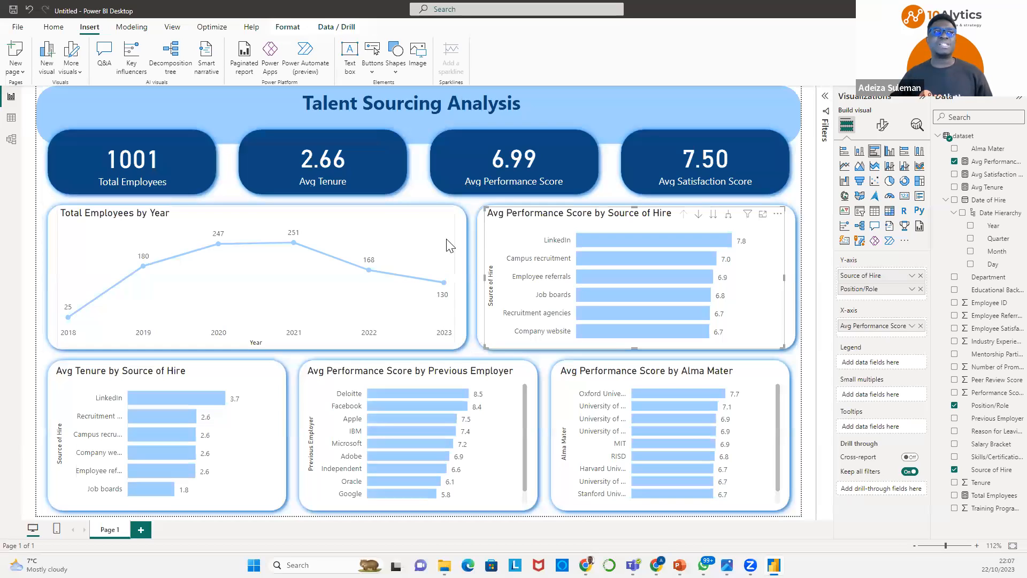
click(422, 189)
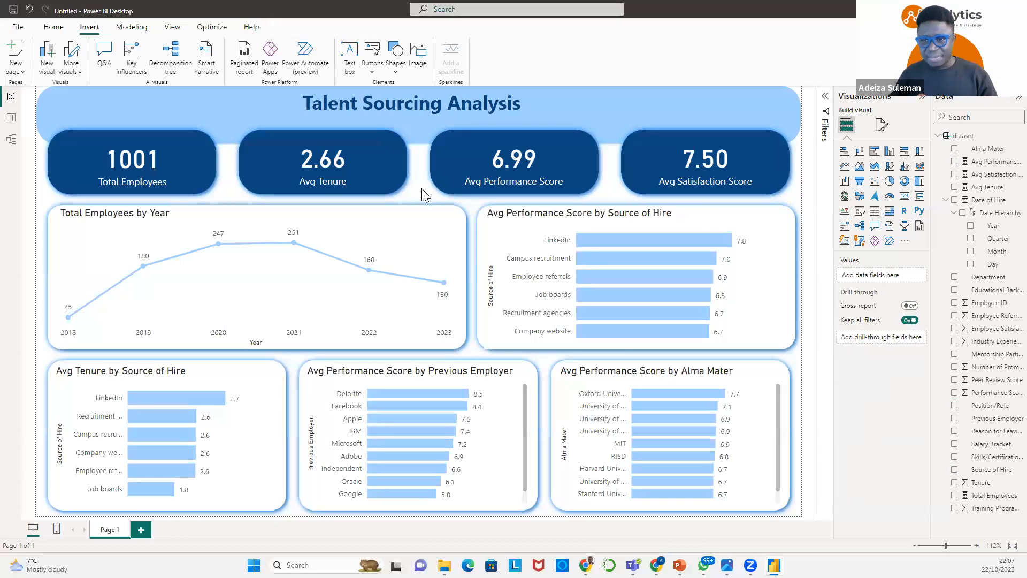